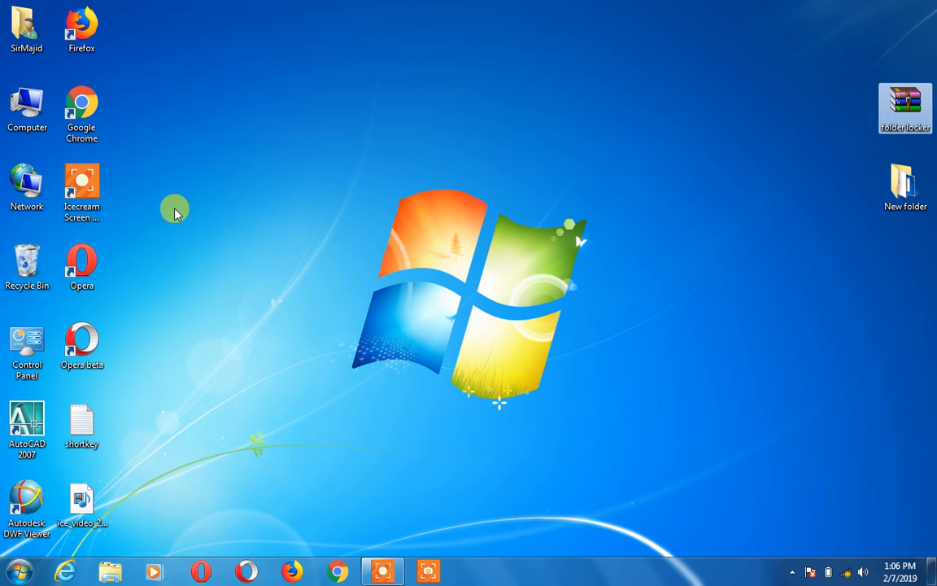
# Open AutoCAD 2007 and close the Drawing Recovery Manager
pyautogui.click(27, 427)
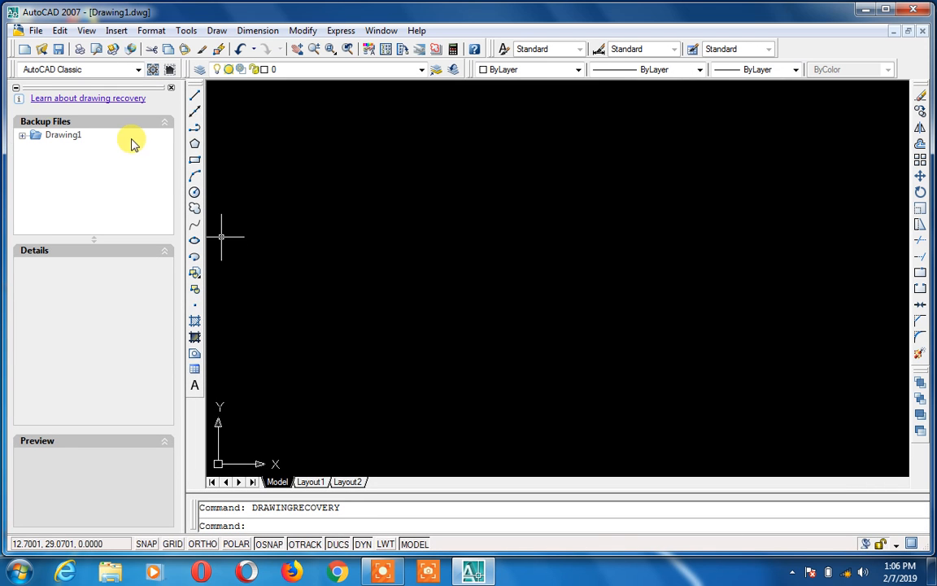
pyautogui.moveTo(21, 84); pyautogui.dragTo(83, 116)
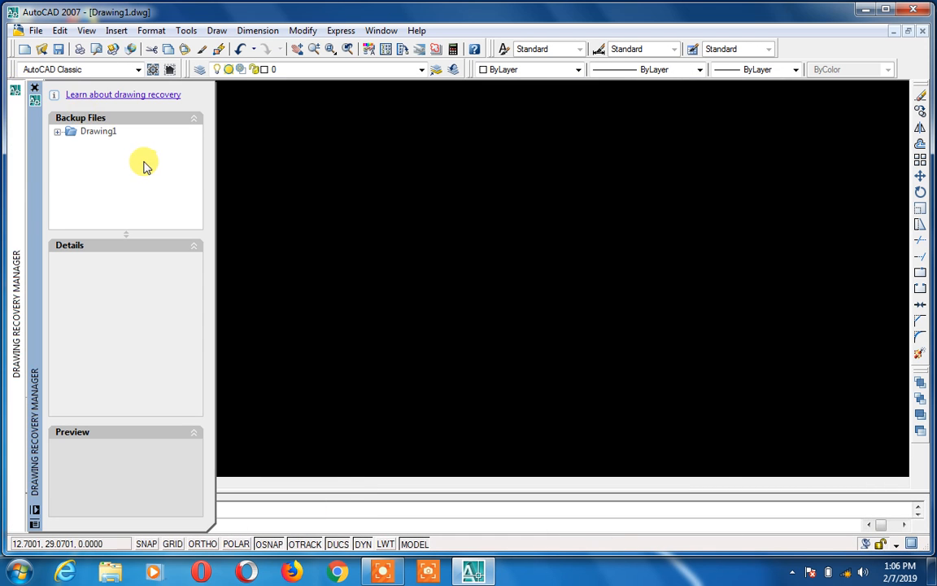
pyautogui.click(35, 87)
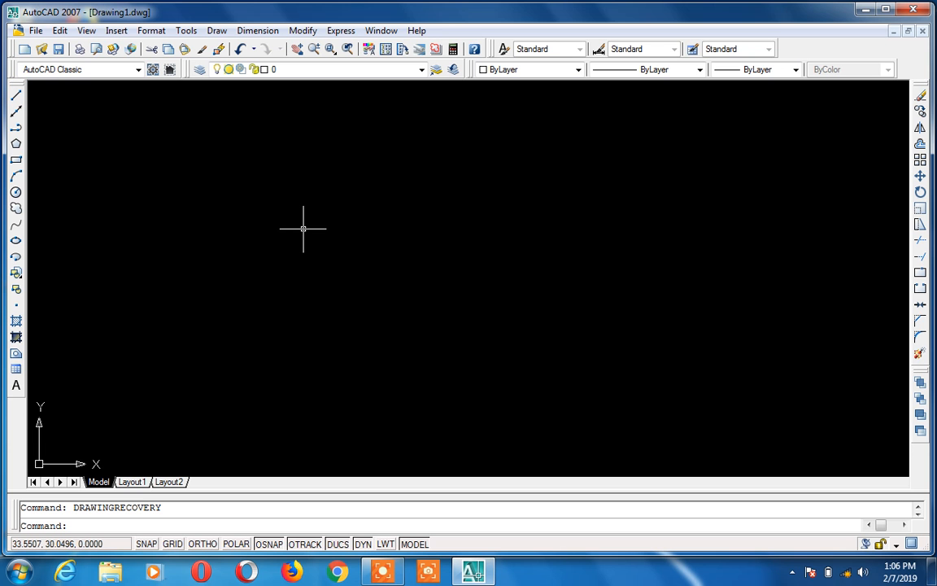
# Set the drawing's length units to Architectural with a precision of 0'-0 1/4"
pyautogui.write('un')
pyautogui.press('Return')
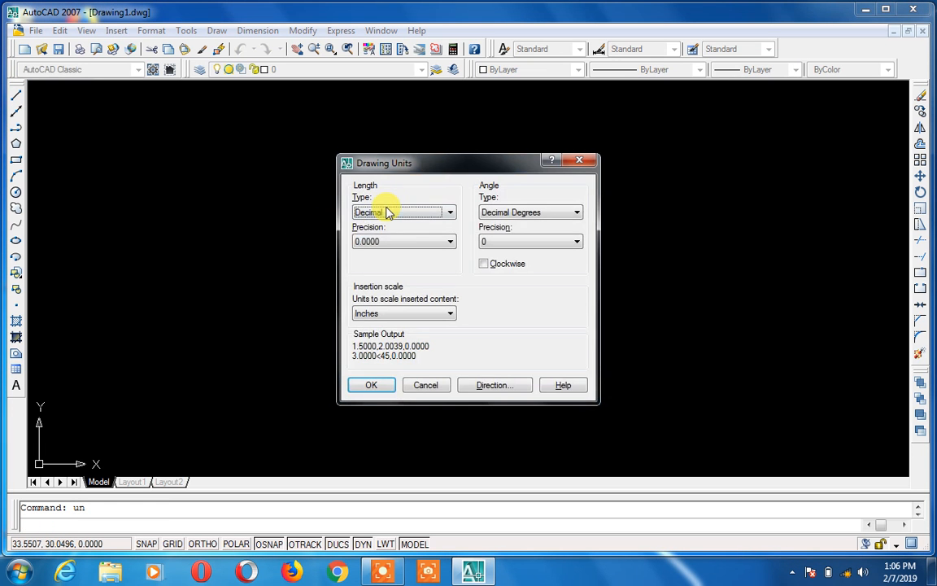
pyautogui.click(386, 211)
pyautogui.click(387, 222)
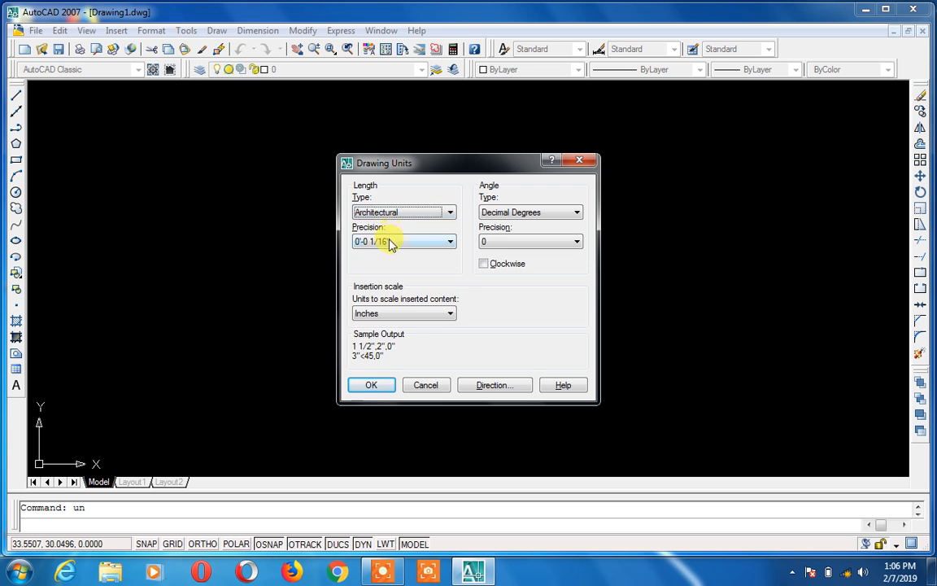
pyautogui.click(390, 243)
pyautogui.click(382, 272)
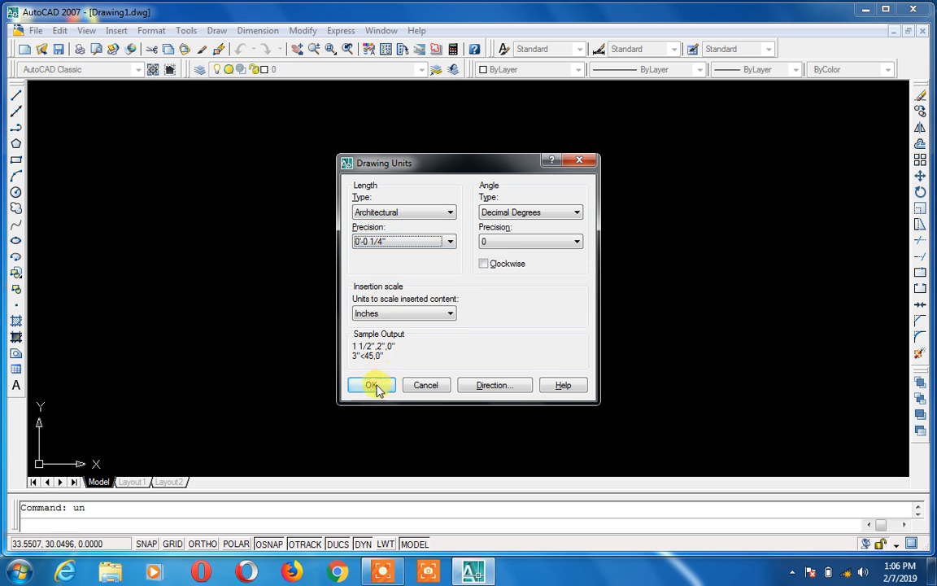
pyautogui.click(376, 386)
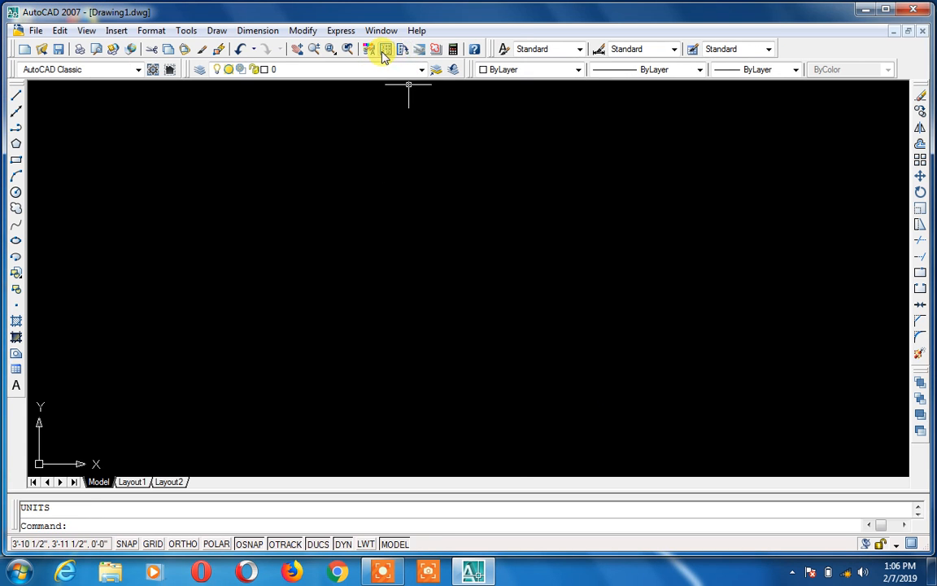
# Display the Dimension toolbar and dock it above the drawing area
pyautogui.rightClick(384, 54)
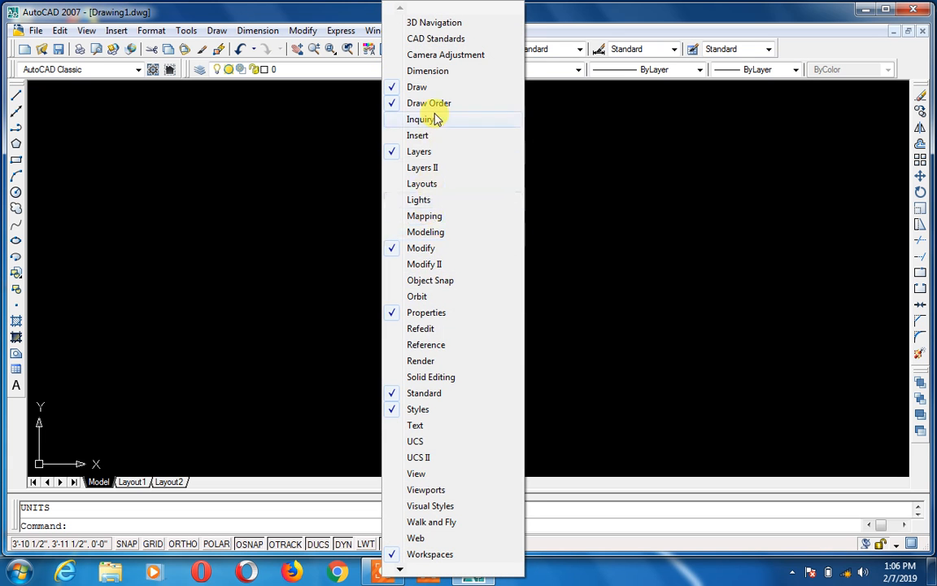
pyautogui.click(443, 71)
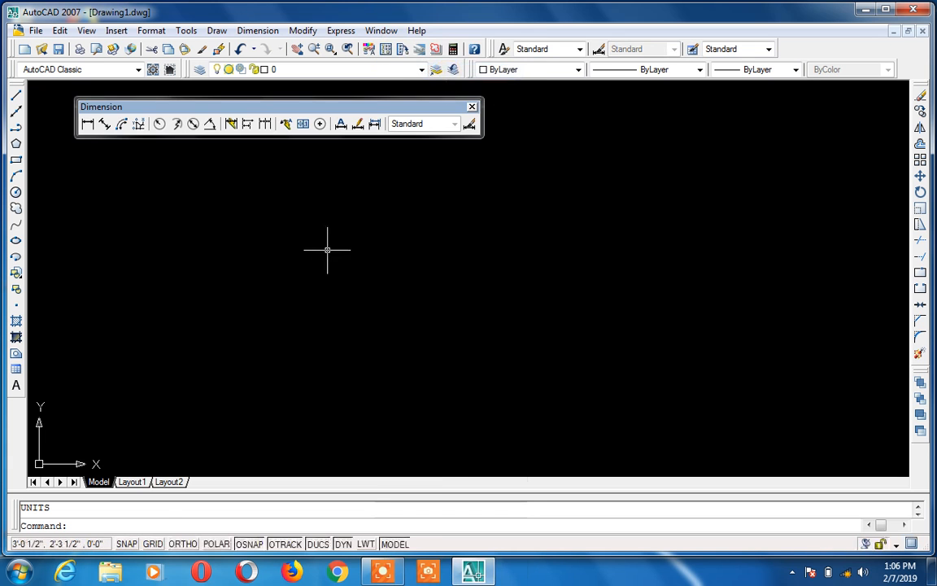
pyautogui.moveTo(320, 108); pyautogui.dragTo(298, 94)
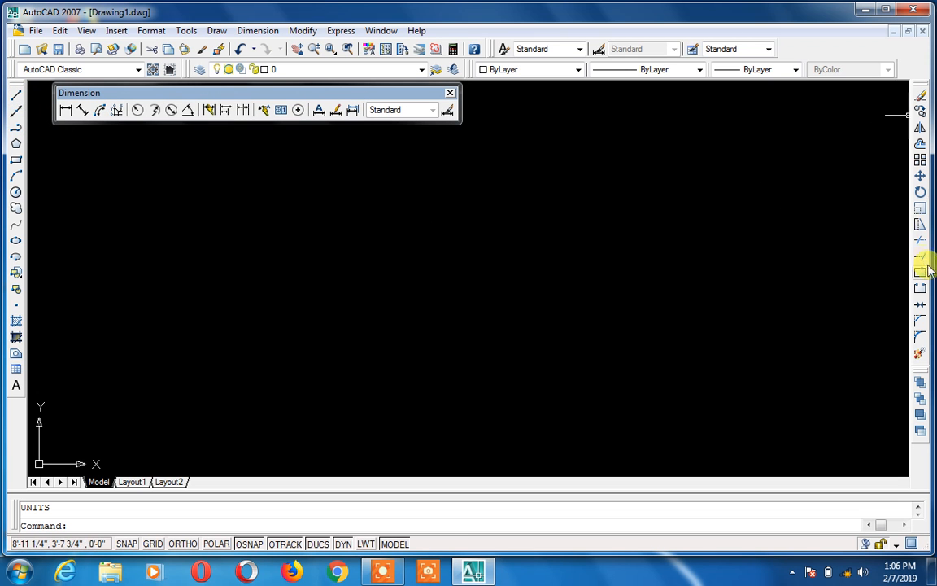
pyautogui.moveTo(304, 98); pyautogui.dragTo(307, 89)
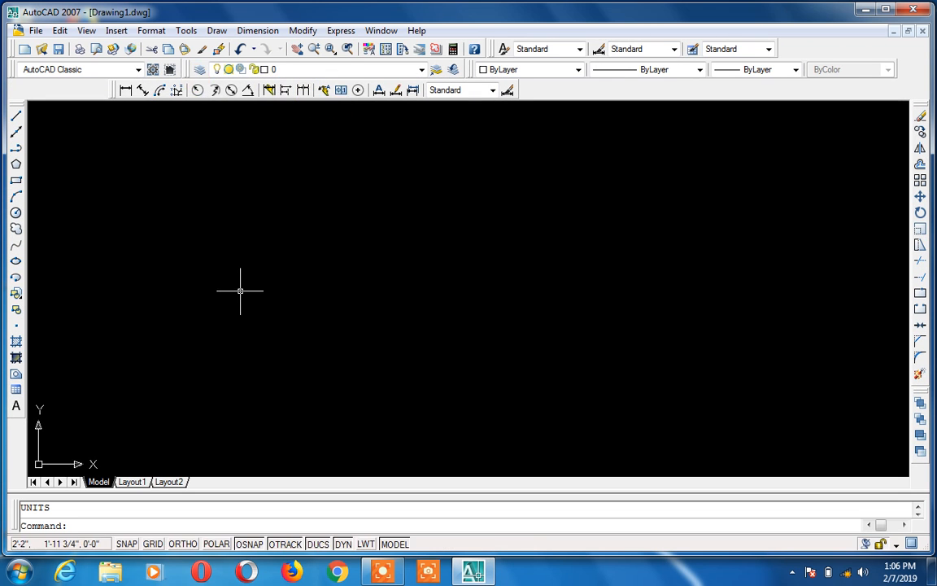
# Modify the Standard dimension style's primary units to Architectural format with a precision of 0'-0 1/4"
pyautogui.write('d')
pyautogui.press('Return')
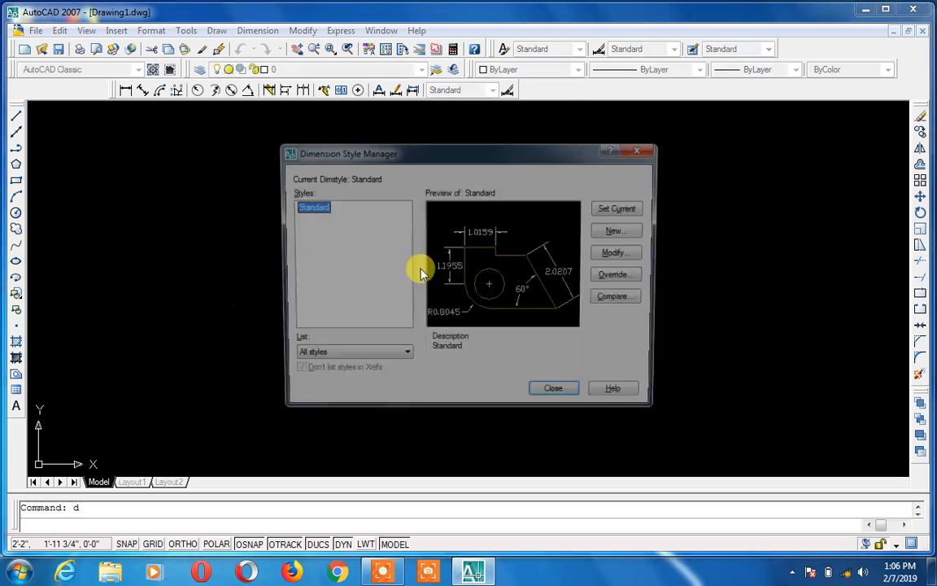
pyautogui.click(616, 254)
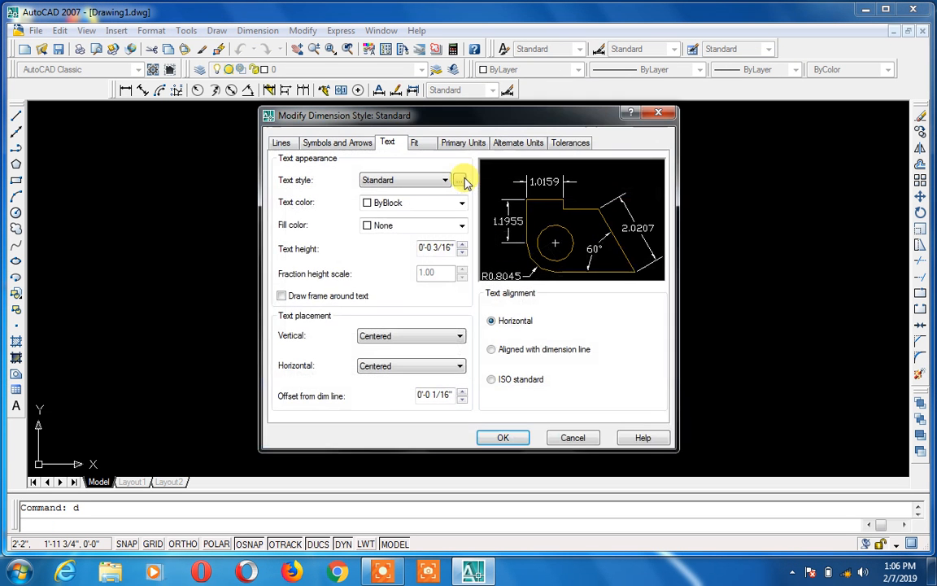
pyautogui.click(465, 147)
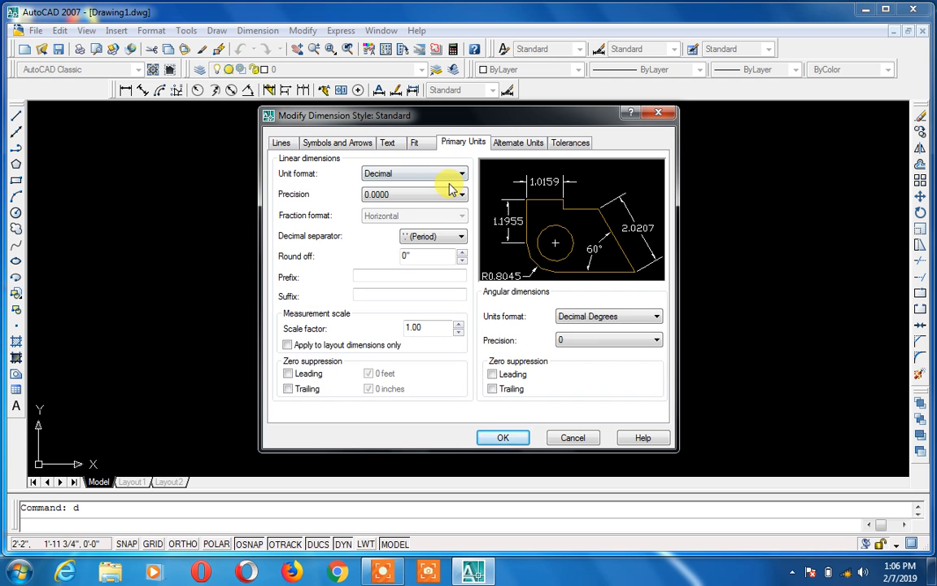
pyautogui.click(448, 174)
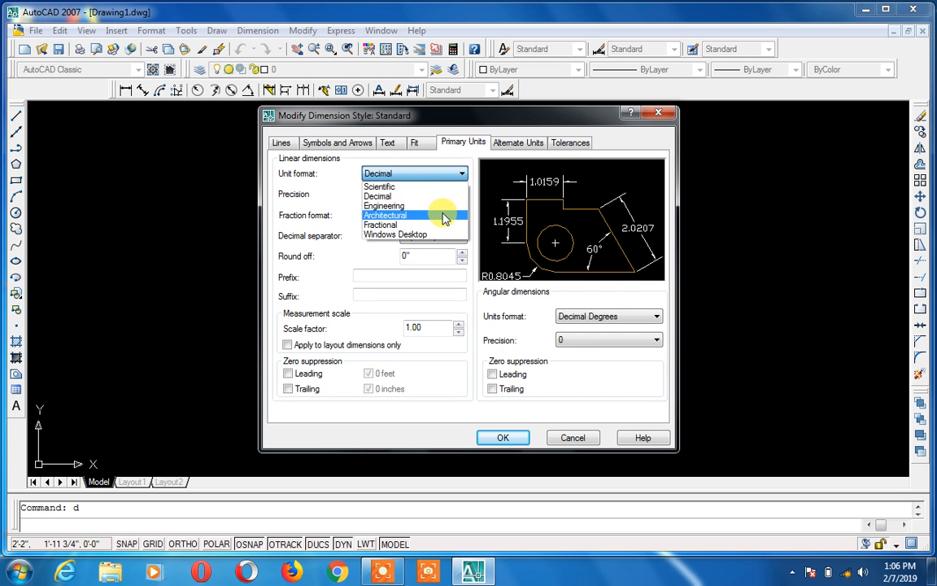
pyautogui.click(446, 214)
pyautogui.click(444, 196)
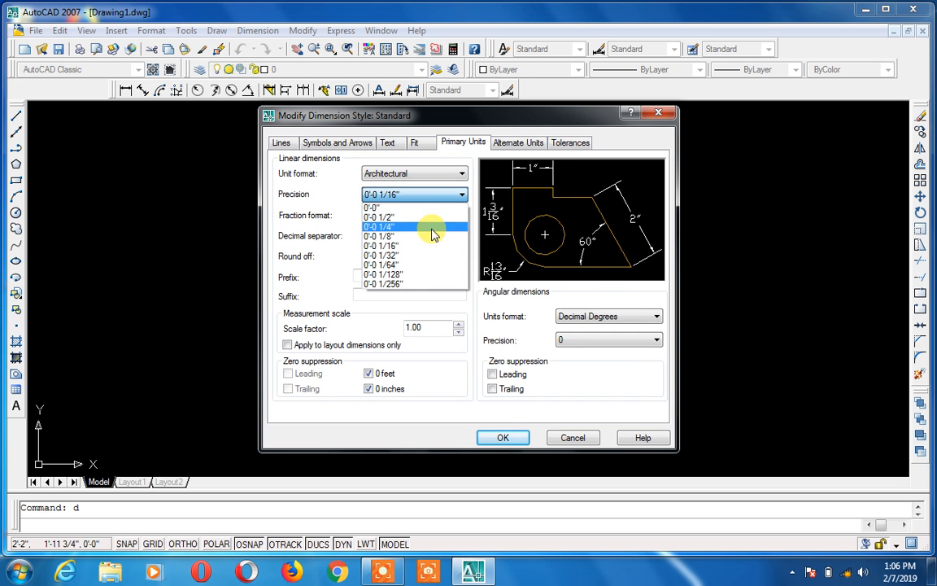
pyautogui.click(433, 227)
# Set the Standard dimension style's text height to 7 and align its text with the dimension line
pyautogui.click(397, 144)
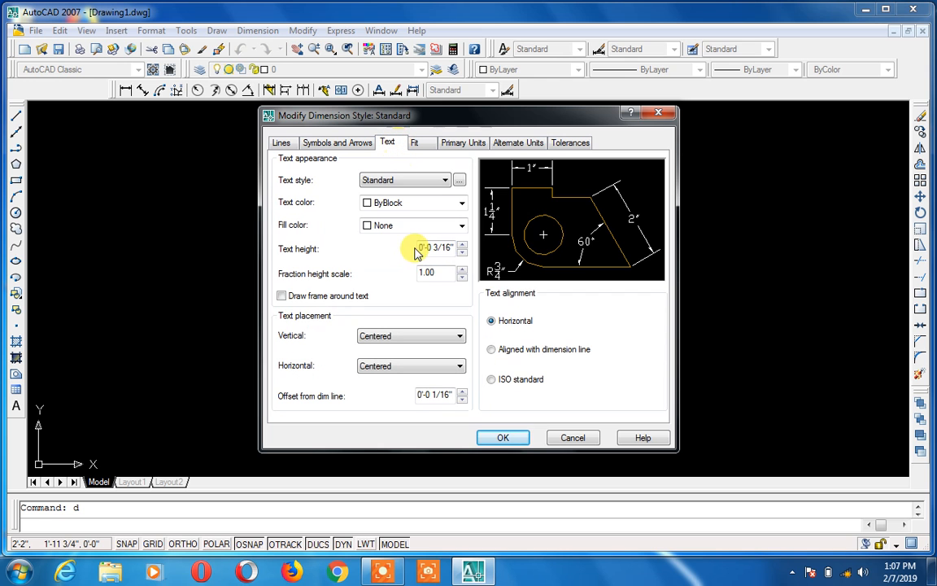
pyautogui.moveTo(418, 247); pyautogui.dragTo(456, 259)
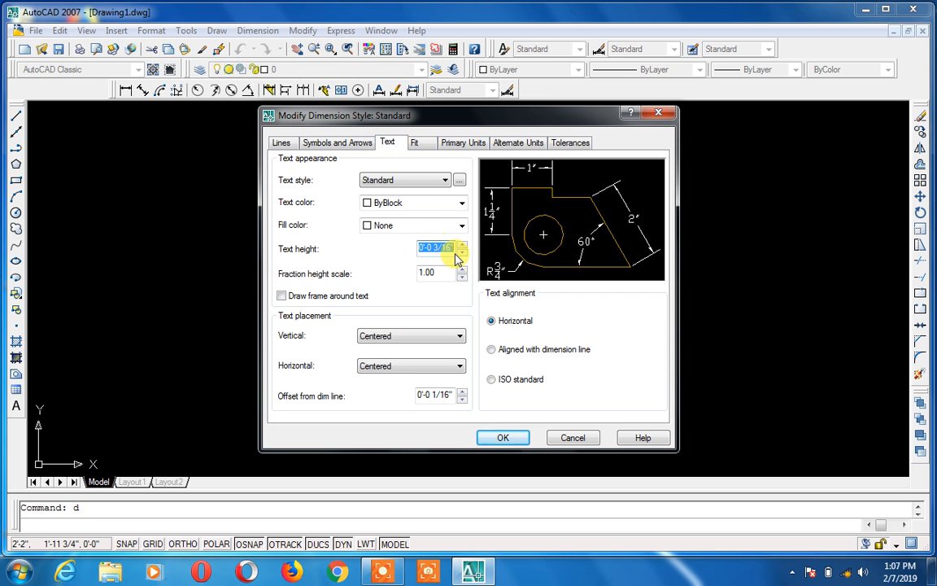
pyautogui.write('7"')
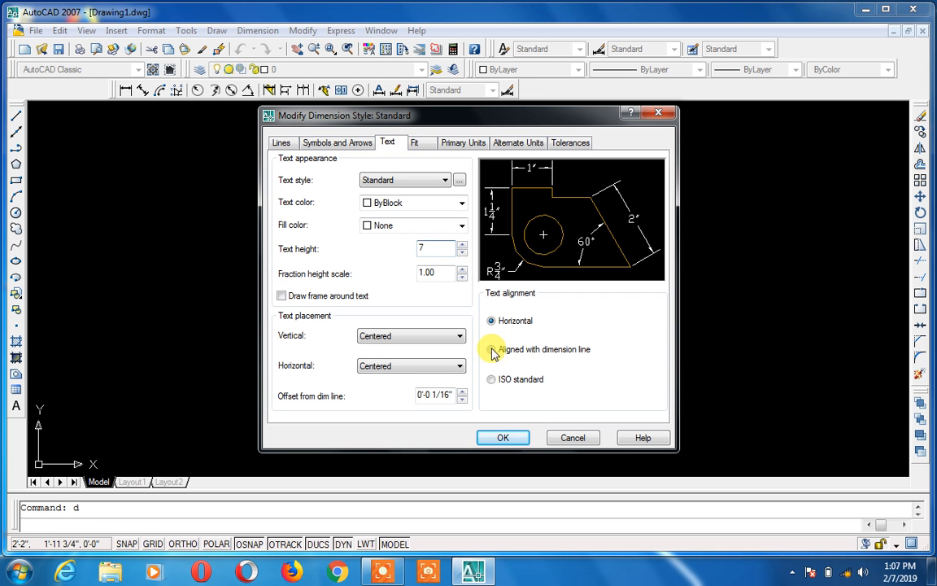
pyautogui.click(491, 349)
pyautogui.click(505, 437)
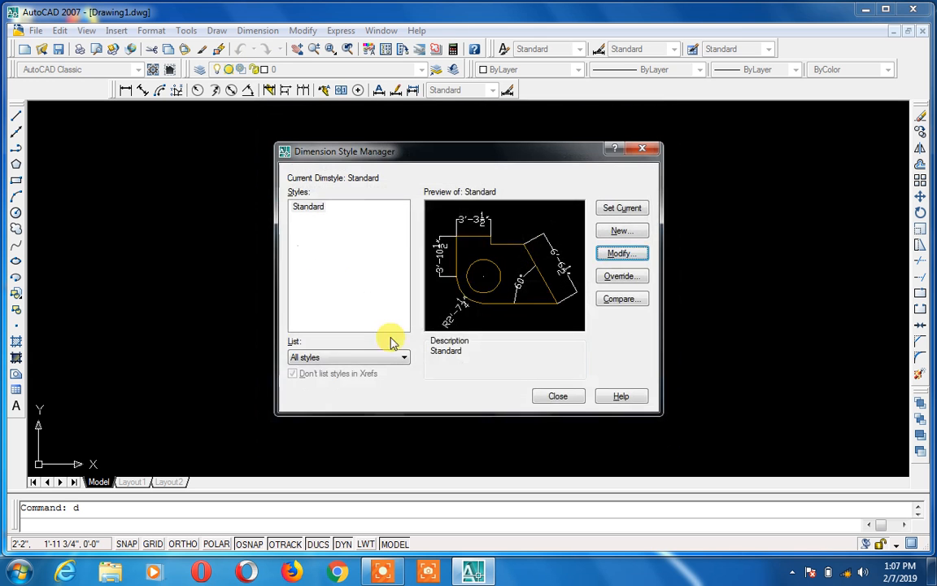
pyautogui.click(558, 396)
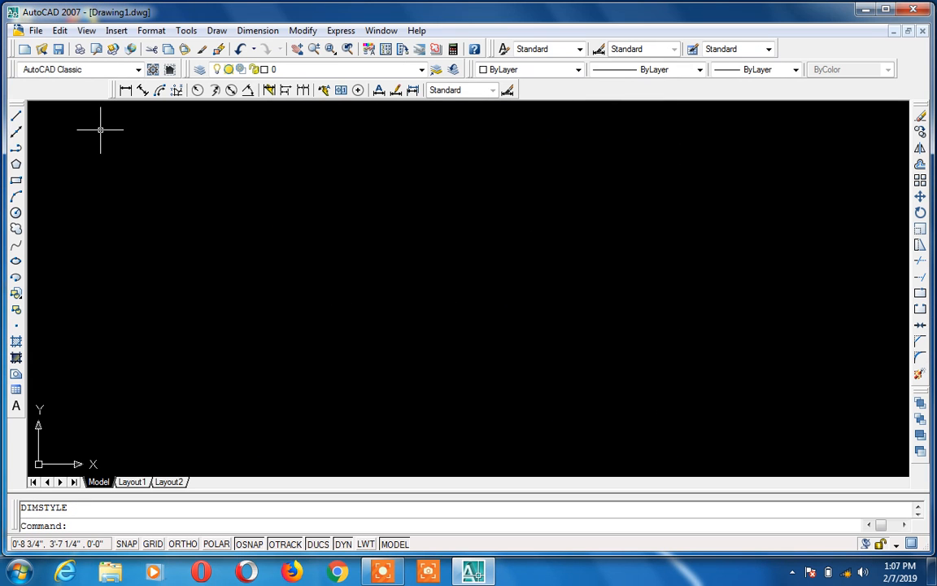
# Turn off the display of the UCS icon at the origin
pyautogui.click(81, 32)
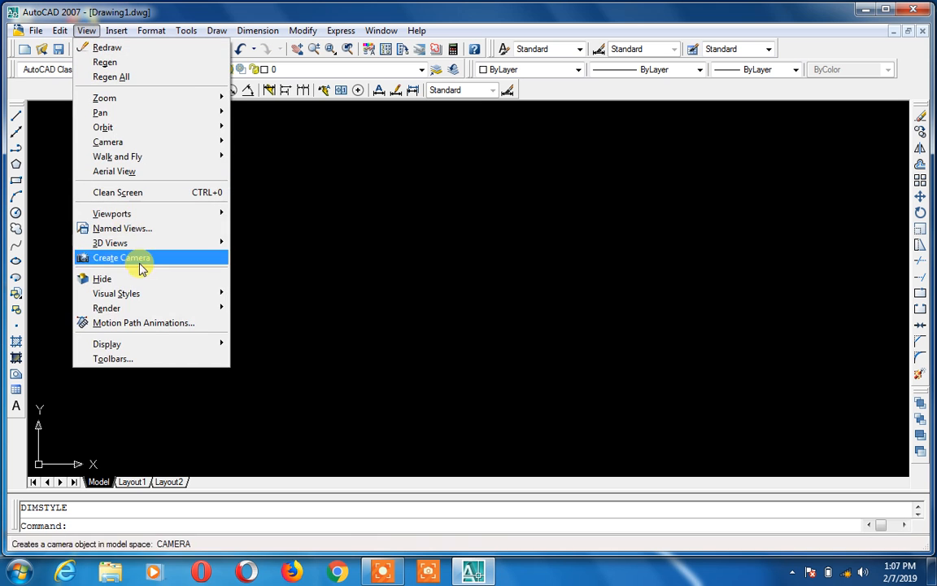
pyautogui.moveTo(210, 313)
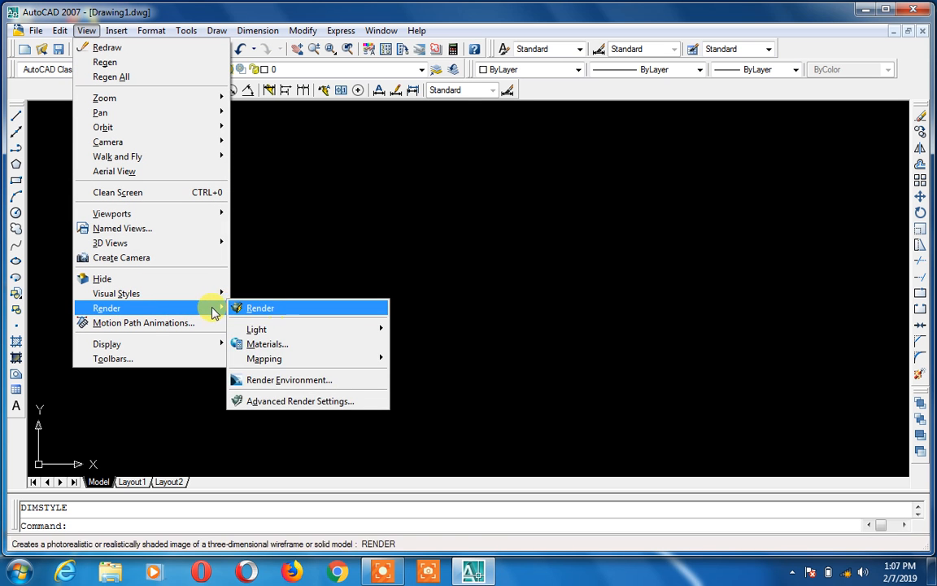
pyautogui.moveTo(231, 342)
pyautogui.moveTo(310, 344)
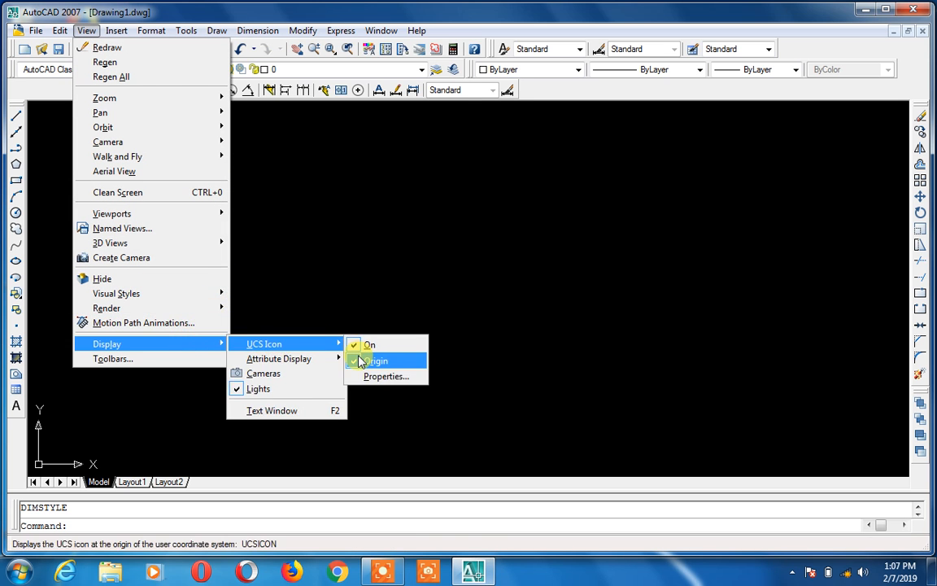
pyautogui.click(372, 358)
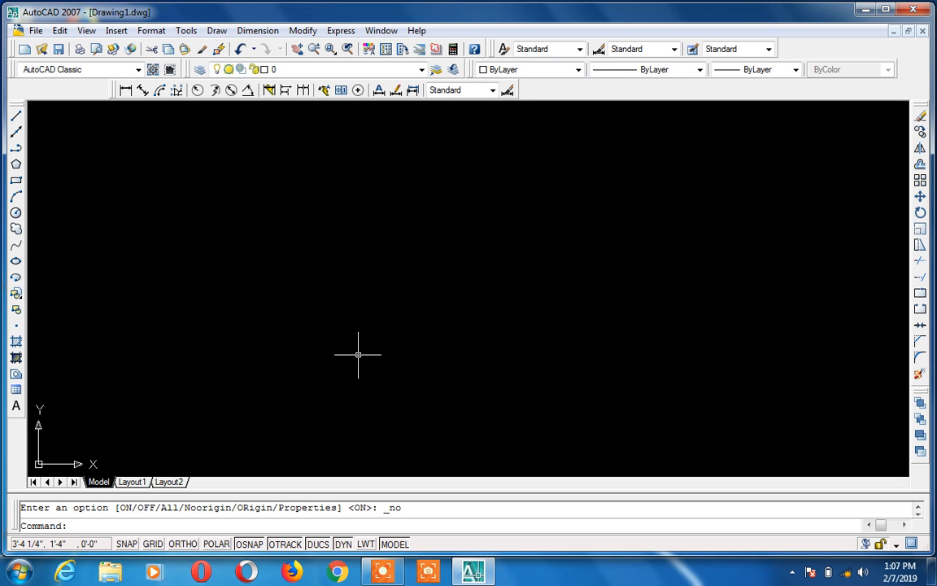
# Undock the Dimension toolbar and float it over the drawing area's upper middle
pyautogui.moveTo(118, 90); pyautogui.dragTo(267, 188)
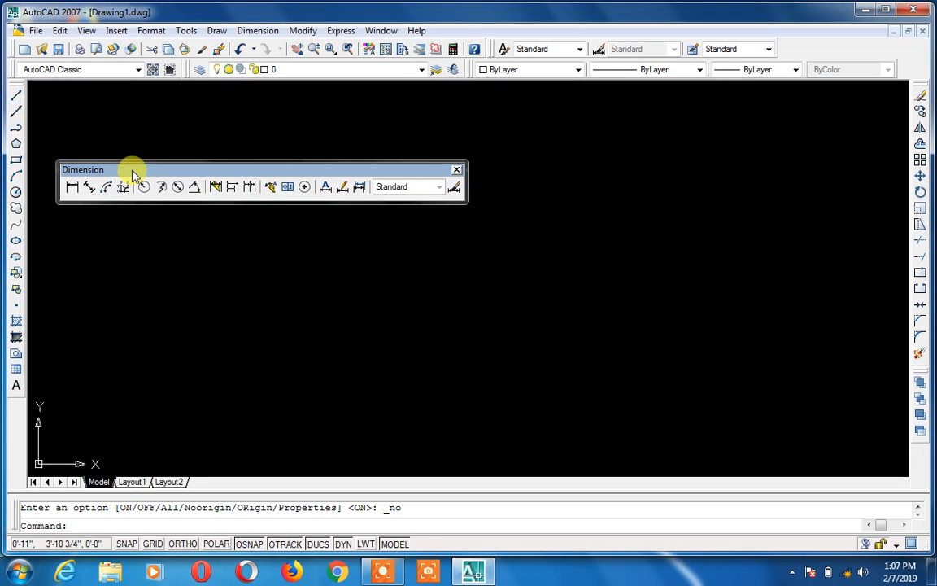
pyautogui.moveTo(134, 174); pyautogui.dragTo(253, 188)
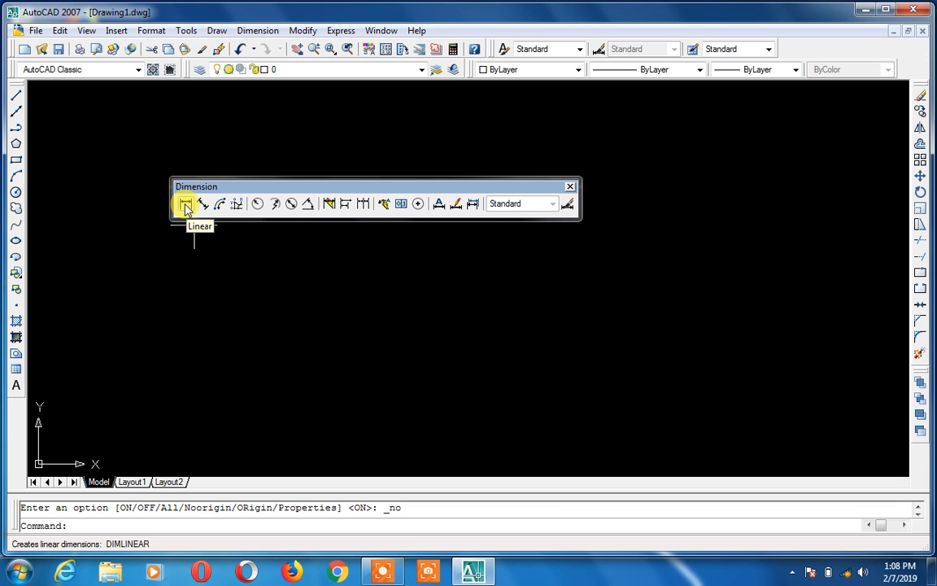
# Draw a horizontal line 10' long with Ortho on, and zoom to show the whole drawing
pyautogui.write('l')
pyautogui.press('Return')
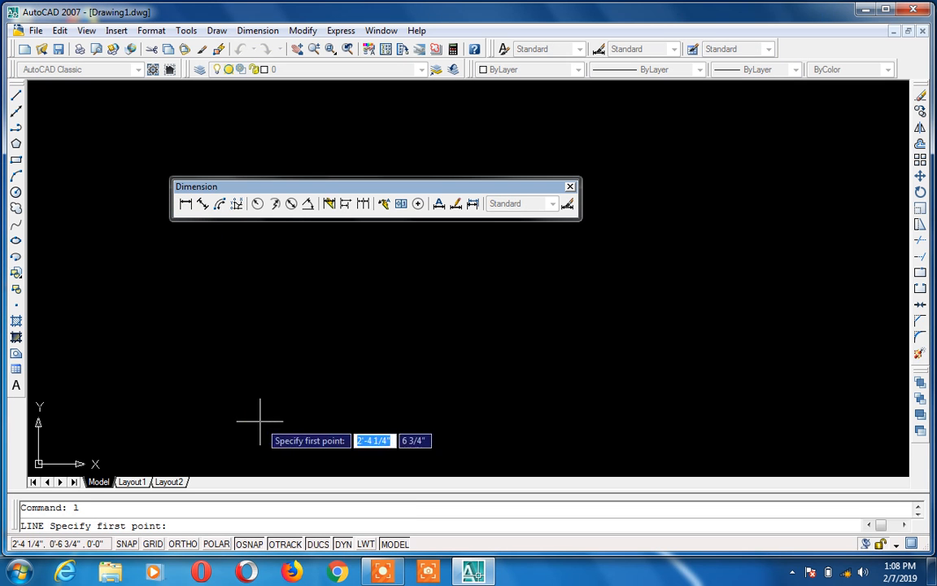
pyautogui.click(218, 312)
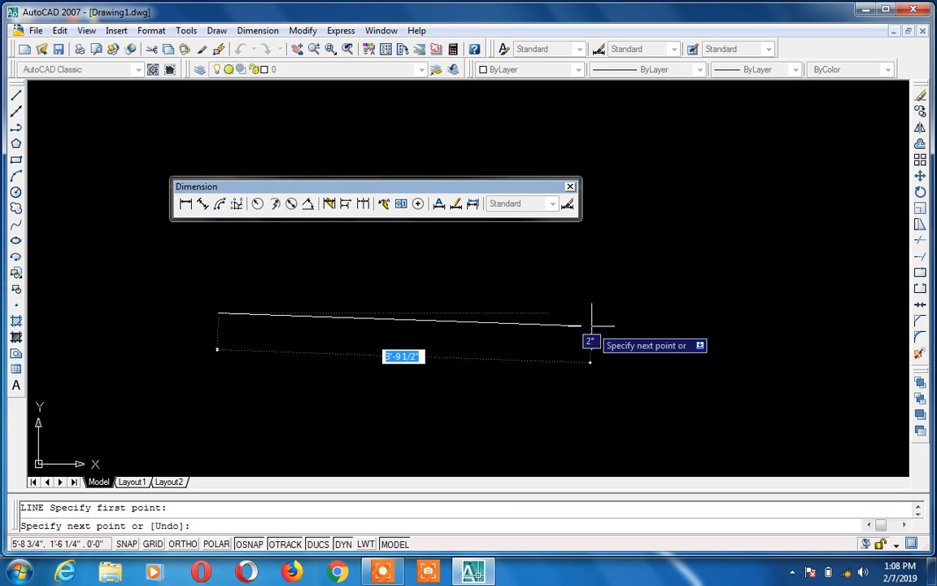
pyautogui.press('F8')
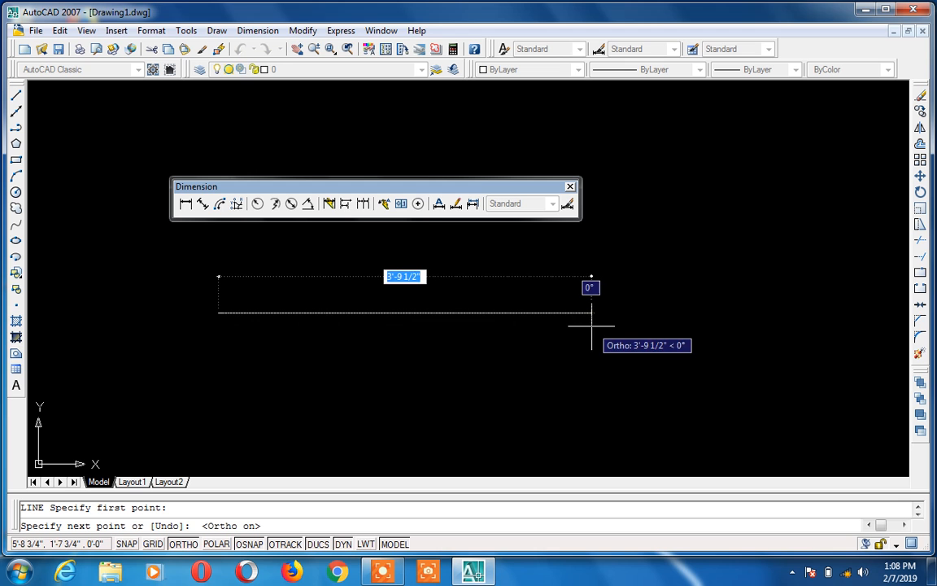
pyautogui.write('10')
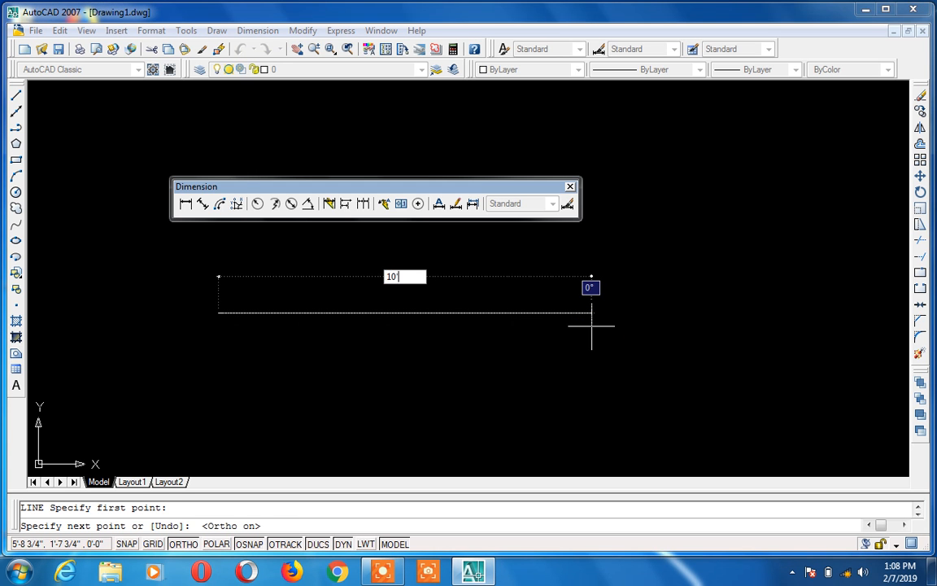
pyautogui.press('Return')
pyautogui.press('Escape')
pyautogui.write('z')
pyautogui.press('Return')
pyautogui.write('a')
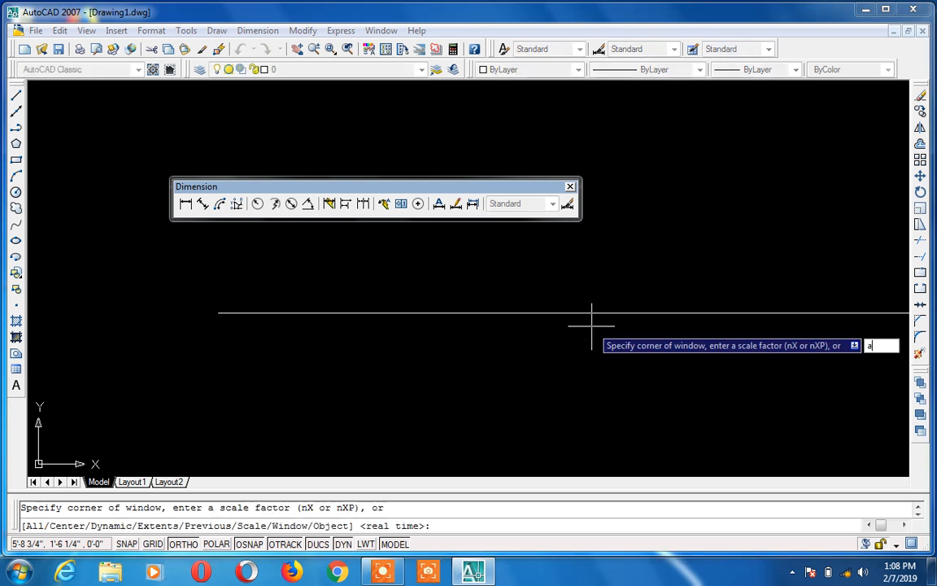
pyautogui.press('Return')
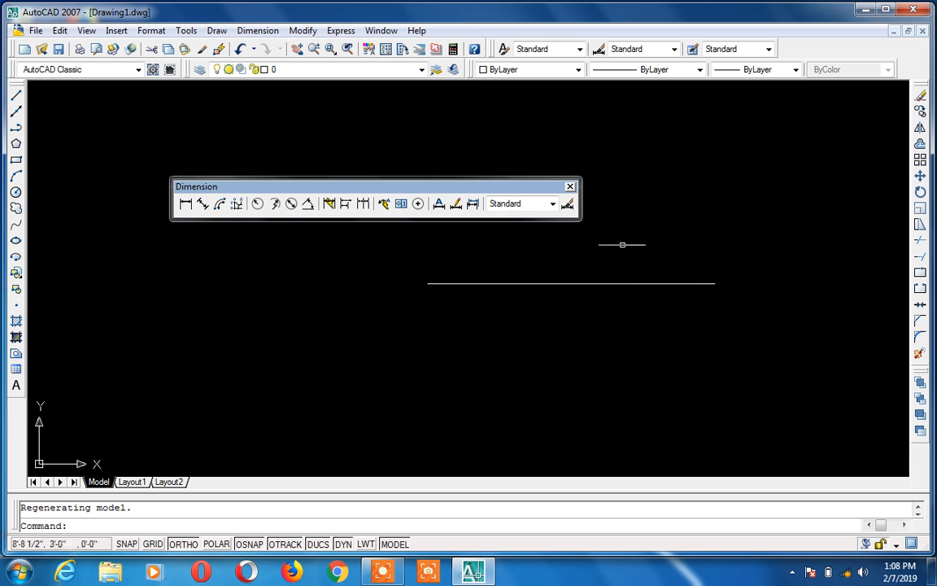
pyautogui.write('dal')
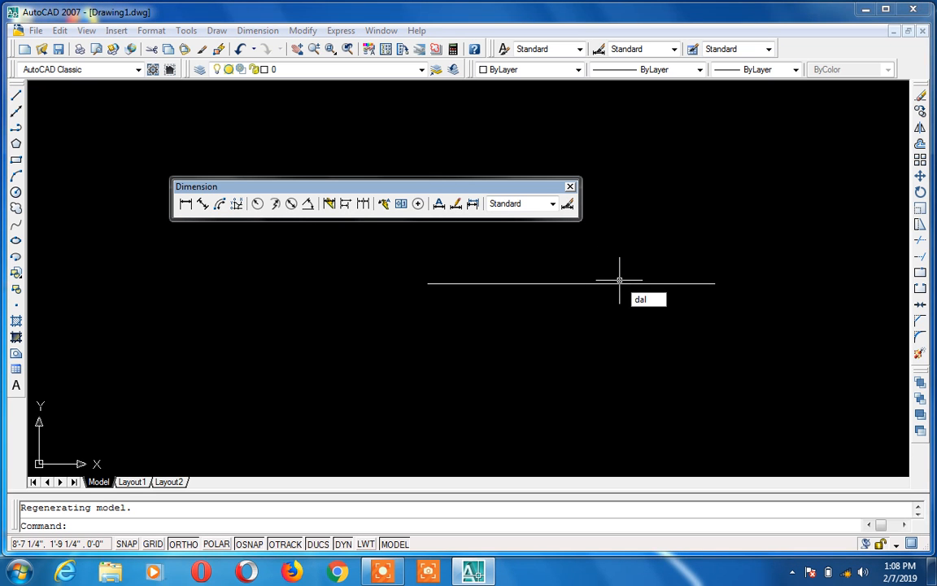
pyautogui.press('Escape')
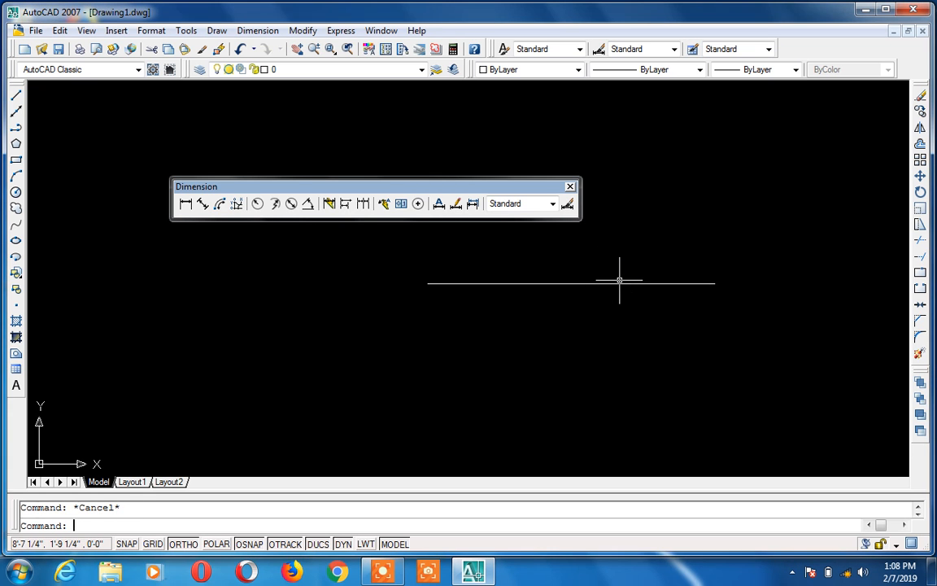
# Place a linear dimension just above the horizontal line between its two endpoints, and erase that dimension
pyautogui.click(186, 204)
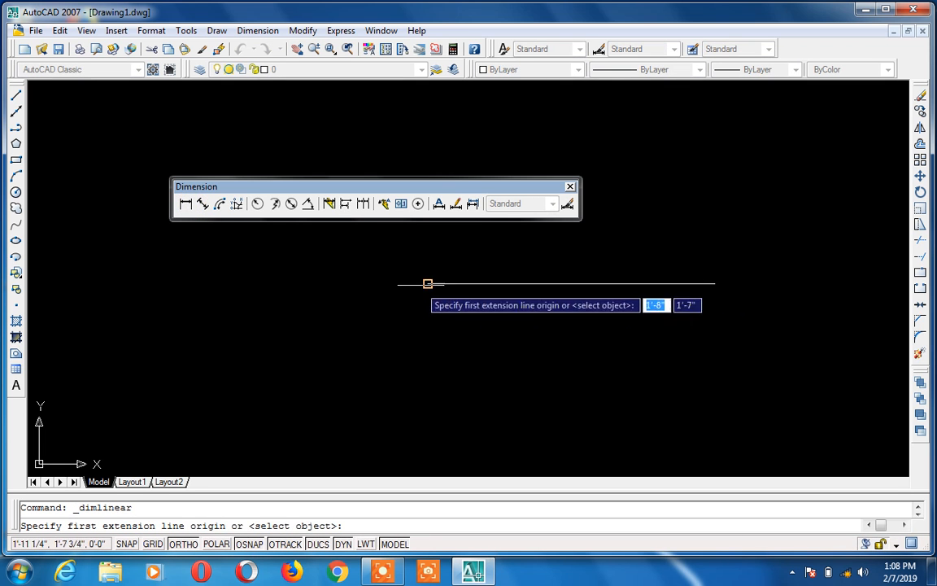
pyautogui.click(428, 283)
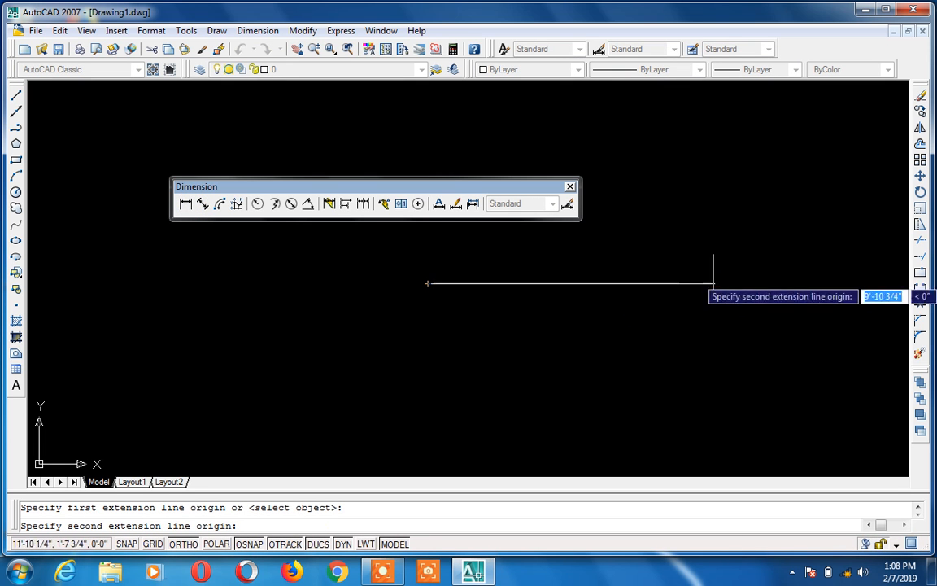
pyautogui.click(715, 277)
pyautogui.click(701, 265)
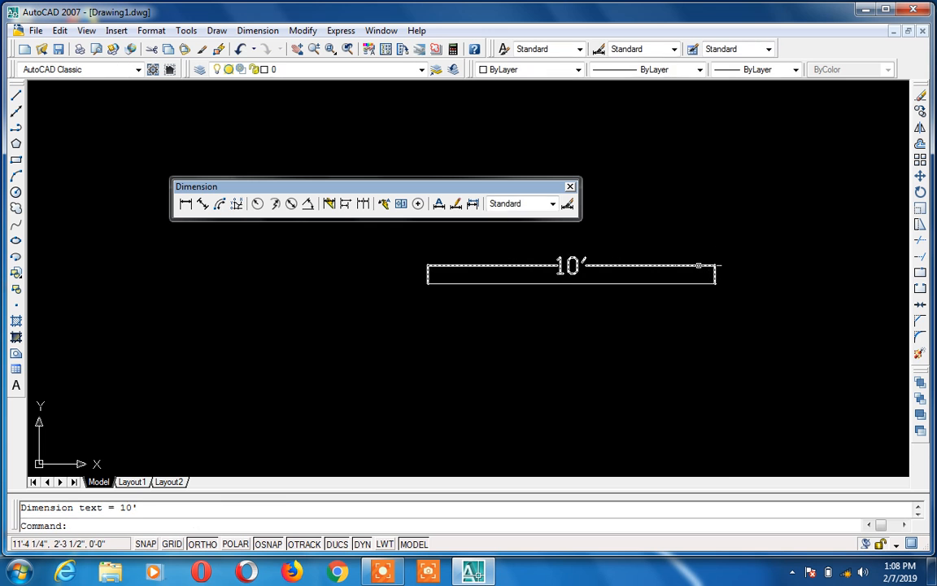
pyautogui.click(697, 266)
pyautogui.press('Delete')
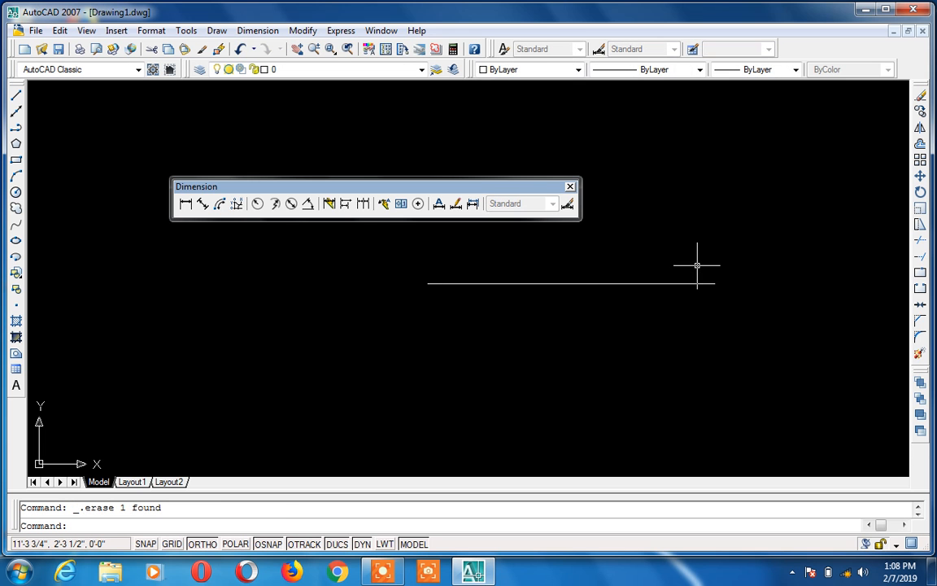
# Add a linear dimension between the horizontal line's endpoints, with the dimension line placed below the line
pyautogui.write('dli')
pyautogui.press('Return')
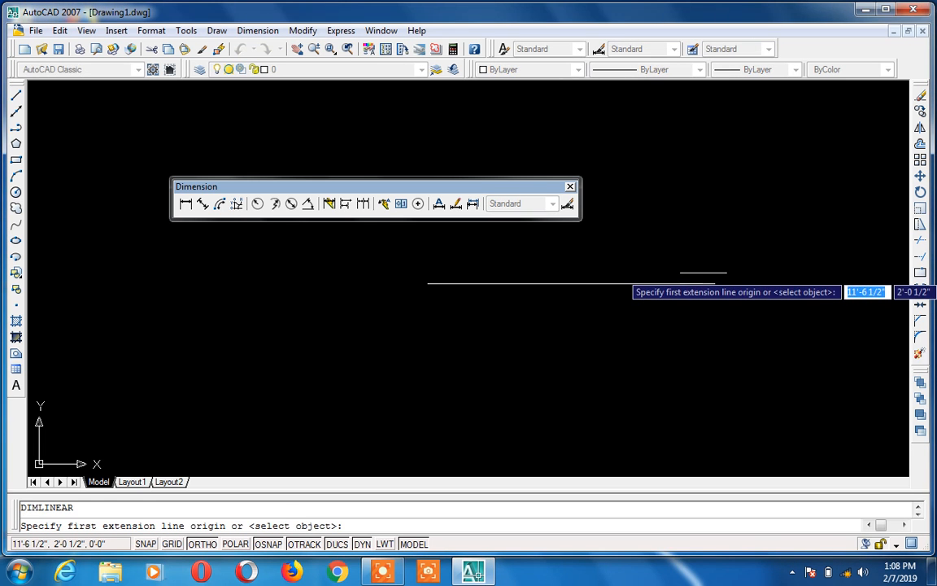
pyautogui.click(715, 283)
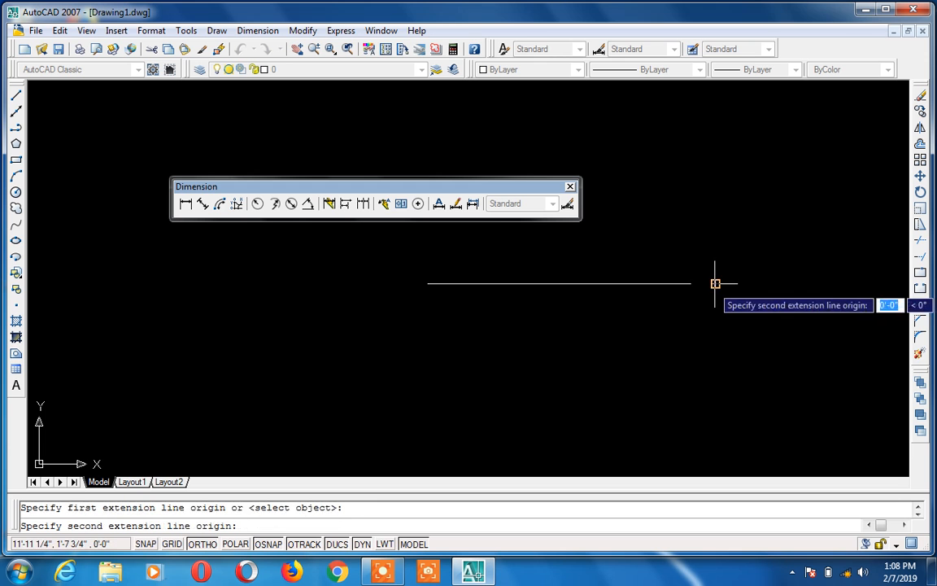
pyautogui.click(427, 283)
pyautogui.click(436, 334)
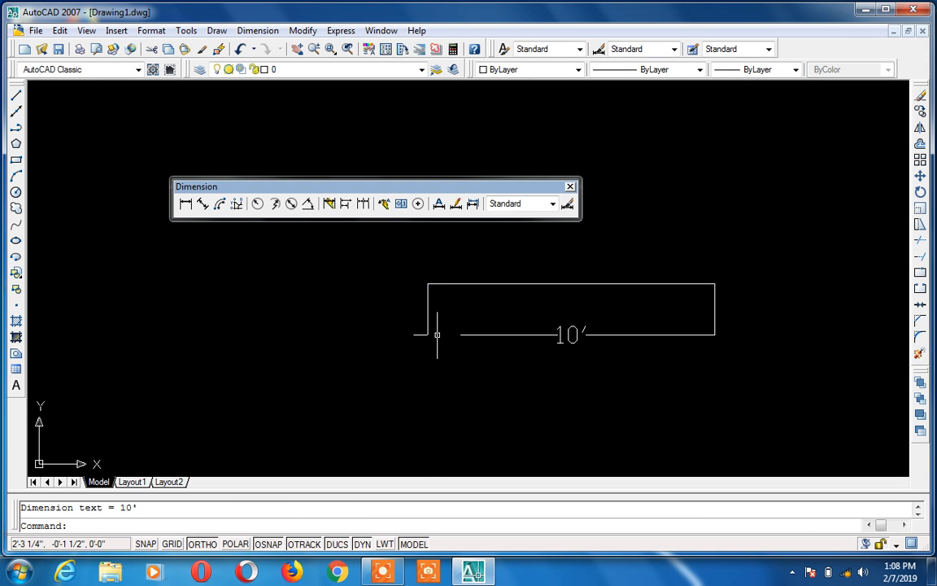
# Turn Ortho off and draw a separate 10' line sloping down to the left at about 46° to the horizontal
pyautogui.write('l')
pyautogui.press('Return')
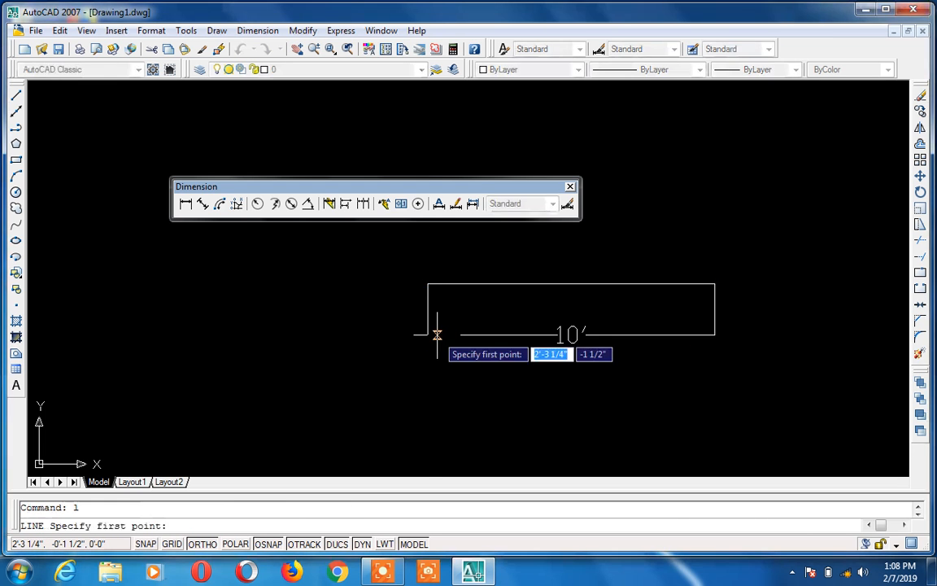
pyautogui.click(319, 248)
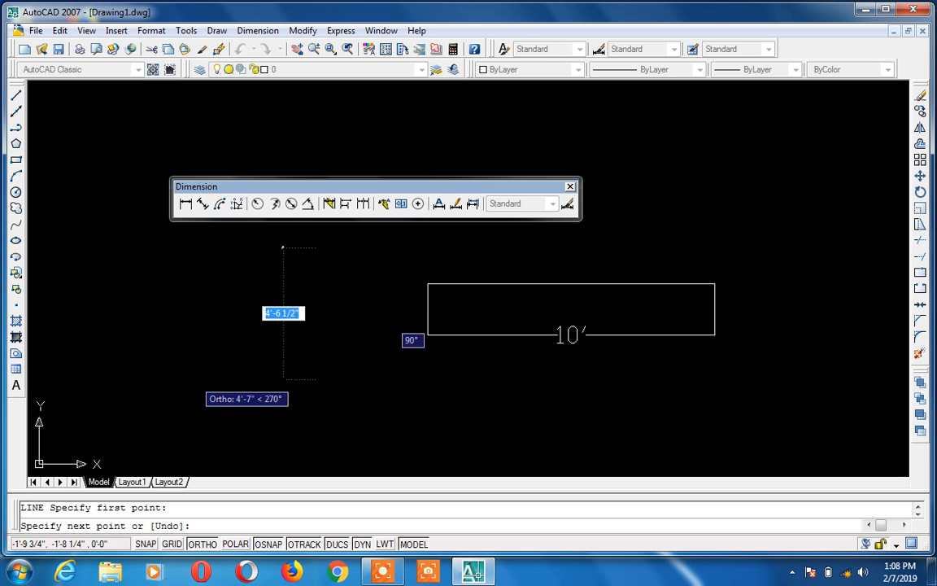
pyautogui.press('F8')
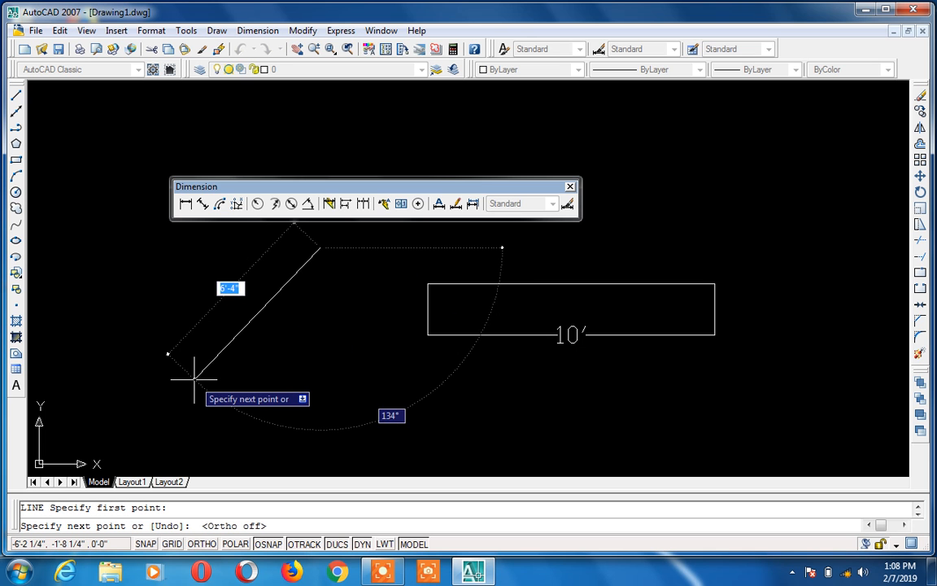
pyautogui.write("10'")
pyautogui.press('Return')
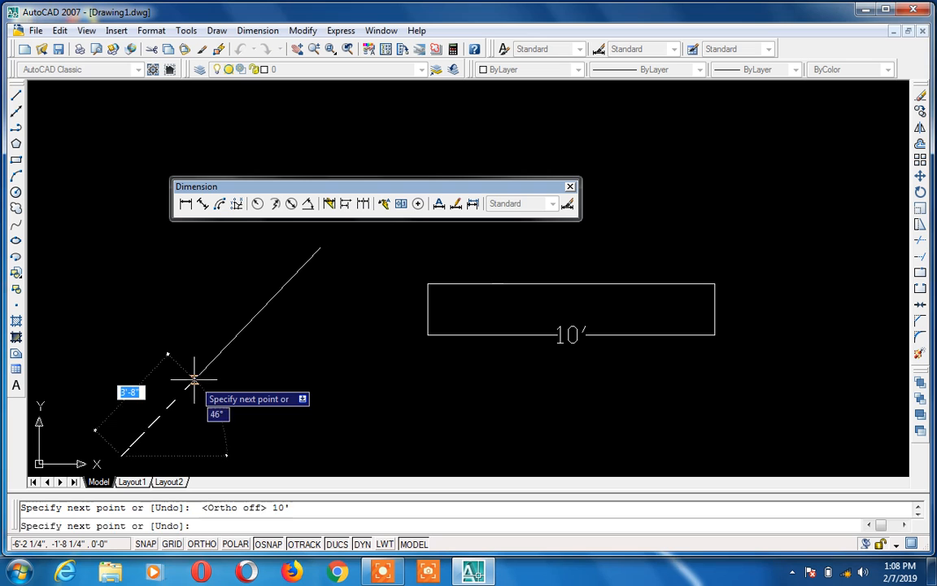
pyautogui.press('Escape')
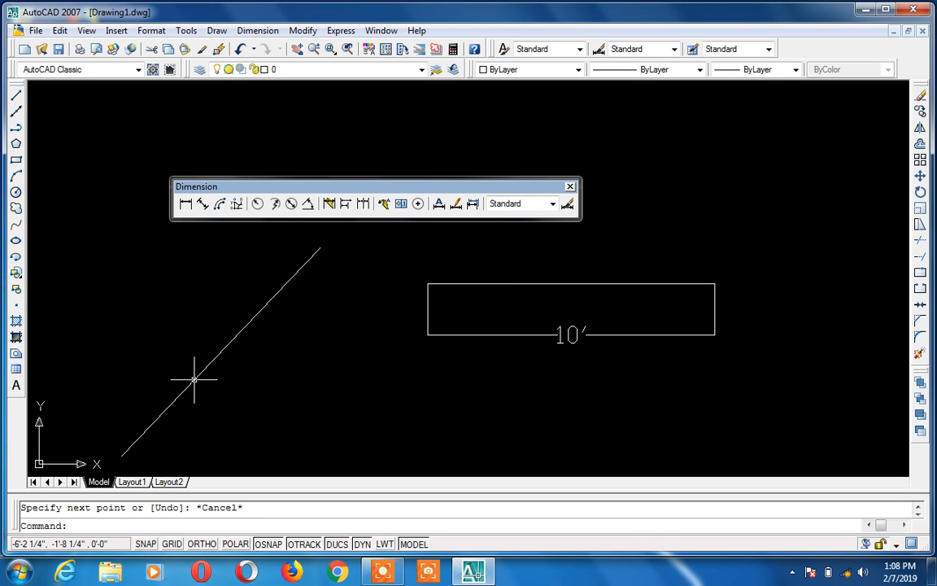
# Try a linear dimension between the sloping line's endpoints, placed level with its lower end, and erase it
pyautogui.click(185, 203)
pyautogui.click(320, 247)
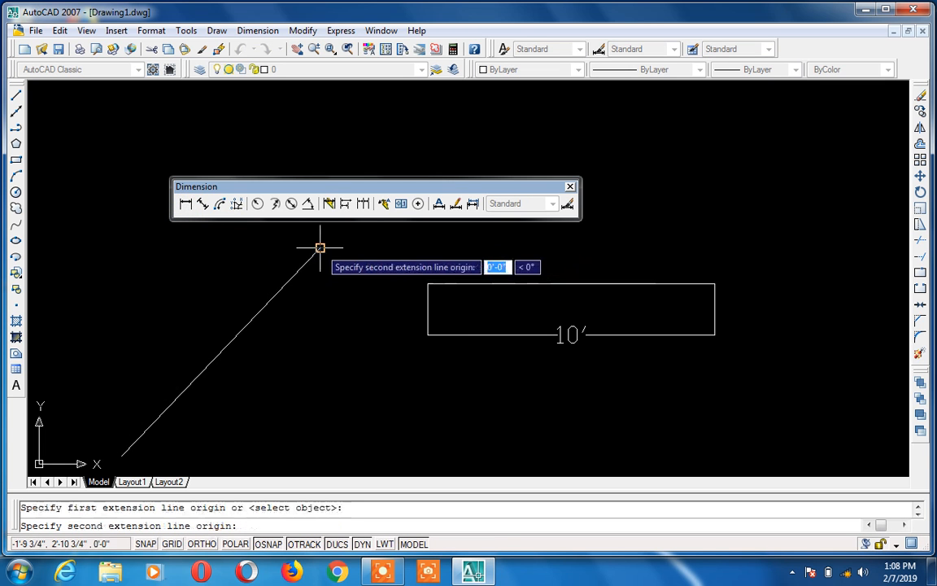
pyautogui.click(122, 455)
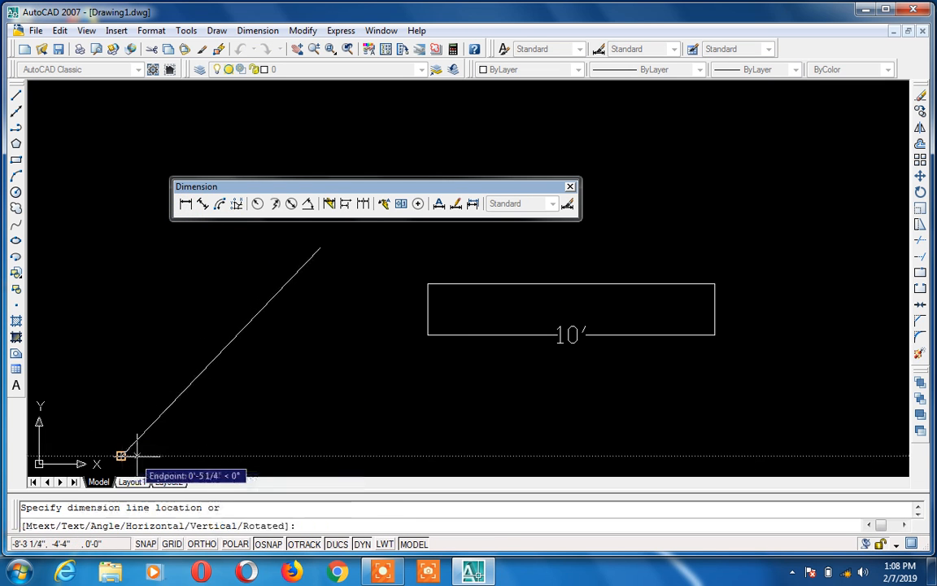
pyautogui.click(127, 454)
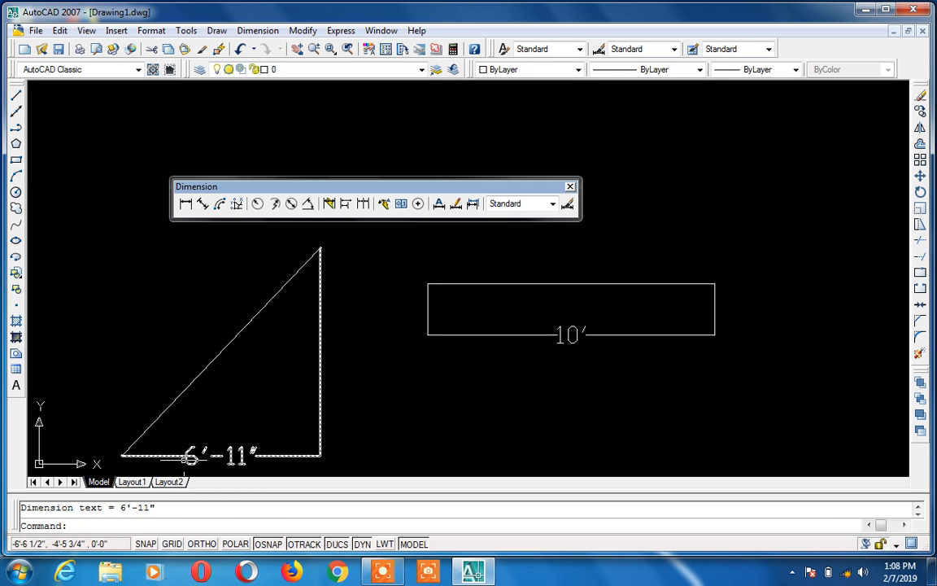
pyautogui.click(231, 456)
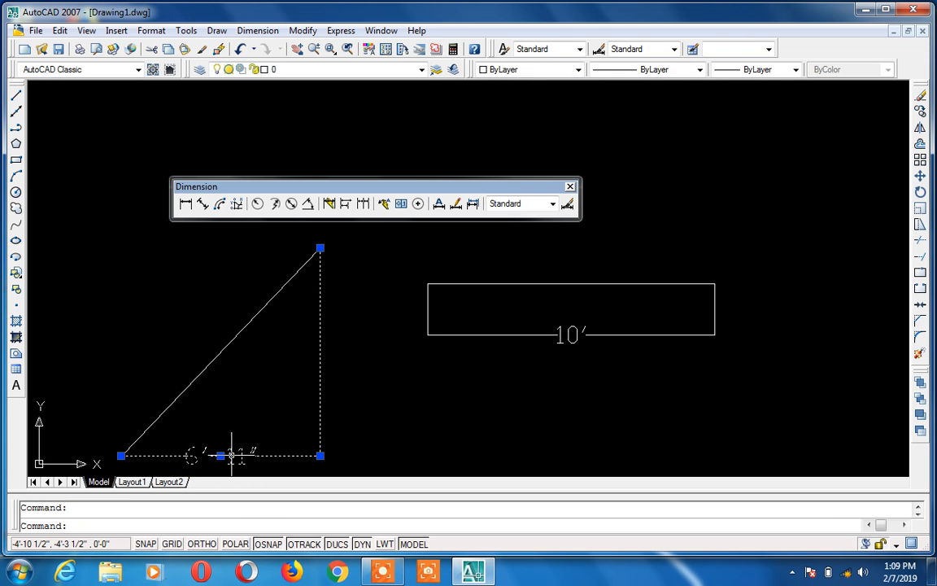
pyautogui.press('Delete')
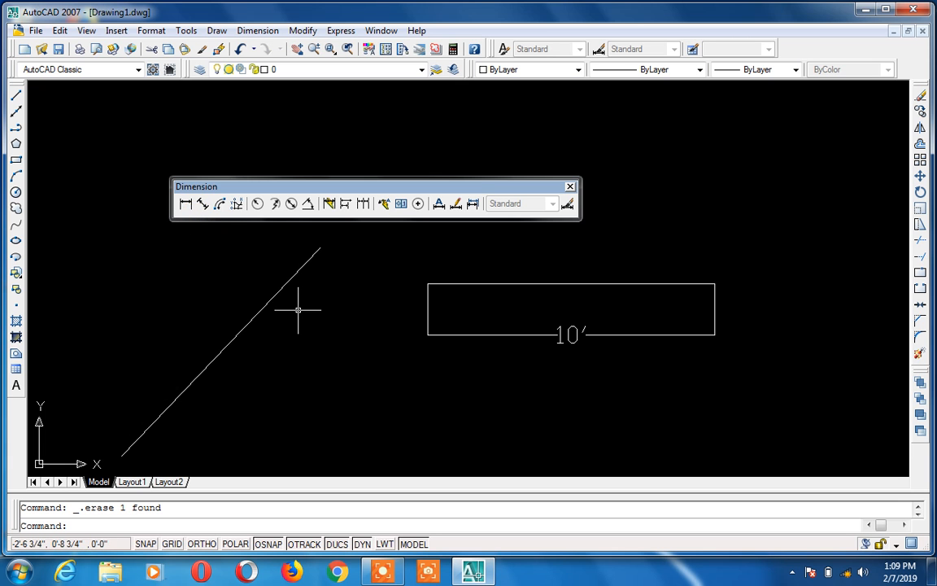
# Repeat the linear dimension on the sloping line using the dli command, and erase the dimension again
pyautogui.write('dli')
pyautogui.press('Return')
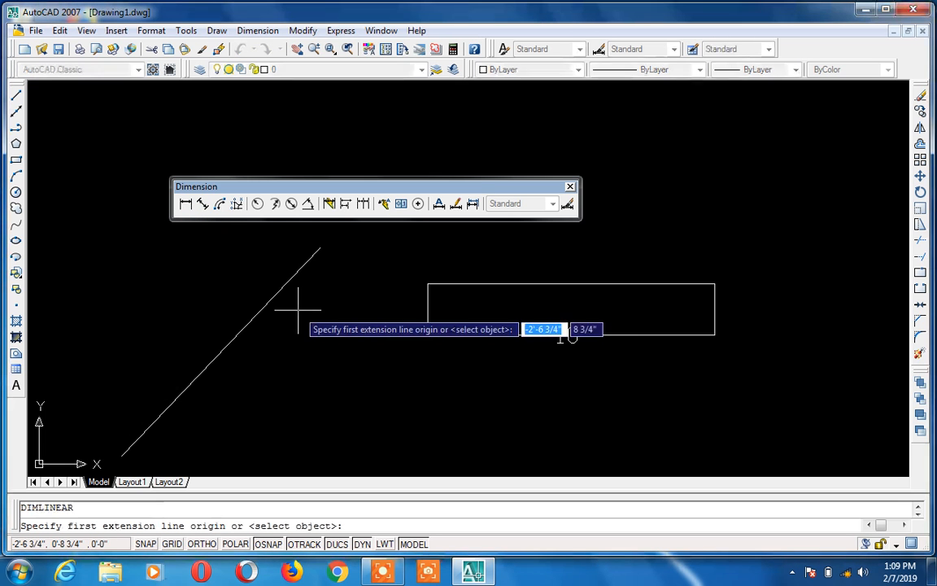
pyautogui.click(320, 247)
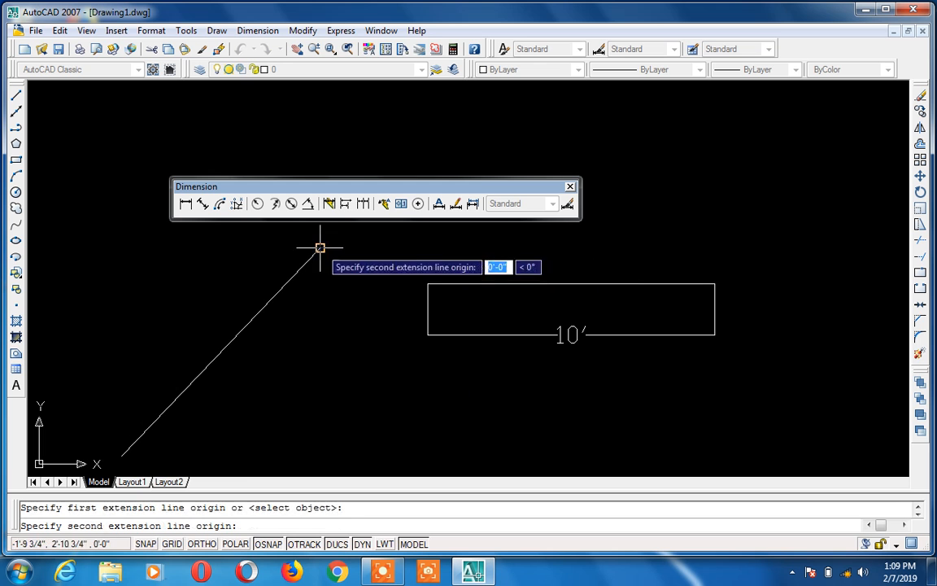
pyautogui.click(120, 455)
pyautogui.click(167, 455)
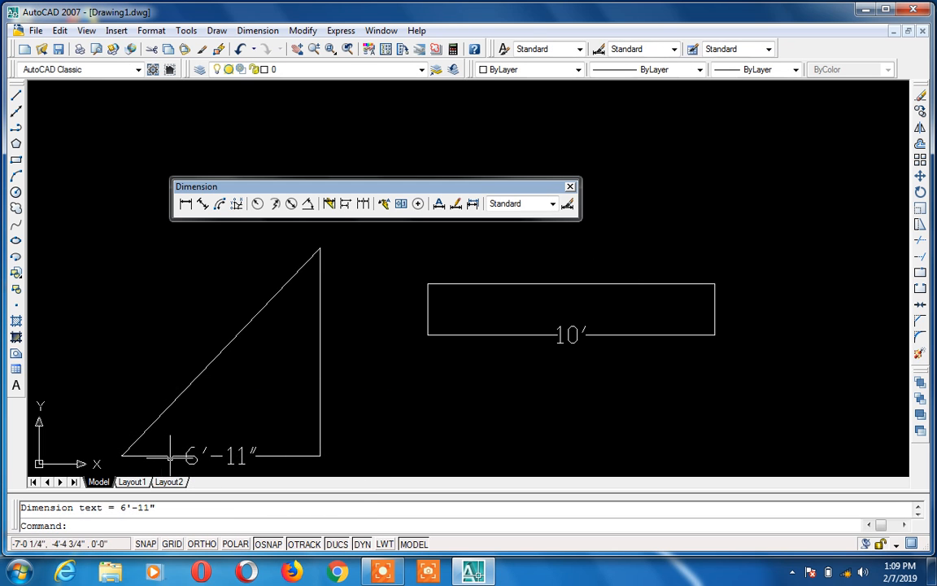
pyautogui.click(172, 455)
pyautogui.press('Delete')
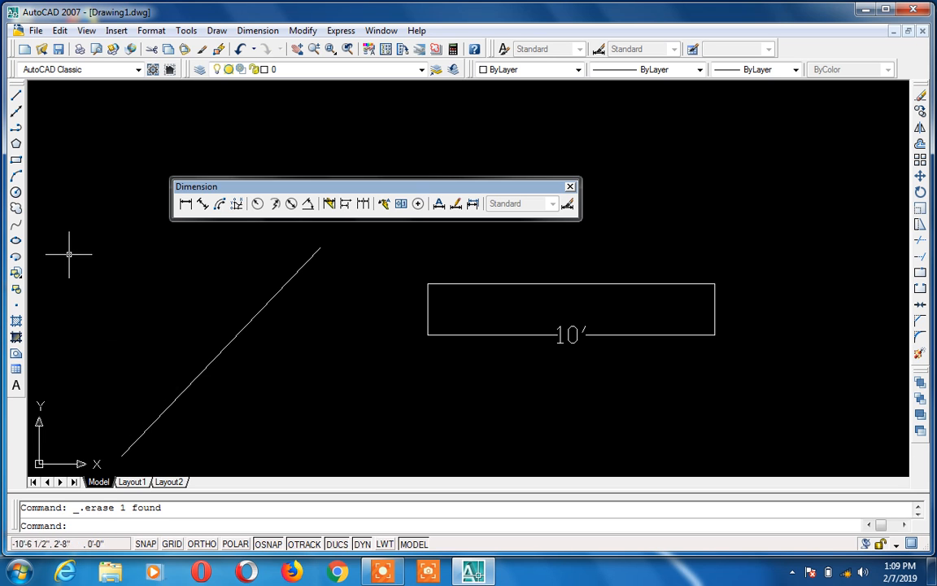
# Add an aligned dimension along the sloping line, placed parallel to it on its lower right side
pyautogui.click(202, 207)
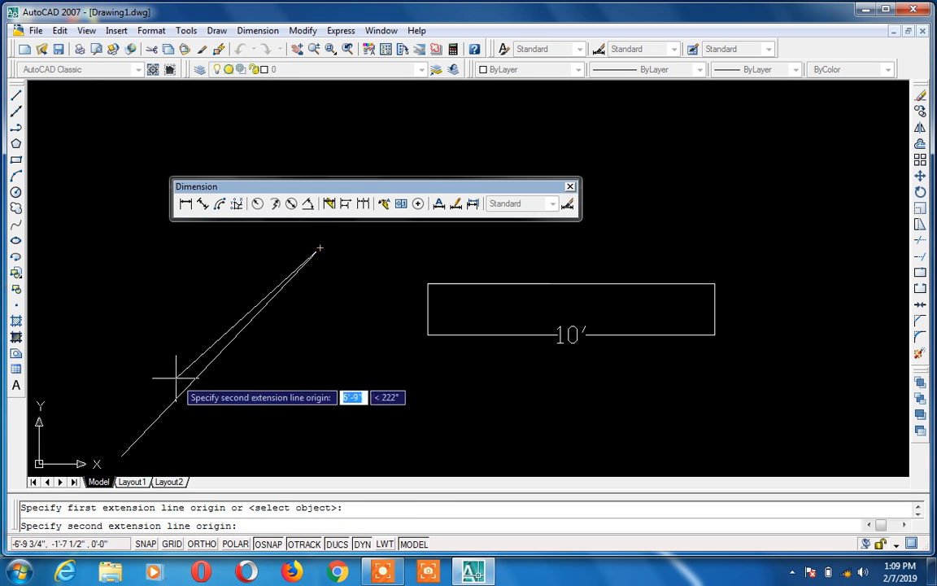
pyautogui.click(121, 456)
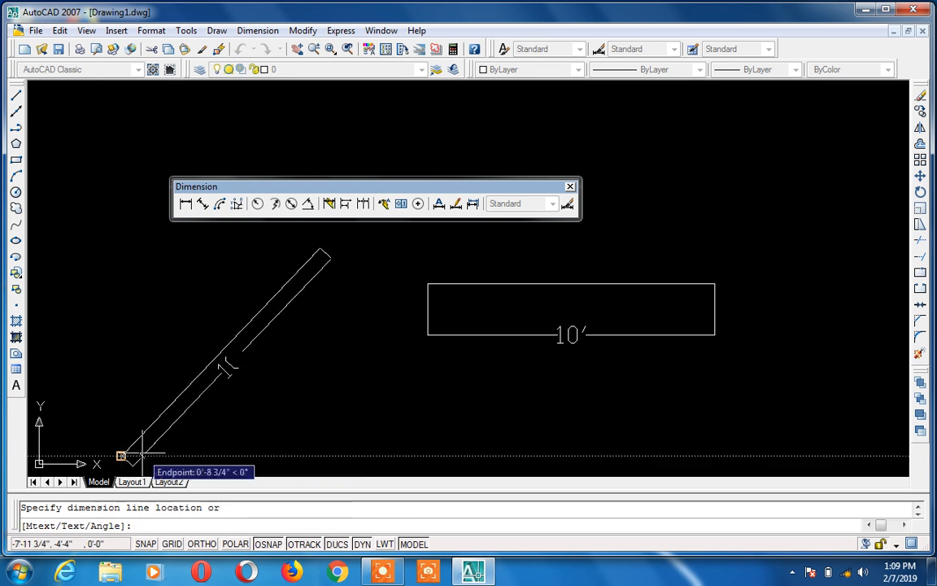
pyautogui.click(164, 450)
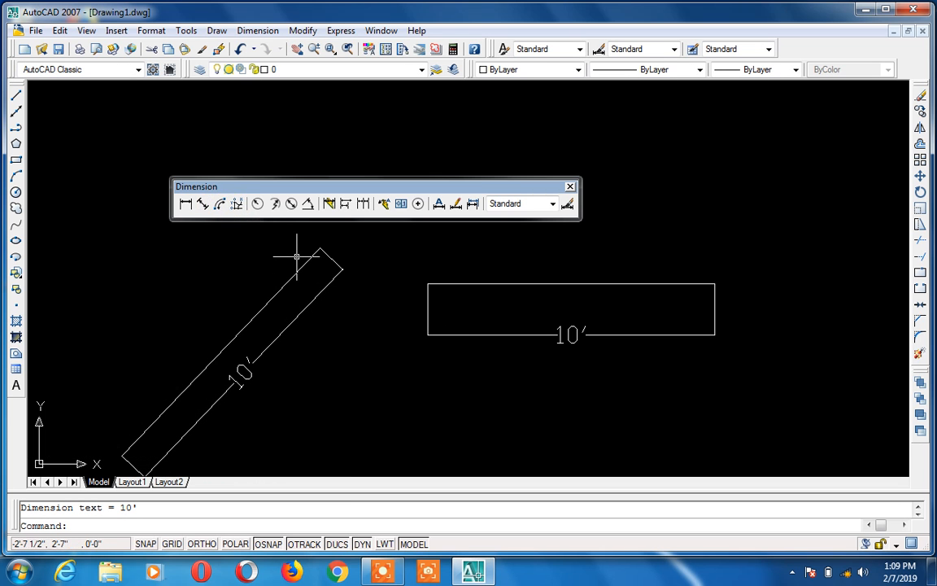
# Add an aligned dimension between the horizontal line's endpoints, with the dimension line just above it
pyautogui.write('dal')
pyautogui.press('Return')
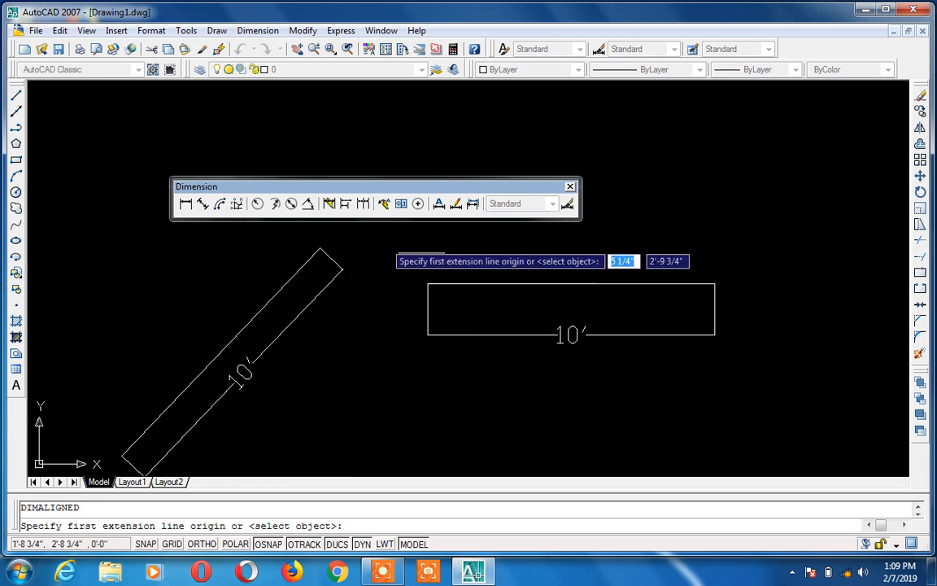
pyautogui.click(427, 283)
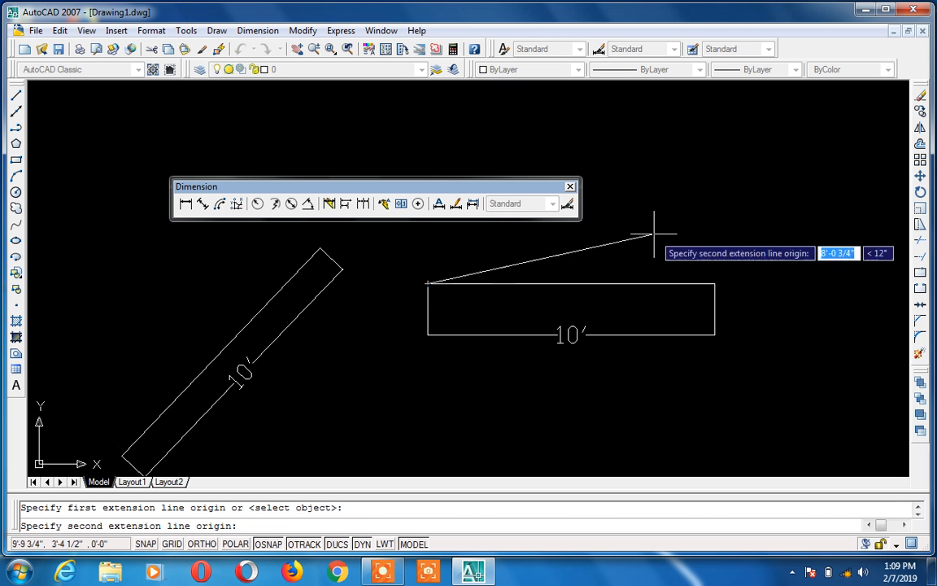
pyautogui.click(715, 282)
pyautogui.click(717, 266)
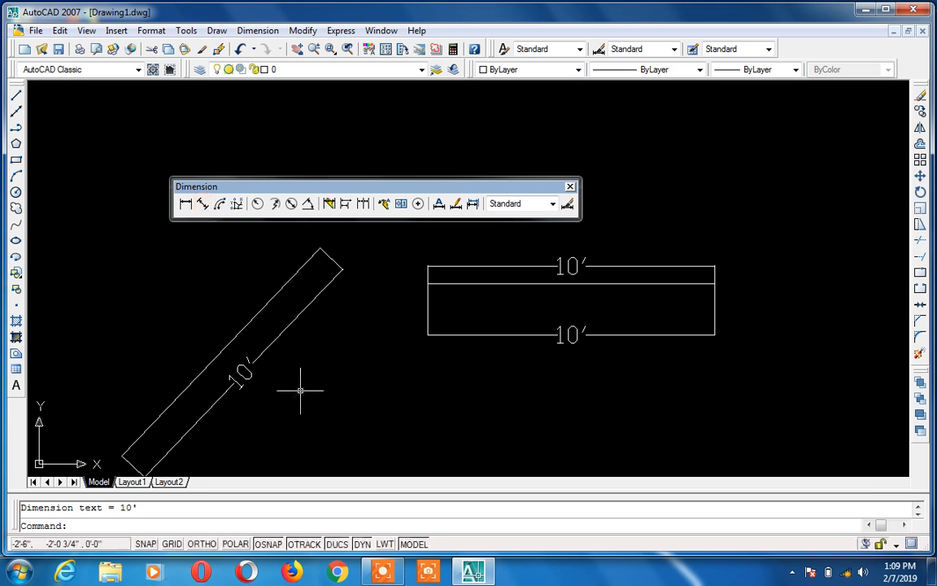
# Open the shortkey text file from the desktop to review the dimension command shortcuts, minimize it and return to AutoCAD
pyautogui.click(563, 205)
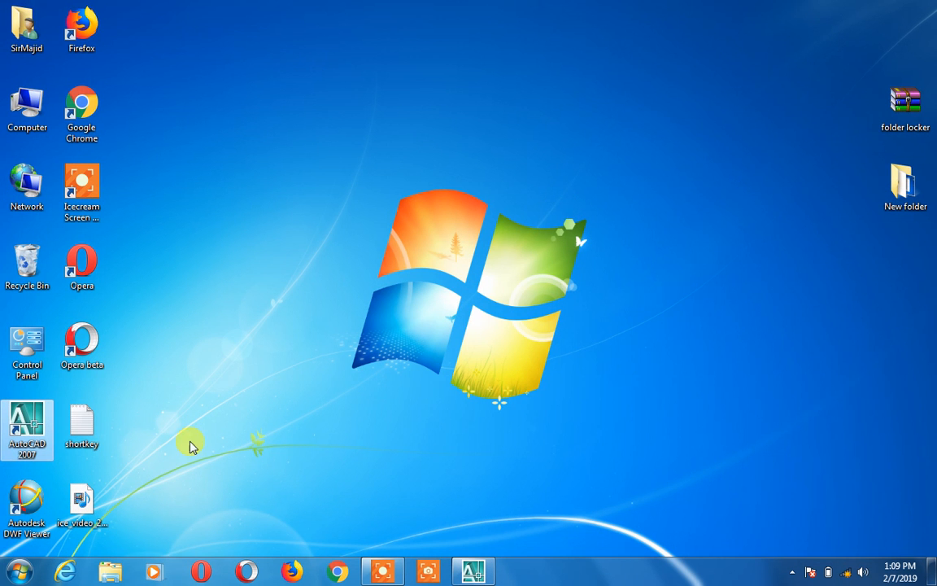
pyautogui.doubleClick(81, 421)
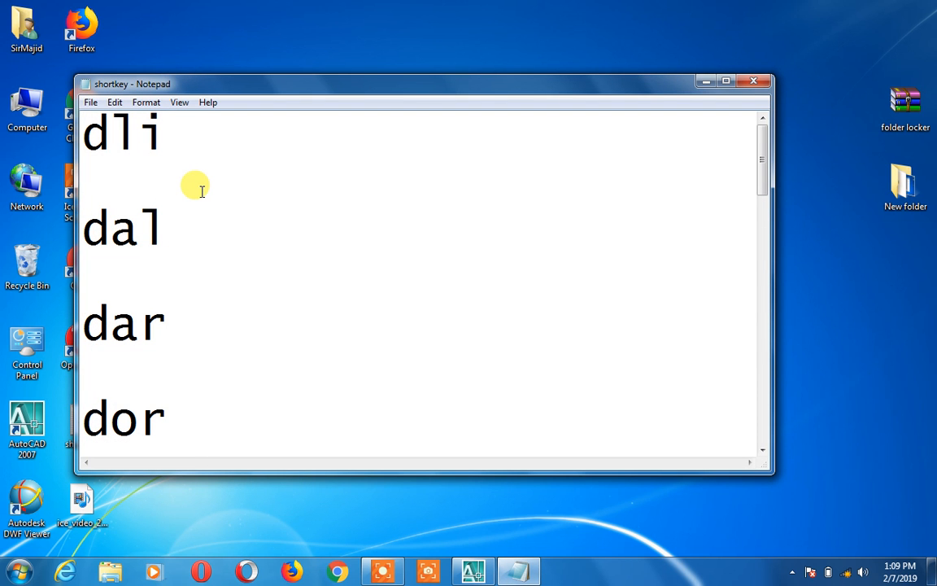
pyautogui.click(184, 212)
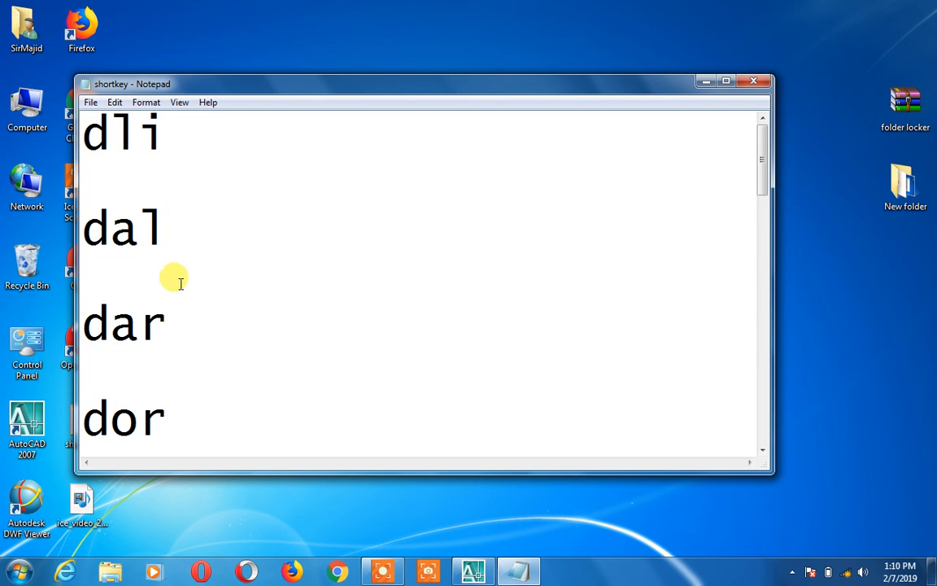
pyautogui.click(708, 81)
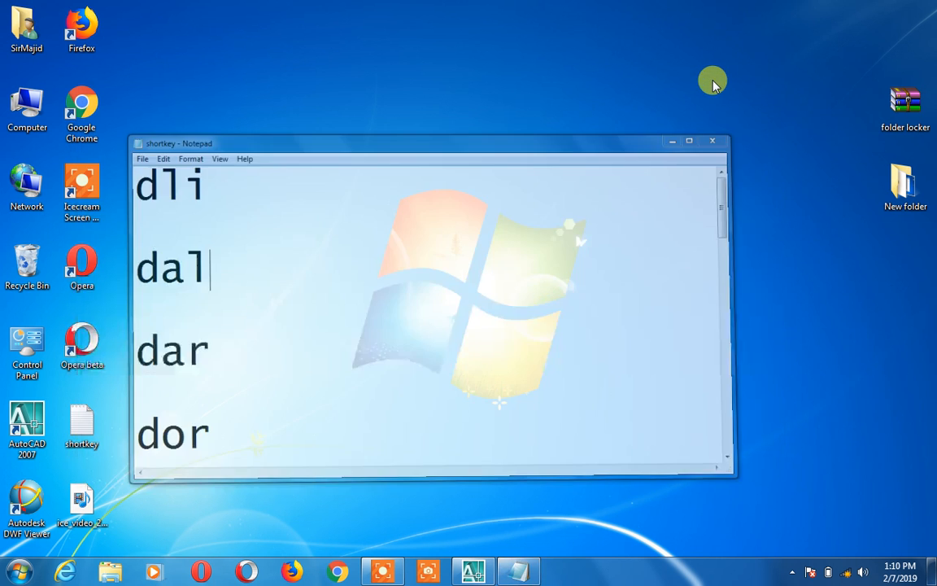
pyautogui.click(477, 573)
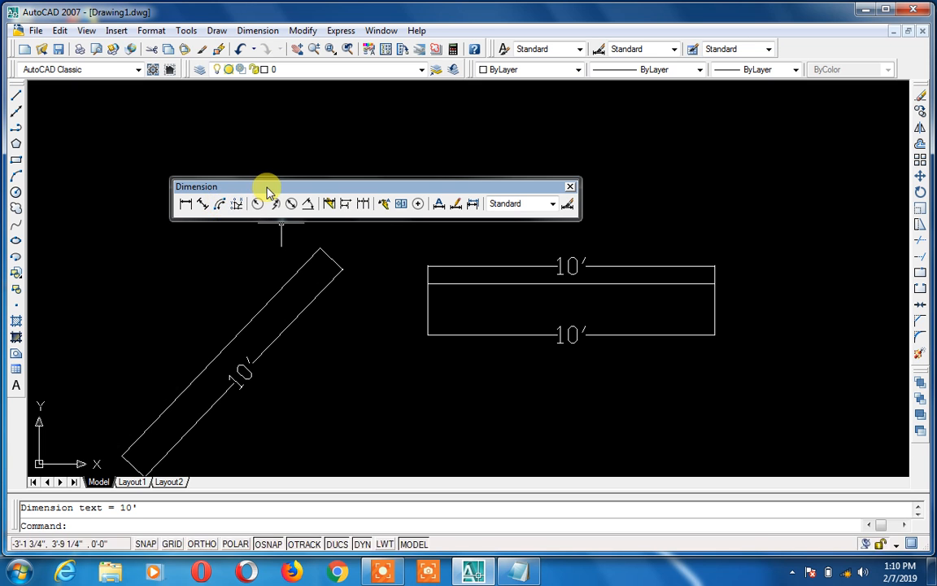
# Move the Dimension toolbar higher and draw an upward-bulging three-point arc between it and the sloping line
pyautogui.moveTo(267, 188); pyautogui.dragTo(272, 135)
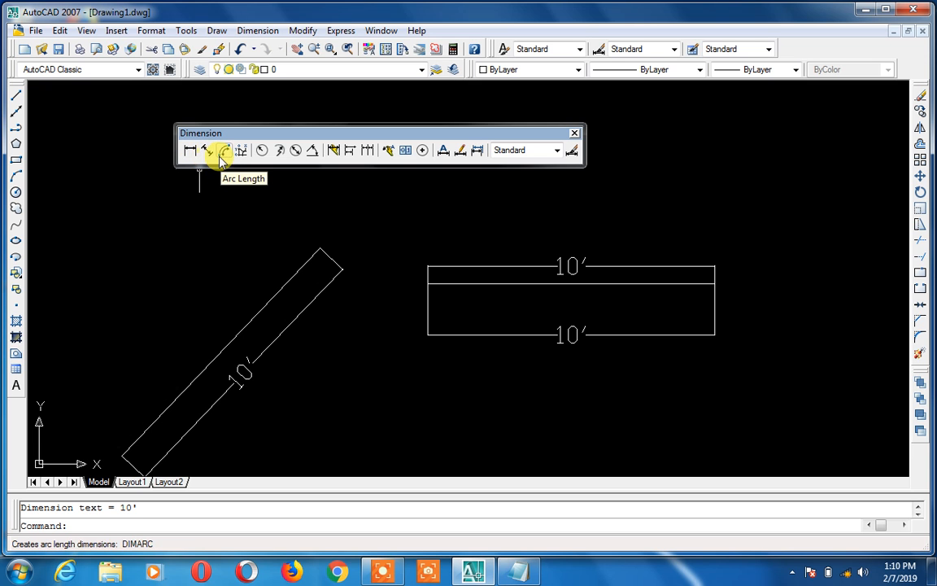
pyautogui.write('a')
pyautogui.press('Return')
pyautogui.click(248, 237)
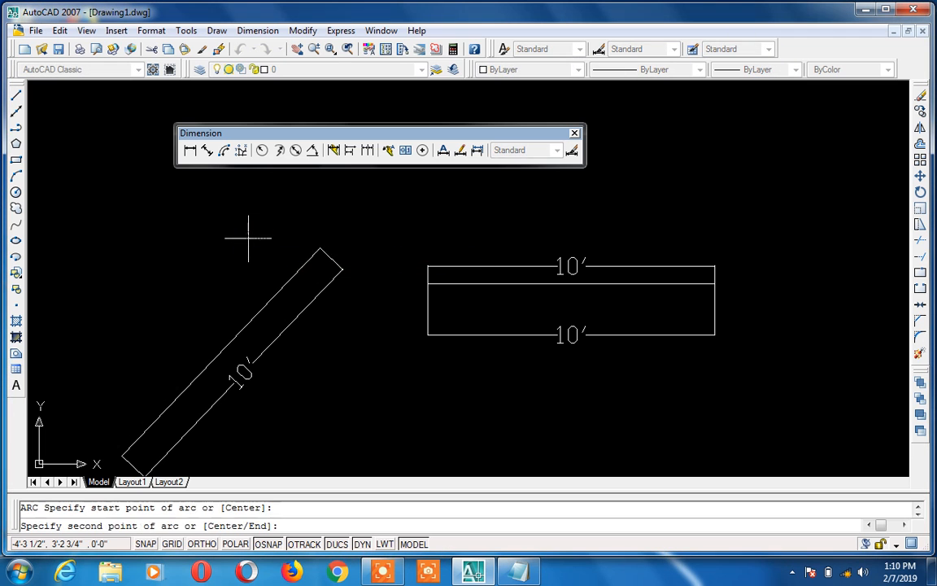
pyautogui.click(373, 206)
pyautogui.click(403, 242)
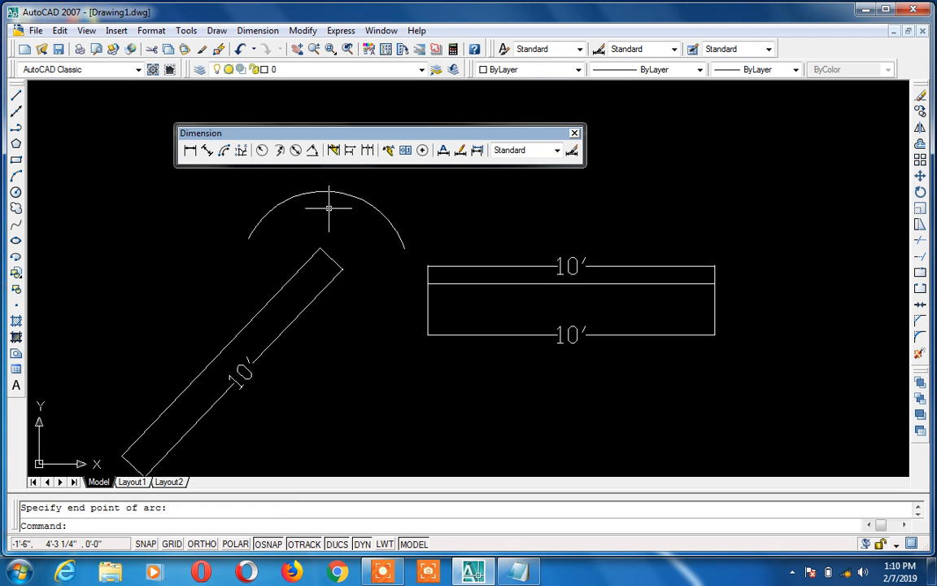
# Add an arc length dimension just above the arc and move the Dimension toolbar higher, clear of the dimension text
pyautogui.click(225, 153)
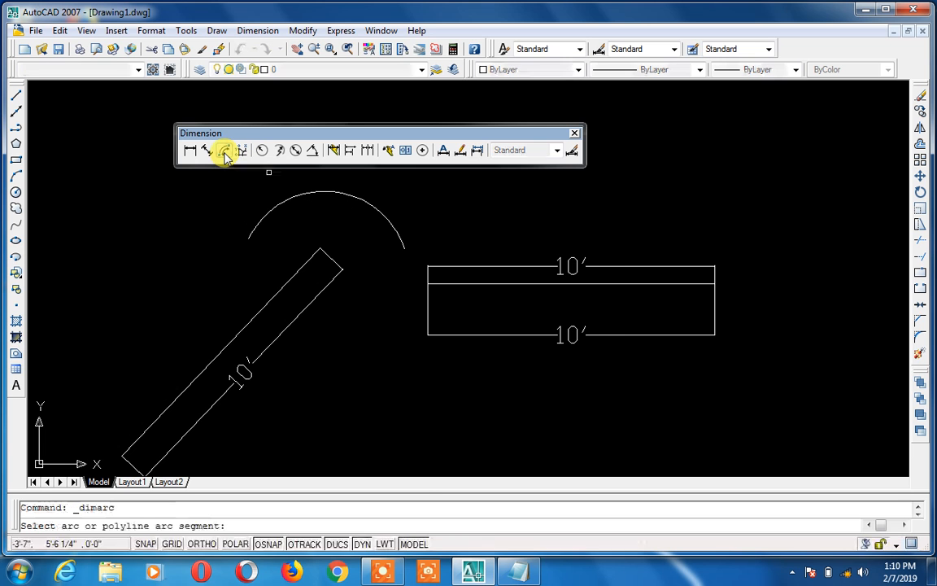
pyautogui.click(344, 196)
pyautogui.click(366, 173)
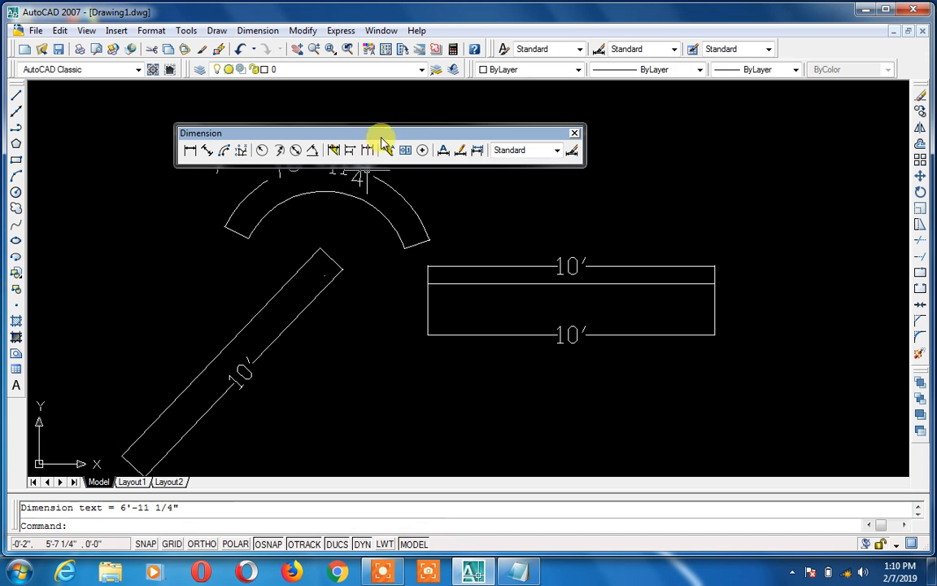
pyautogui.moveTo(388, 140); pyautogui.dragTo(386, 105)
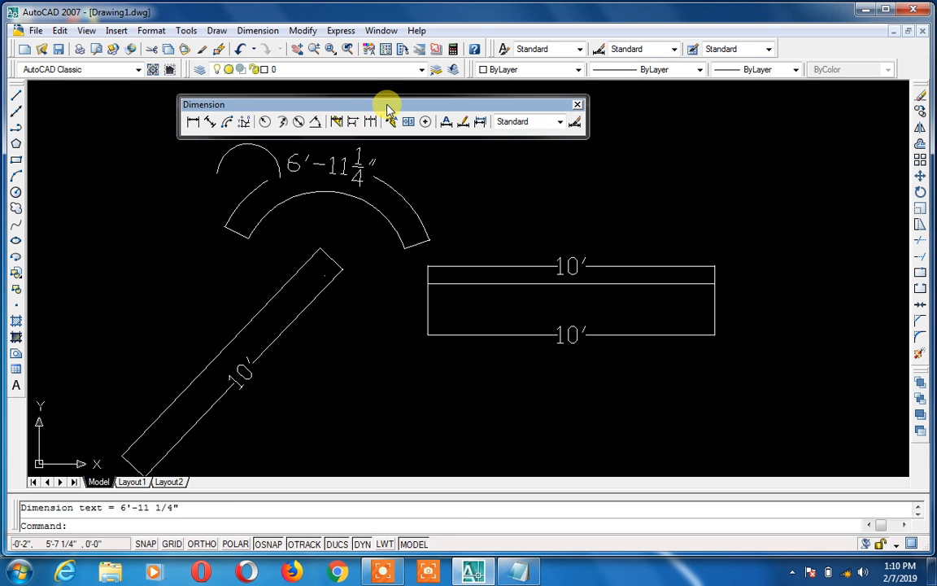
# Delete the arc length dimension and place a new one above the arc using the DAR command shortcut
pyautogui.click(299, 165)
pyautogui.press('Delete')
pyautogui.write('dar')
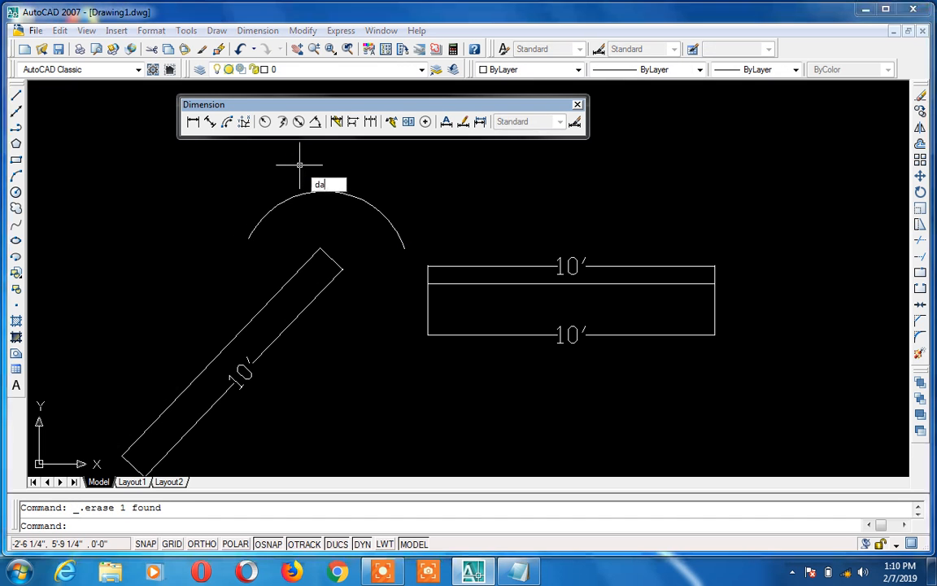
pyautogui.press('Return')
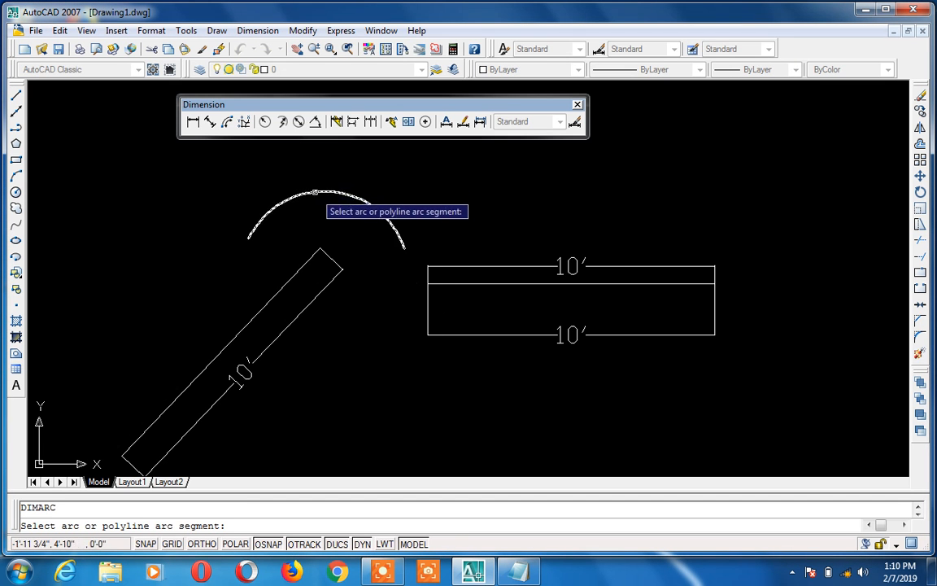
pyautogui.click(318, 195)
pyautogui.click(317, 161)
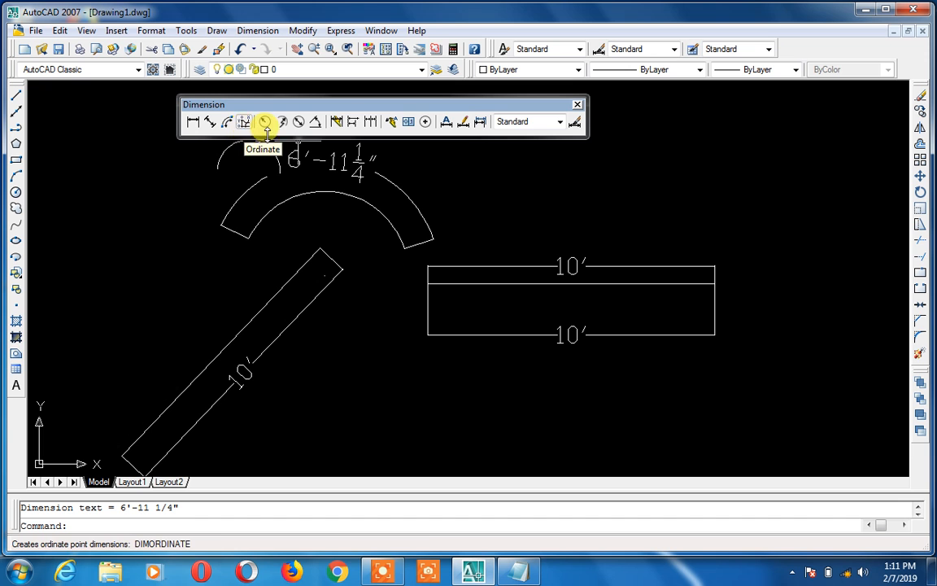
# Erase the arc length dimension and all remaining lines, dimensions and the arc to clear the drawing
pyautogui.click(362, 171)
pyautogui.click(357, 174)
pyautogui.press('Delete')
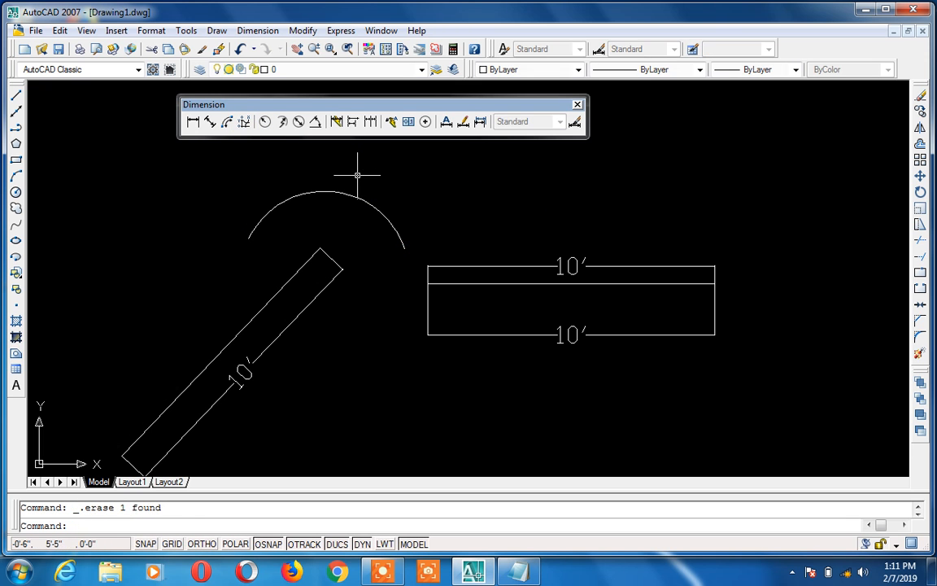
pyautogui.click(415, 192)
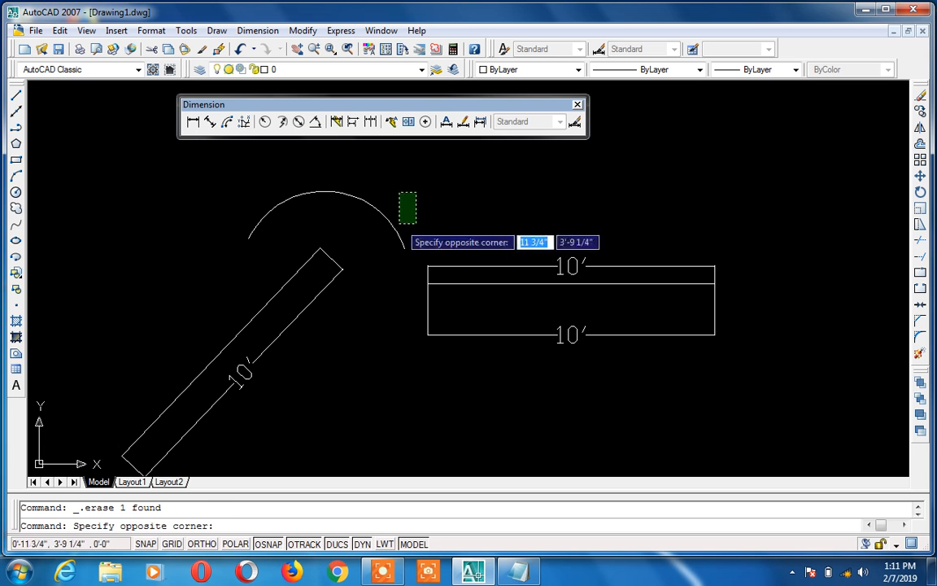
pyautogui.click(508, 193)
pyautogui.click(614, 195)
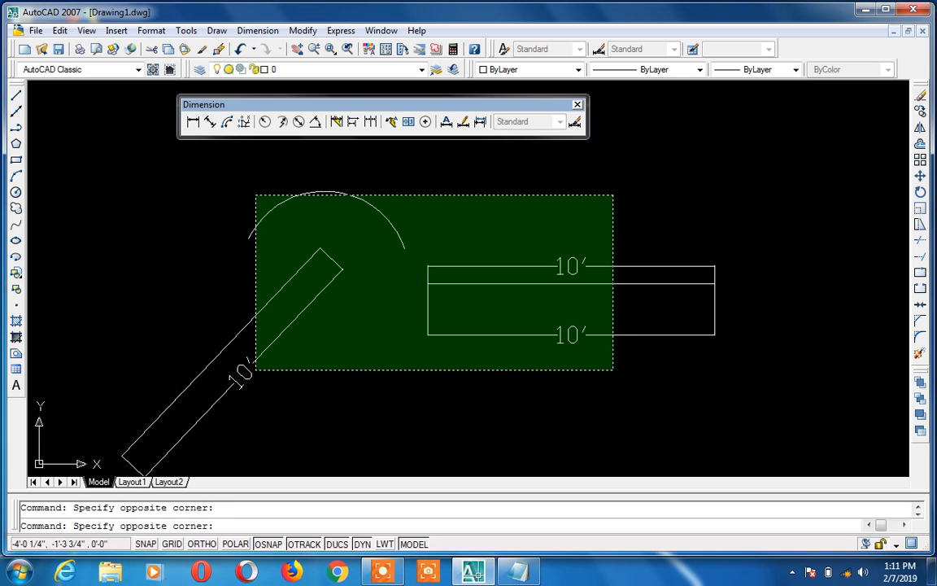
pyautogui.click(255, 423)
pyautogui.press('Delete')
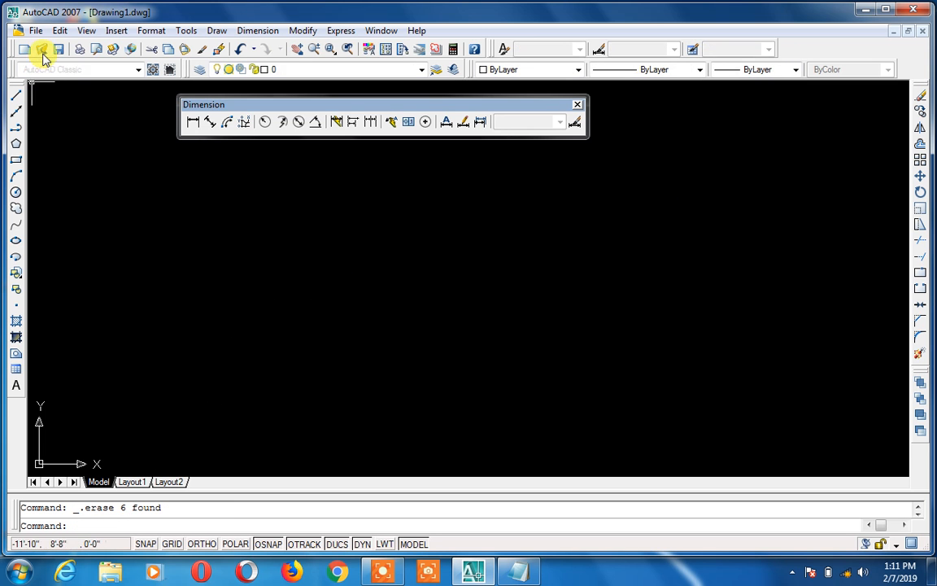
# Set the UCS icon to display at the drawing's origin point
pyautogui.click(84, 30)
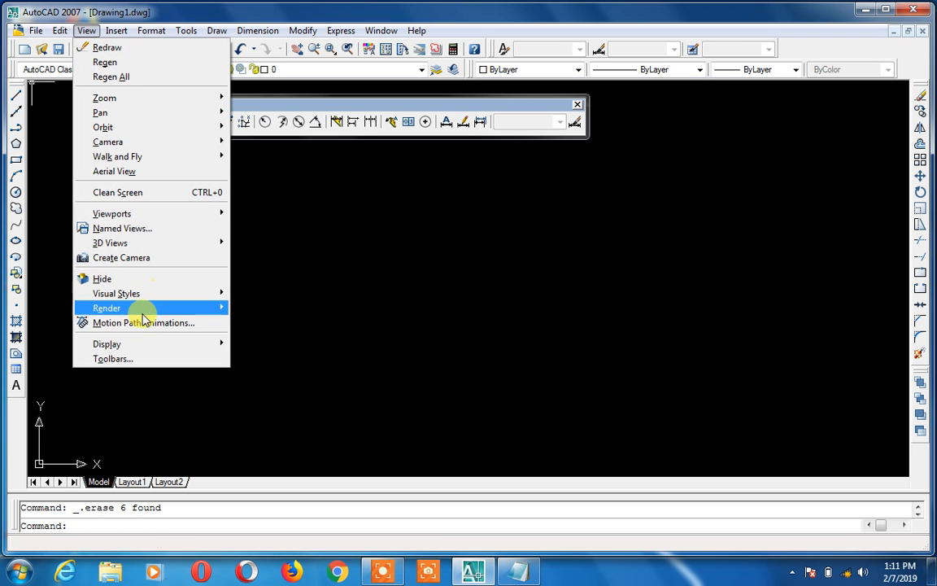
pyautogui.moveTo(153, 342)
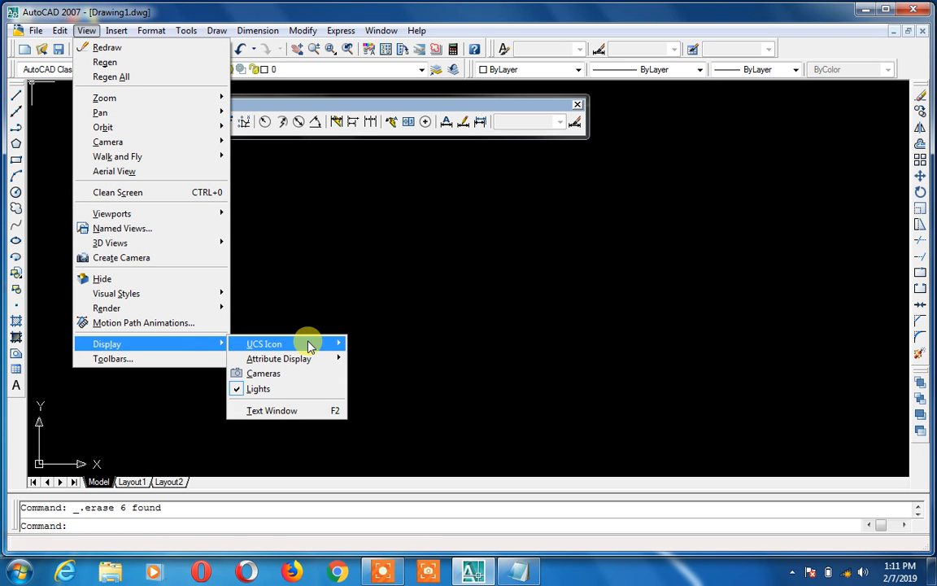
pyautogui.moveTo(309, 343)
pyautogui.click(372, 360)
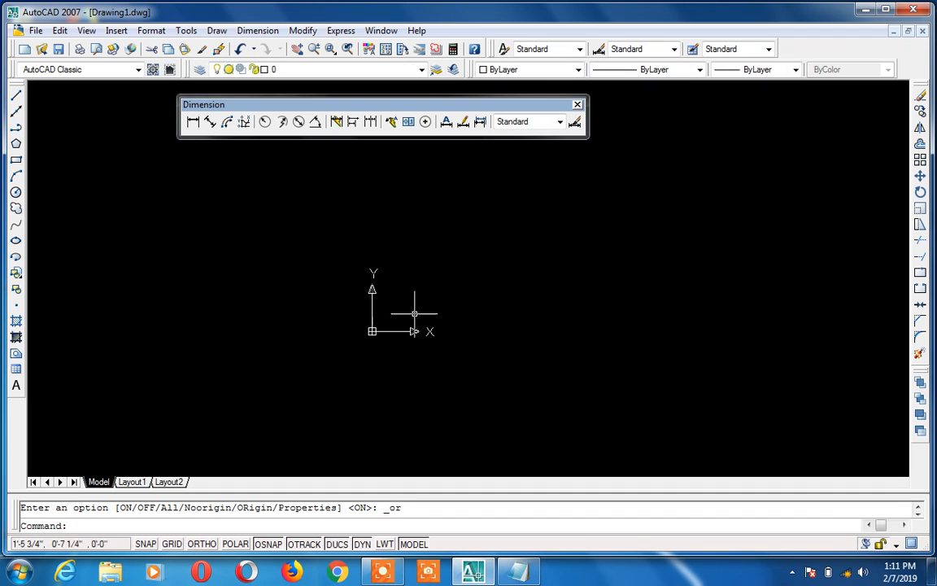
# With Ortho on, draw an L shape up and right of the origin: a vertical line down, then a horizontal line about 1'-8" to the right
pyautogui.scroll(2, 414, 313)
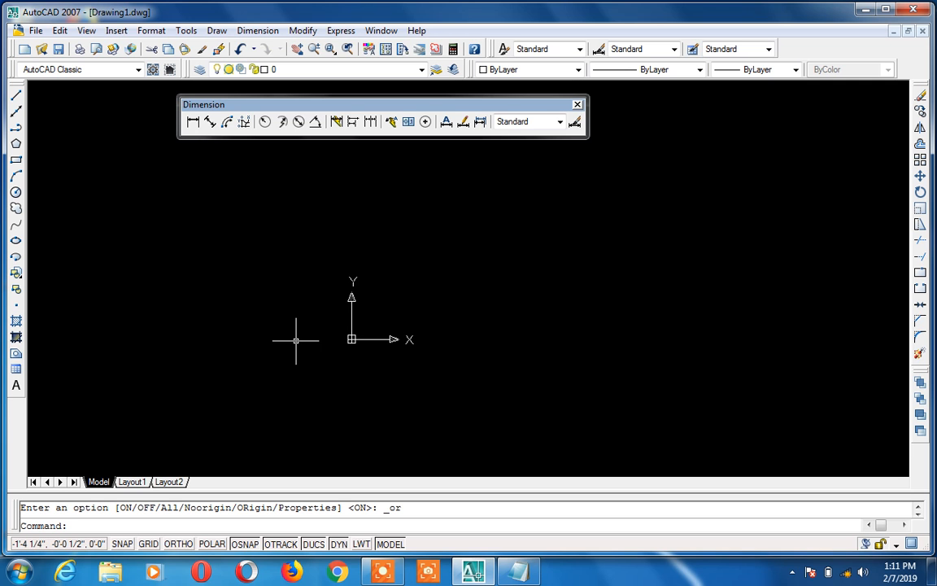
pyautogui.write('l')
pyautogui.press('Return')
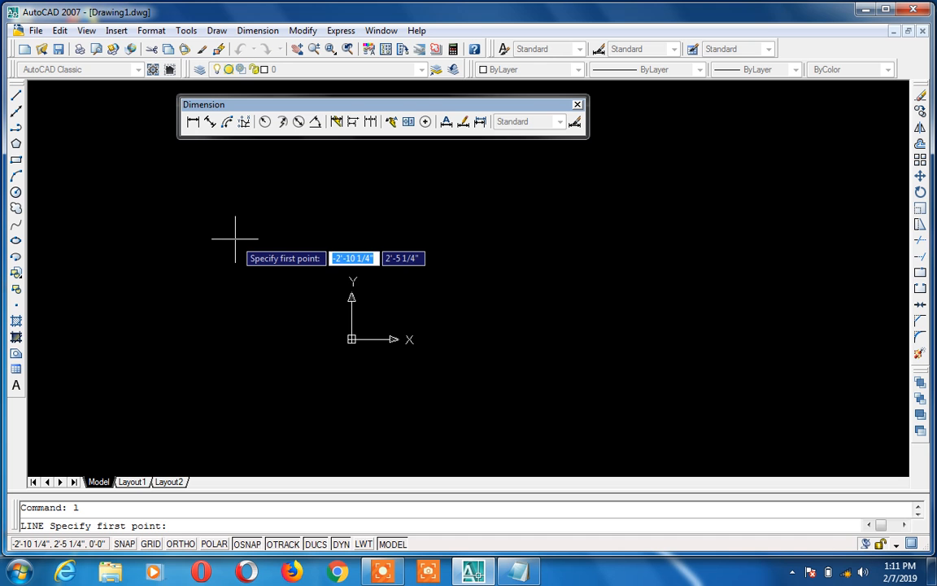
pyautogui.click(470, 229)
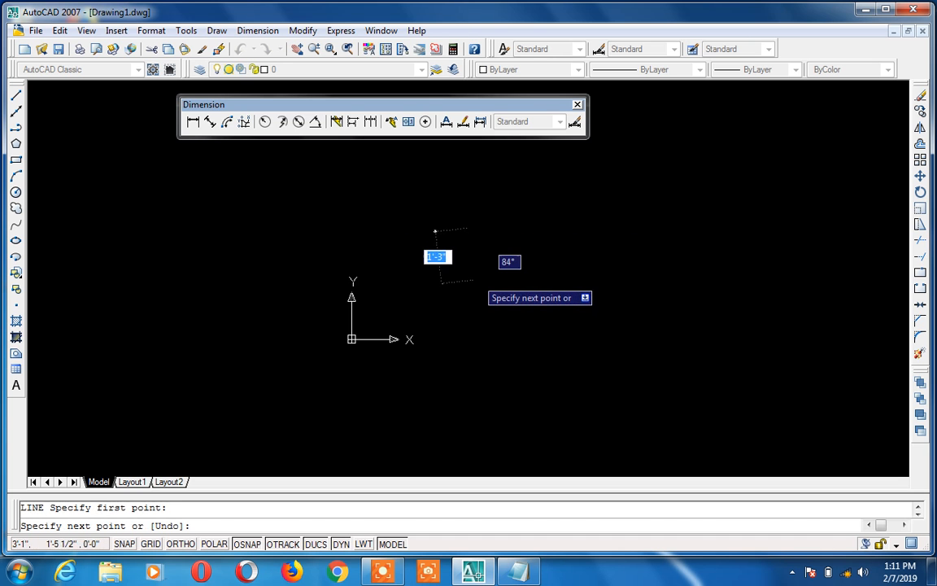
pyautogui.press('F8')
pyautogui.click(472, 277)
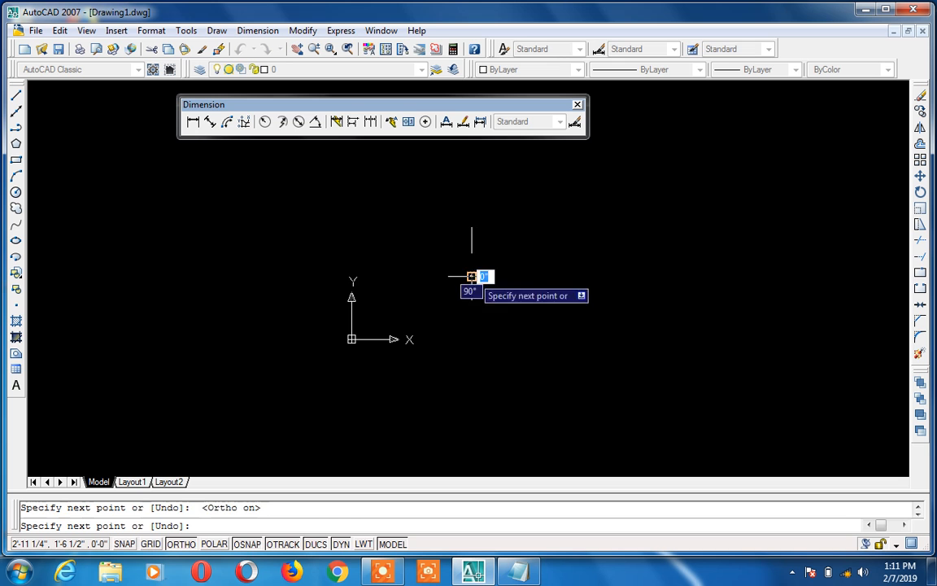
pyautogui.click(539, 269)
pyautogui.press('Return')
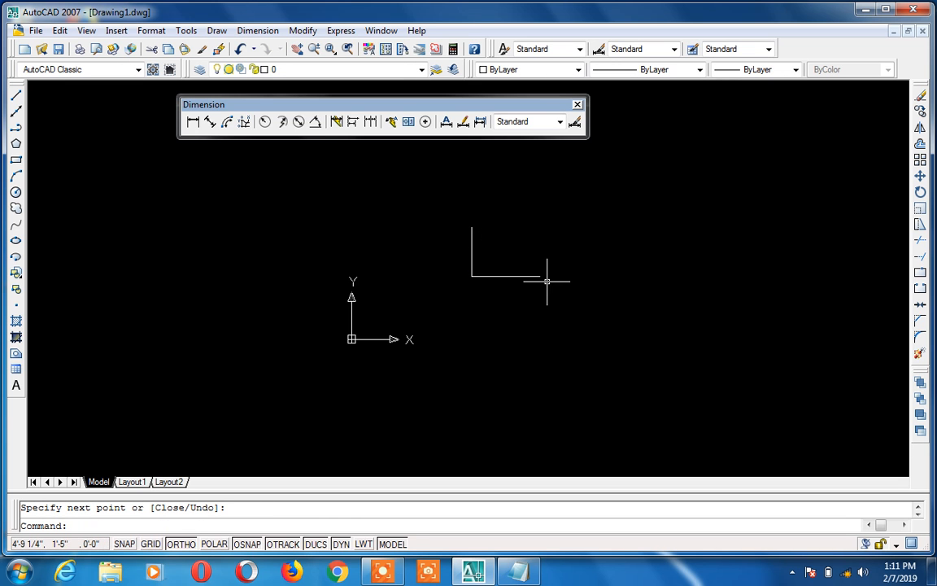
# Add an ordinate dimension at the L shape's corner with its leader running straight up past the vertical line
pyautogui.click(245, 122)
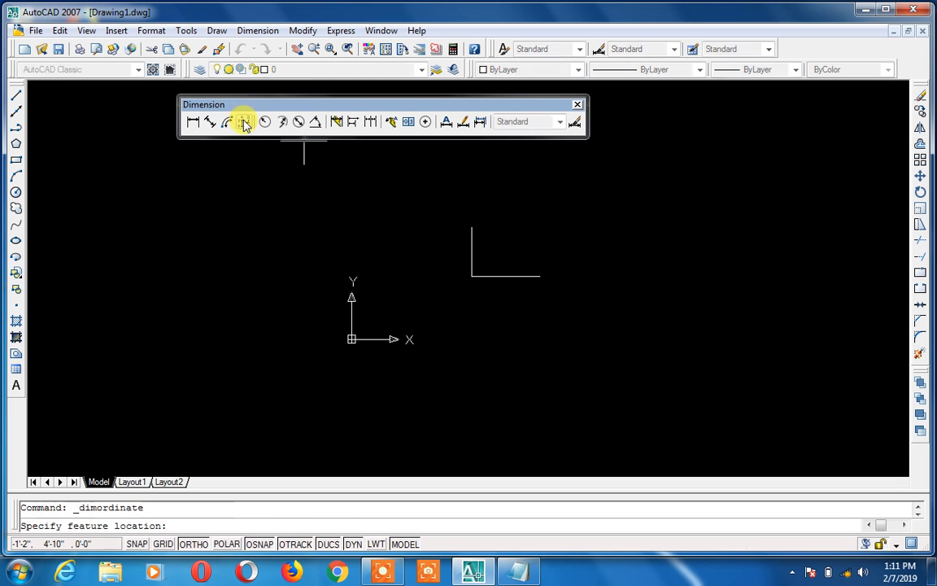
pyautogui.click(471, 276)
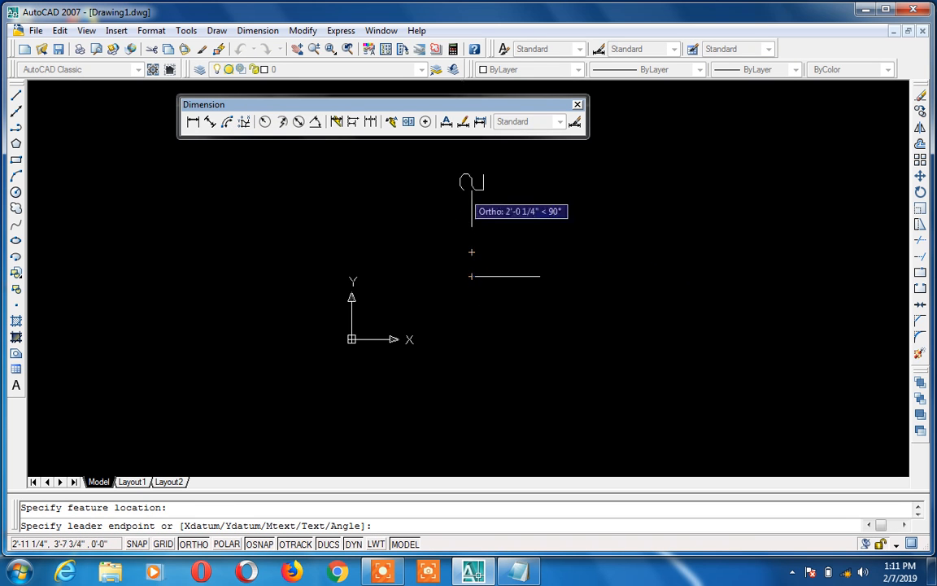
pyautogui.click(470, 181)
pyautogui.scroll(-2, 464, 180)
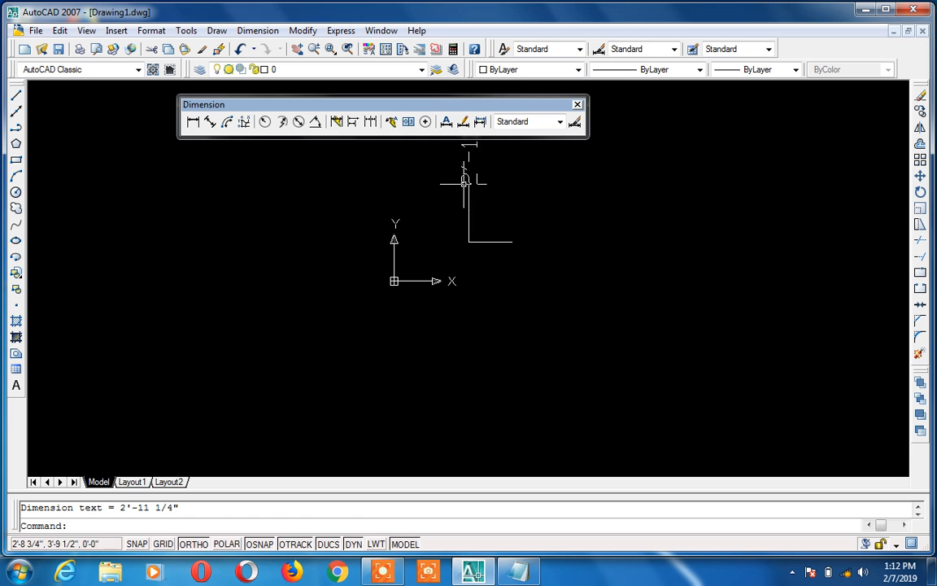
# Delete the ordinate dimension above the L shape's vertical line
pyautogui.moveTo(472, 162); pyautogui.dragTo(423, 318, button='middle')
pyautogui.moveTo(423, 318); pyautogui.dragTo(550, 238)
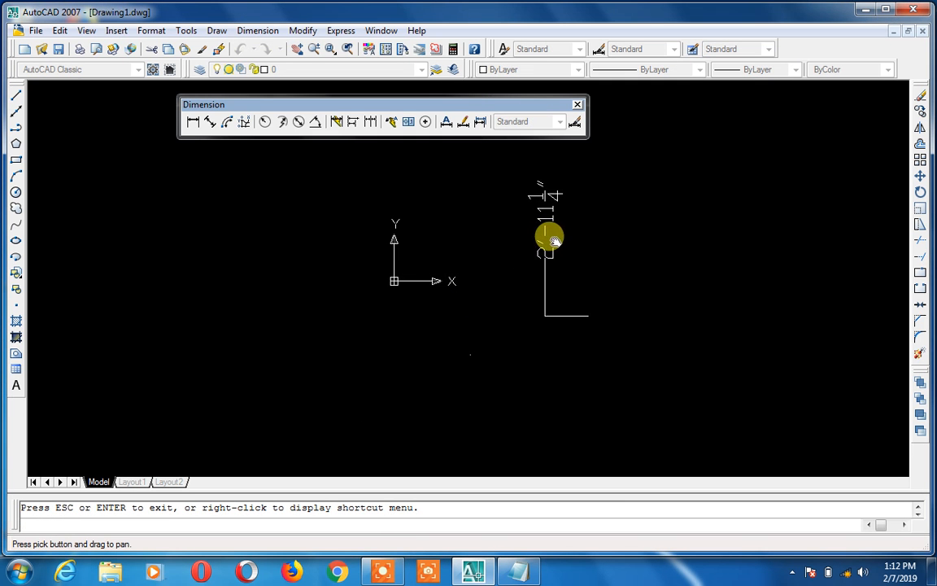
pyautogui.scroll(2, 550, 238)
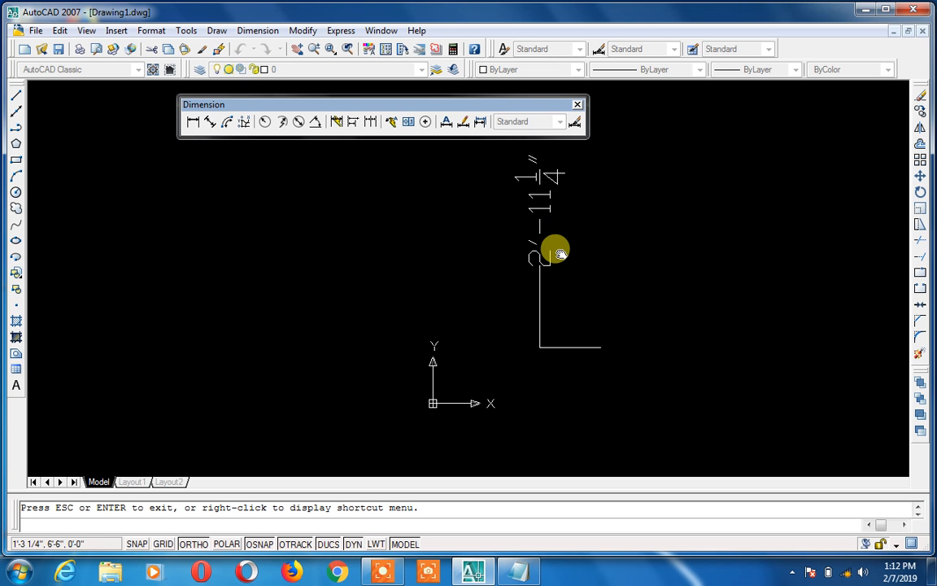
pyautogui.press('Escape')
pyautogui.click(571, 228)
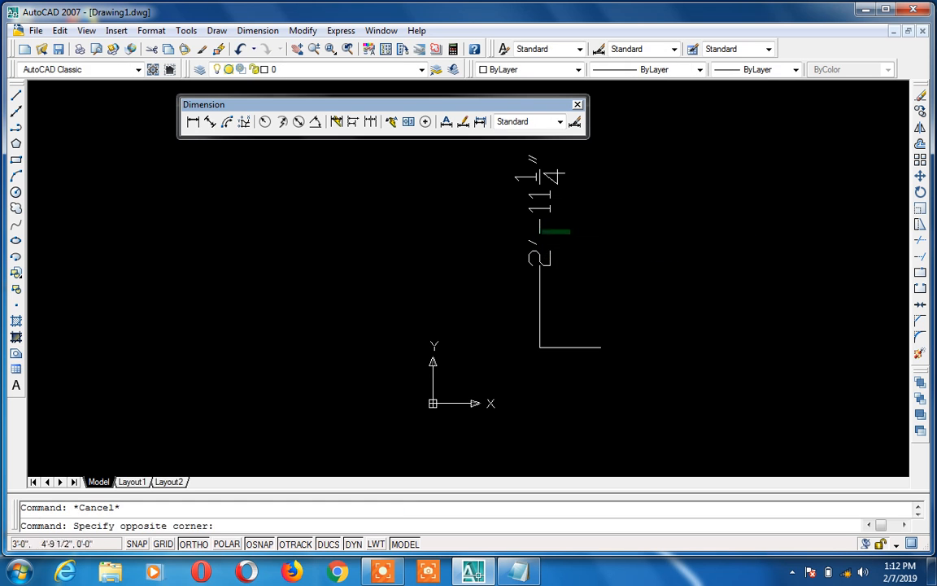
pyautogui.click(532, 229)
pyautogui.press('Delete')
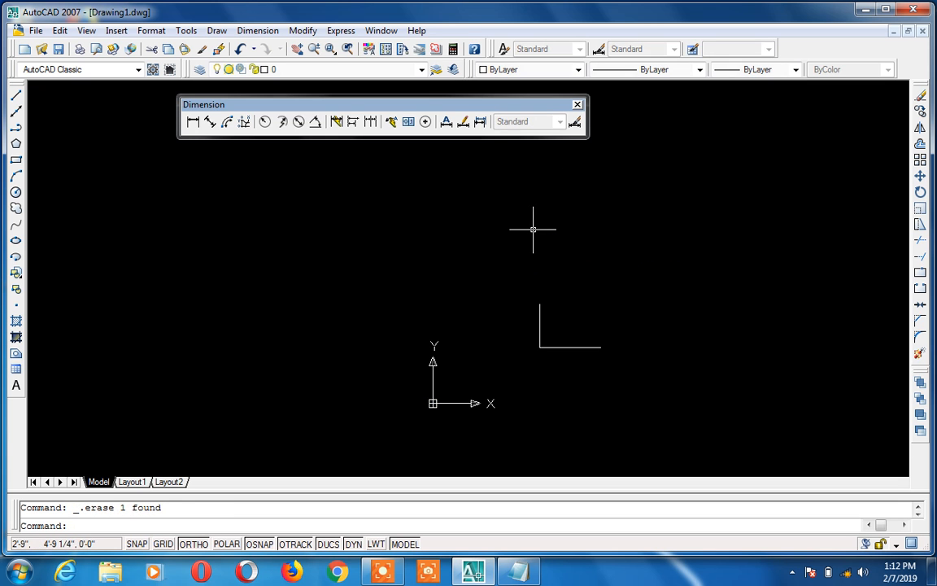
# Add two ordinate dimensions at the L shape's corner, with leaders ending at the vertical line's top end and the horizontal line's right end
pyautogui.click(242, 124)
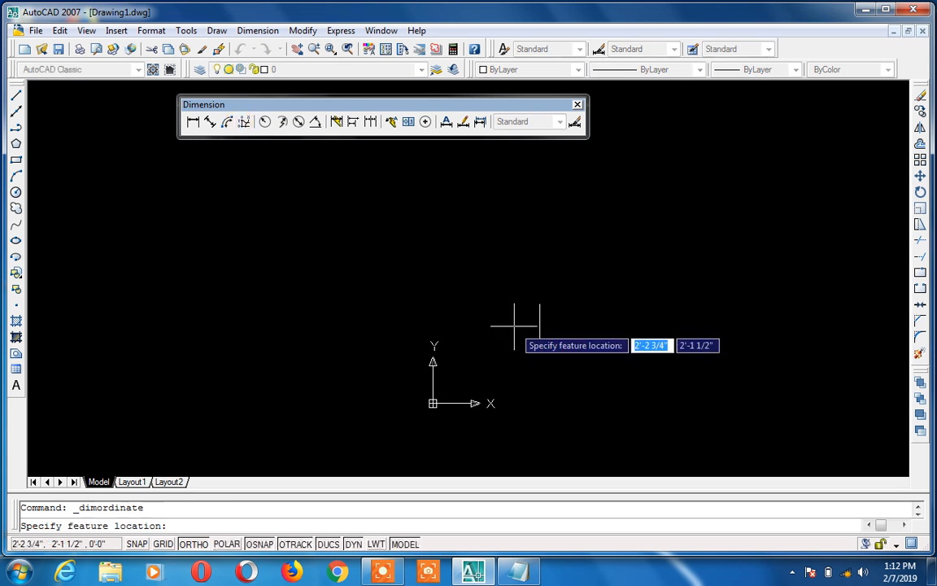
pyautogui.click(539, 347)
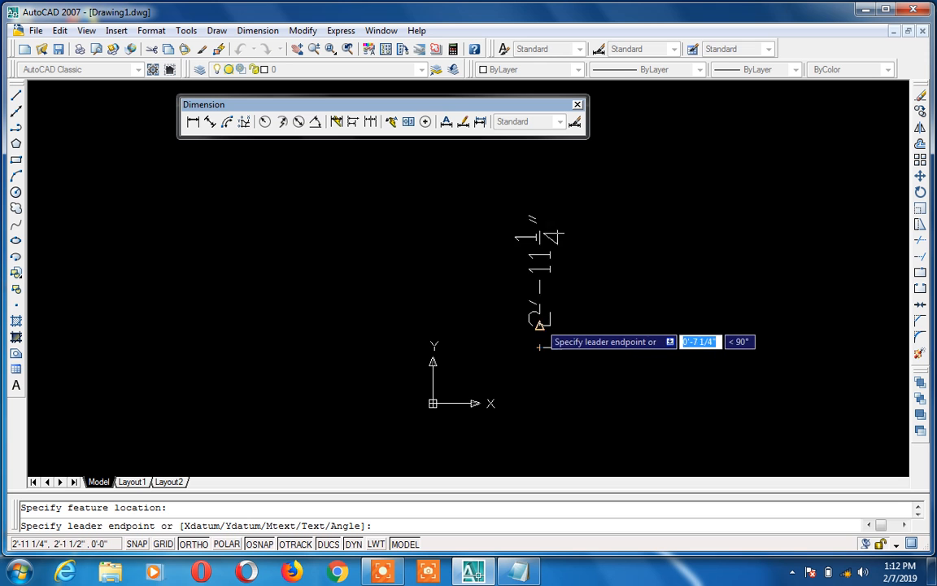
pyautogui.click(539, 304)
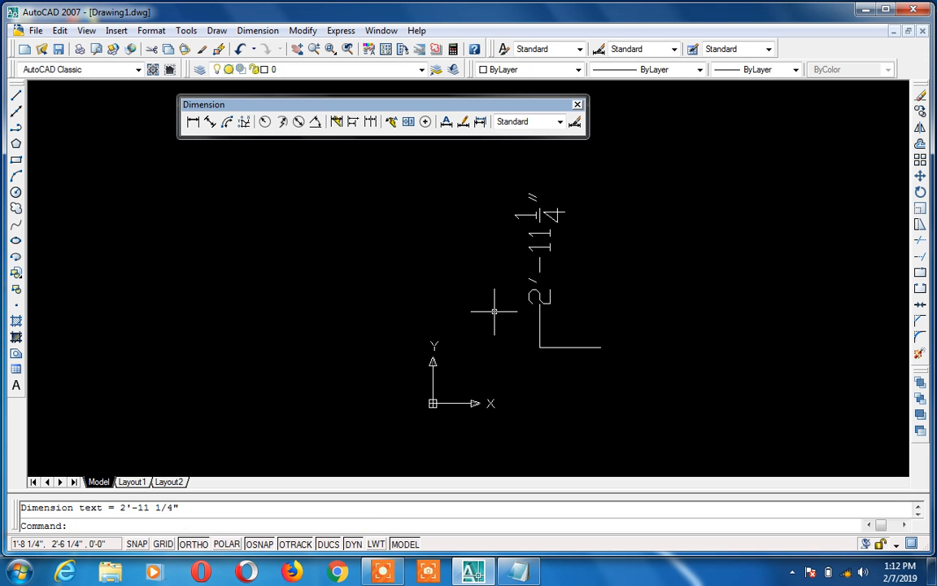
pyautogui.press('Return')
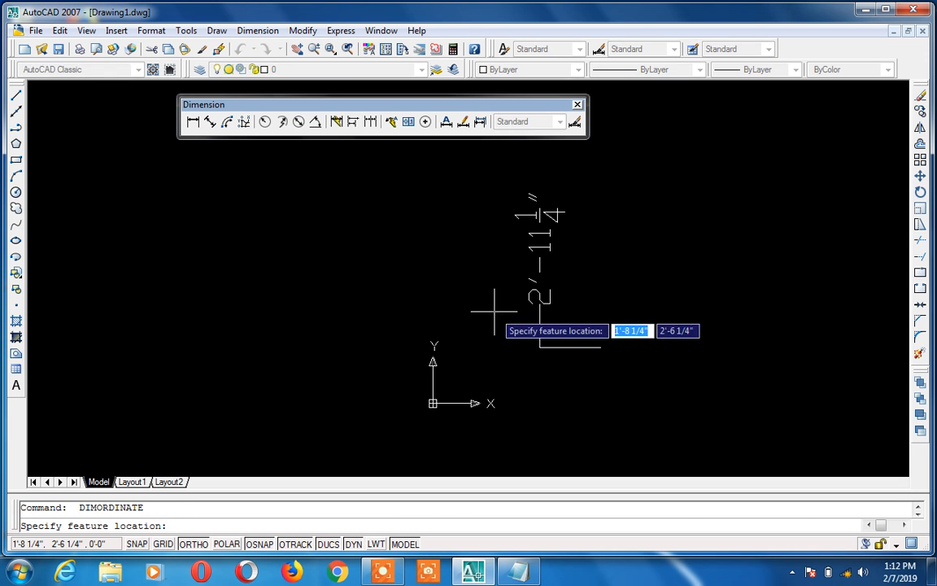
pyautogui.click(540, 346)
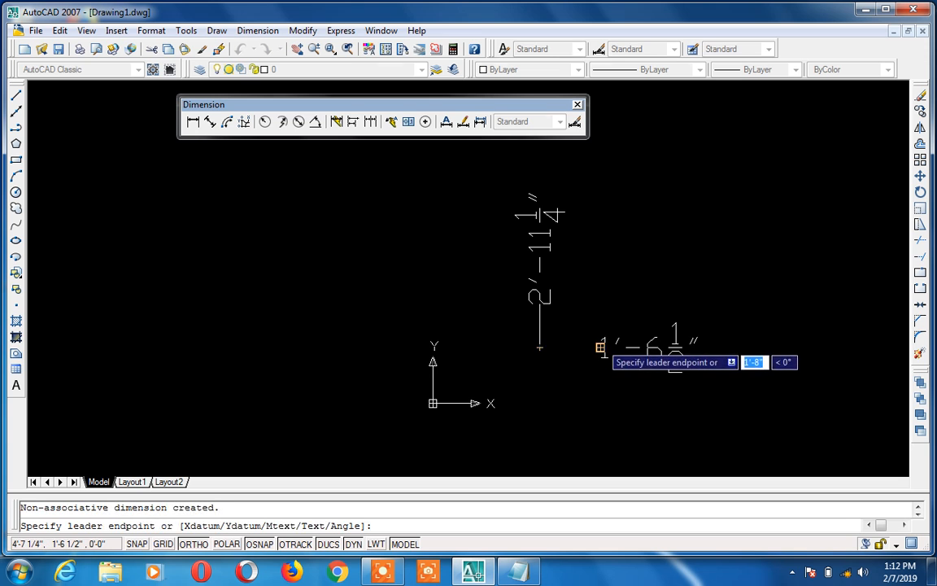
pyautogui.click(600, 346)
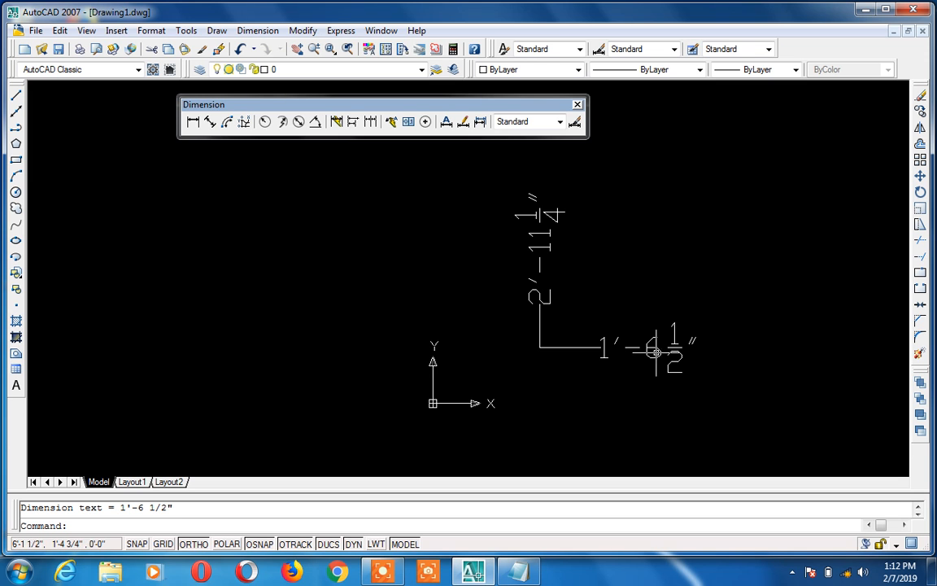
# Move both ordinate dimensions horizontally to the right, clear of the L-shaped lines
pyautogui.write('m')
pyautogui.press('Return')
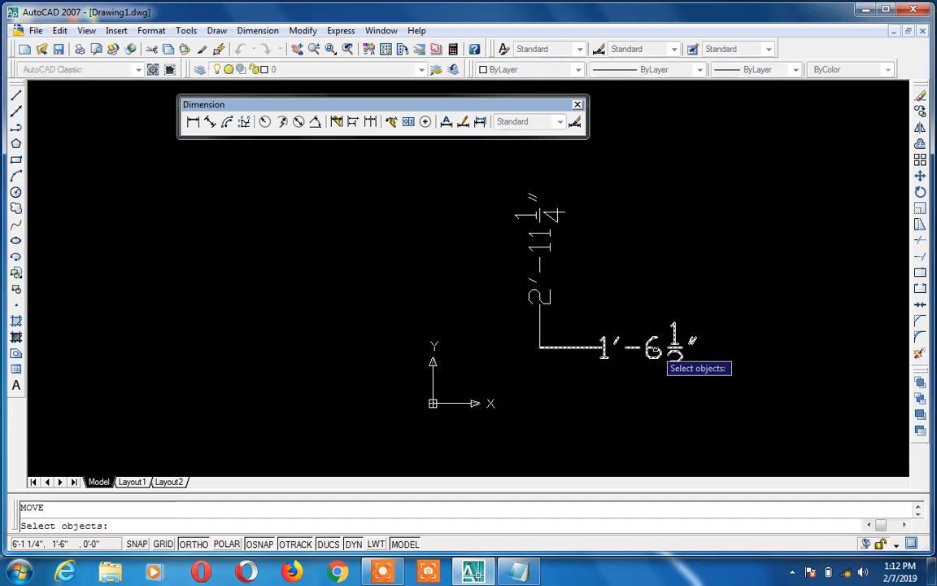
pyautogui.click(656, 348)
pyautogui.click(553, 215)
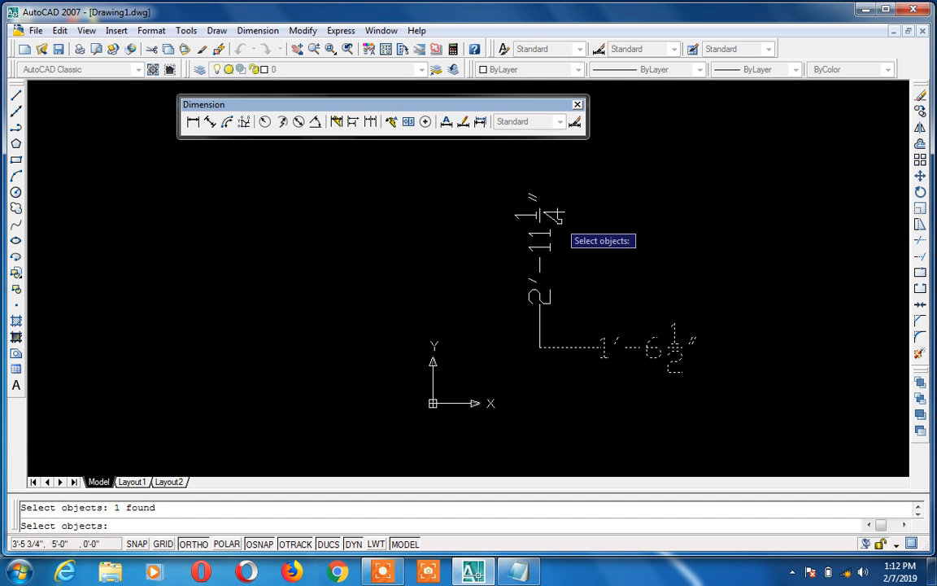
pyautogui.press('Return')
pyautogui.click(553, 216)
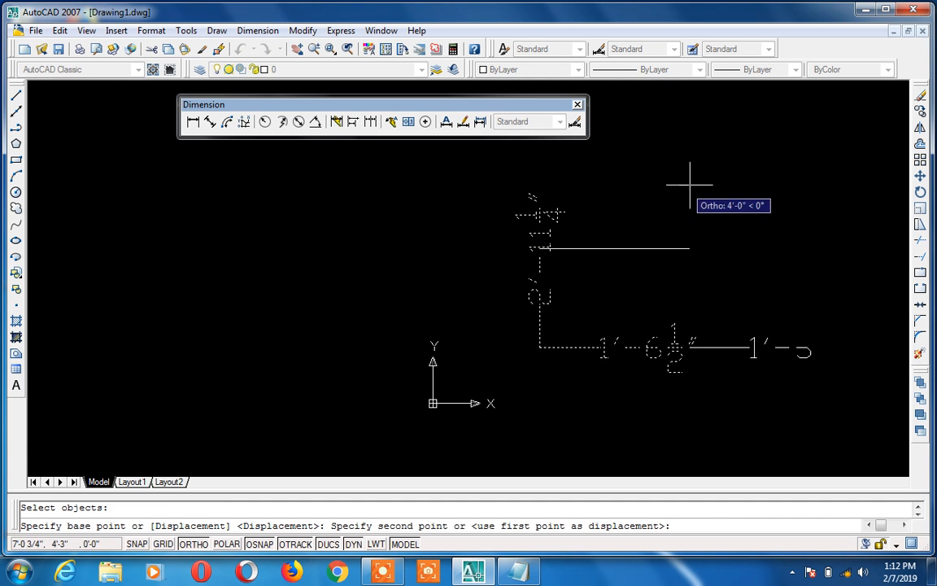
pyautogui.click(725, 184)
pyautogui.press('Escape')
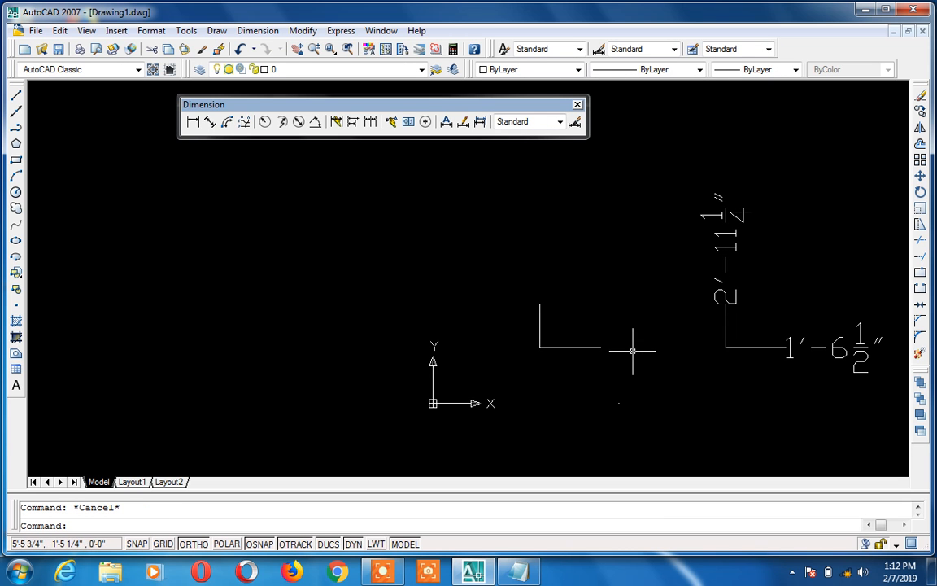
pyautogui.write('l')
pyautogui.press('Return')
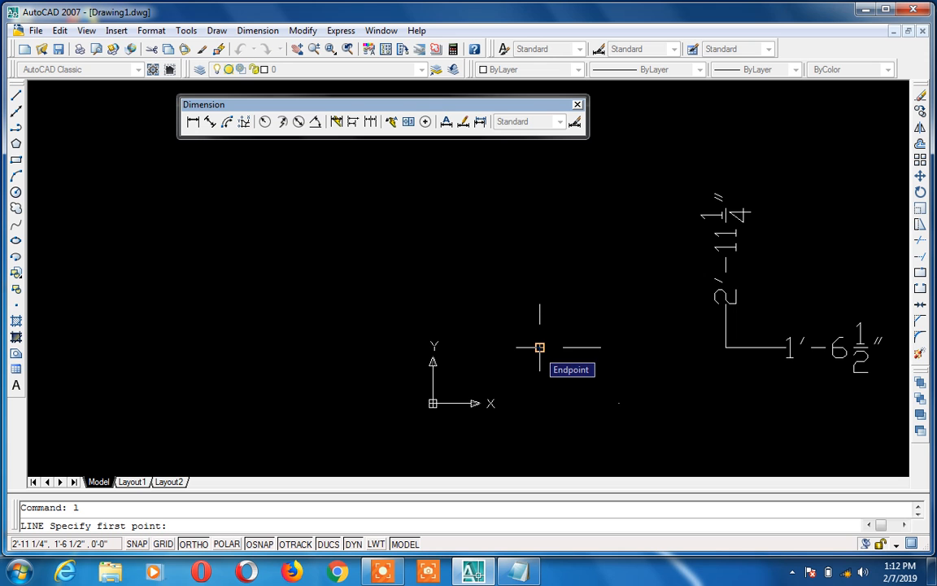
pyautogui.click(569, 347)
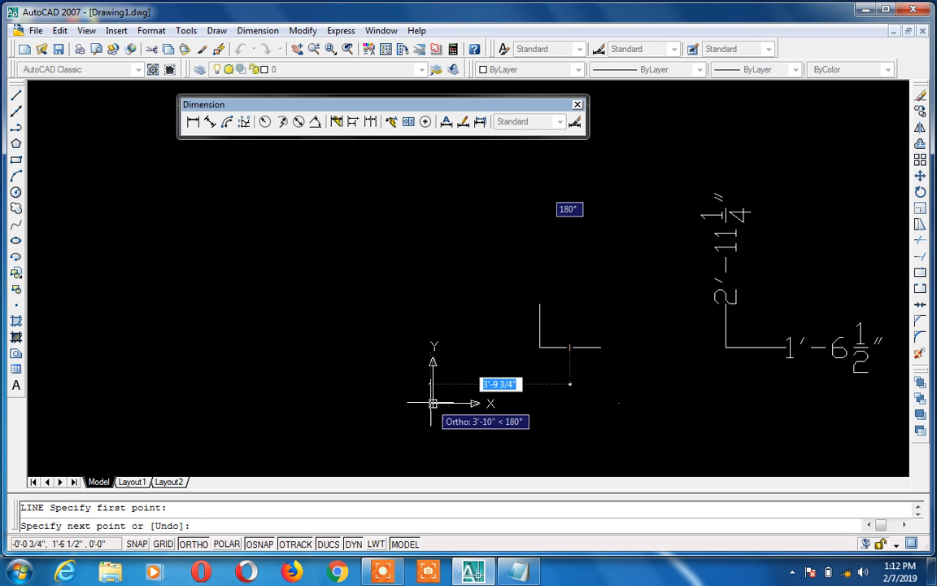
pyautogui.press('Escape')
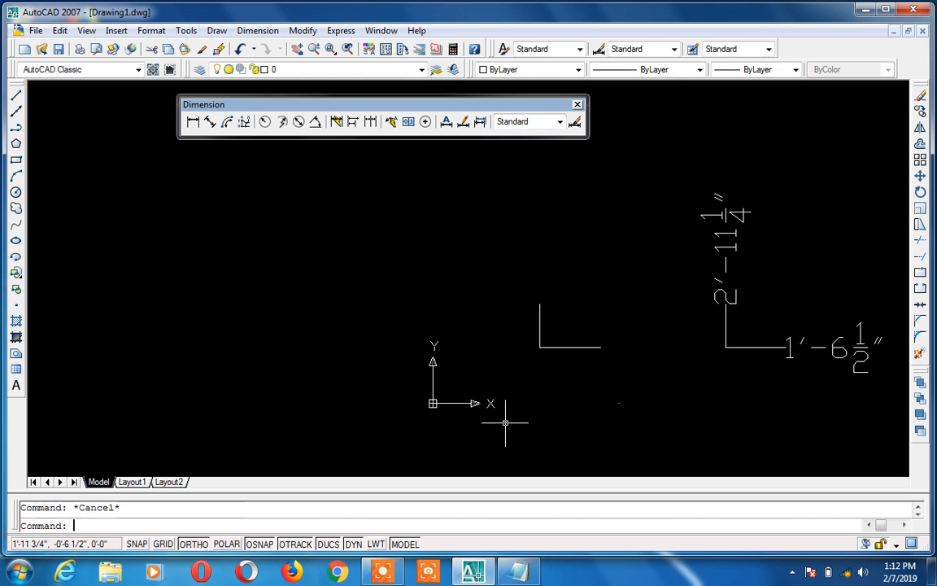
# Check which object snap modes are enabled in the drafting settings
pyautogui.write('os')
pyautogui.press('Return')
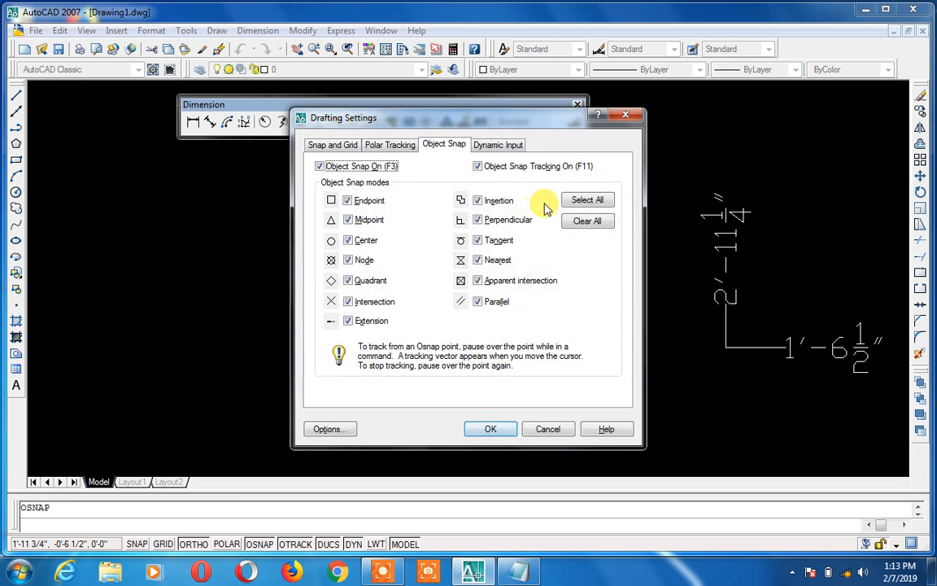
pyautogui.click(490, 429)
pyautogui.write('l')
pyautogui.press('Return')
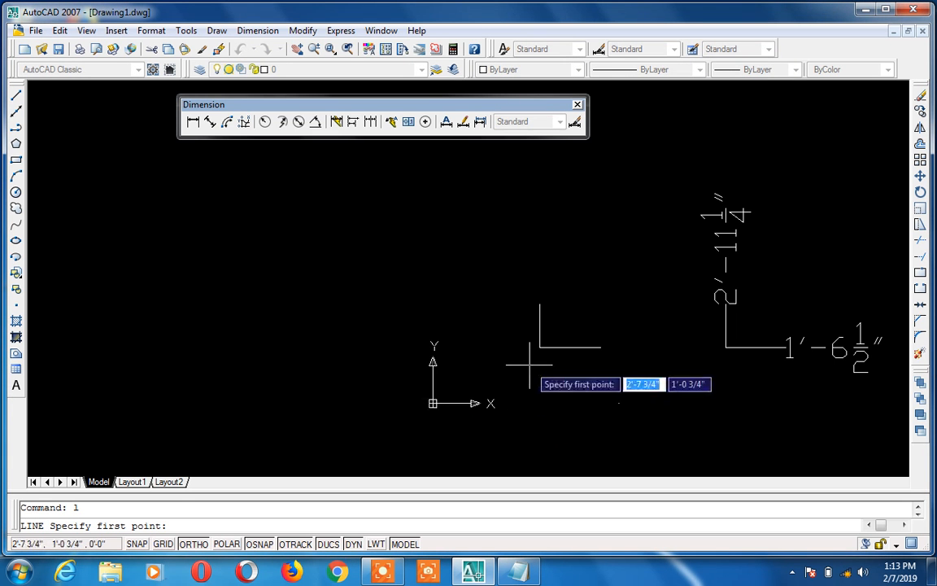
pyautogui.press('Escape')
pyautogui.write('dal')
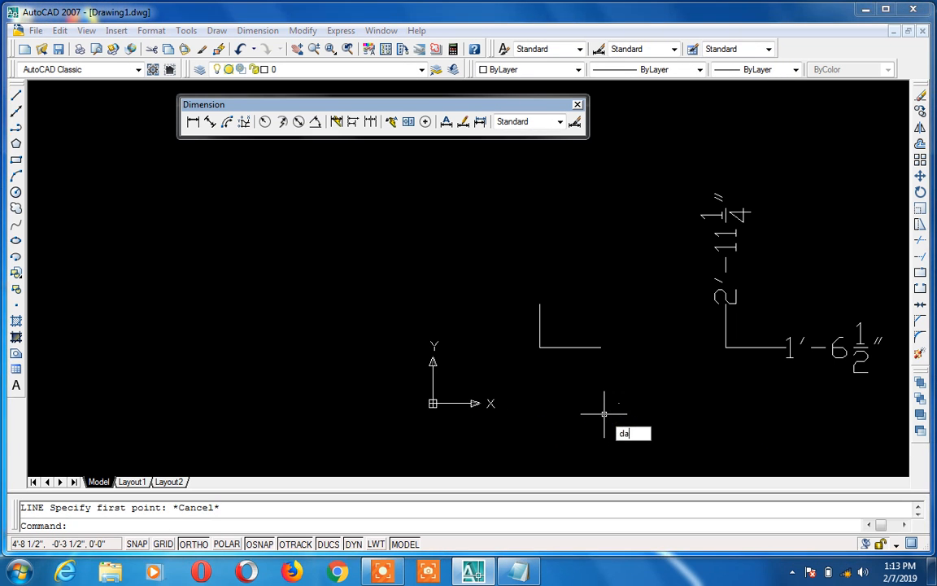
pyautogui.press('Return')
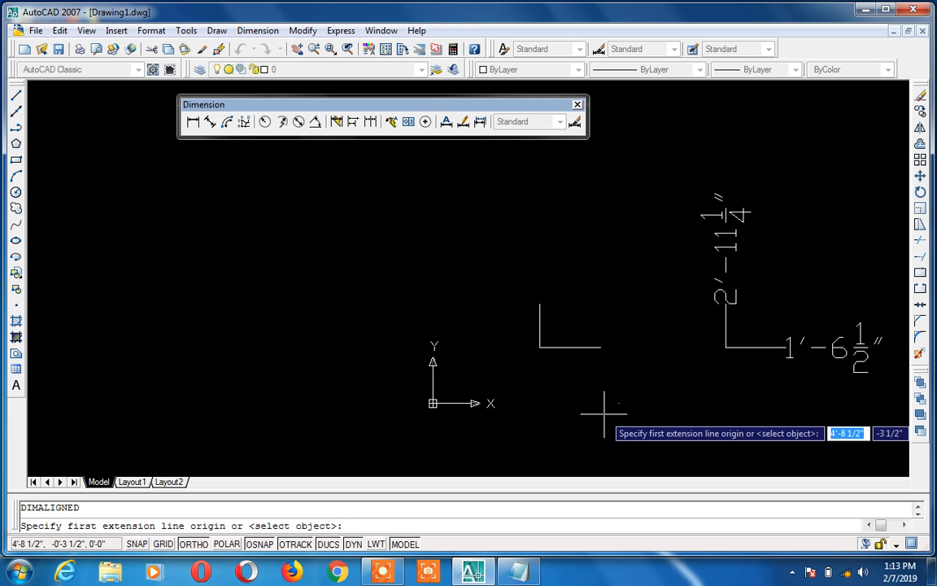
pyautogui.click(600, 346)
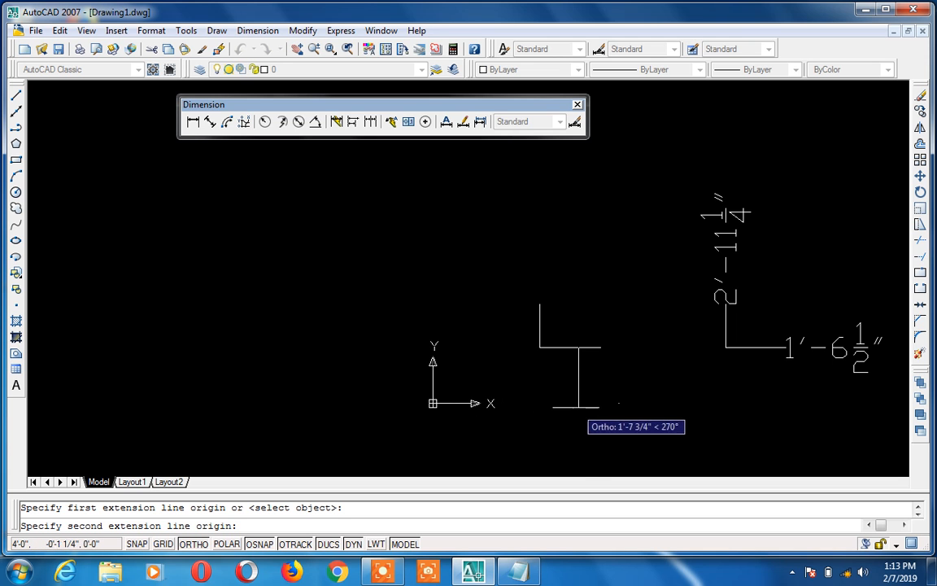
pyautogui.click(580, 405)
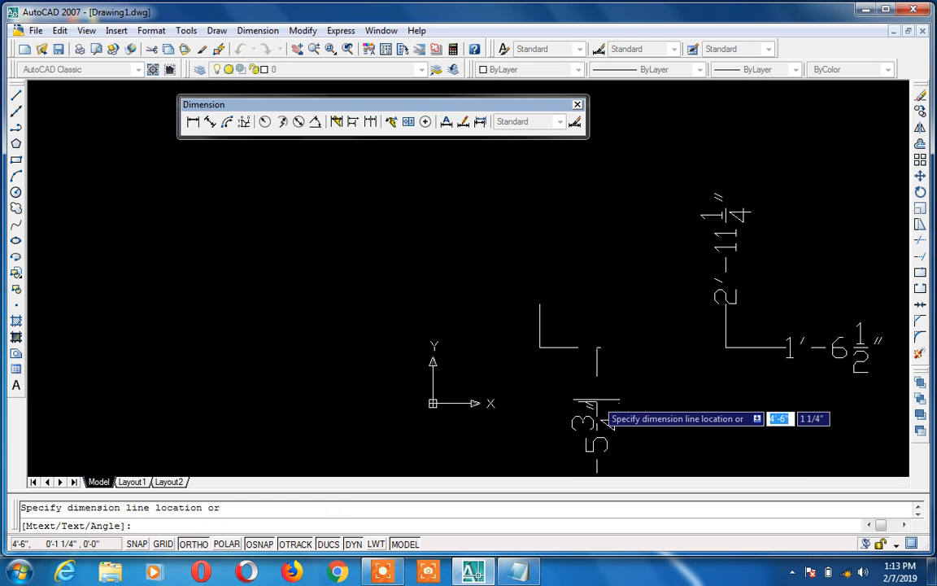
pyautogui.press('Escape')
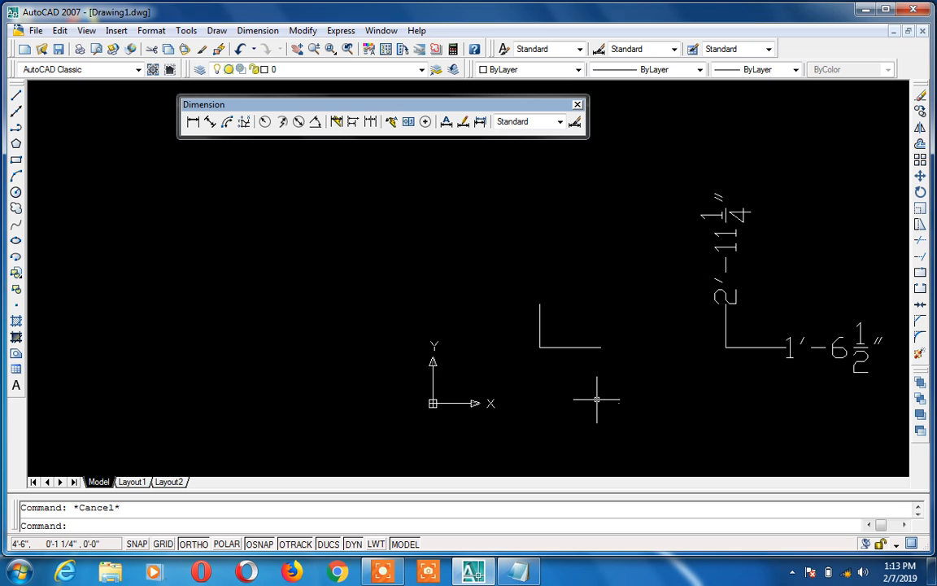
# Draw a horizontal line from the UCS origin along the X axis, extending just past the L shape's right end
pyautogui.write('l')
pyautogui.press('Return')
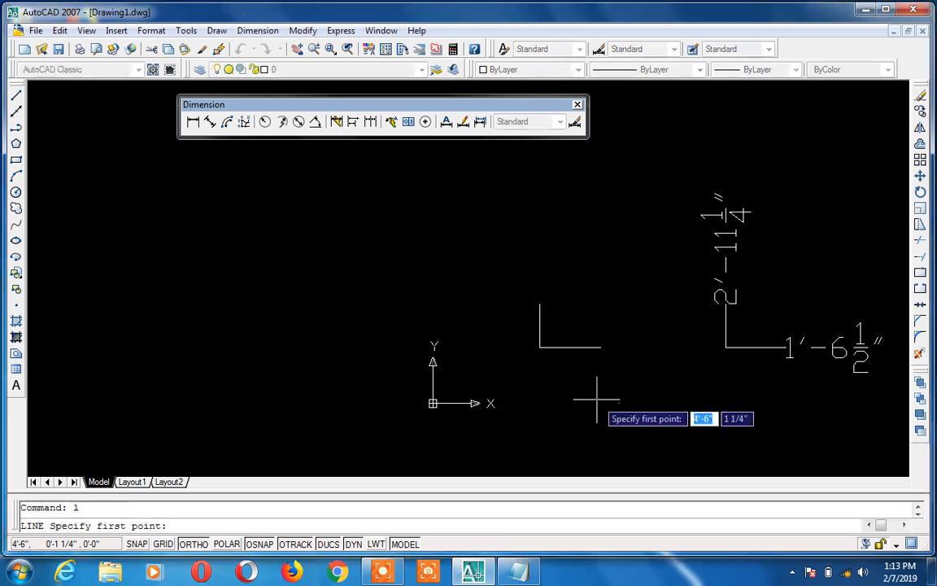
pyautogui.click(433, 403)
pyautogui.click(599, 403)
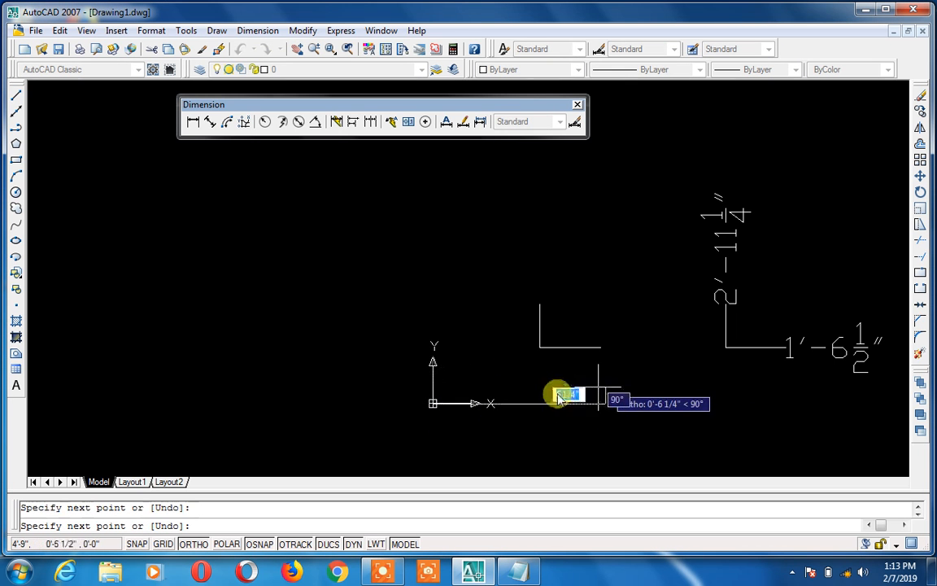
pyautogui.press('Escape')
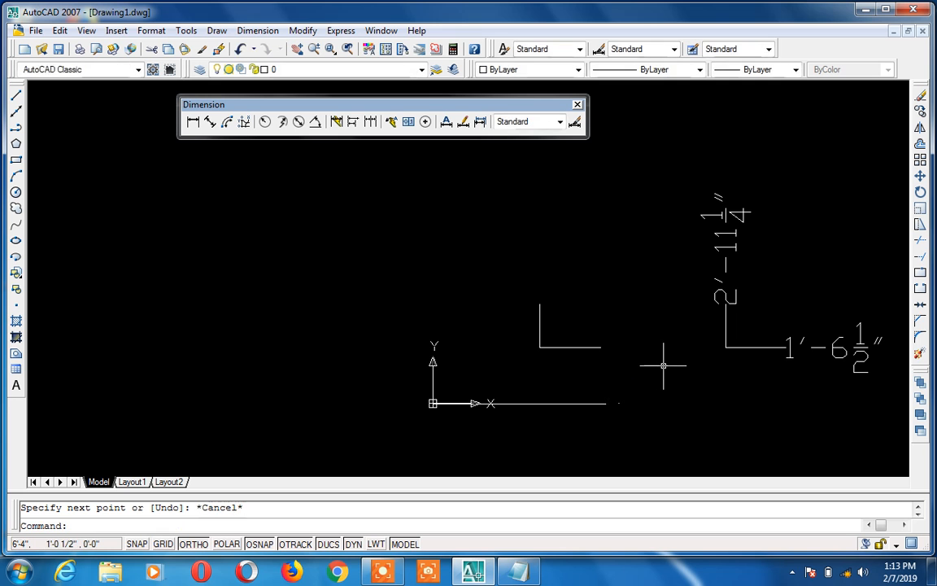
# Add an aligned dimension from the midpoint of the L shape's horizontal line straight down to the line along the X axis
pyautogui.write('dli')
pyautogui.press('Return')
pyautogui.click(539, 348)
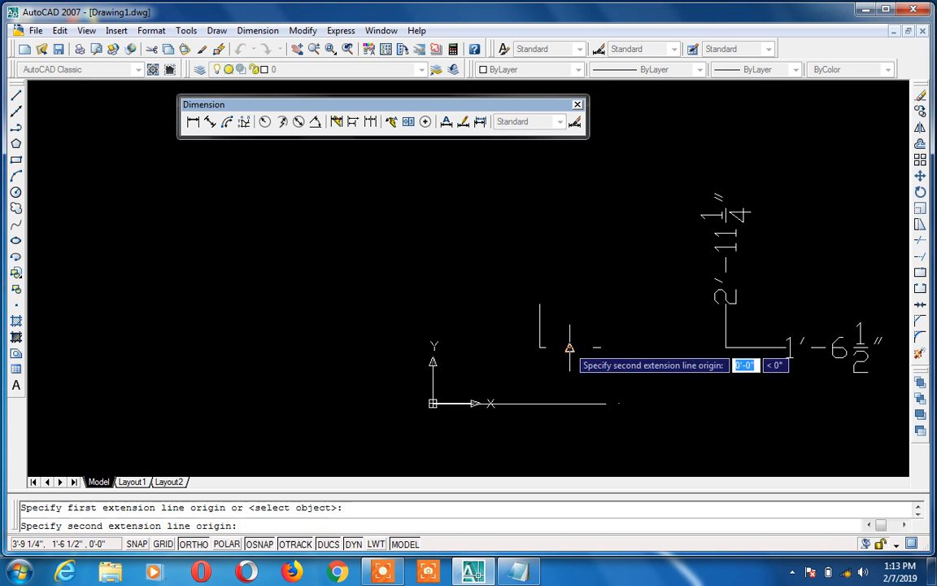
pyautogui.click(568, 403)
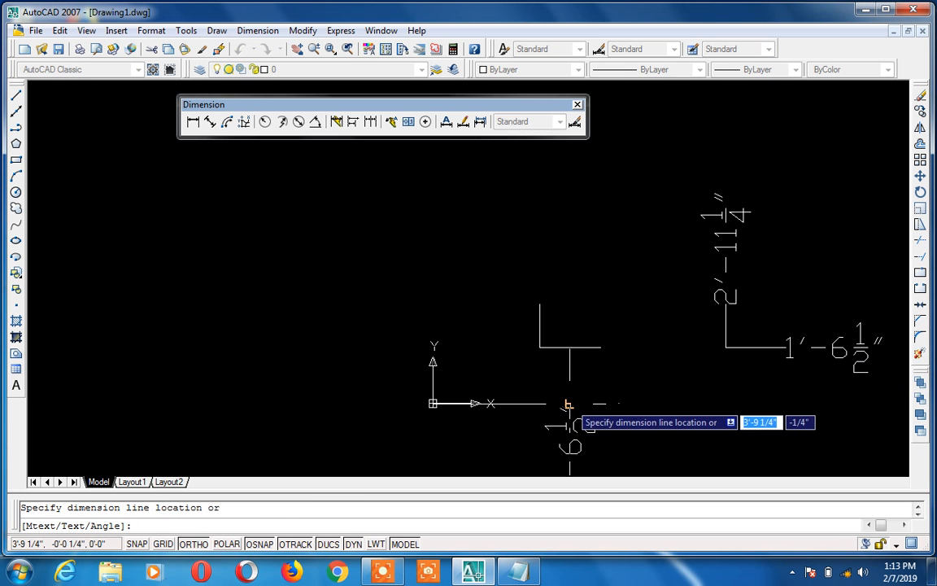
pyautogui.click(570, 403)
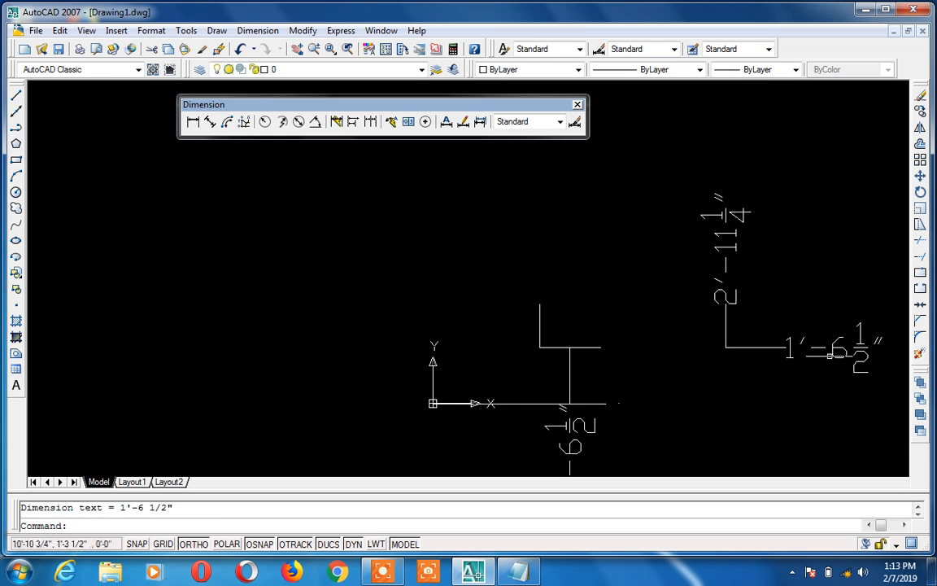
# Draw a vertical line about 3'-9 1/4" long from the UCS origin upward along the Y axis
pyautogui.write('p')
pyautogui.press('Return')
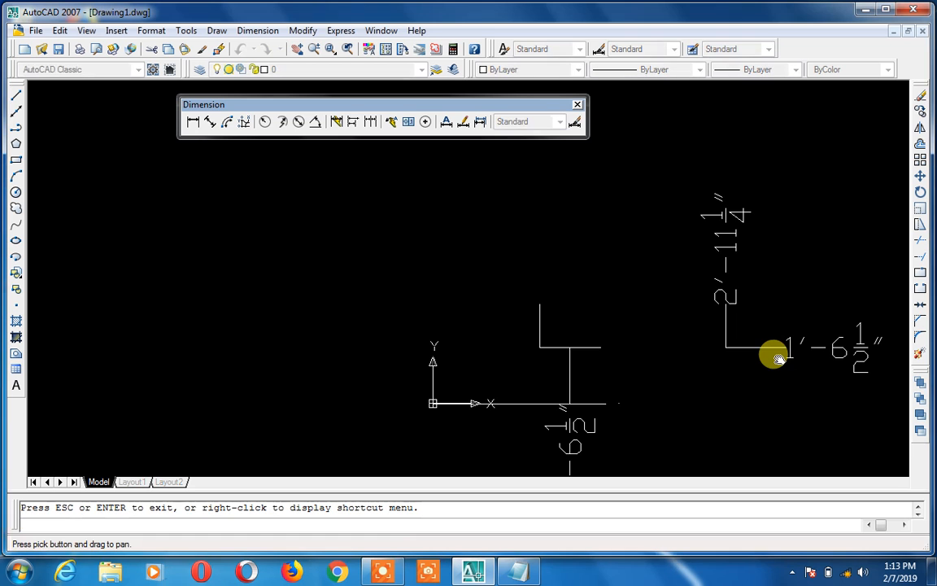
pyautogui.moveTo(773, 356); pyautogui.dragTo(758, 294)
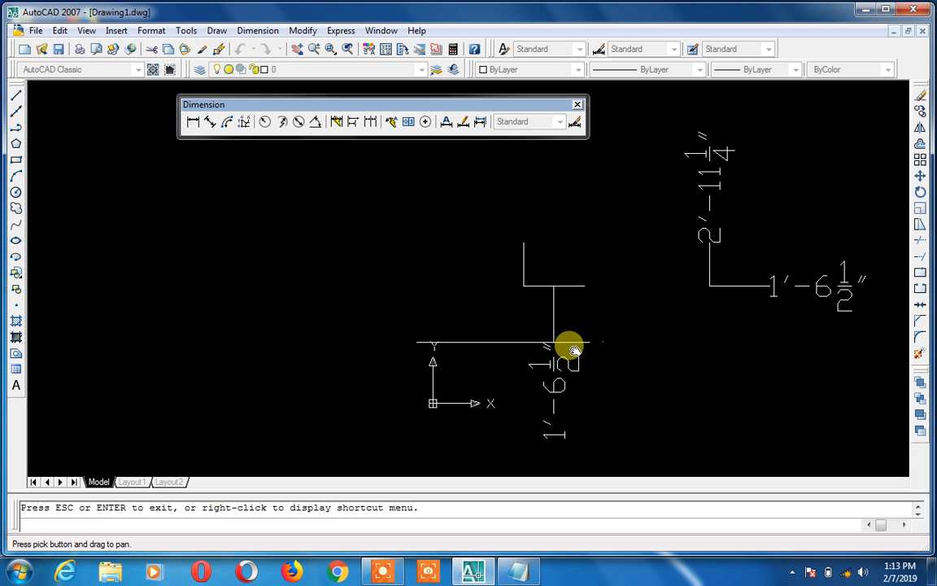
pyautogui.press('Escape')
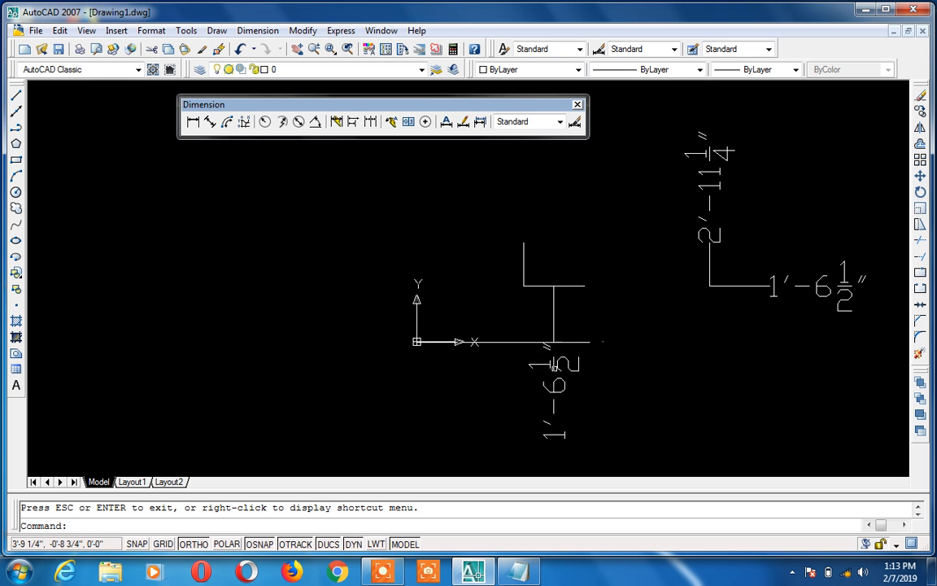
pyautogui.write('l')
pyautogui.press('Return')
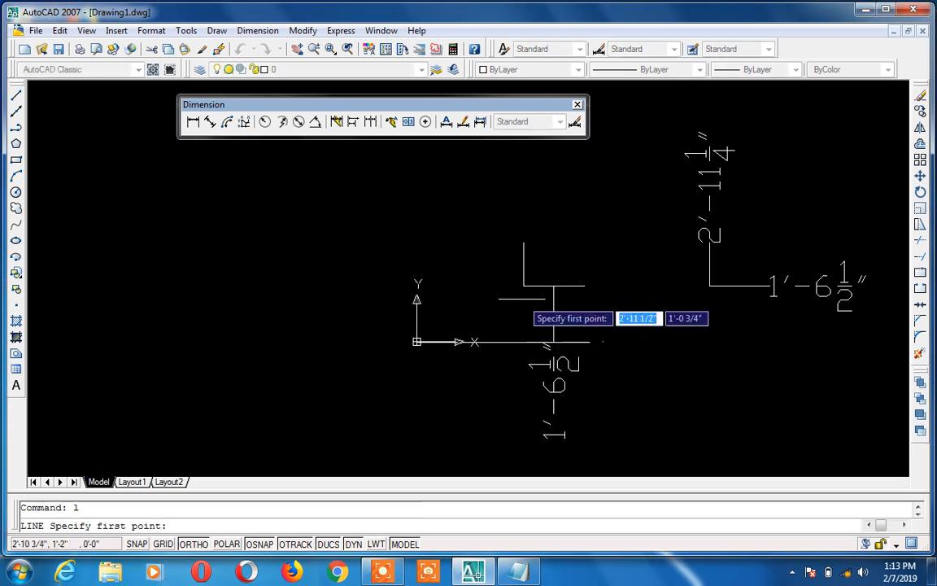
pyautogui.click(417, 341)
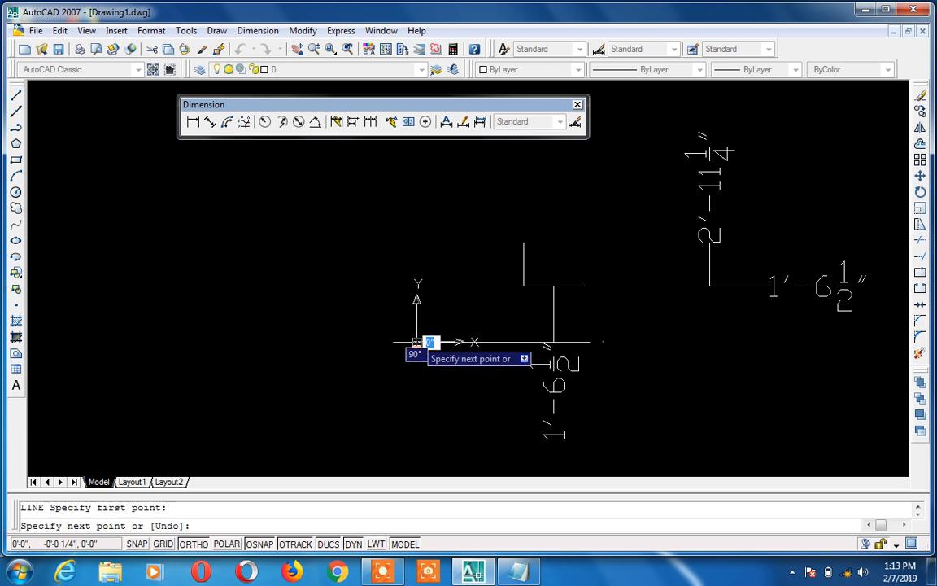
pyautogui.click(416, 203)
pyautogui.press('Return')
# Add an aligned dimension from the Y-axis line across to the L shape's vertical line, placing its dimension line above the L shape
pyautogui.write('dal')
pyautogui.press('Return')
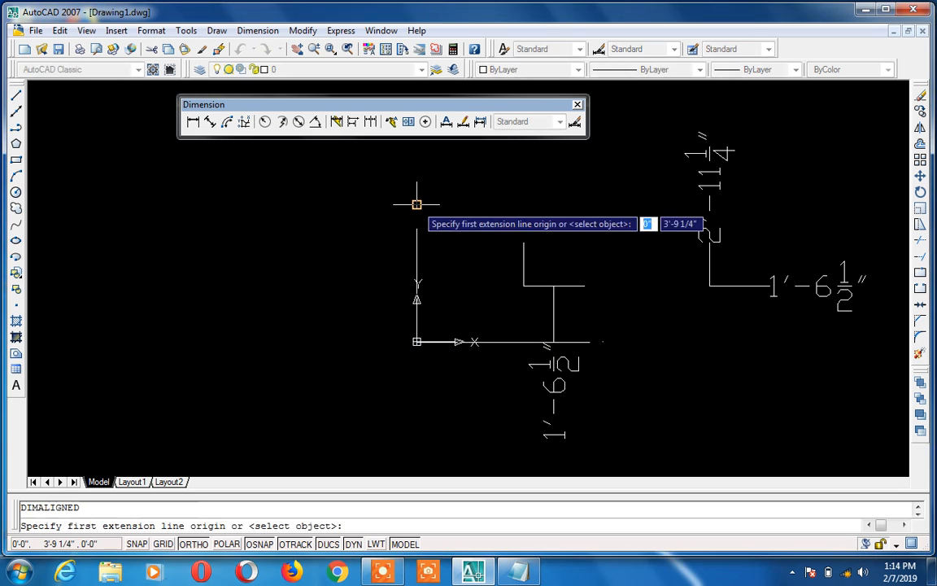
pyautogui.click(420, 260)
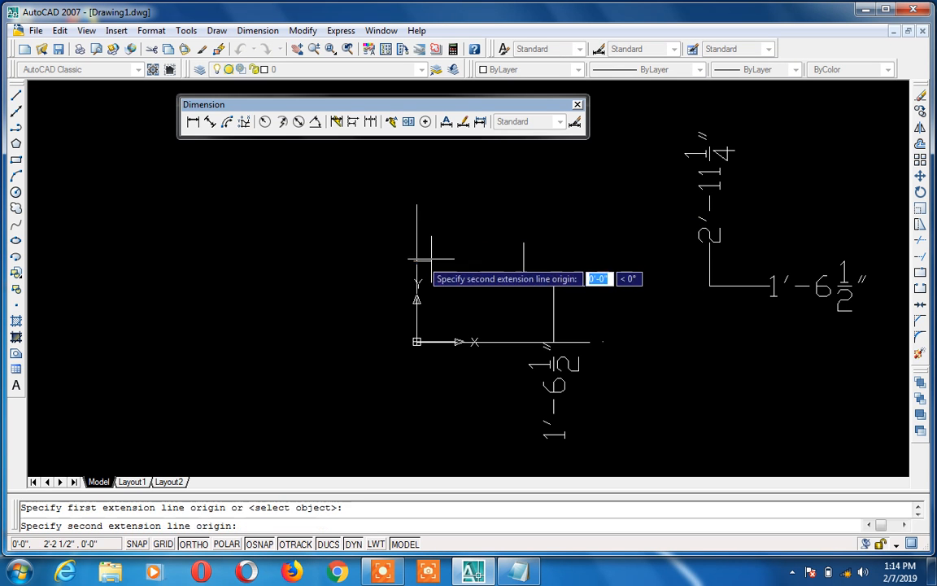
pyautogui.click(521, 260)
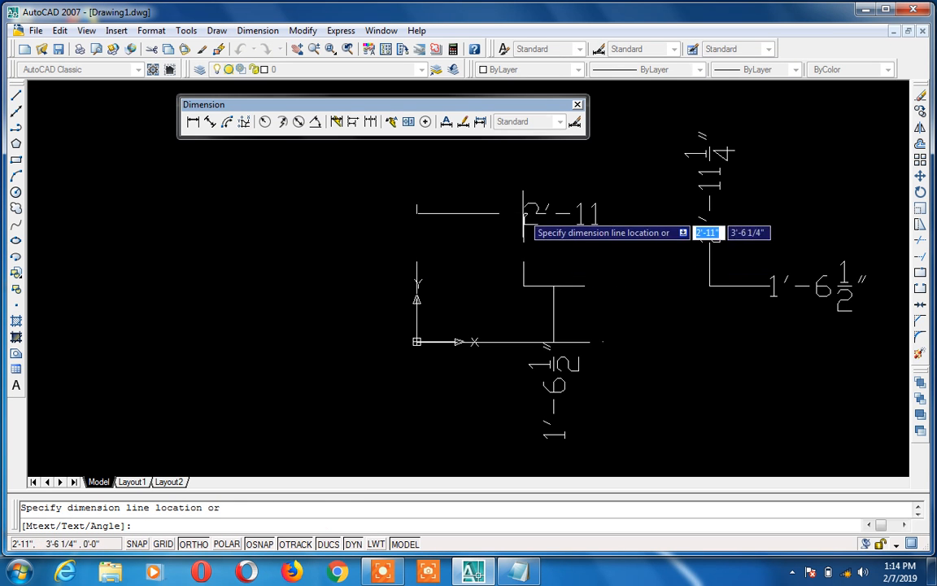
pyautogui.click(525, 213)
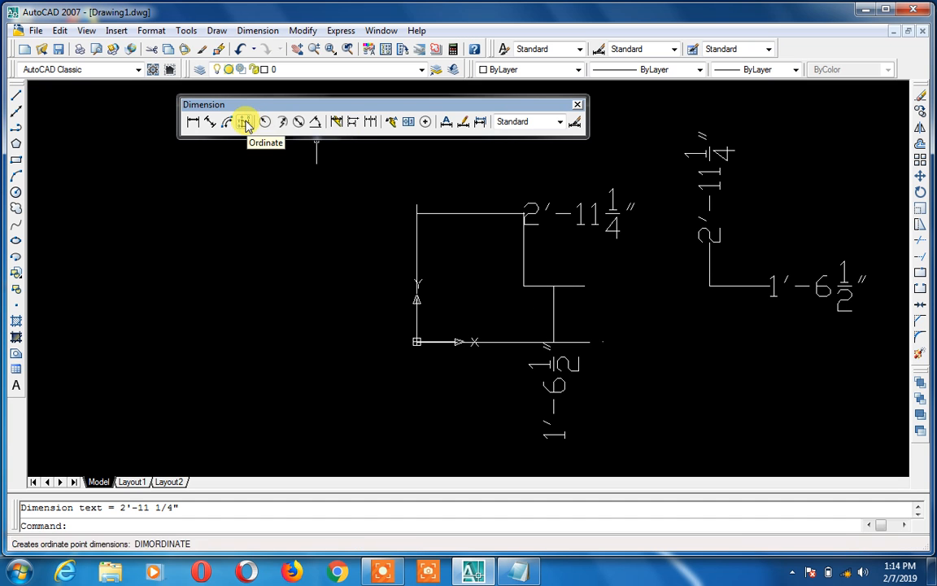
# Delete all the lines and dimensions in the drawing
pyautogui.click(360, 152)
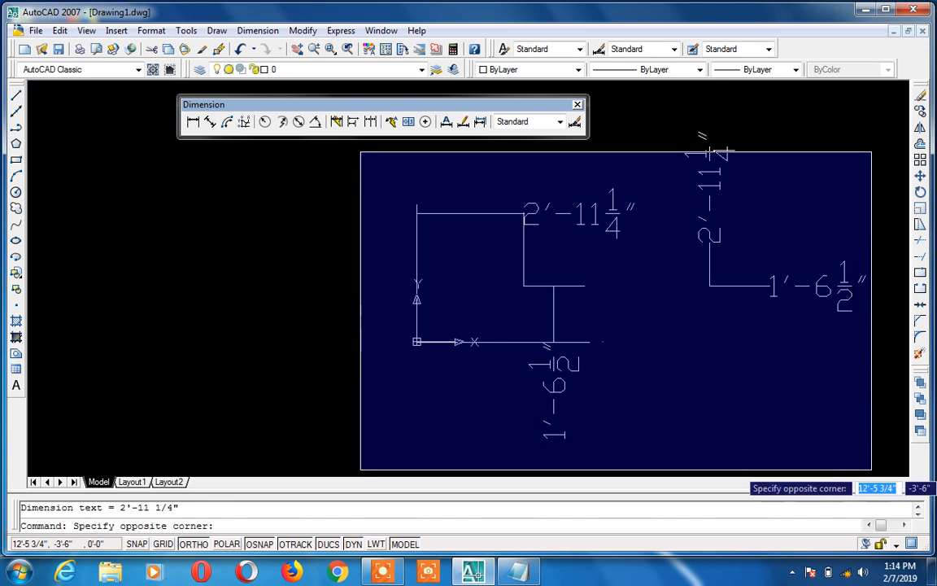
pyautogui.click(871, 468)
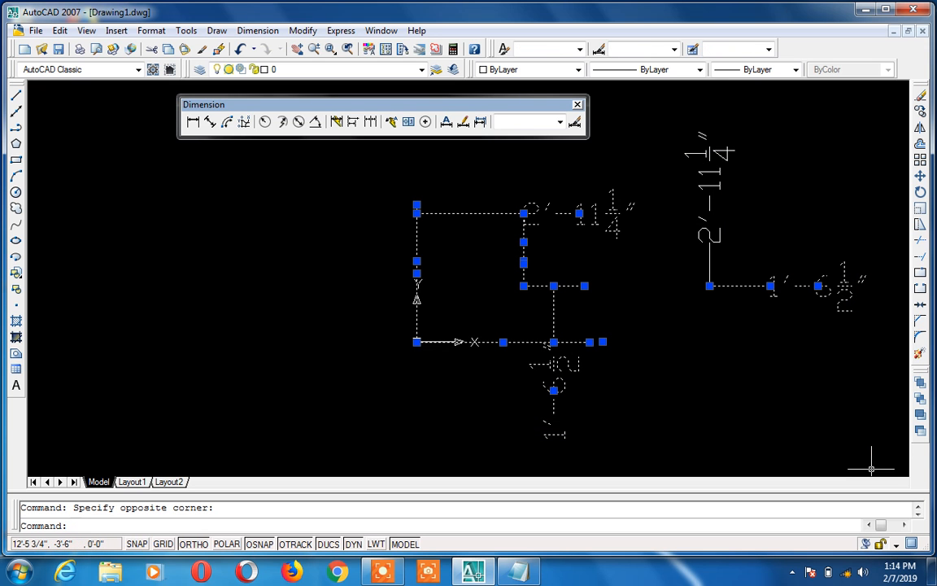
pyautogui.press('Escape')
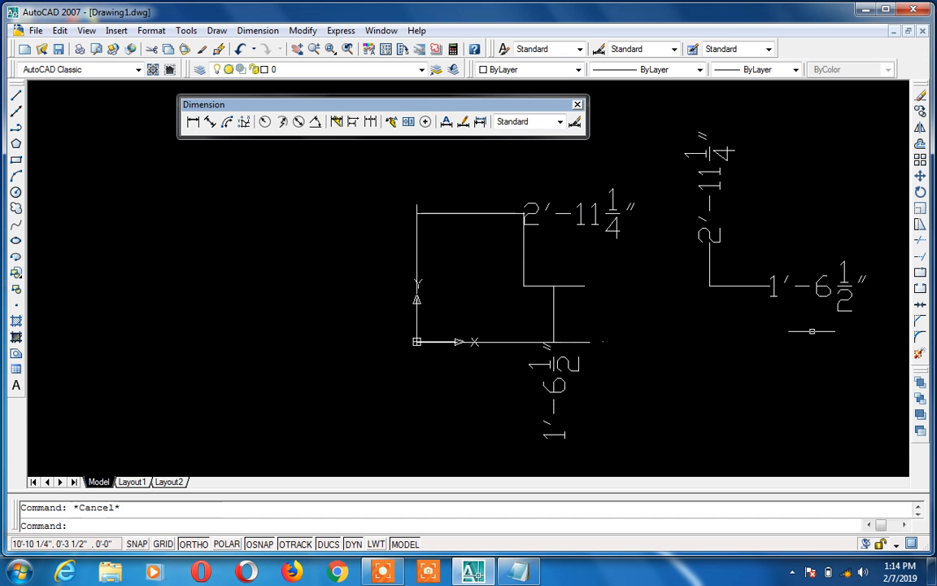
pyautogui.click(841, 198)
pyautogui.click(314, 454)
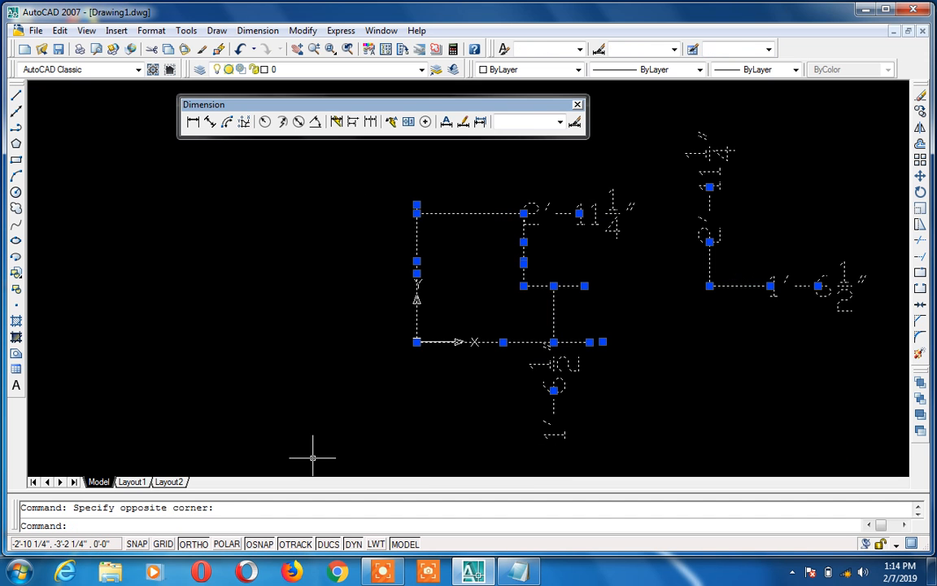
pyautogui.press('Delete')
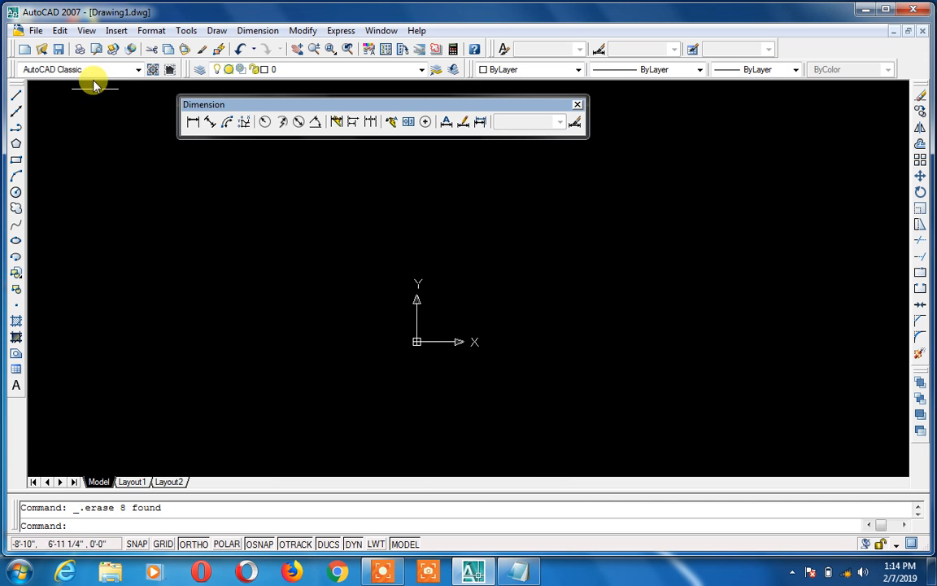
# Turn off the Origin option of the UCS icon so it no longer sits at the drawing's origin
pyautogui.click(86, 30)
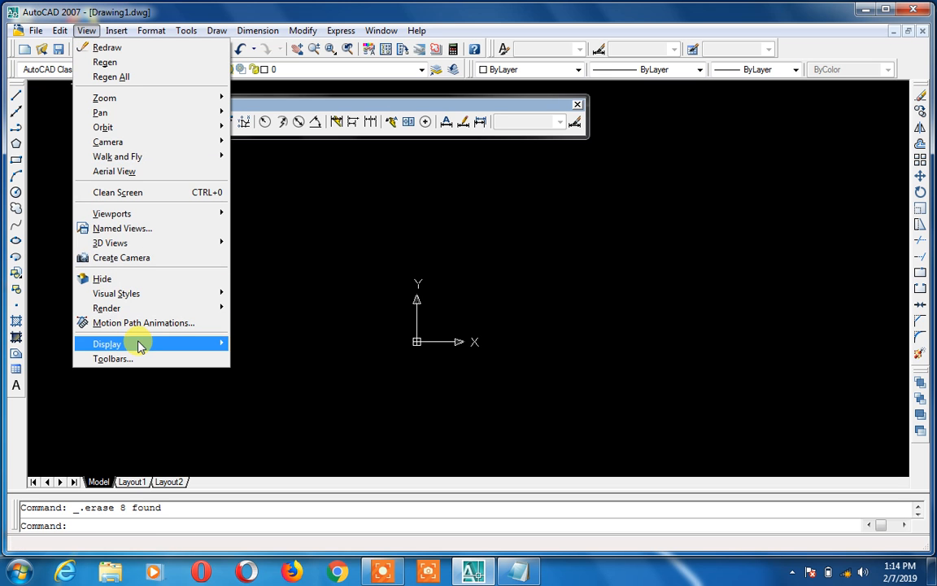
pyautogui.moveTo(220, 344)
pyautogui.moveTo(322, 346)
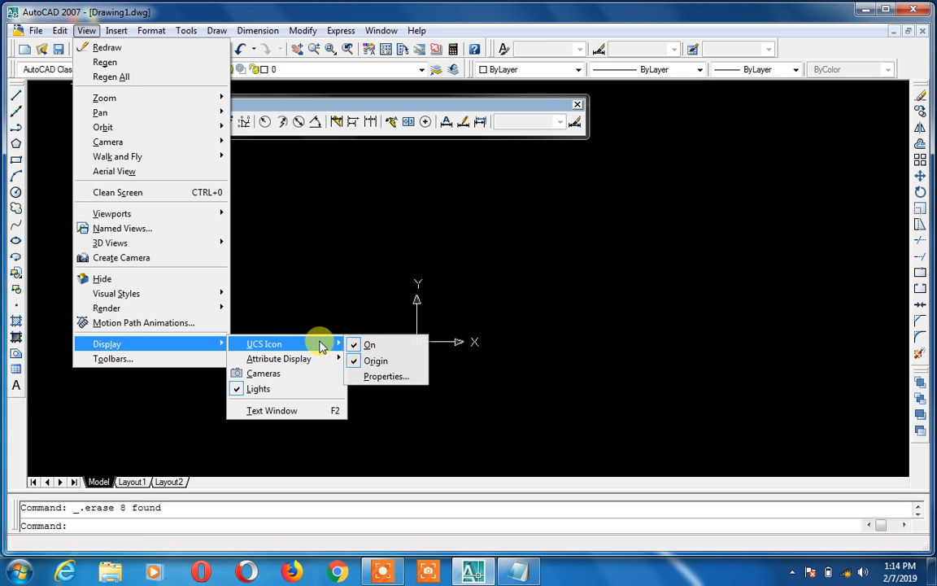
pyautogui.click(366, 361)
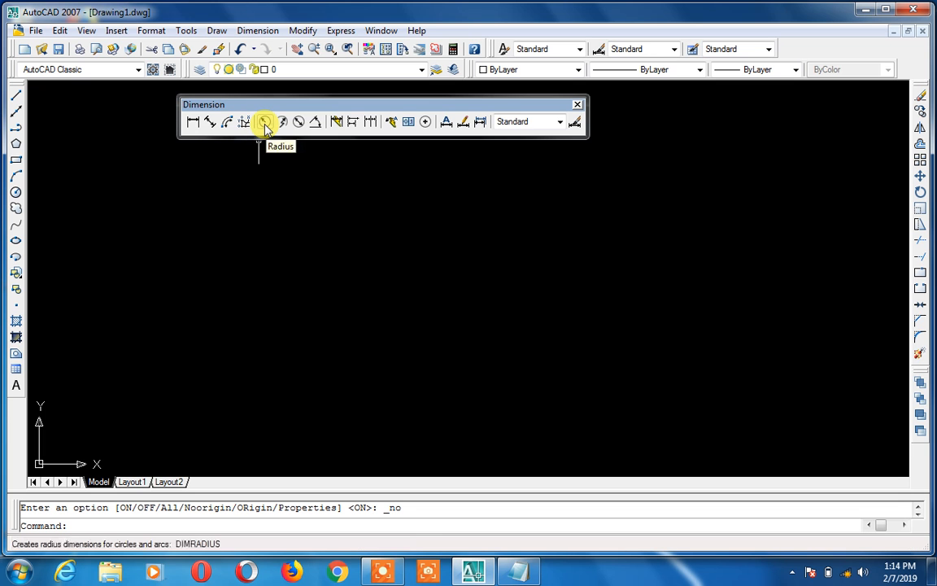
# Draw a circle with a 5' radius in the empty drawing
pyautogui.write('c')
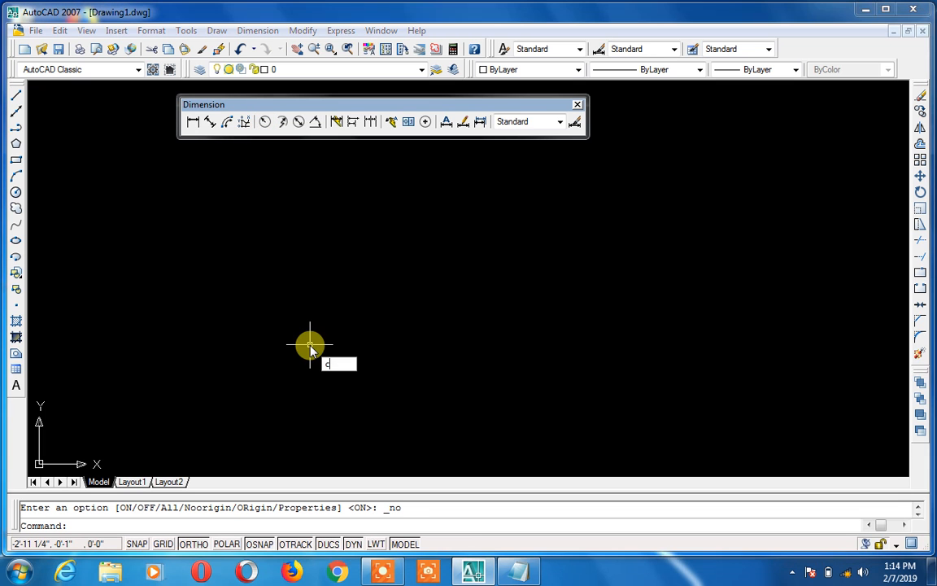
pyautogui.press('Return')
pyautogui.click(310, 344)
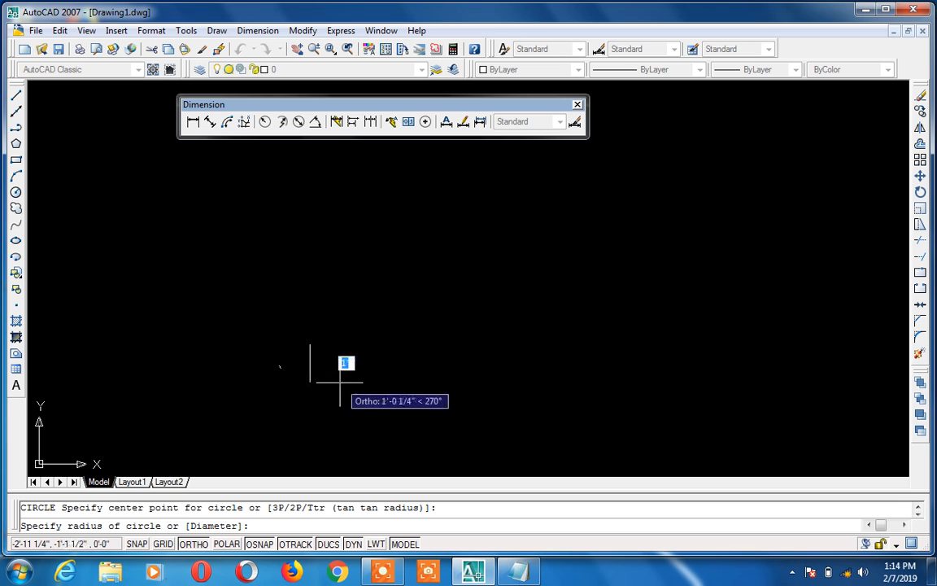
pyautogui.write('5')
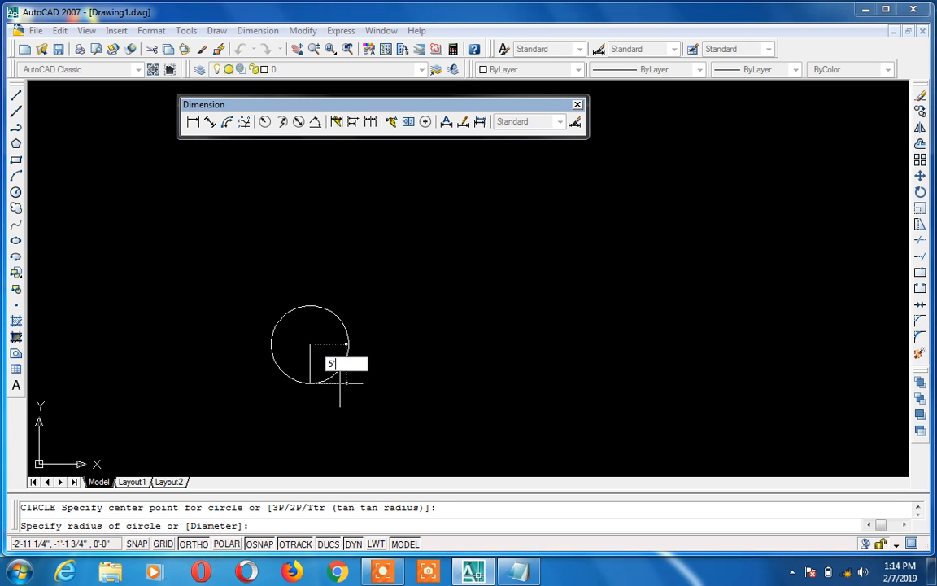
pyautogui.press('Return')
pyautogui.scroll(-3, 357, 377)
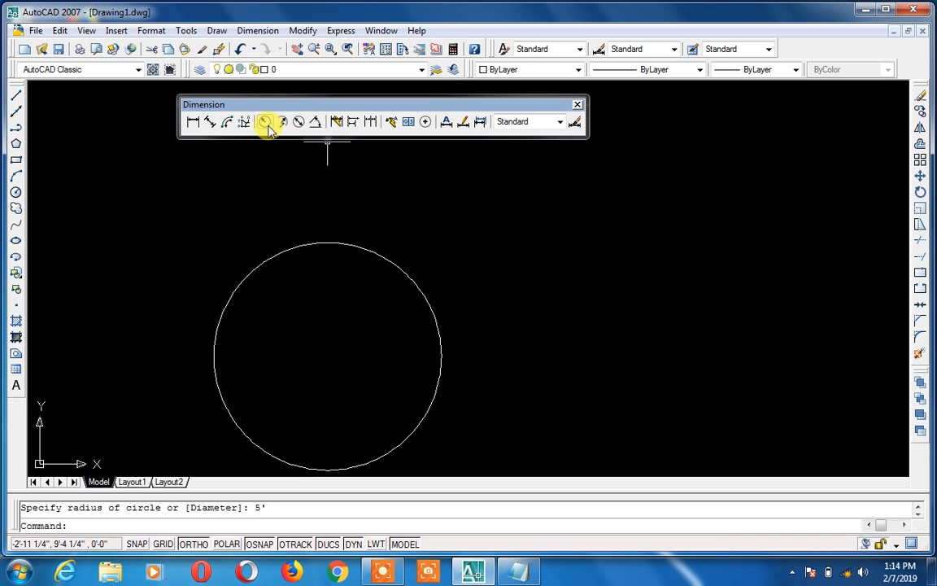
# Switch to Notepad to check the ordinate dimension shortcut in the shortkey list and return to AutoCAD
pyautogui.click(510, 567)
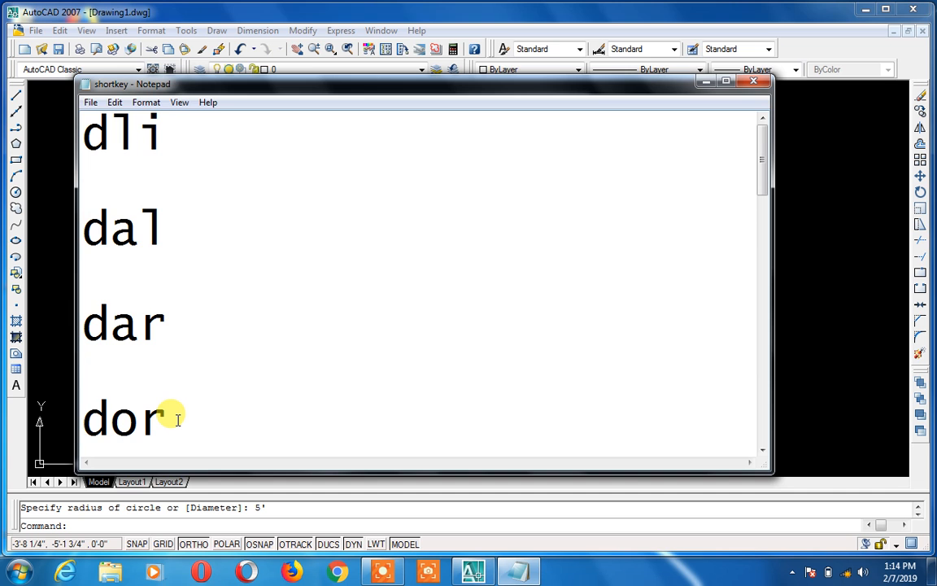
pyautogui.hotkey('alt', 'Tab')
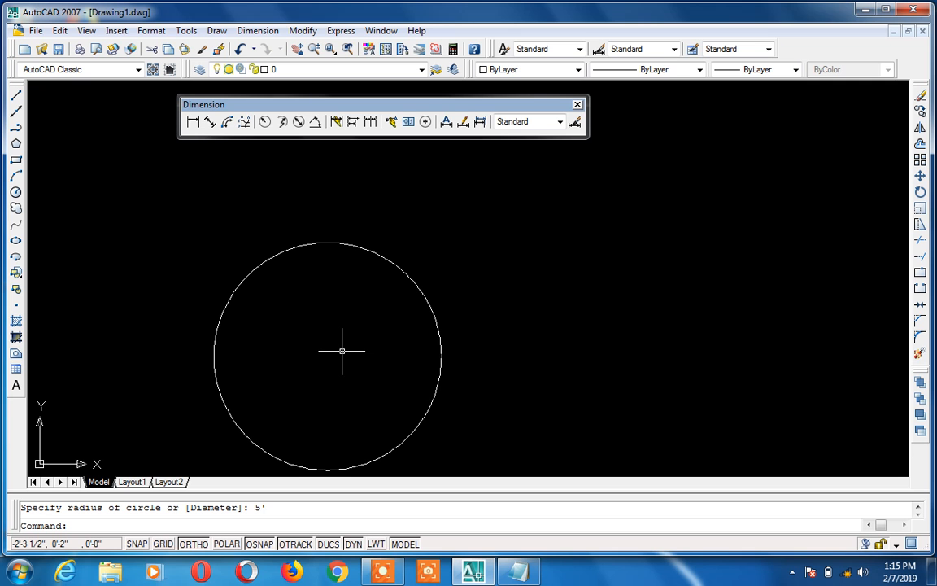
pyautogui.write('dor')
pyautogui.press('Escape')
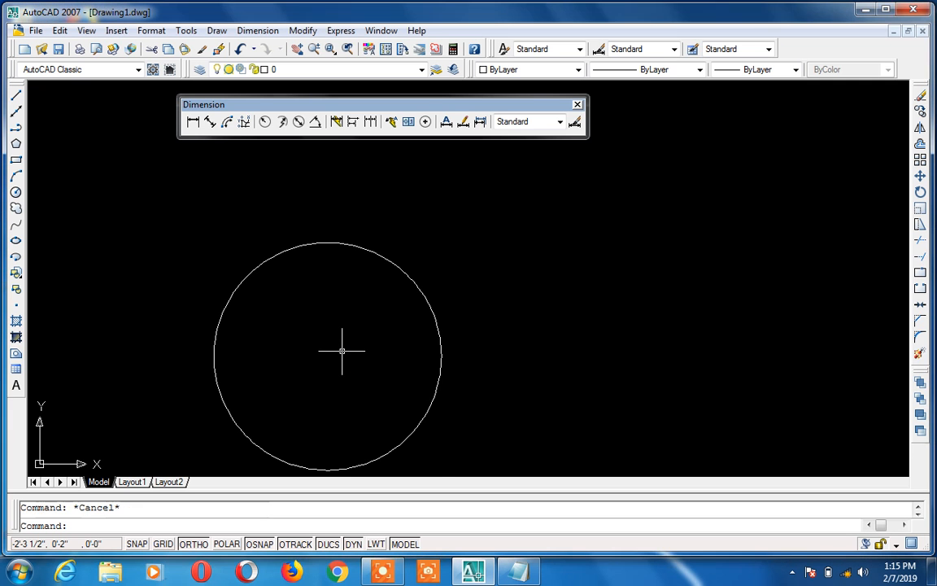
# Undo the 5' circle, the UCS icon Origin change, the erase and the aligned dimension above the L shape
pyautogui.hotkey('ctrl', 'z')
pyautogui.hotkey('ctrl', 'z')
pyautogui.hotkey('ctrl', 'z')
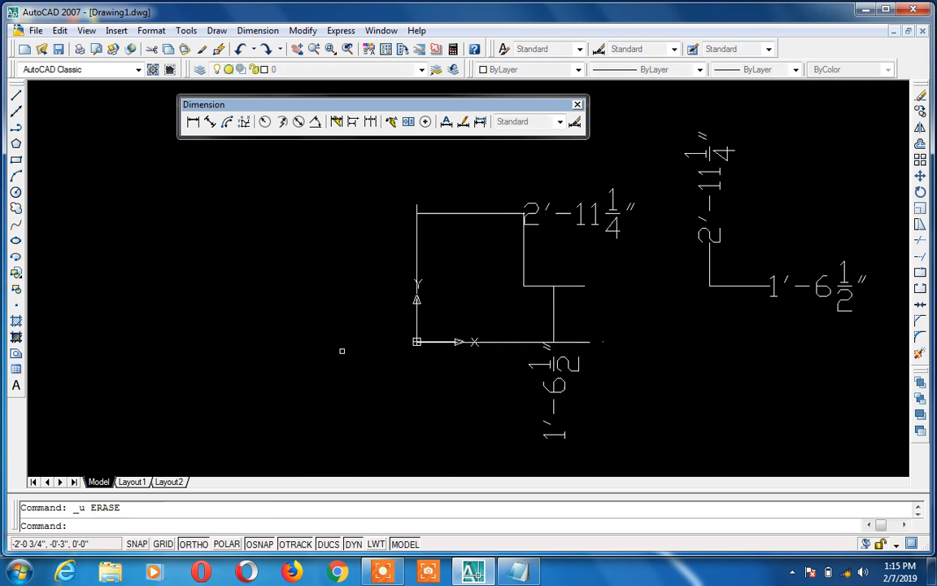
pyautogui.hotkey('ctrl', 'z')
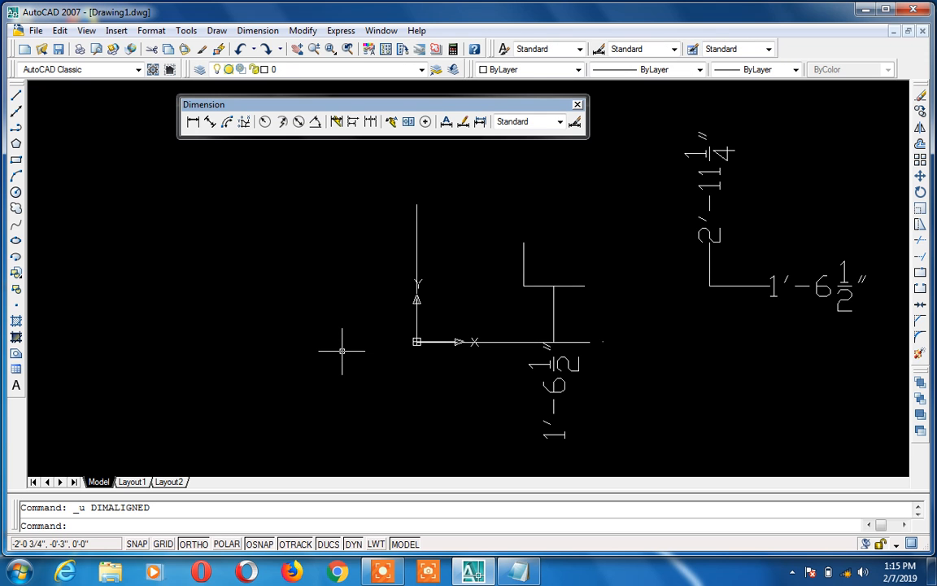
# Add an ordinate dimension (dor) about 2'-1 1/2" up the Y-axis line with its leader ending at the L shape, and delete it
pyautogui.write('dor')
pyautogui.press('Return')
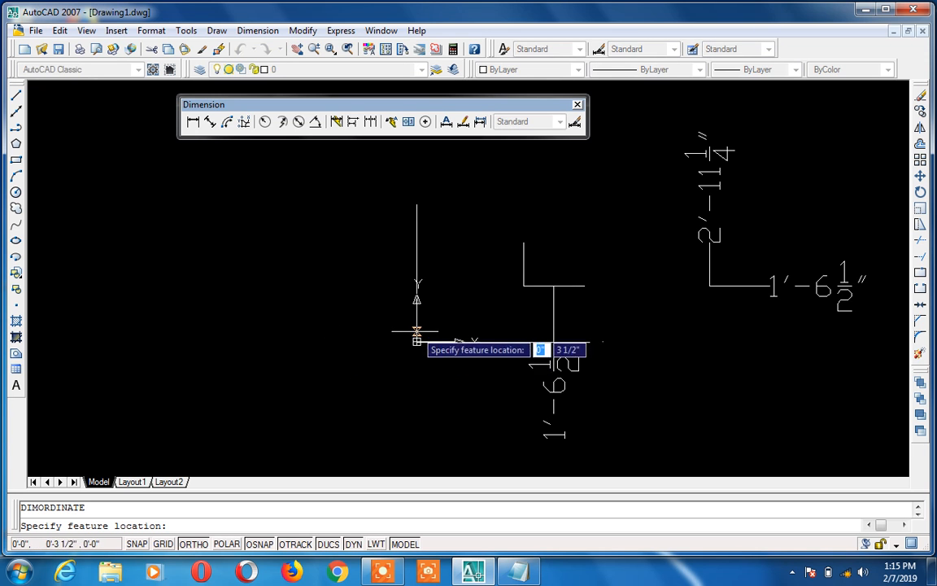
pyautogui.click(416, 263)
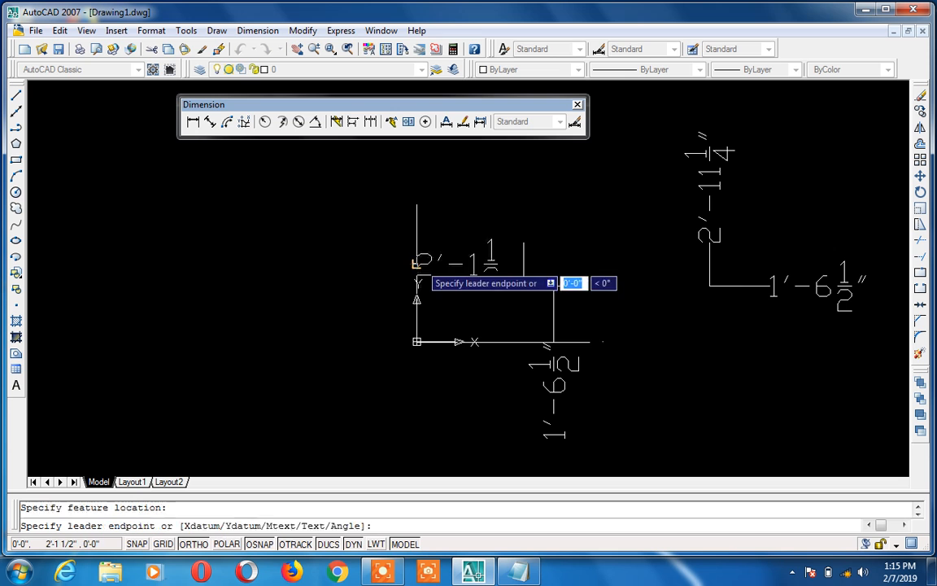
pyautogui.click(523, 256)
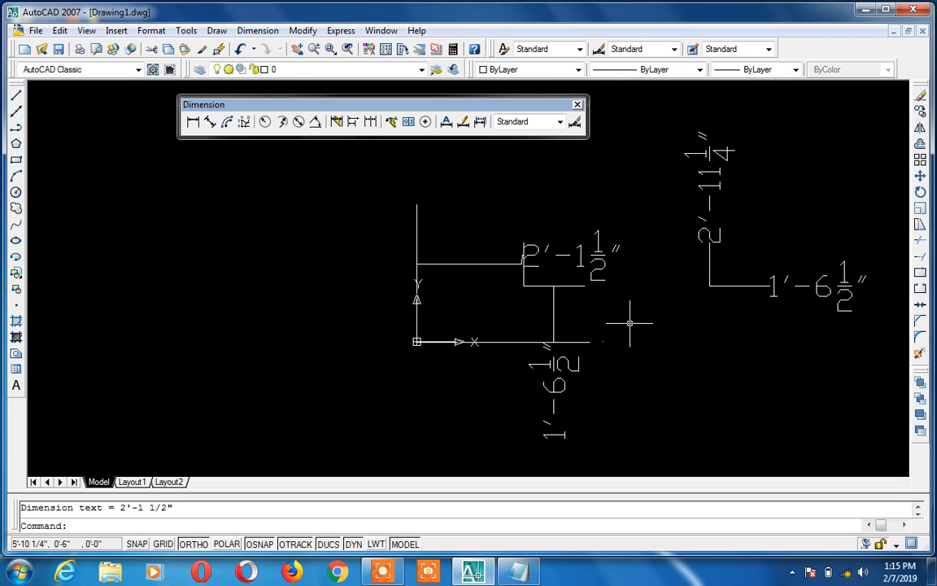
pyautogui.click(594, 265)
pyautogui.press('Delete')
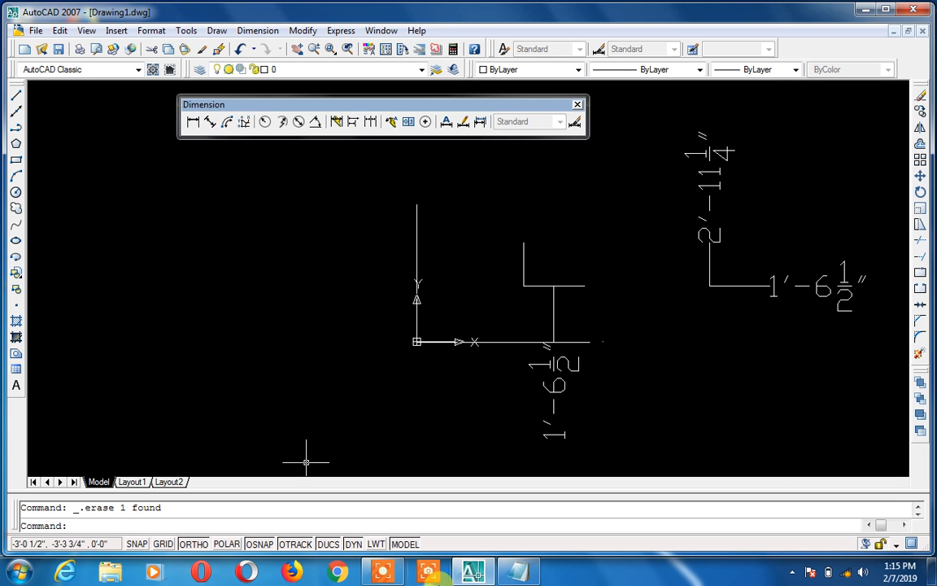
# Switch to Notepad to look up the radius dimension shortcut in the shortkey list and return to AutoCAD
pyautogui.click(505, 577)
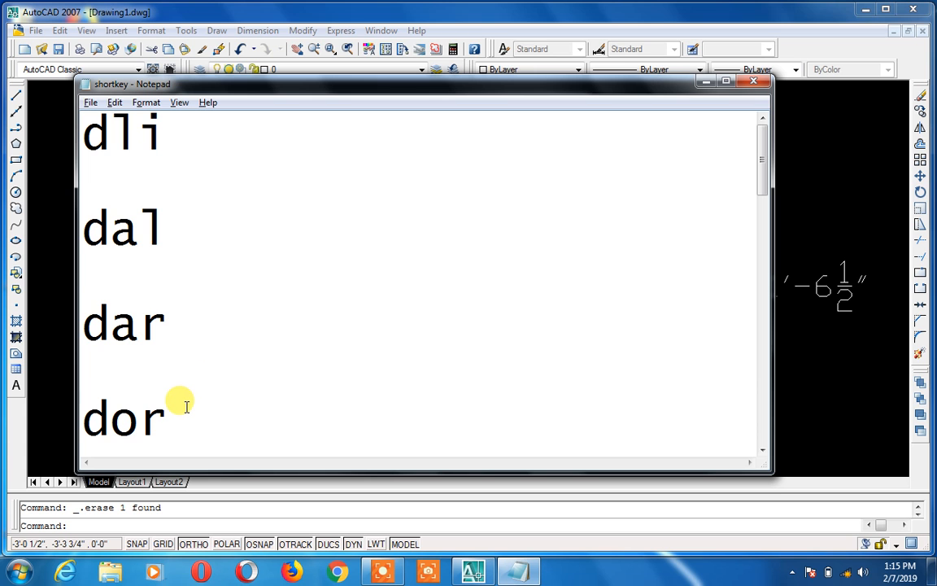
pyautogui.press('Down')
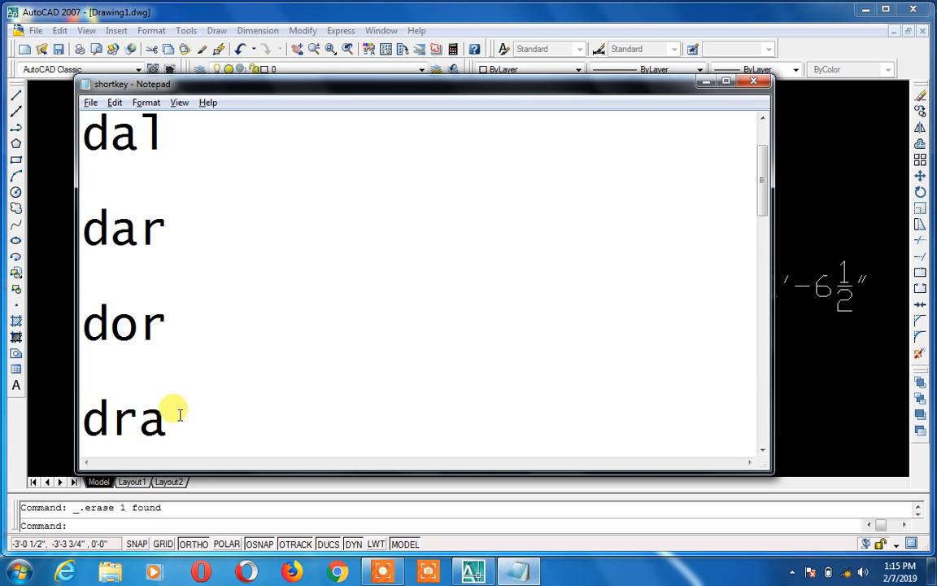
pyautogui.click(703, 85)
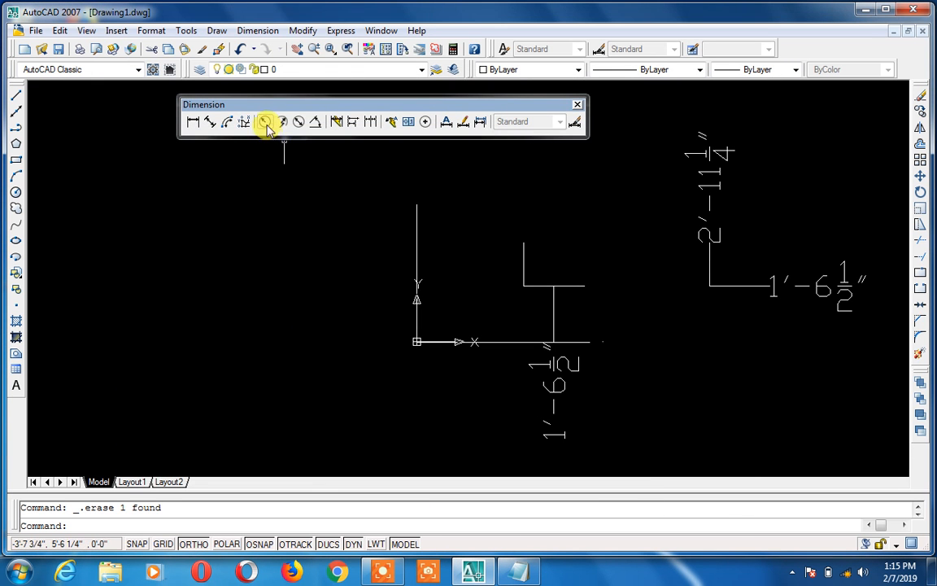
# Undo the last ordinate dimension command and delete all the lines and dimensions in the drawing
pyautogui.hotkey('ctrl', 'y')
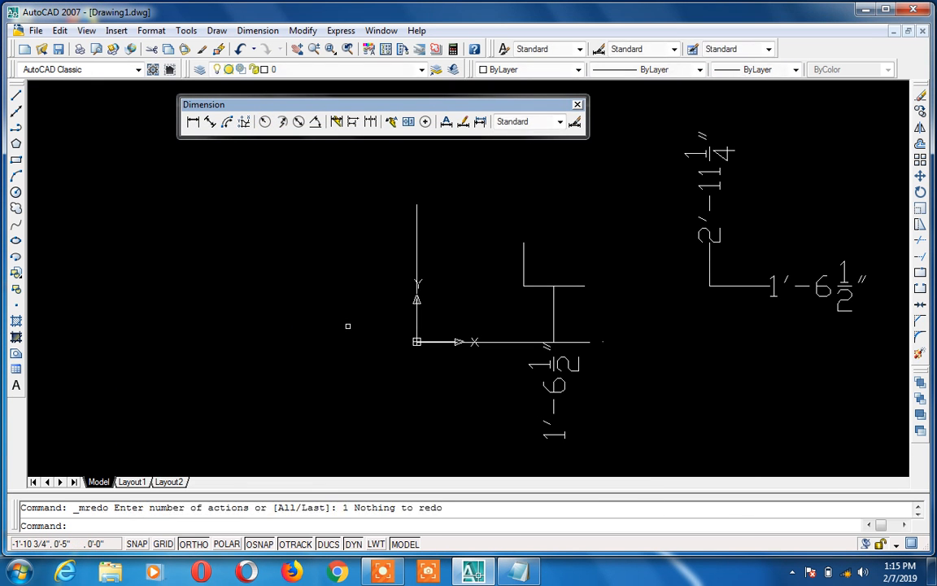
pyautogui.hotkey('ctrl', 'z')
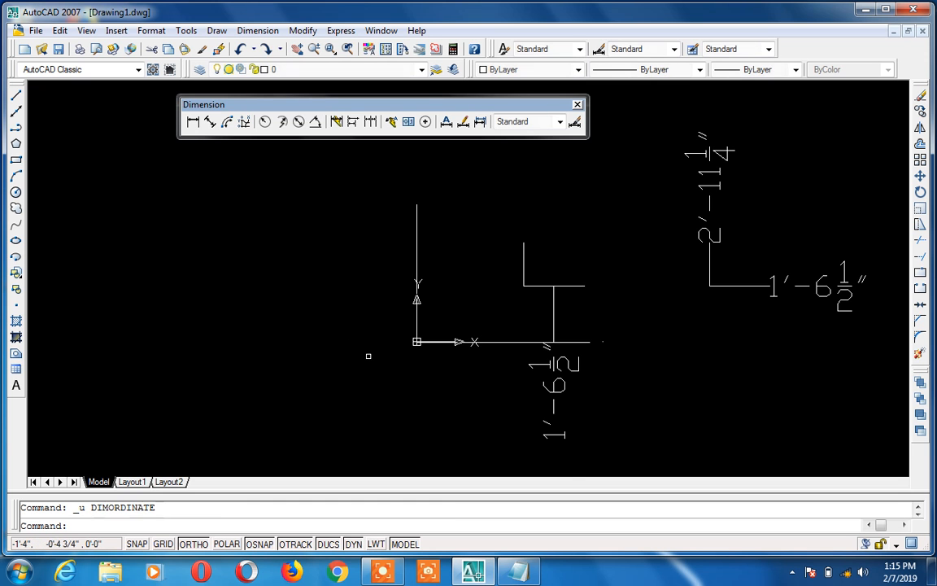
pyautogui.hotkey('ctrl', 'a')
pyautogui.press('Delete')
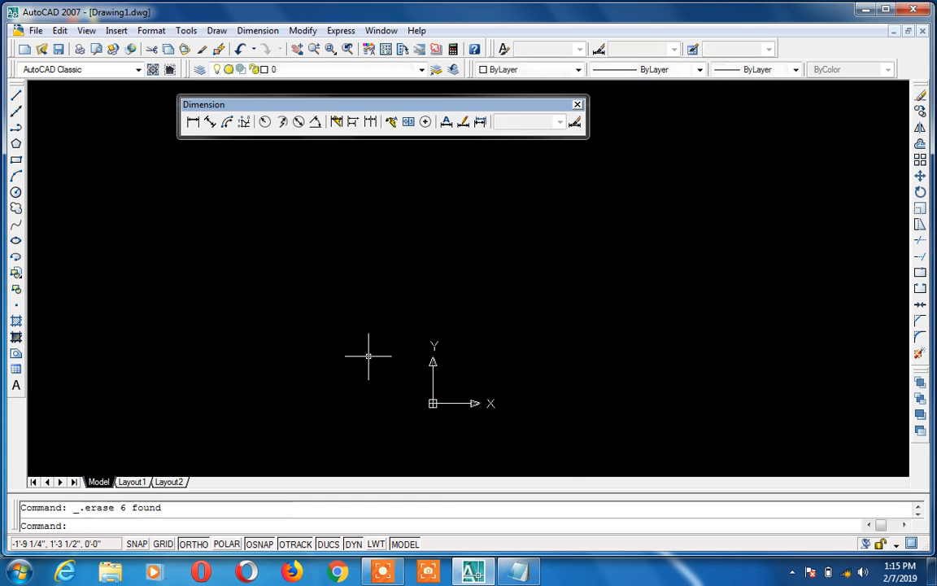
# Turn off the Origin option of the UCS icon display
pyautogui.click(83, 33)
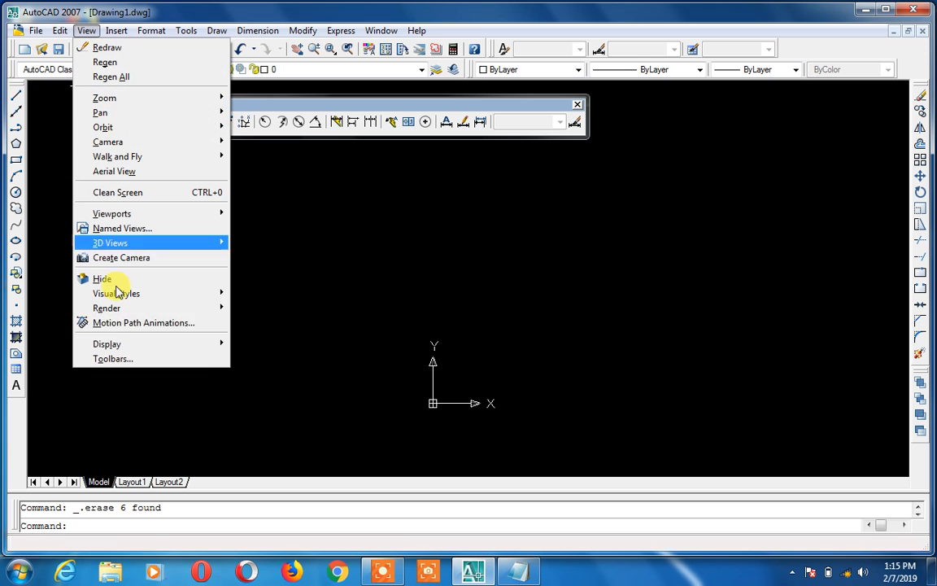
pyautogui.moveTo(191, 343)
pyautogui.moveTo(273, 344)
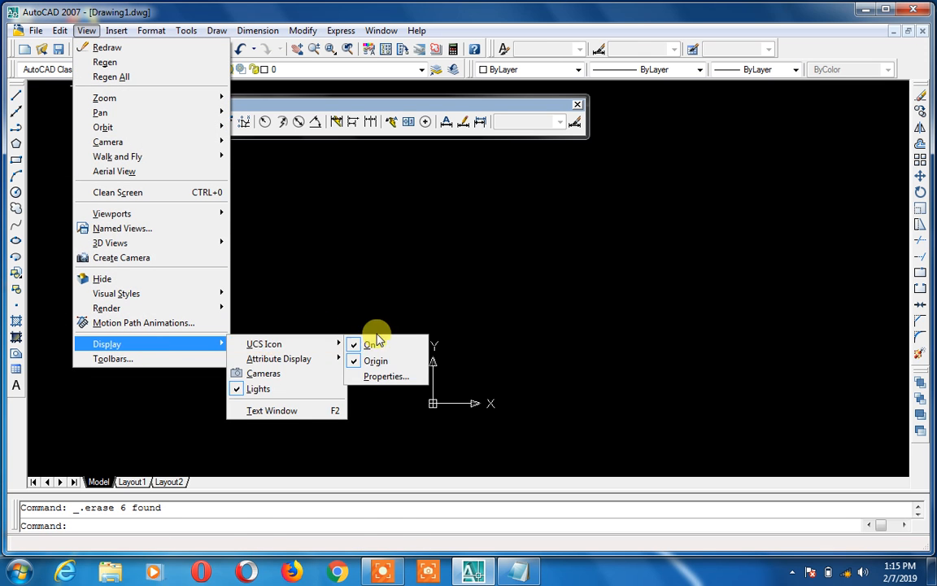
pyautogui.click(384, 359)
# Draw a circle with a 3' radius near the middle of the drawing area
pyautogui.write('c')
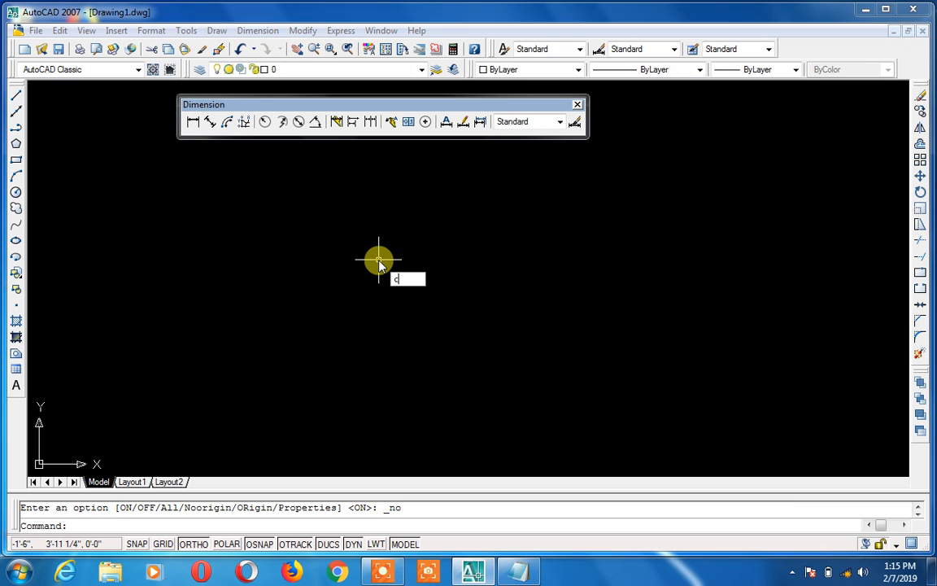
pyautogui.press('Return')
pyautogui.click(378, 260)
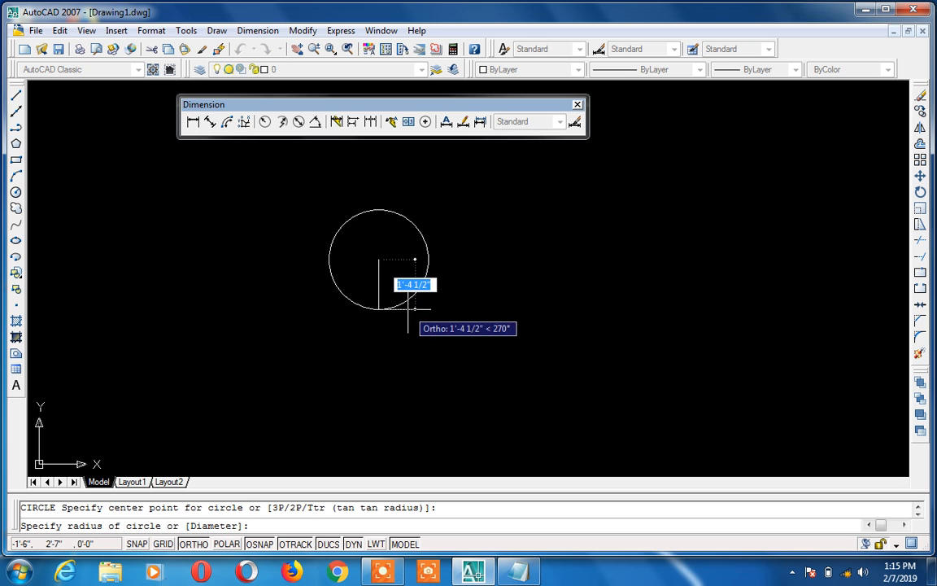
pyautogui.write("3'")
pyautogui.press('Return')
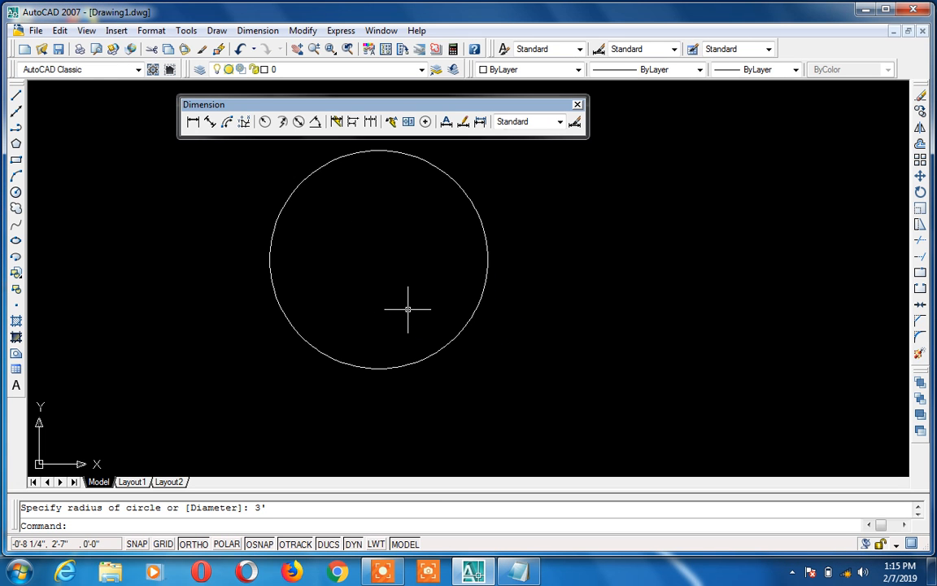
# Switch to Notepad to read the radius dimension shortcut again and return to AutoCAD
pyautogui.click(515, 570)
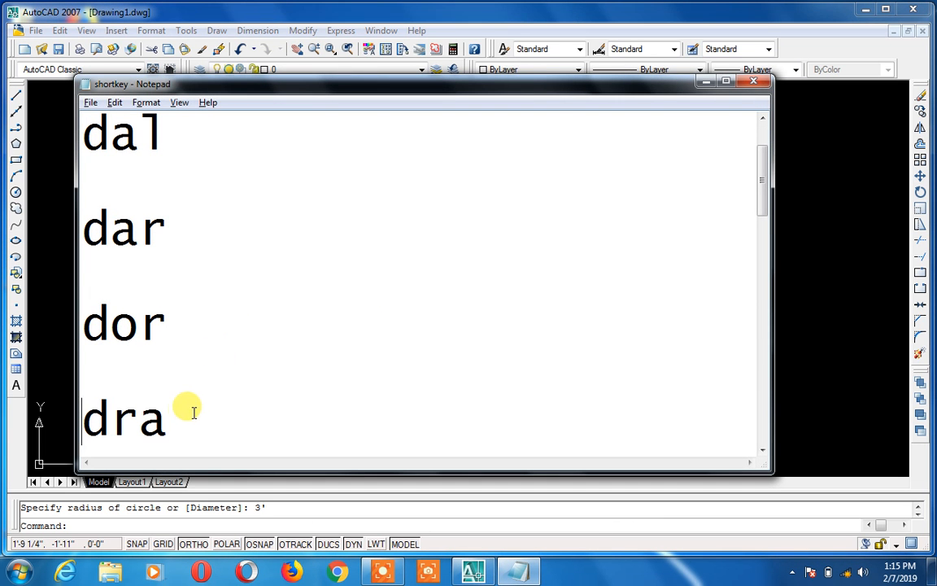
pyautogui.click(710, 83)
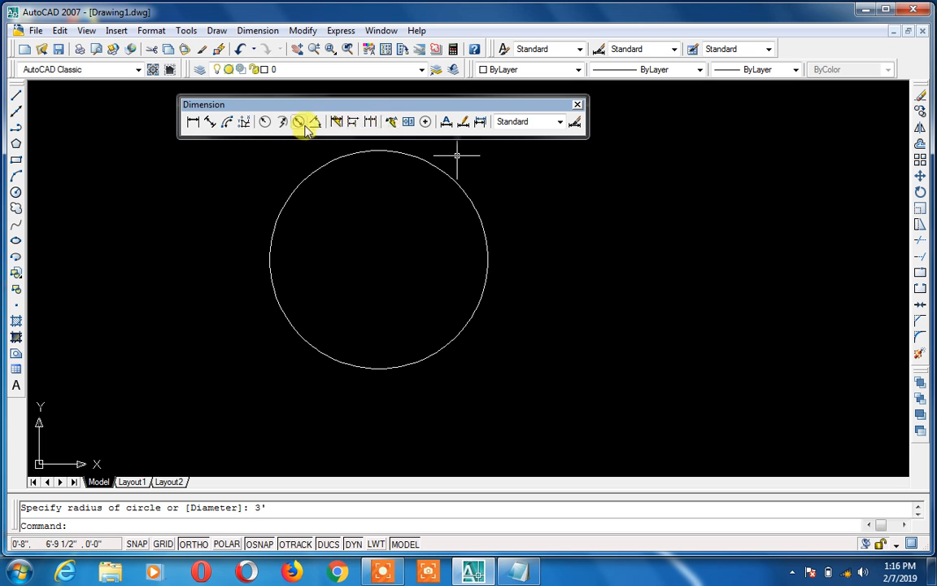
# Add a radius dimension to the circle with its text inside near the center, and delete that dimension
pyautogui.click(265, 122)
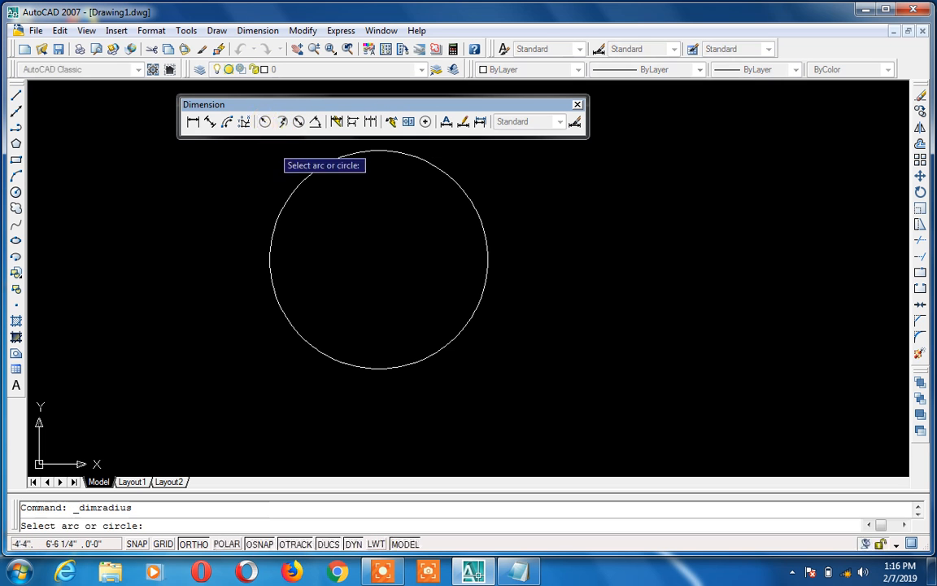
pyautogui.click(273, 238)
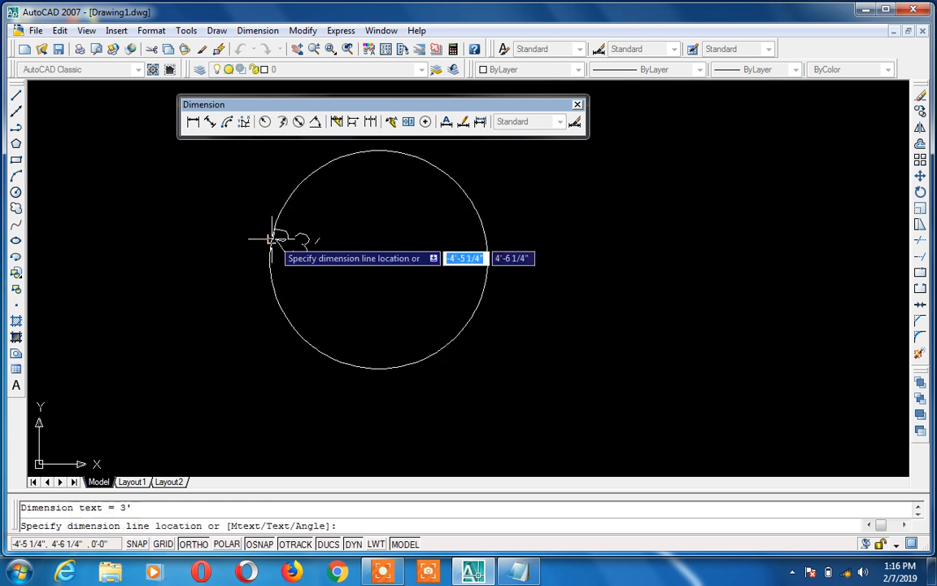
pyautogui.click(383, 249)
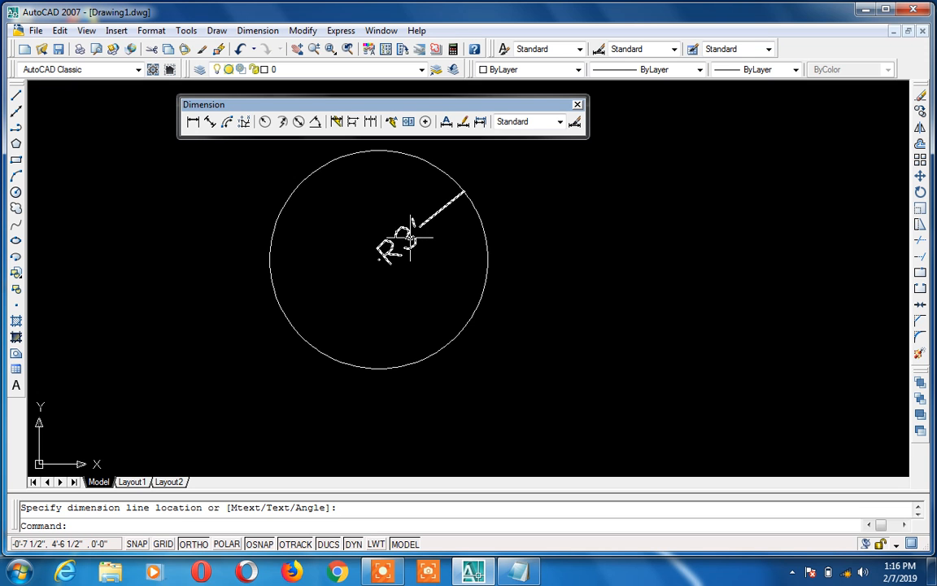
pyautogui.click(410, 238)
pyautogui.press('Delete')
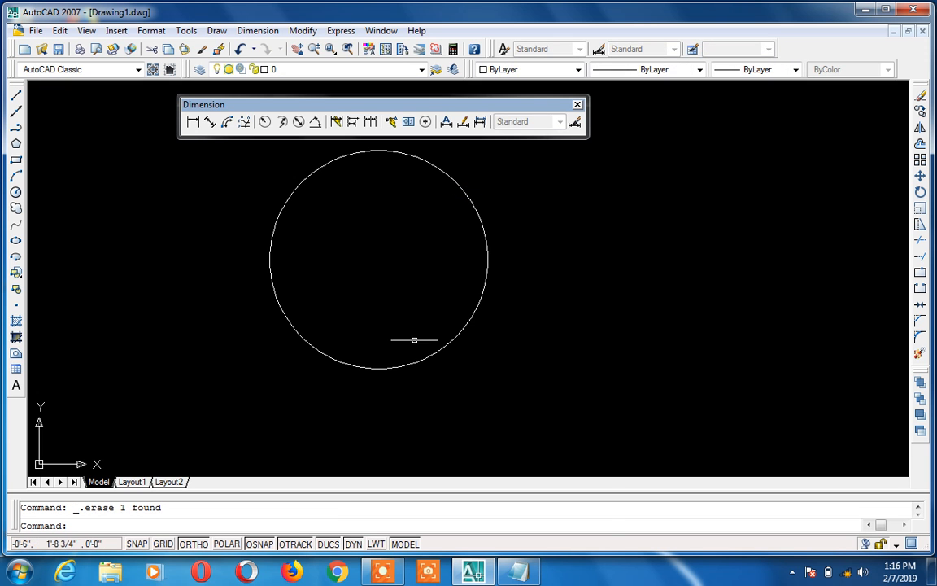
# Check the shortcut list in Notepad, return to AutoCAD, and add a radius dimension (dra) with its text outside the circle's upper right
pyautogui.click(518, 573)
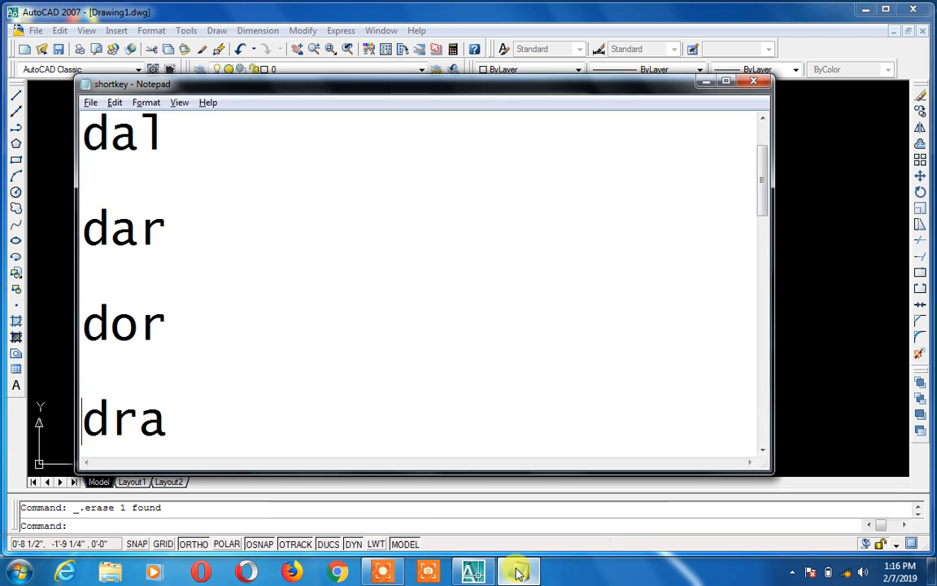
pyautogui.click(518, 573)
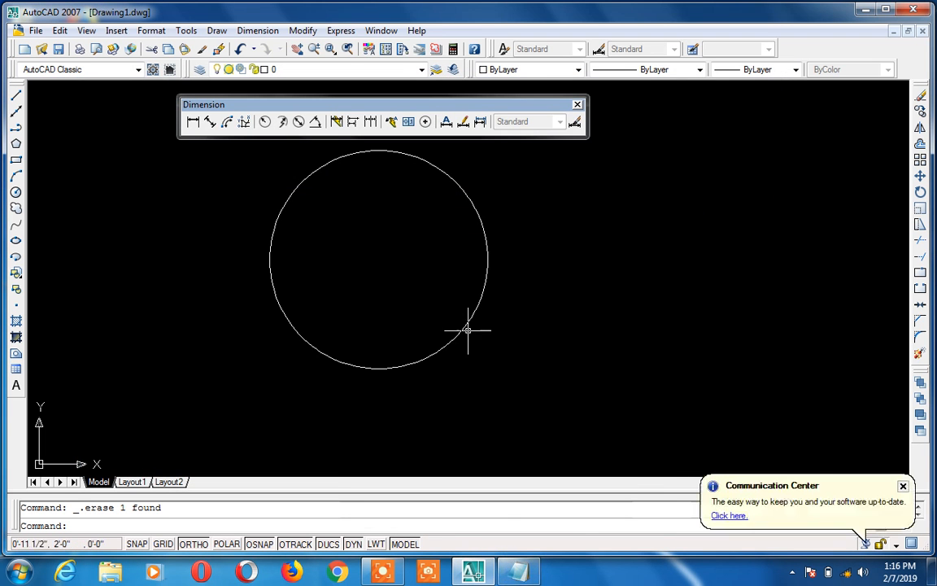
pyautogui.click(467, 331)
pyautogui.click(467, 330)
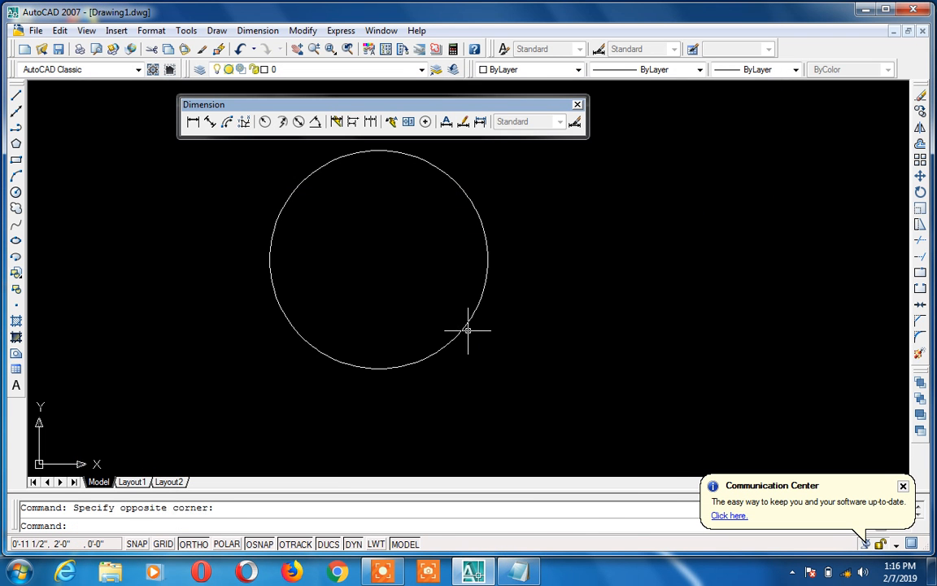
pyautogui.write('dra')
pyautogui.press('Return')
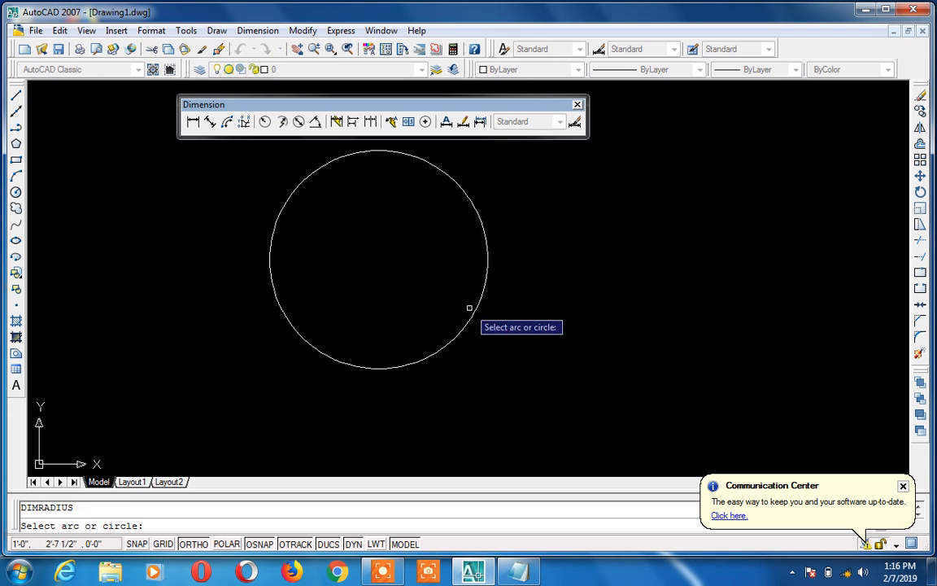
pyautogui.click(470, 309)
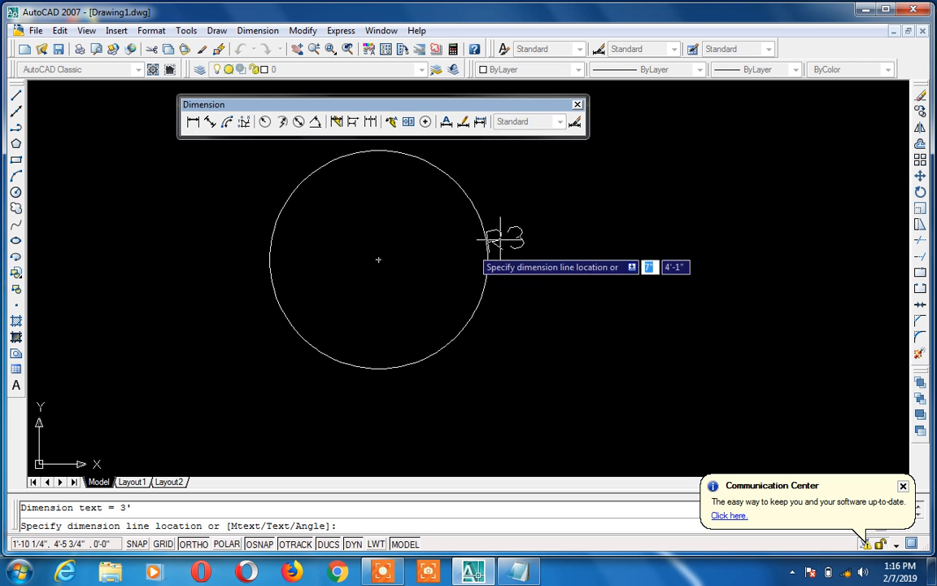
pyautogui.click(600, 212)
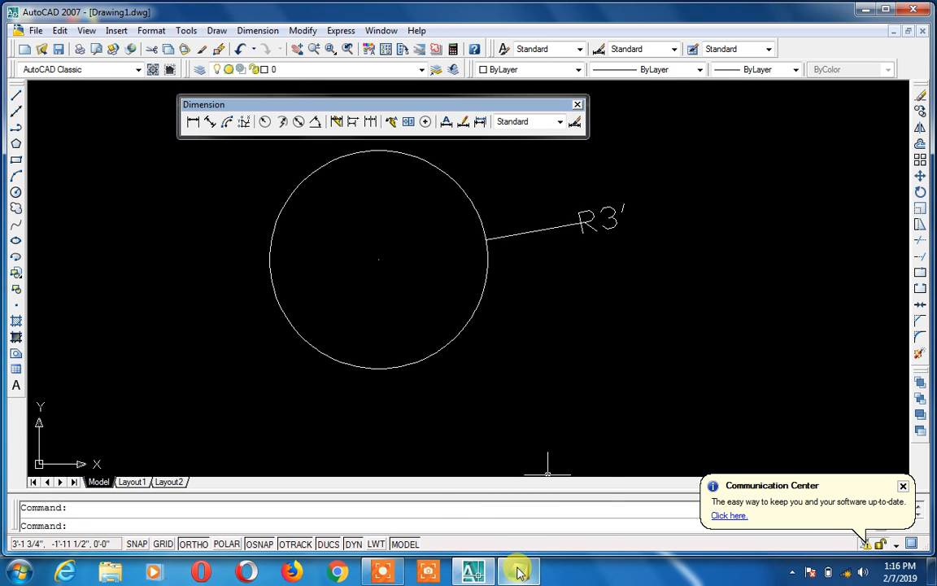
# Switch to Notepad to read the jogged dimension shortcut and return to AutoCAD
pyautogui.moveTo(519, 572)
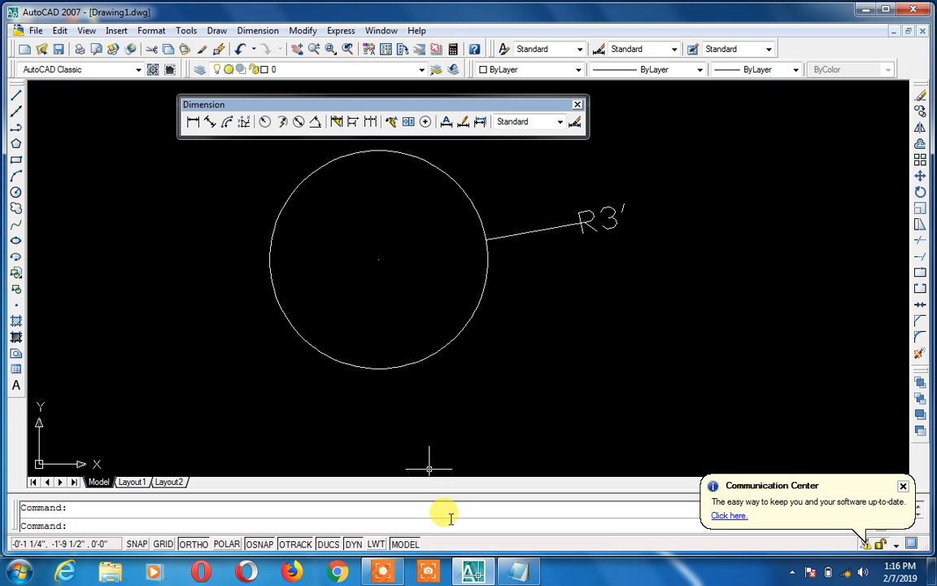
pyautogui.click(506, 573)
pyautogui.press('Down')
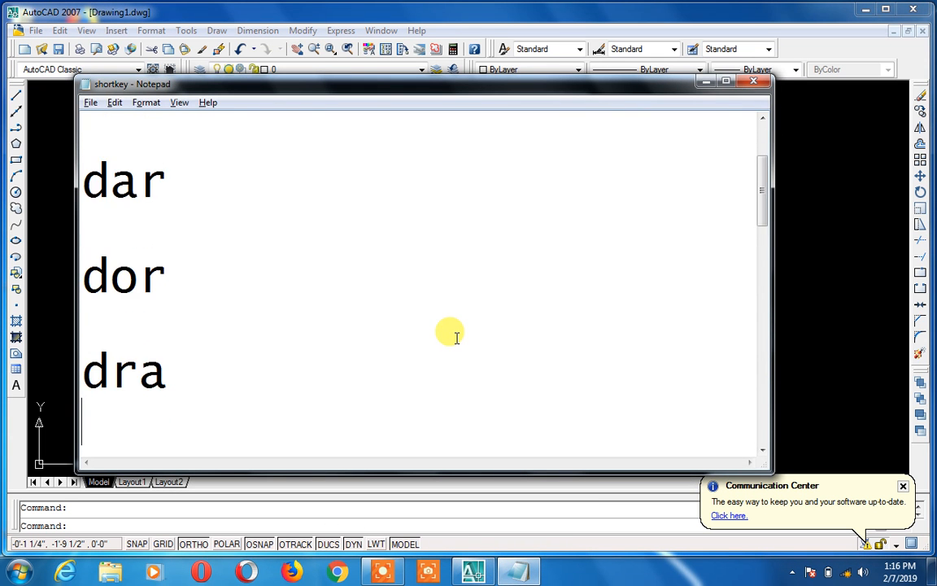
pyautogui.click(705, 84)
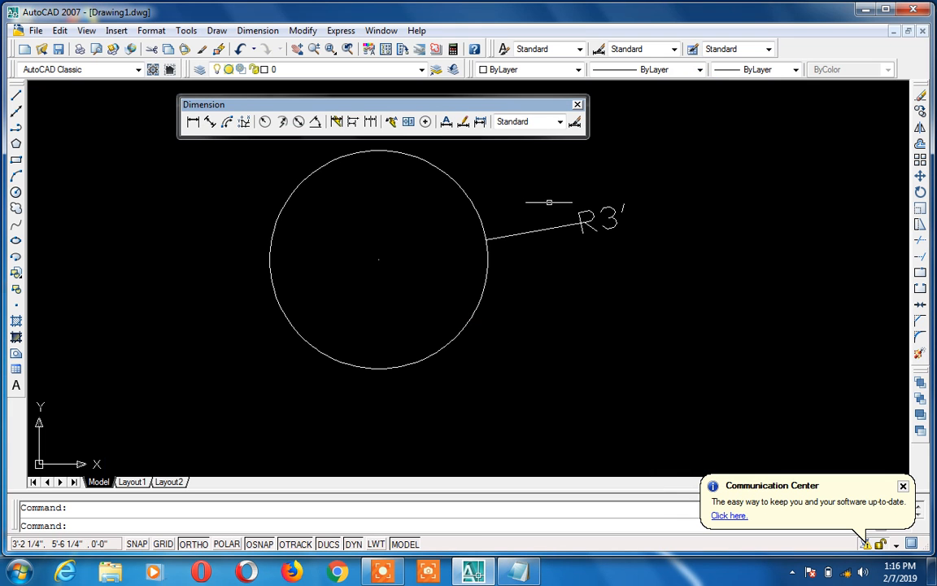
pyautogui.click(283, 123)
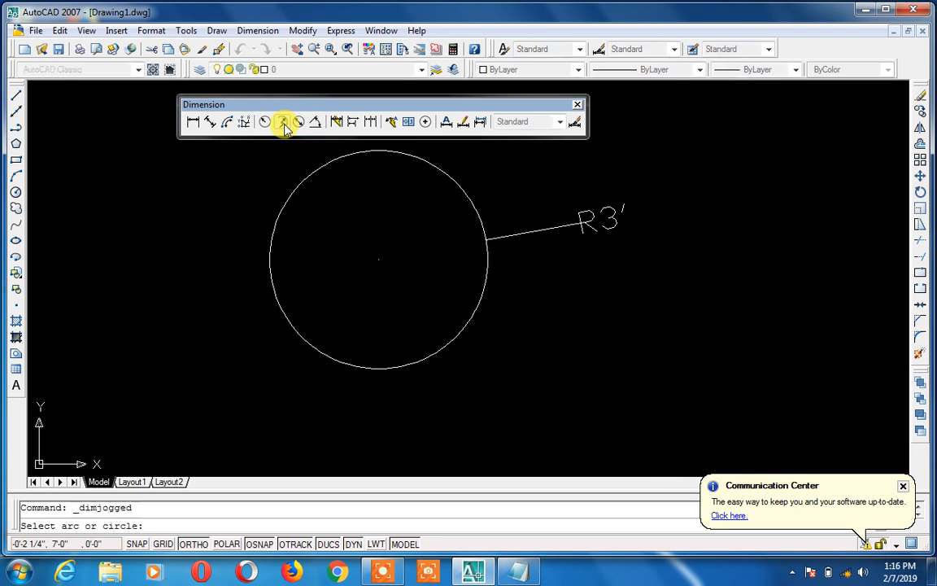
pyautogui.click(483, 293)
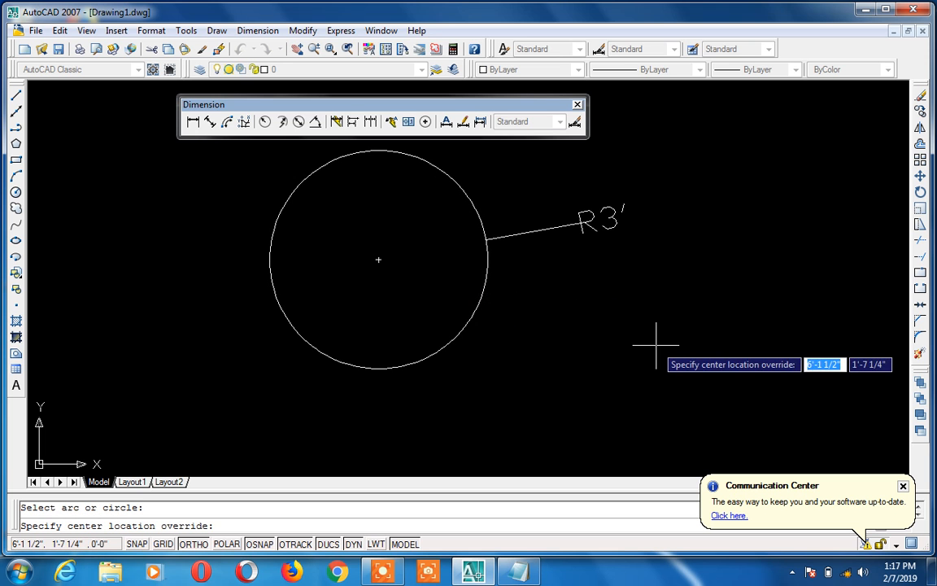
pyautogui.click(659, 396)
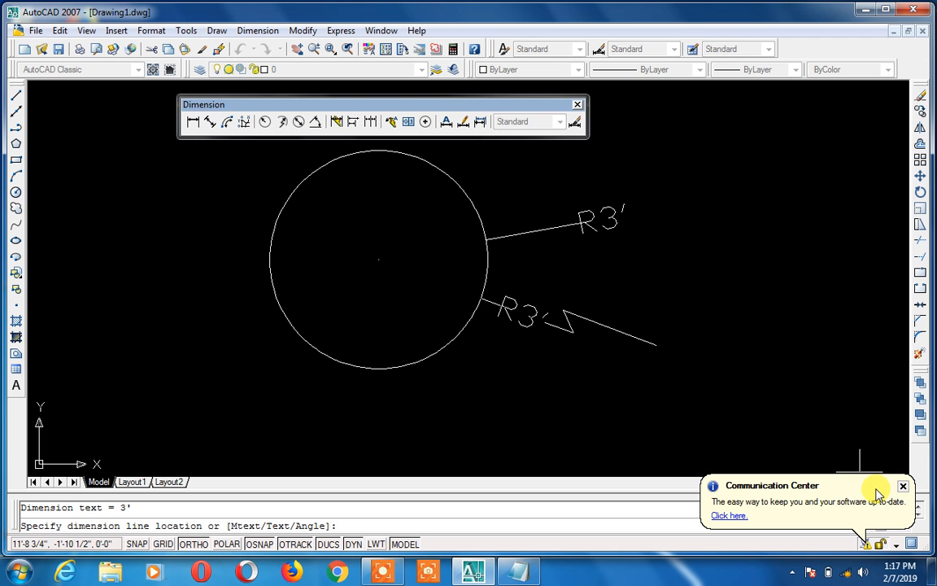
pyautogui.press('Escape')
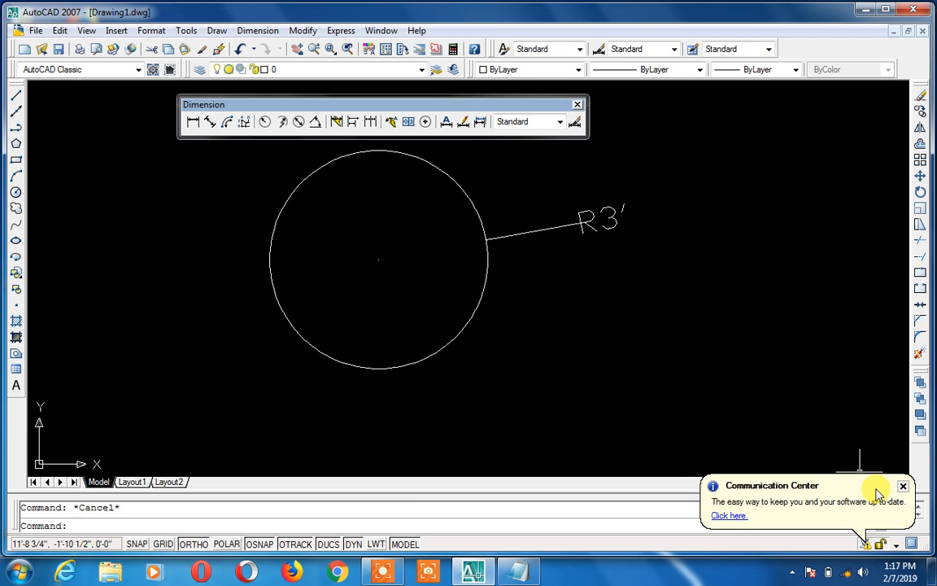
# Add a jogged radius dimension (djo) to the circle's lower right side, with the center override, text and jog outside the circle
pyautogui.write('djo')
pyautogui.press('Return')
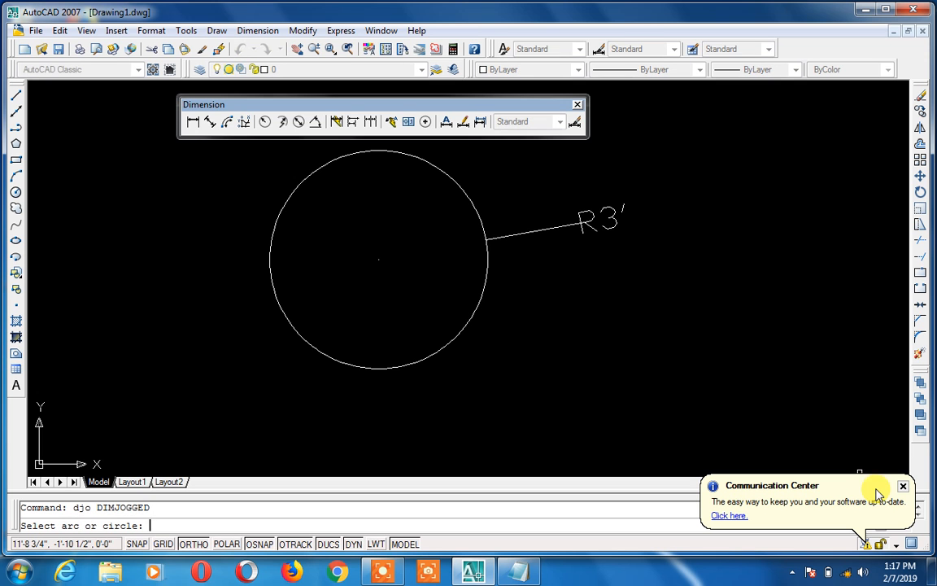
pyautogui.click(474, 312)
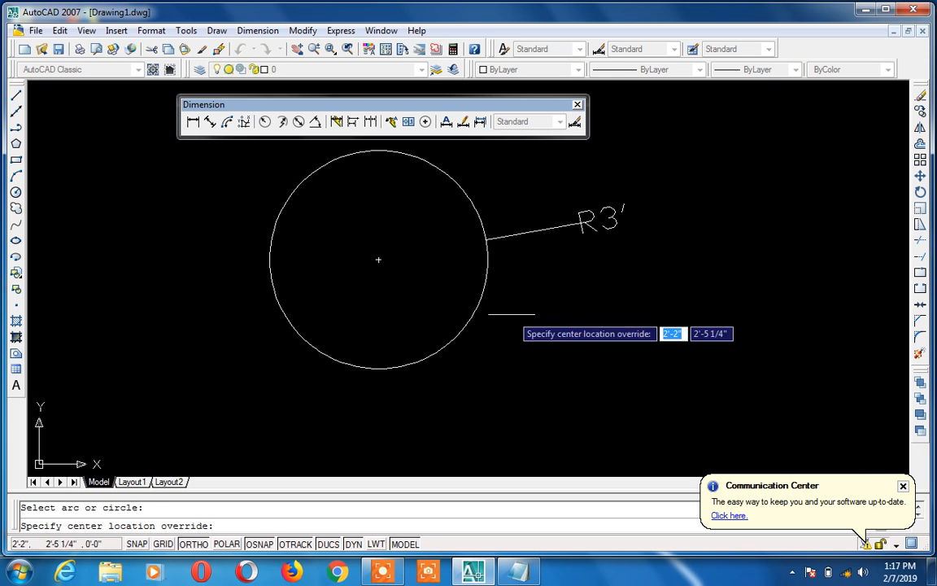
pyautogui.click(606, 328)
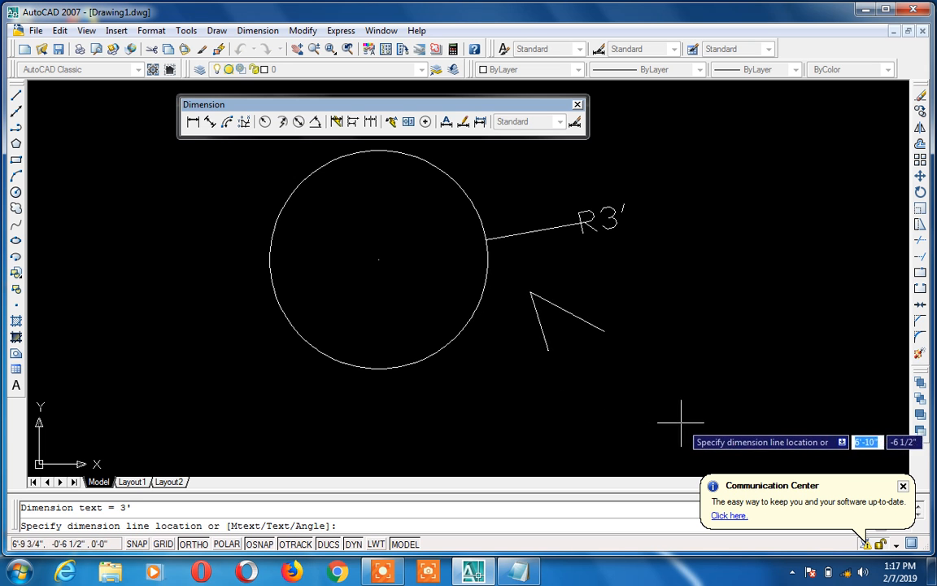
pyautogui.click(603, 361)
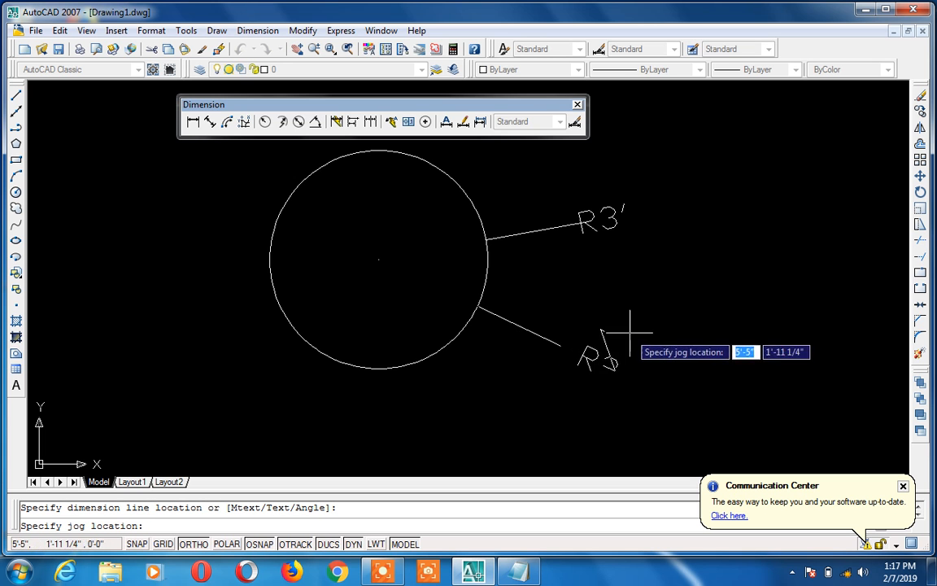
pyautogui.click(562, 327)
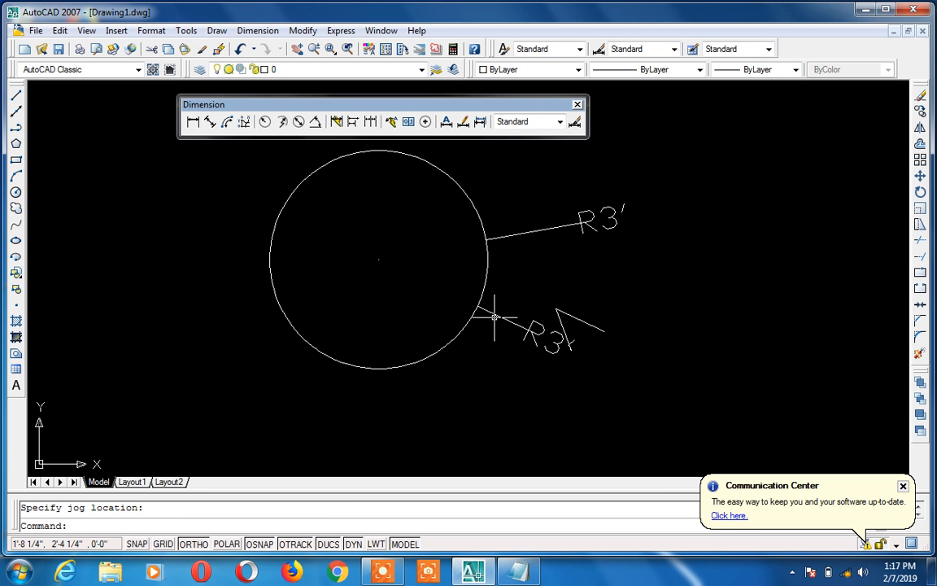
# Add a second jogged radius dimension (djo) on the circle's left side, with its center override placed far left of the circle
pyautogui.write('djo')
pyautogui.press('Return')
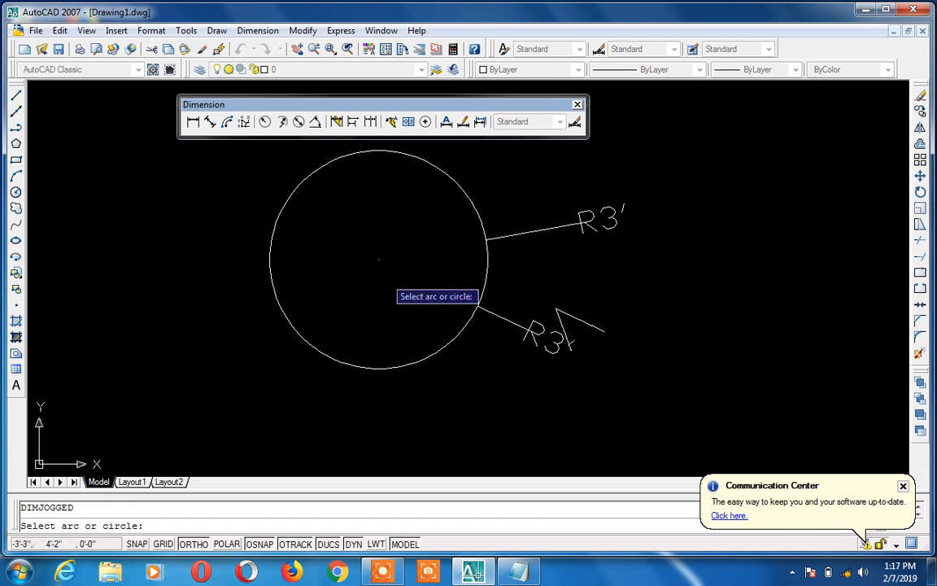
pyautogui.click(270, 235)
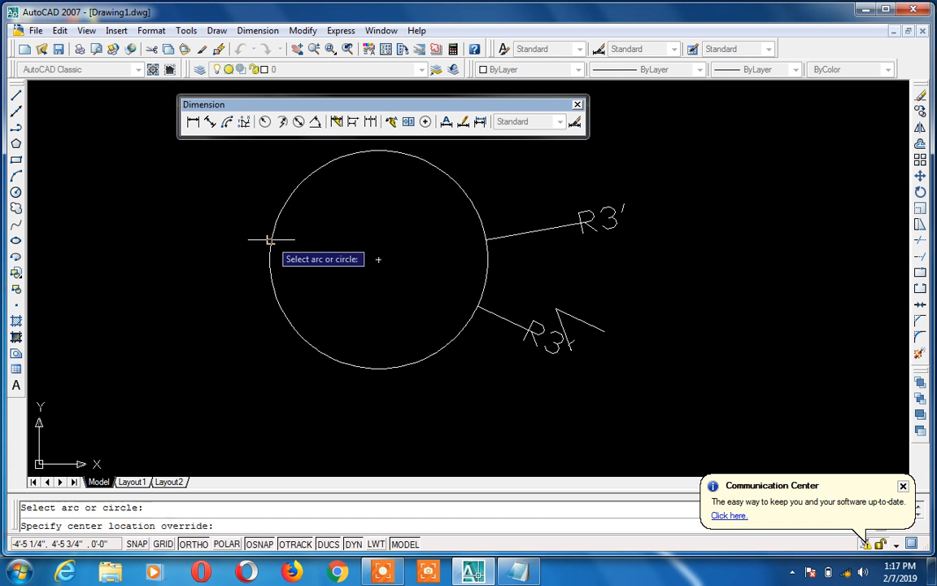
pyautogui.click(87, 246)
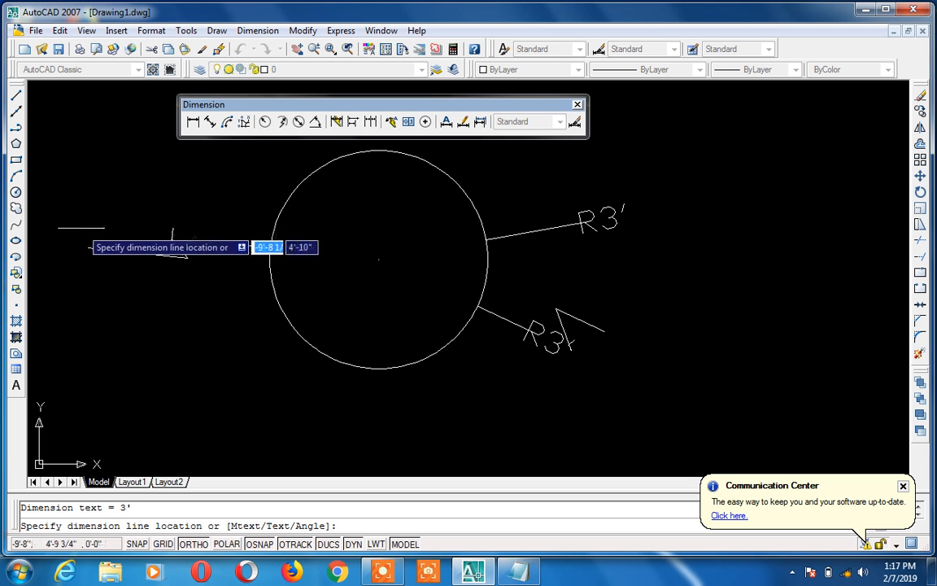
pyautogui.click(94, 291)
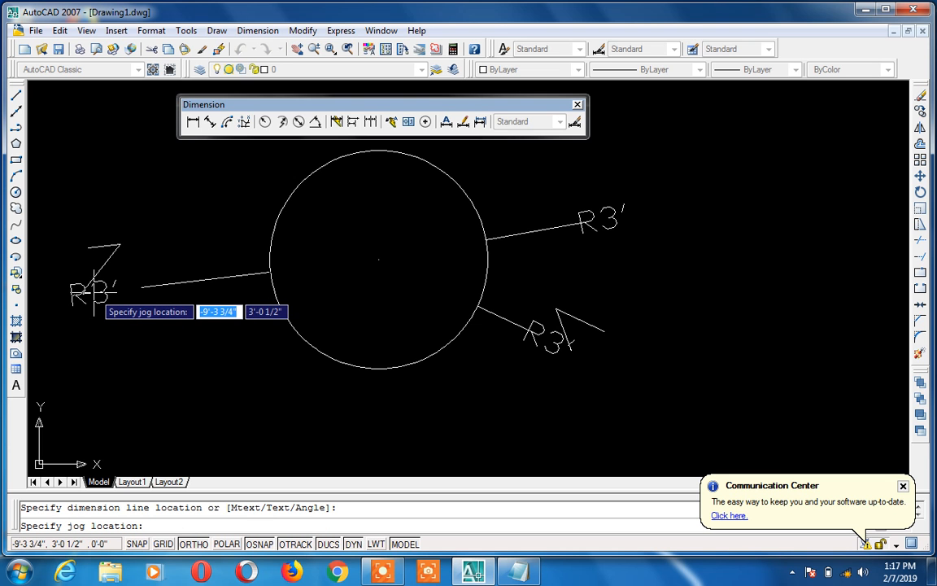
pyautogui.click(174, 302)
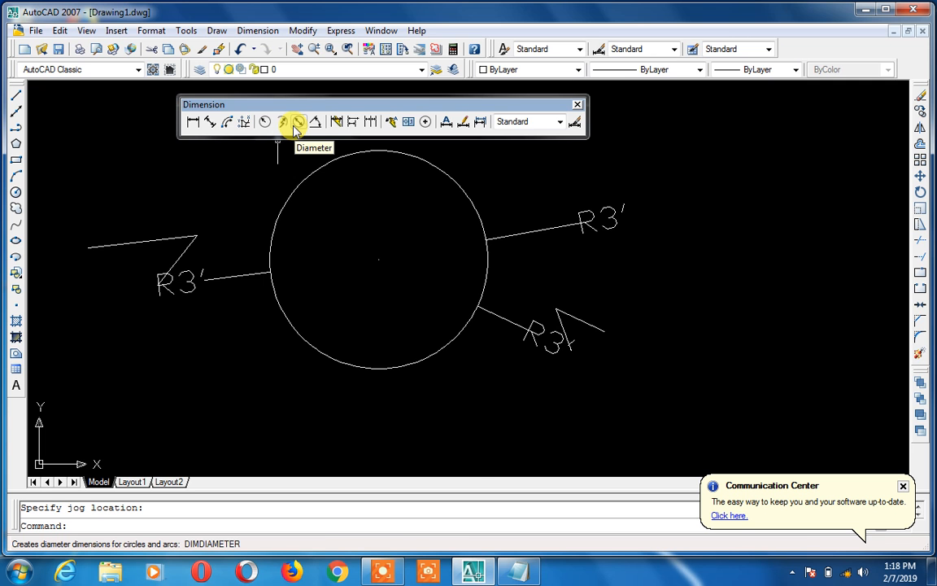
# Switch to Notepad to read the diameter dimension shortcut and return to AutoCAD
pyautogui.click(517, 572)
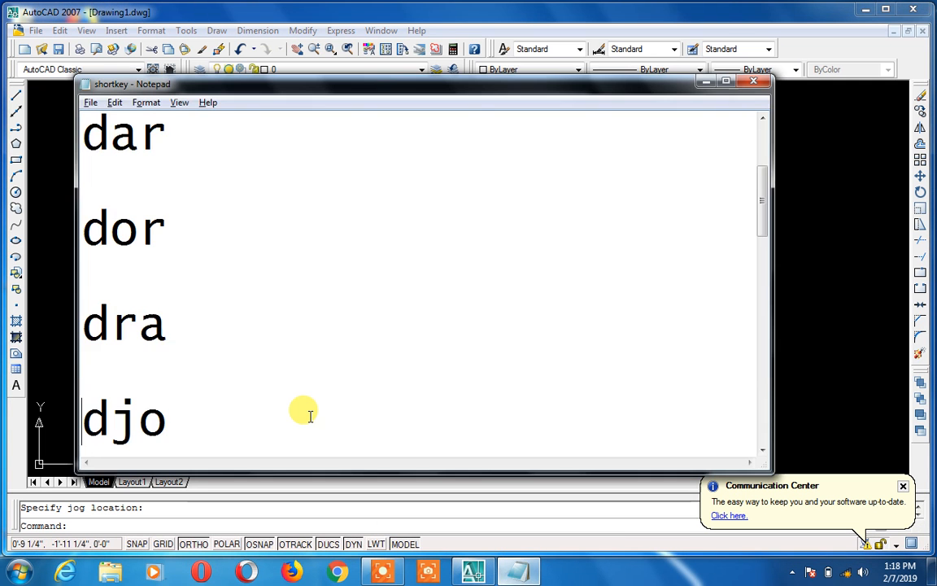
pyautogui.press('Down')
pyautogui.press('Down')
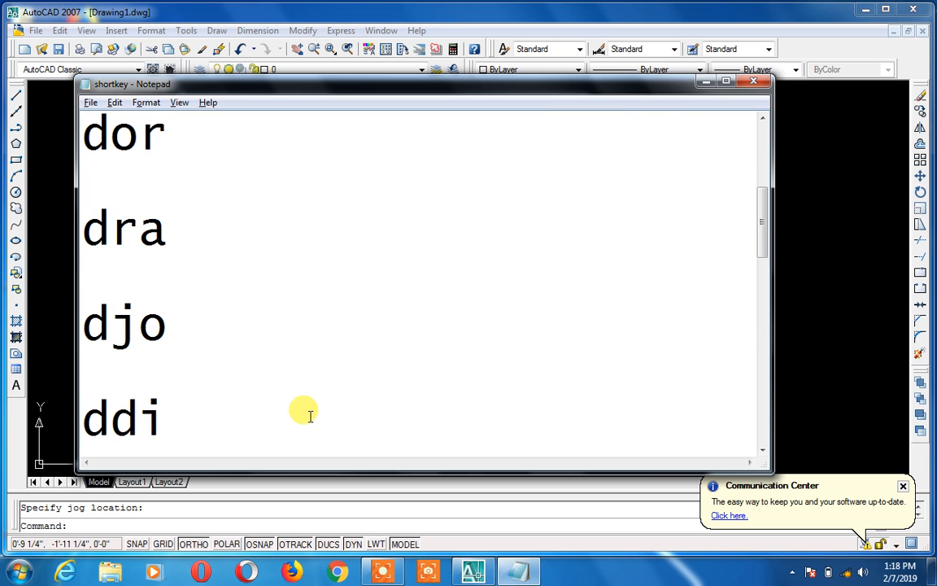
pyautogui.click(705, 81)
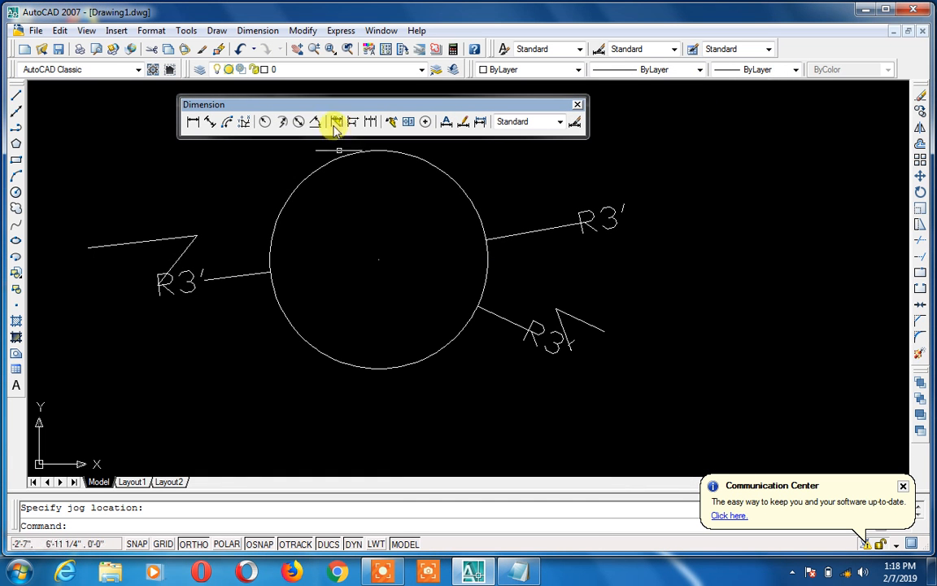
# Add a diameter dimension to the circle with its text inside near the center
pyautogui.click(299, 122)
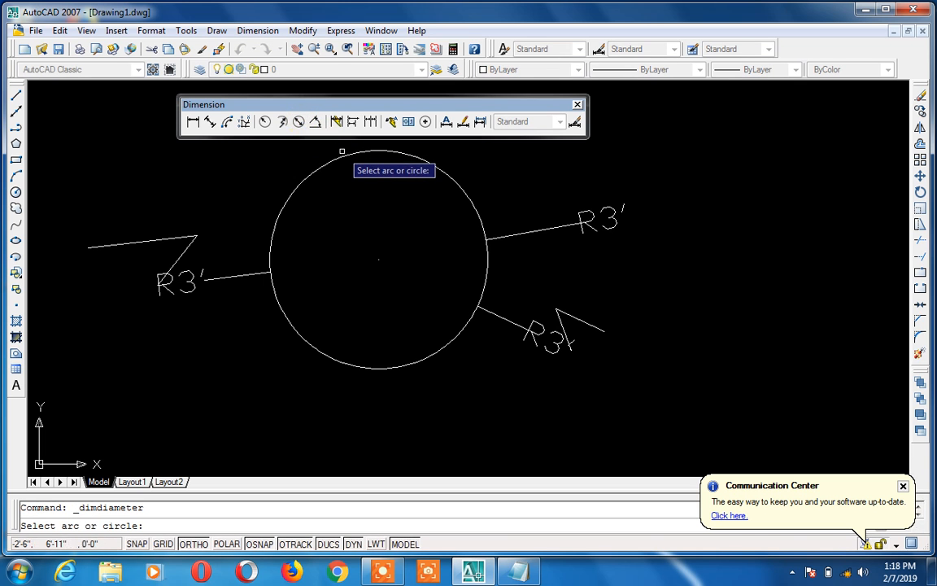
pyautogui.click(344, 154)
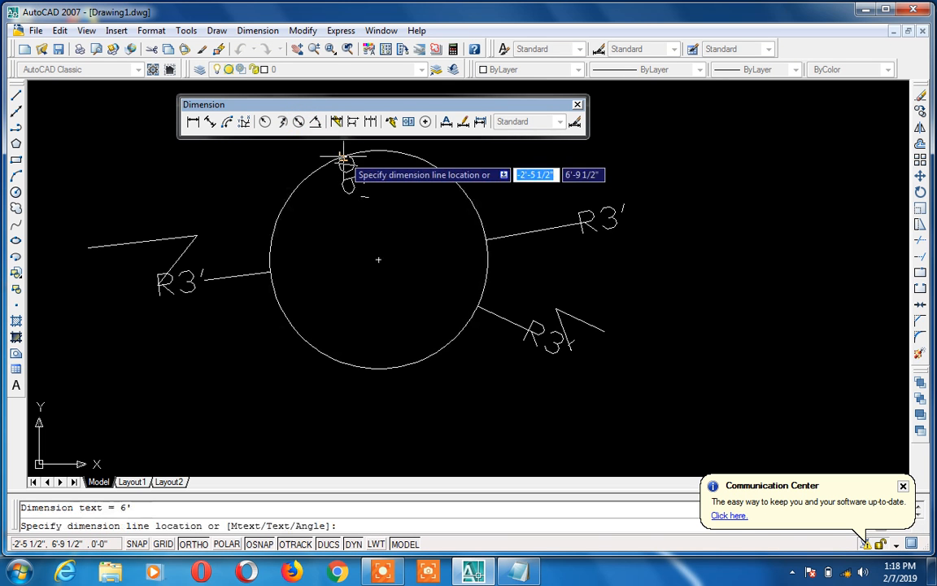
pyautogui.click(358, 245)
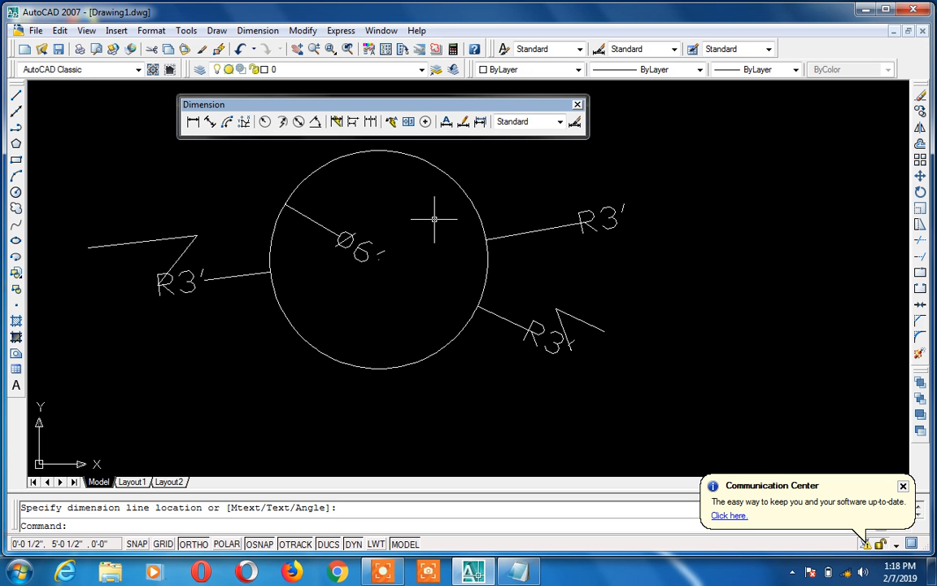
# Delete the circle together with all of its radius, jogged and diameter dimensions
pyautogui.click(561, 181)
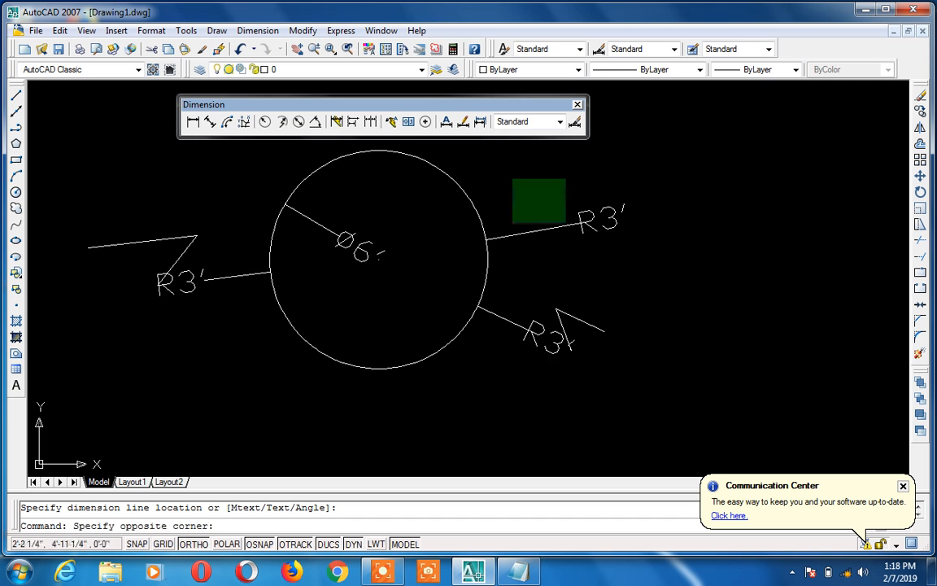
pyautogui.click(180, 372)
pyautogui.press('Delete')
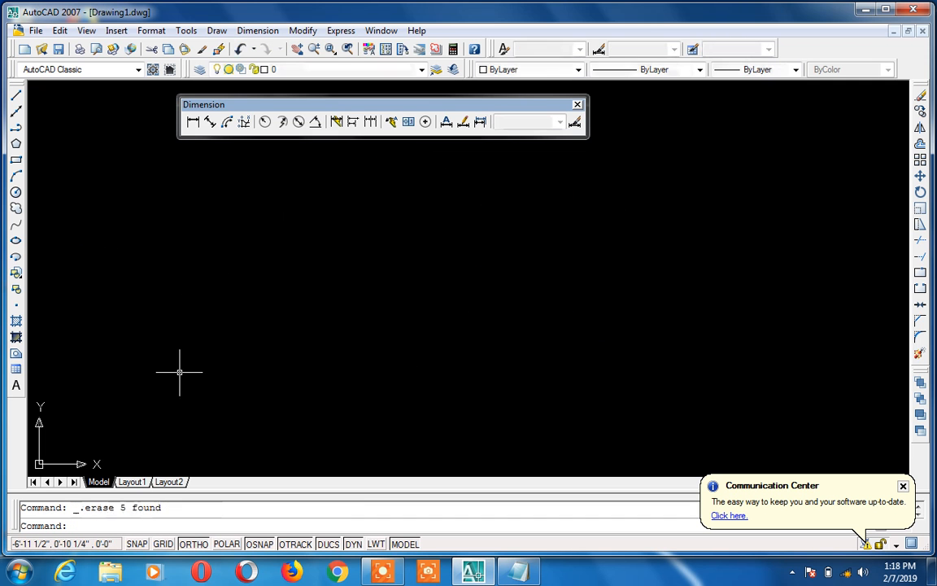
# Draw a circle with a 3' diameter in the lower left part of the drawing area
pyautogui.write('c')
pyautogui.press('Return')
pyautogui.click(261, 314)
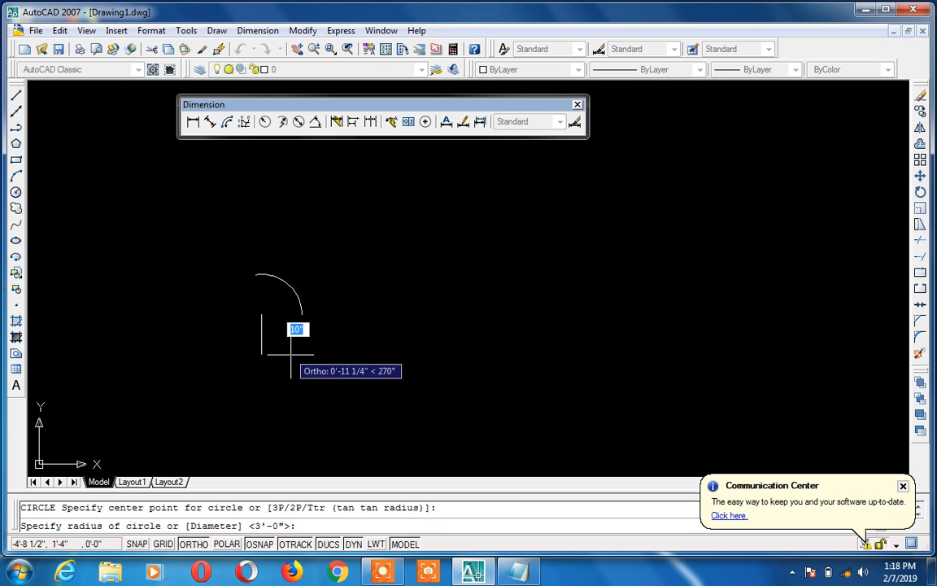
pyautogui.write('d')
pyautogui.press('Return')
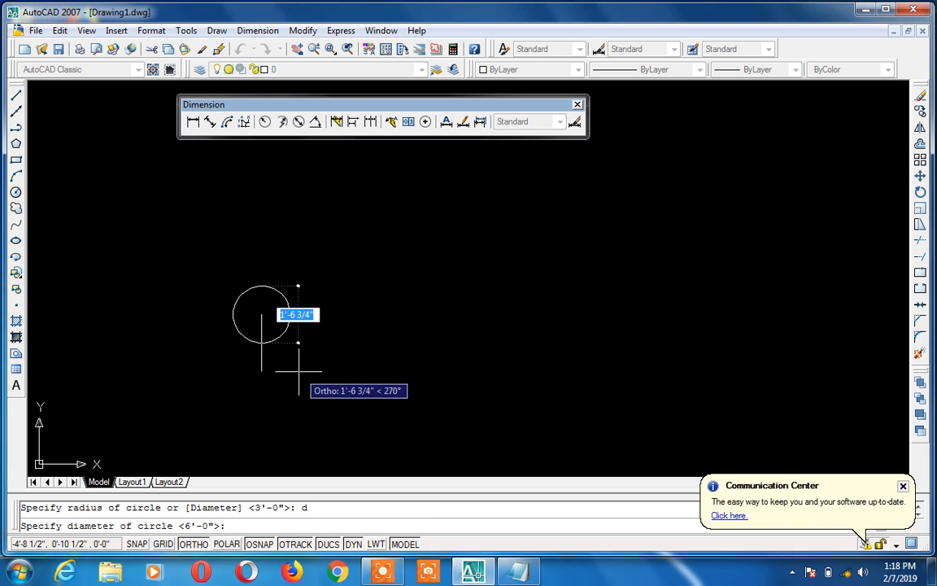
pyautogui.write("3'")
pyautogui.press('Return')
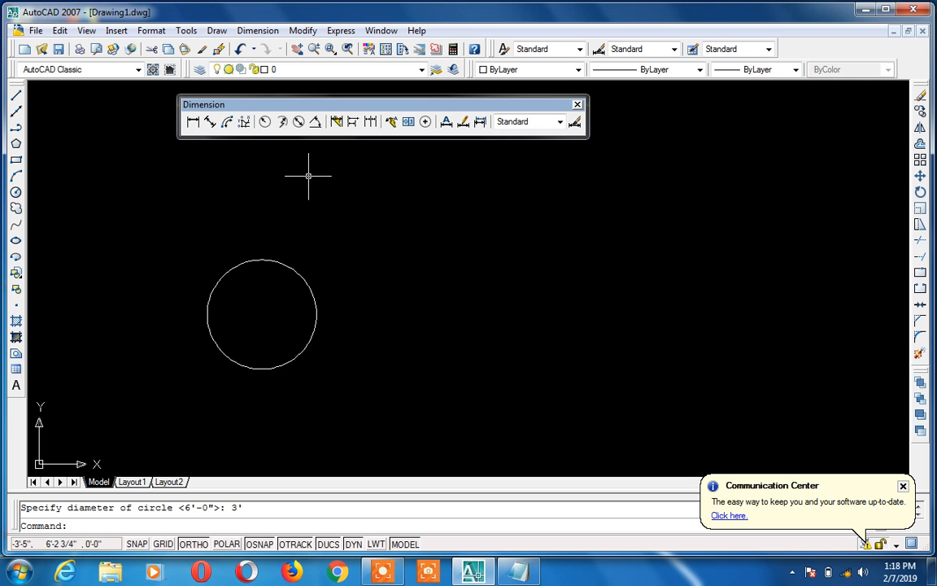
# Place a diameter dimension with its text outside the circle's upper right side, and delete that dimension
pyautogui.click(298, 122)
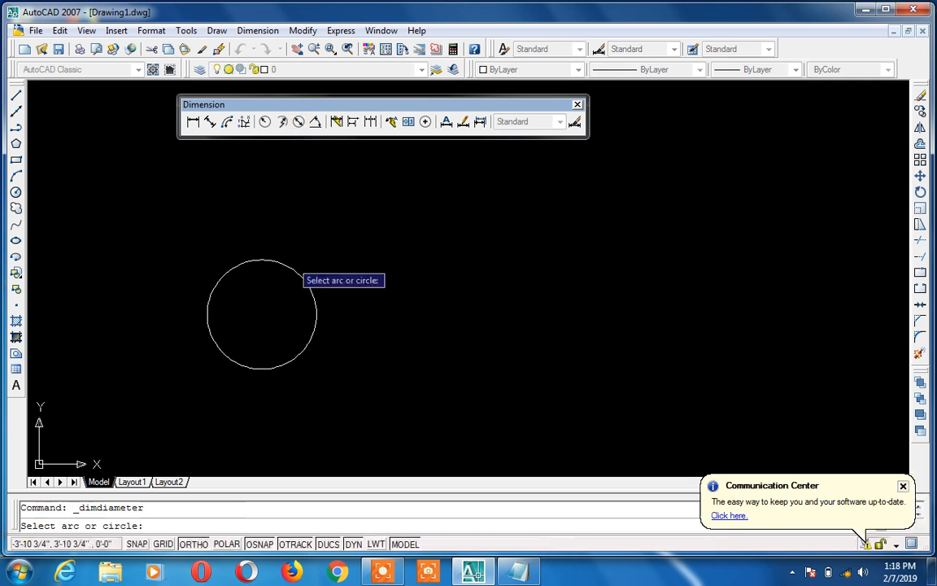
pyautogui.click(291, 266)
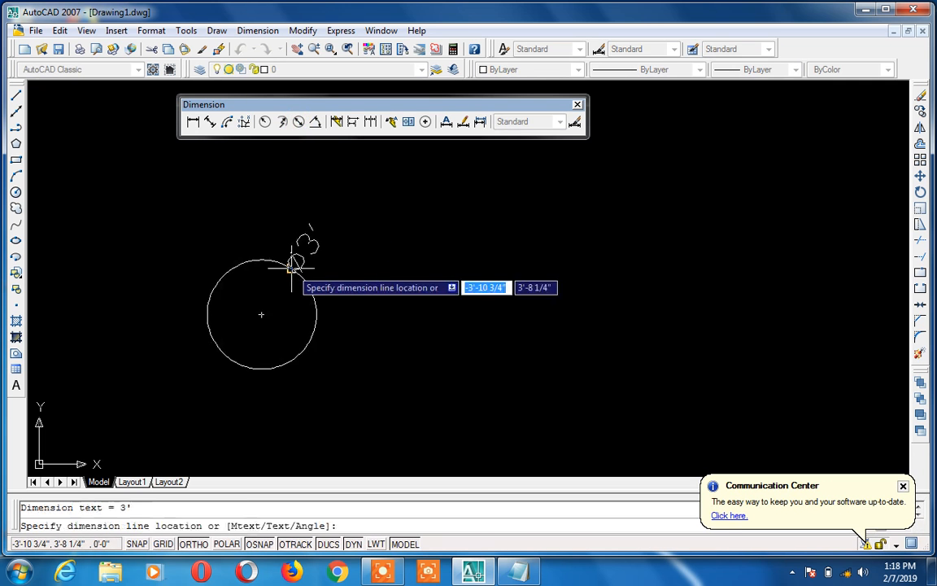
pyautogui.click(419, 268)
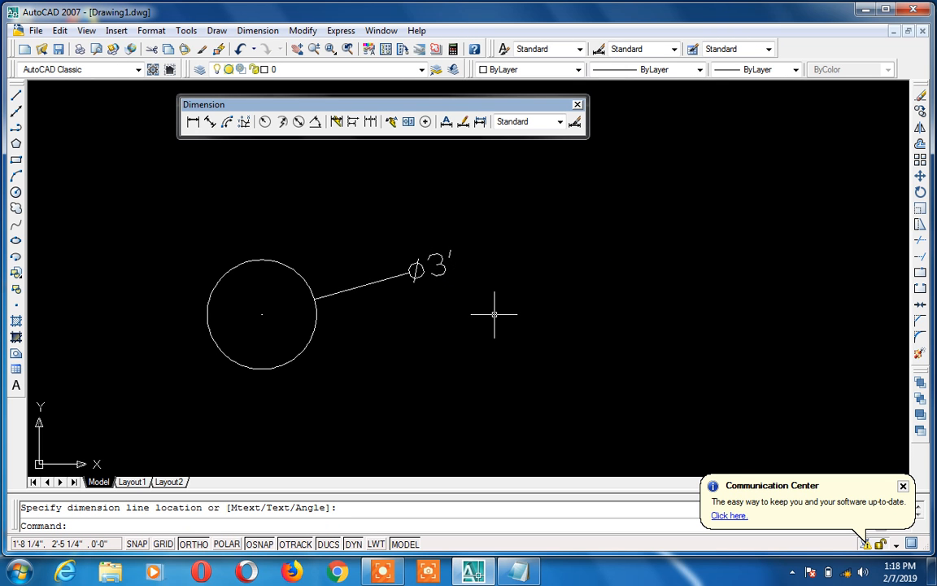
pyautogui.click(443, 268)
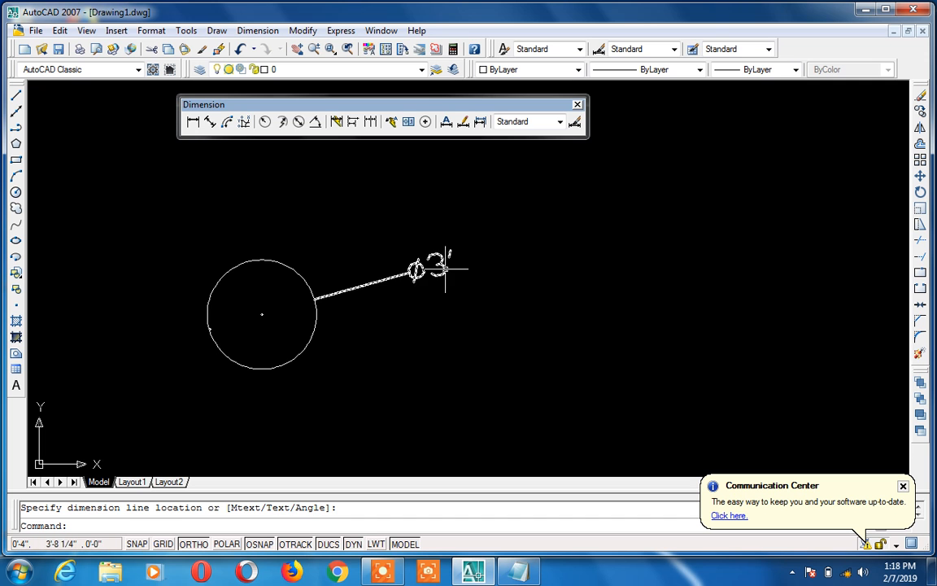
pyautogui.press('Delete')
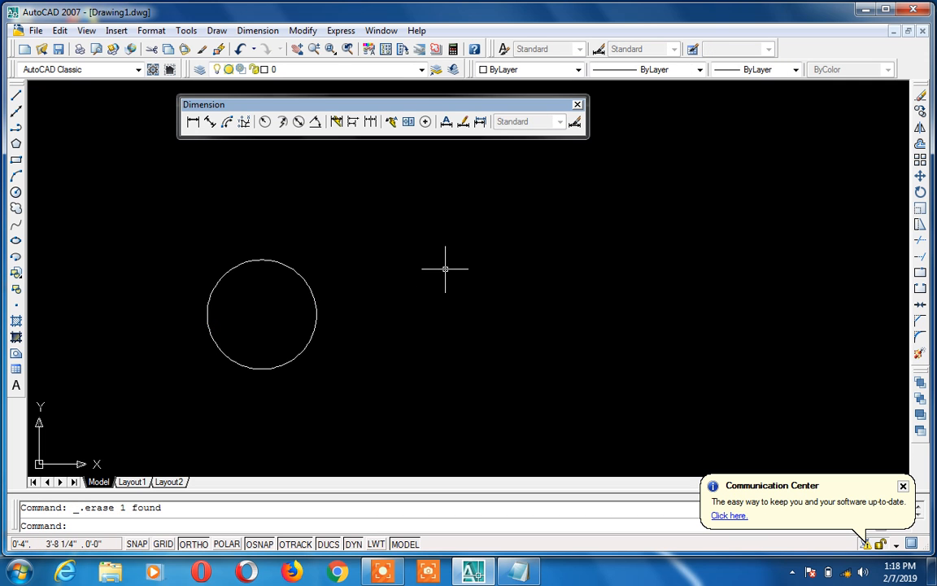
# Add a diameter dimension to the circle with the dimdia command, placing its text outside to the upper right
pyautogui.write('dimdia')
pyautogui.press('Return')
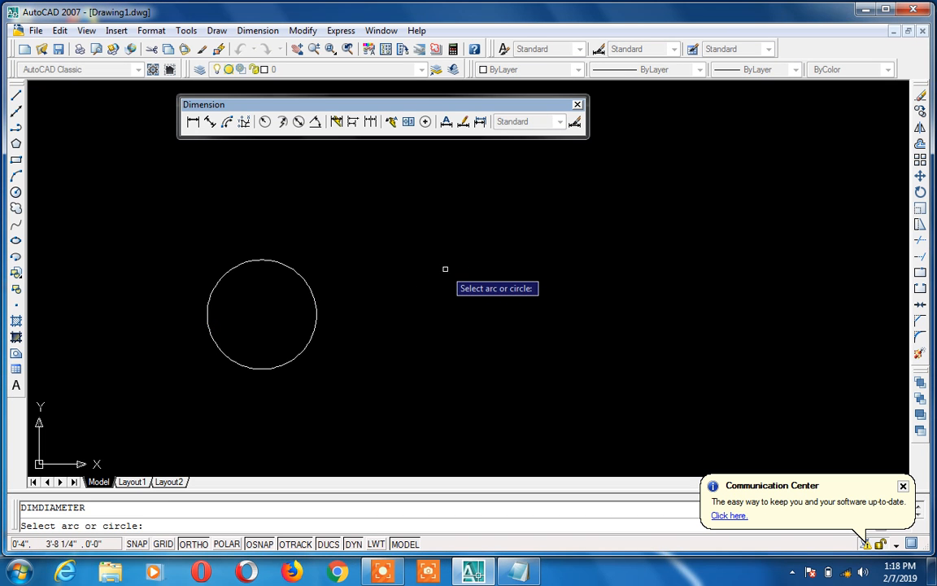
pyautogui.click(312, 289)
pyautogui.click(419, 224)
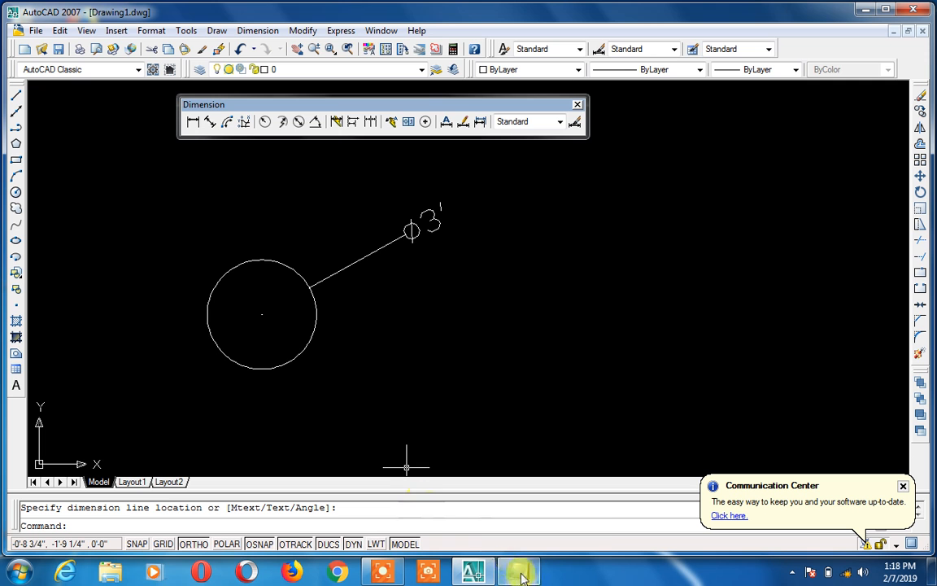
# Switch to Notepad to read the radius dimension shortcut in the shortkey file and return to AutoCAD
pyautogui.moveTo(522, 575)
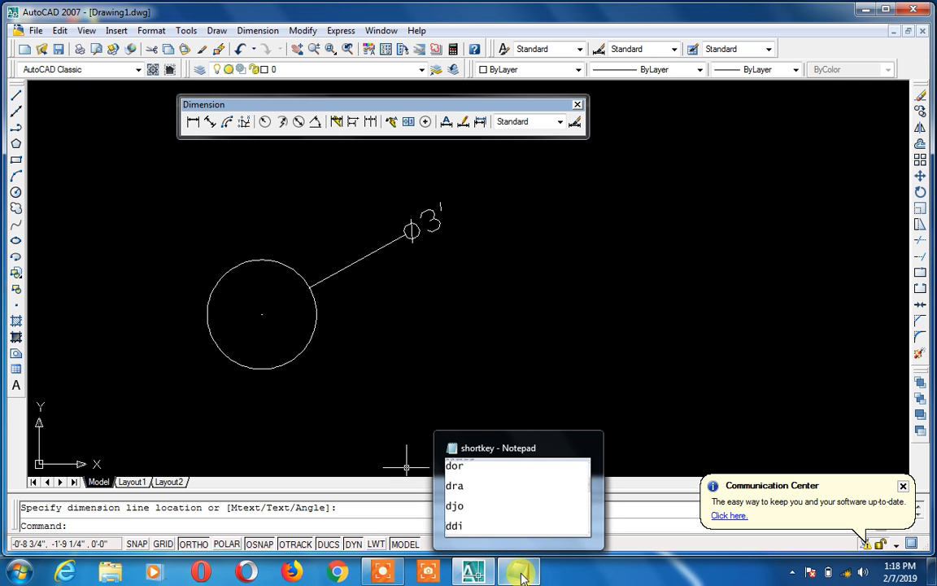
pyautogui.click(521, 575)
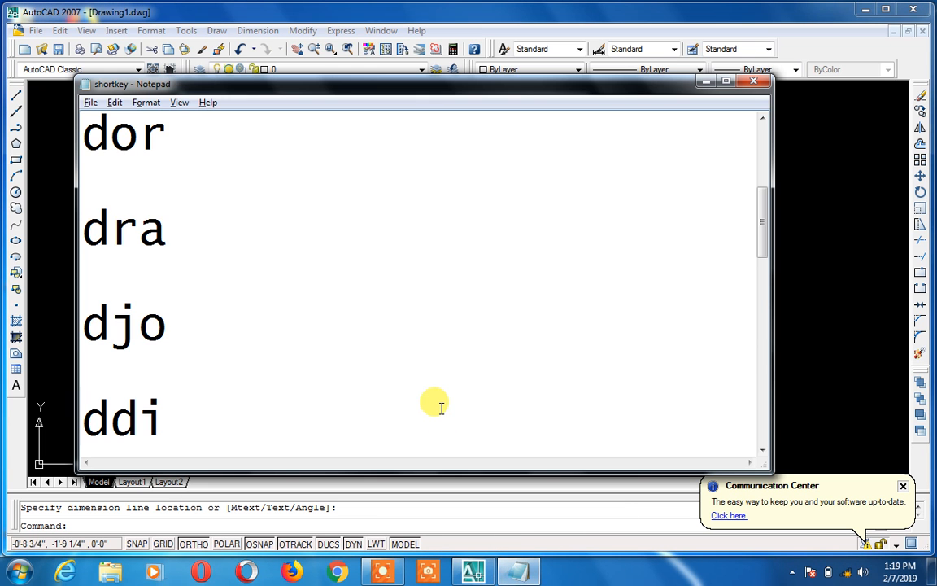
pyautogui.click(705, 83)
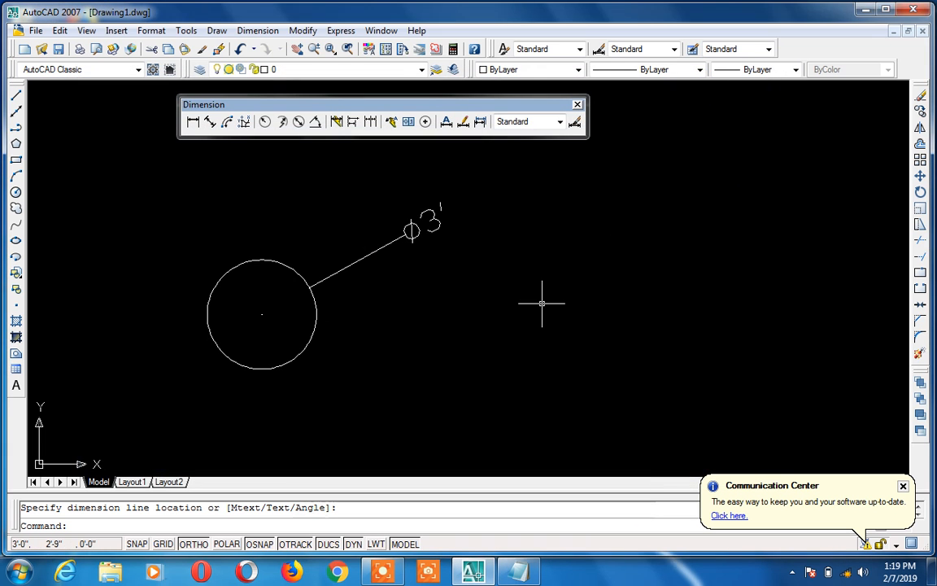
# Add a radius dimension to the circle with the dra shortcut, placing its text outside to the lower right
pyautogui.press('Escape')
pyautogui.write('dra')
pyautogui.press('Return')
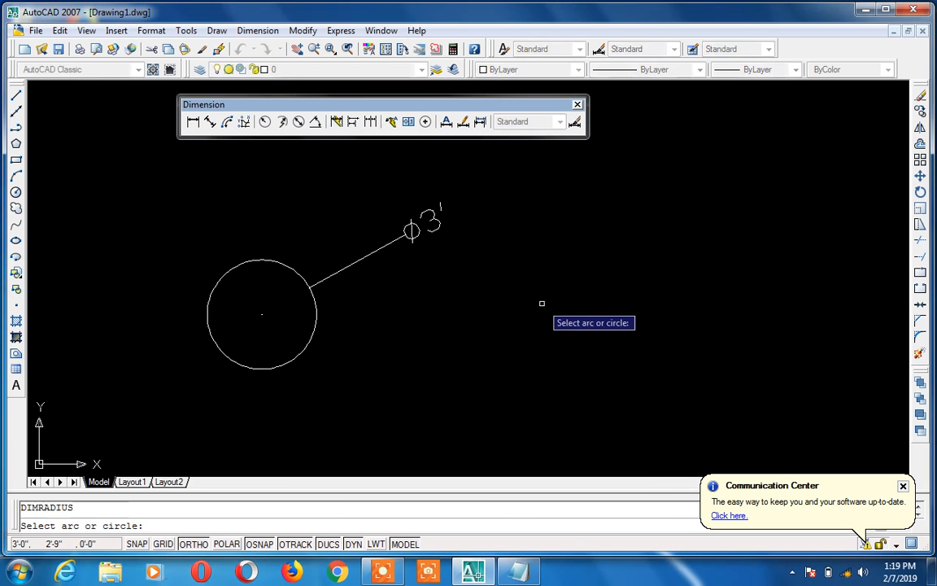
pyautogui.click(315, 322)
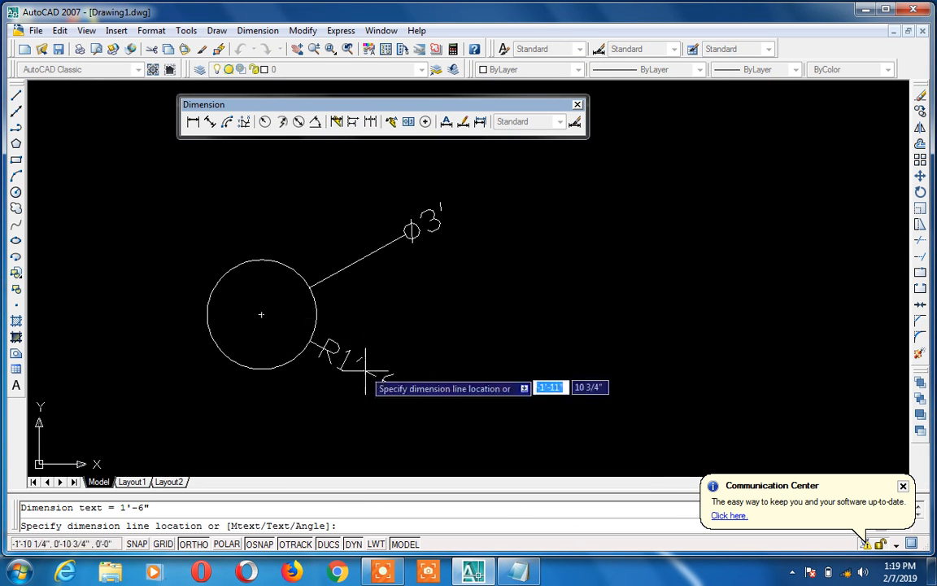
pyautogui.click(368, 377)
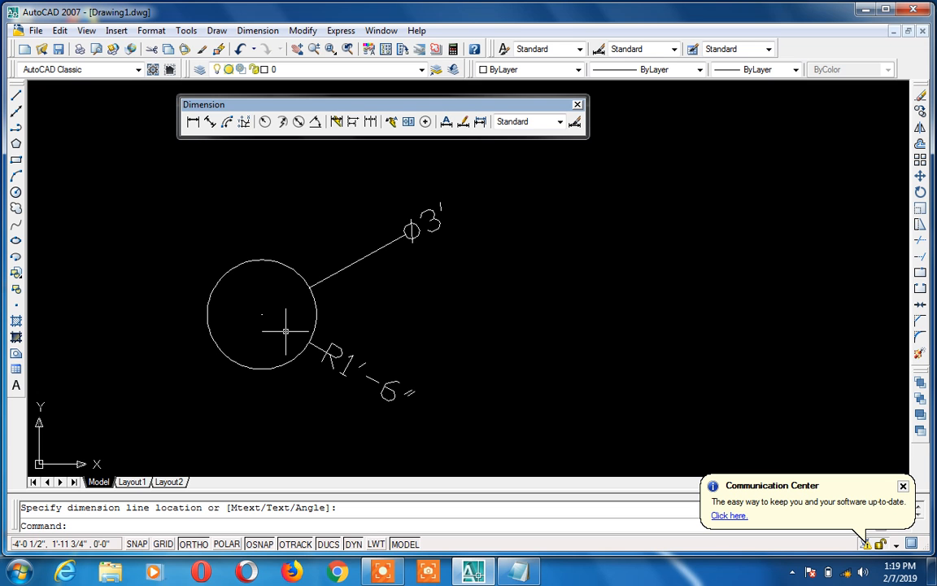
# Delete the circle together with its diameter and radius dimensions
pyautogui.click(346, 237)
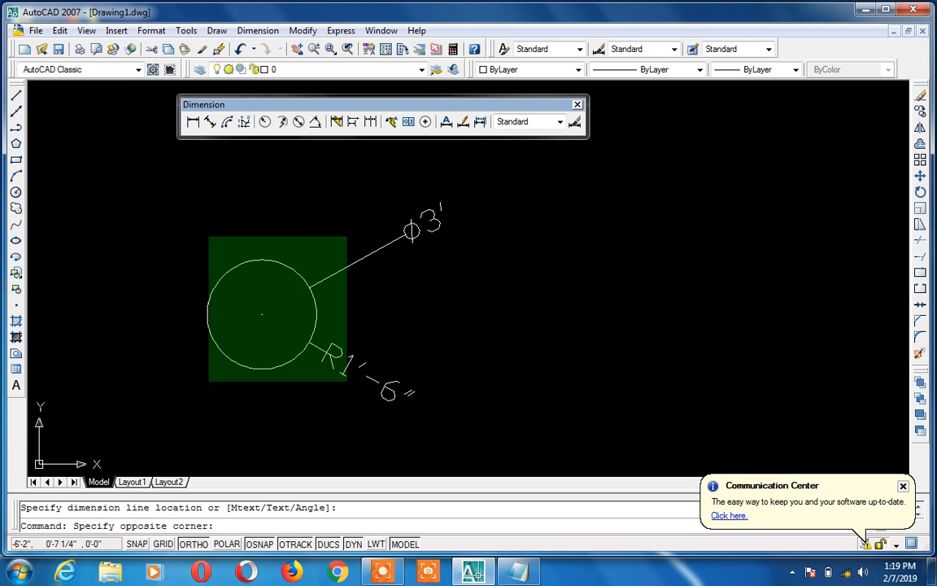
pyautogui.click(155, 391)
pyautogui.press('Delete')
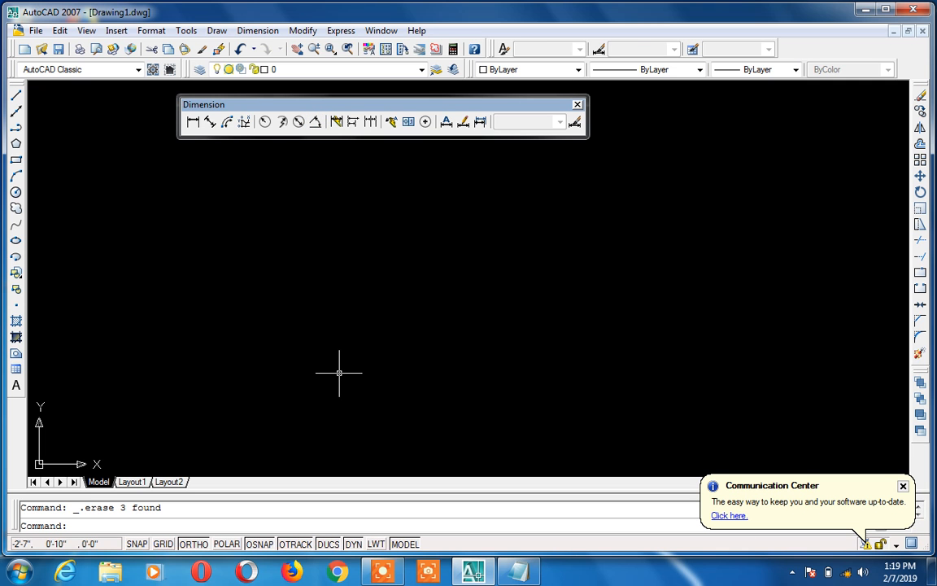
# With Ortho off, draw two lines from a shared lower endpoint, one slanting up-left and one vertical, about 55° apart
pyautogui.write('l')
pyautogui.press('Return')
pyautogui.click(402, 383)
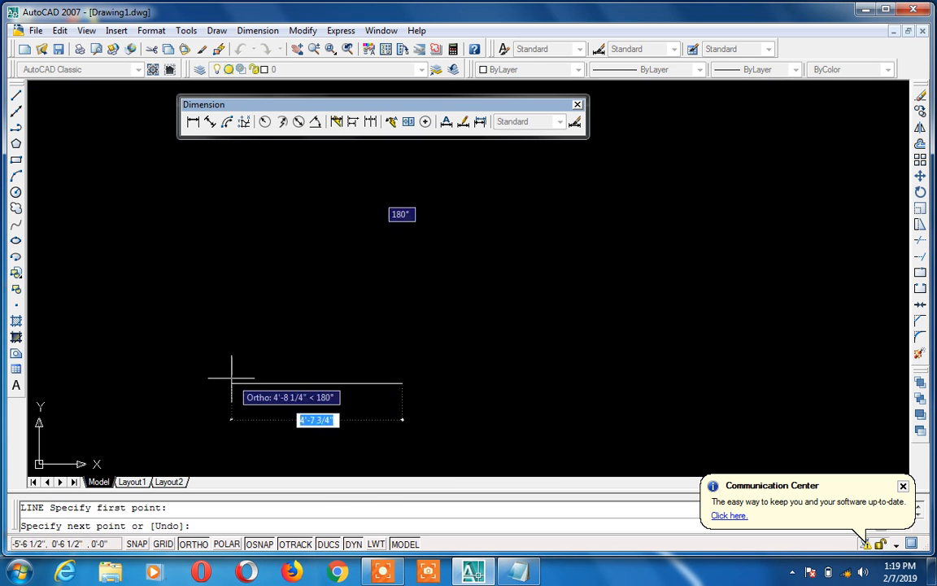
pyautogui.press('F8')
pyautogui.click(268, 289)
pyautogui.press('Return')
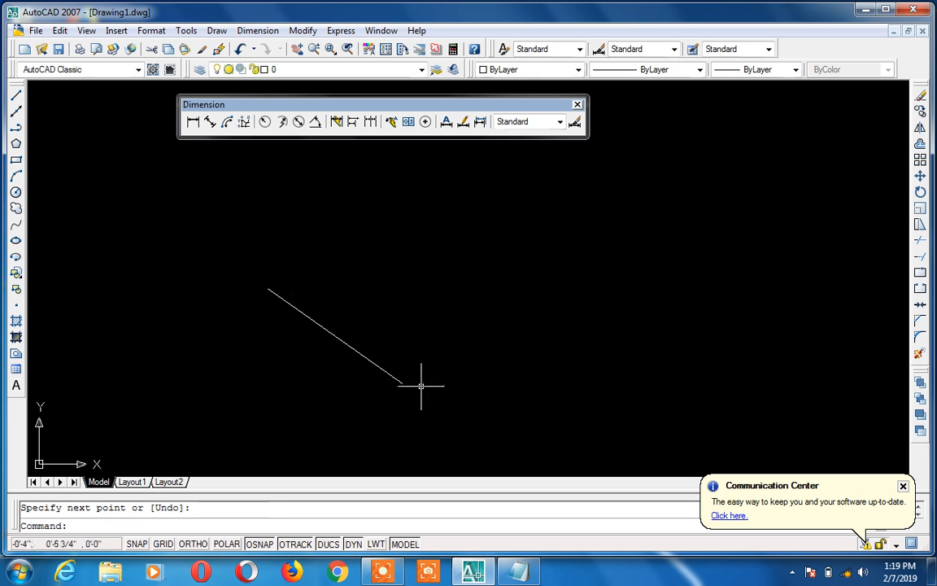
pyautogui.press('Return')
pyautogui.click(403, 383)
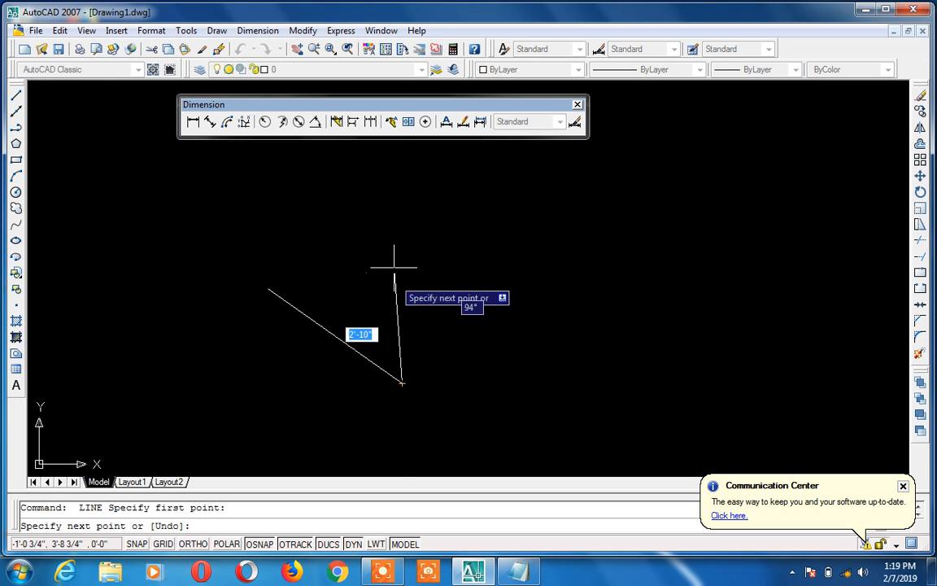
pyautogui.click(402, 241)
pyautogui.press('Return')
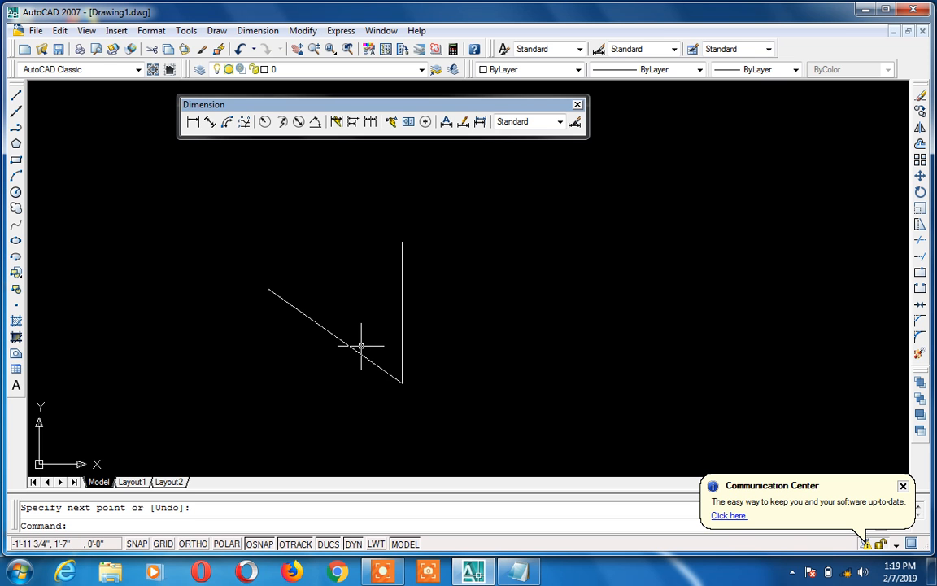
# Place an angular dimension between the slanted and vertical lines, and delete that dimension
pyautogui.click(319, 130)
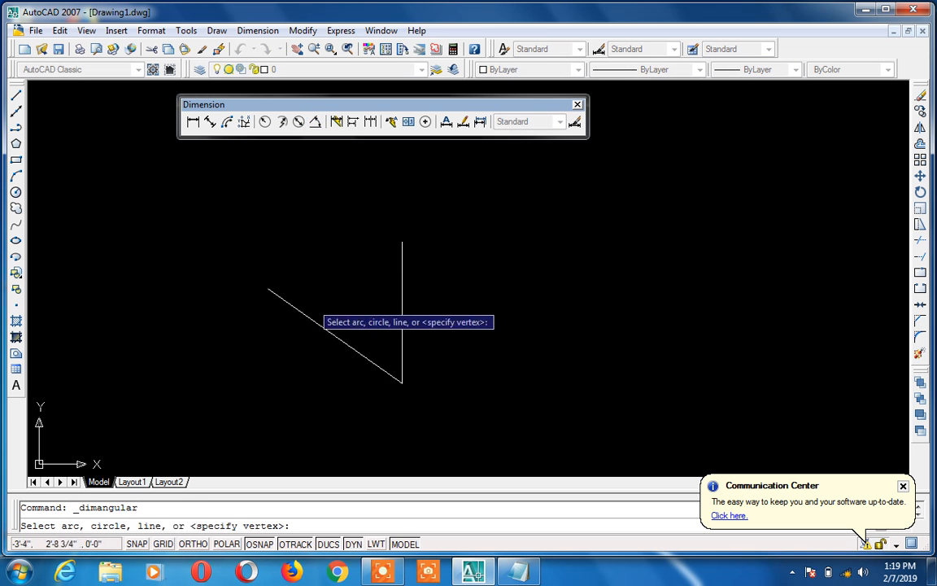
pyautogui.click(307, 314)
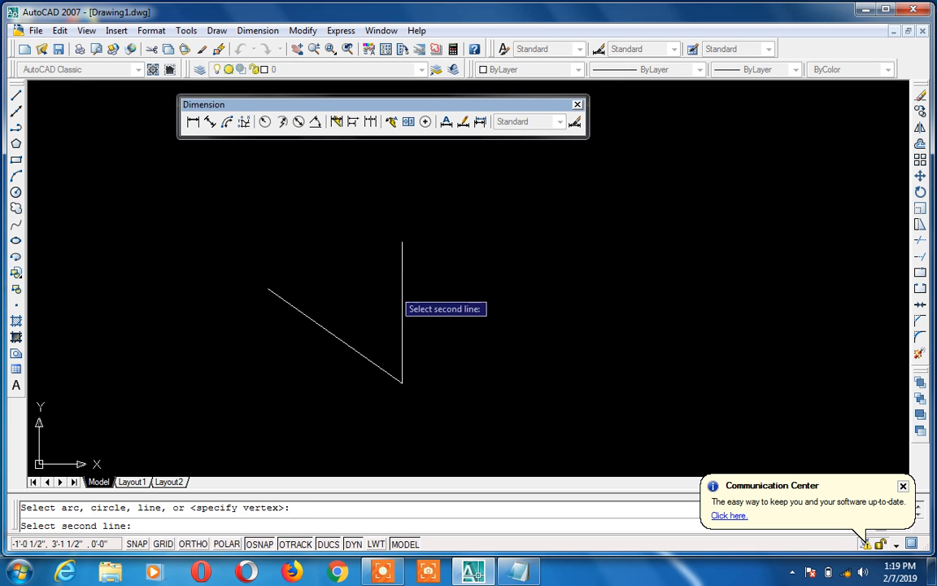
pyautogui.click(402, 288)
pyautogui.click(382, 267)
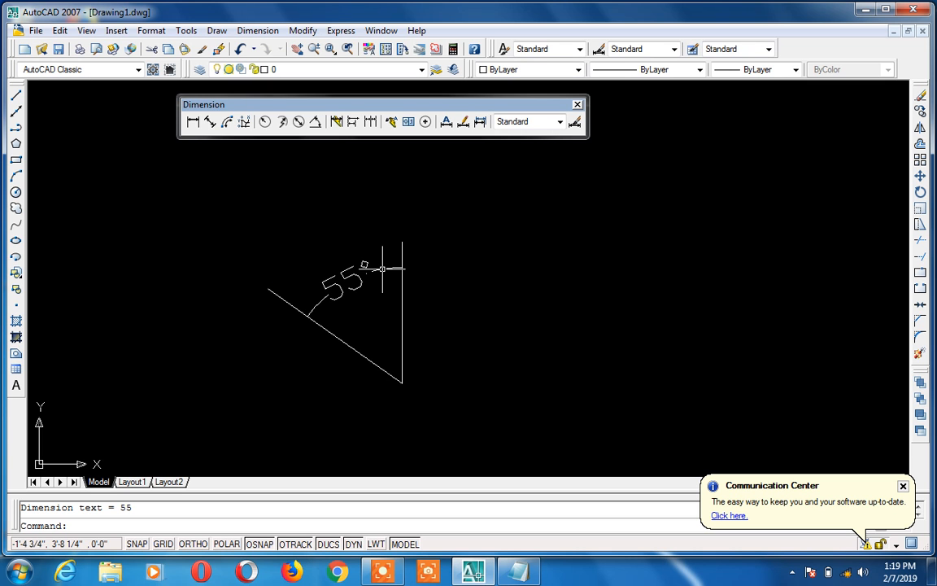
pyautogui.click(382, 267)
pyautogui.press('Delete')
# Switch to Notepad to read the angular dimension shortcut below ddi and return to AutoCAD
pyautogui.hotkey('alt', 'Tab')
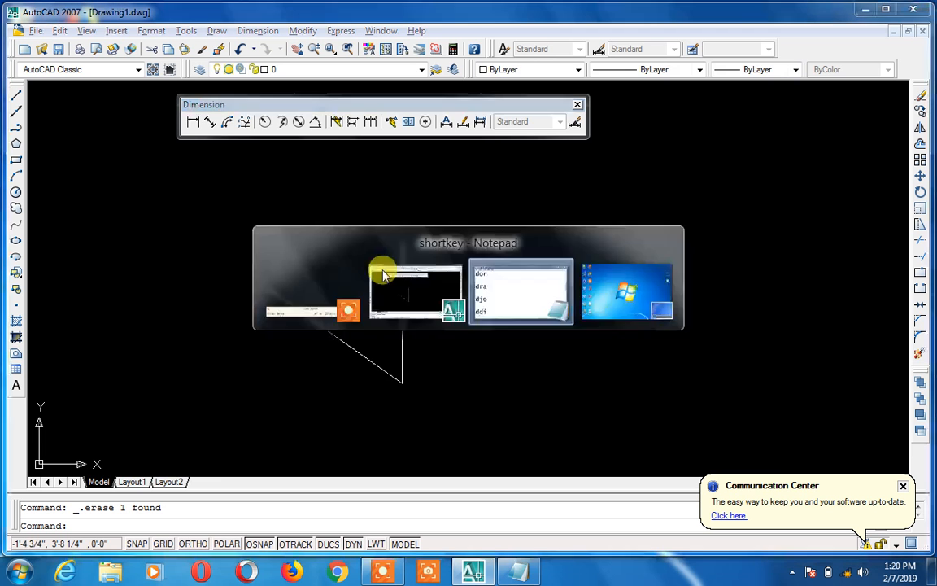
pyautogui.press('Down')
pyautogui.press('Down')
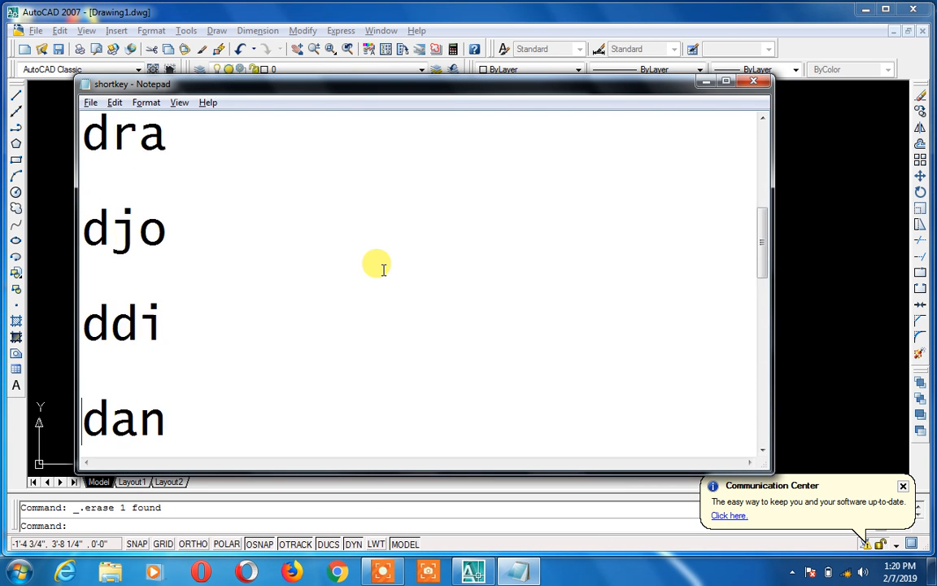
pyautogui.press('Down')
pyautogui.hotkey('alt', 'Tab')
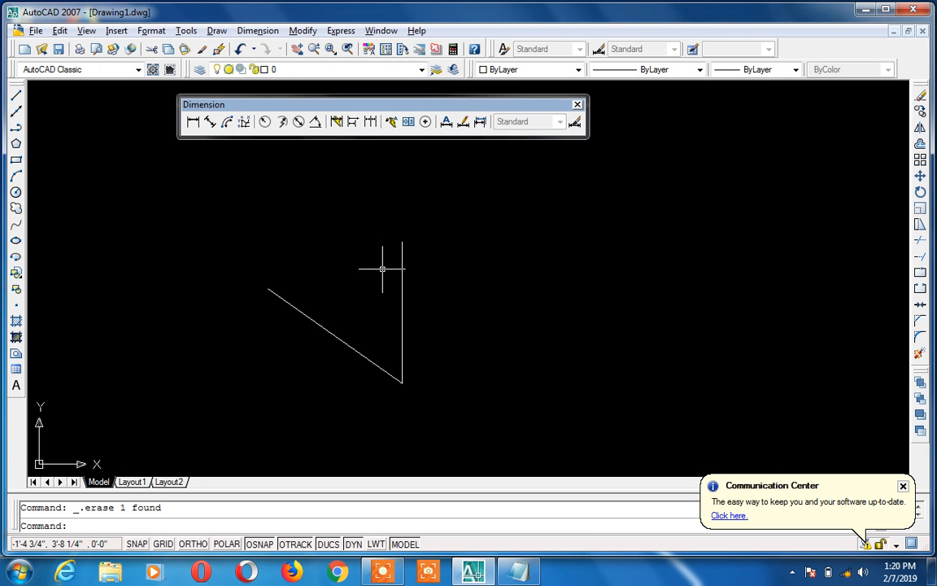
# Add an angular dimension between the vertical and slanted lines with the dan shortcut, placing its arc inside the angle
pyautogui.write('dan')
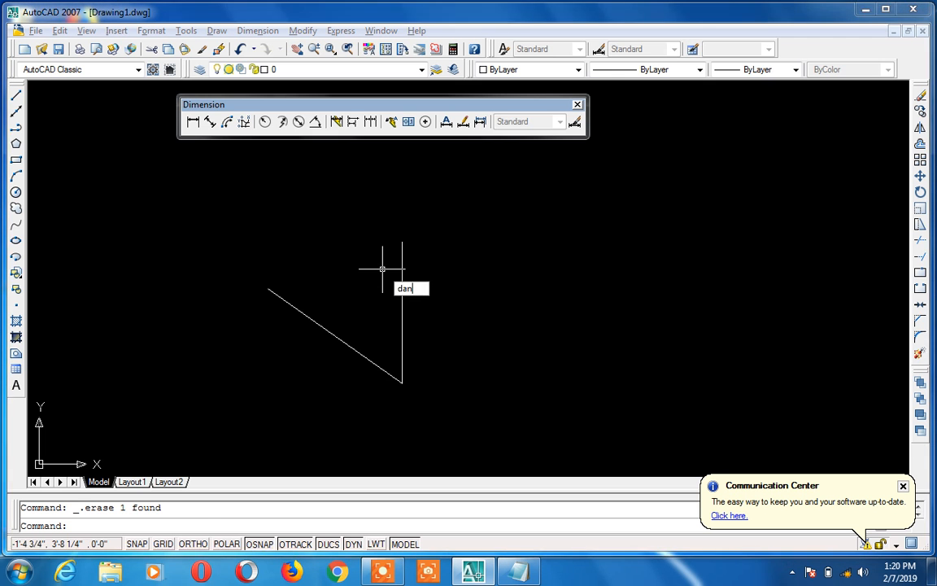
pyautogui.press('Return')
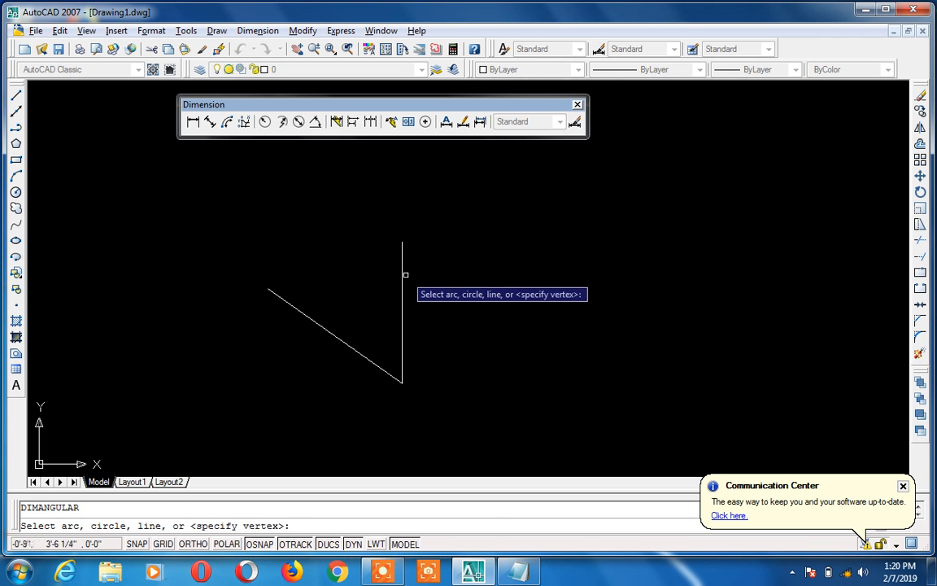
pyautogui.click(402, 278)
pyautogui.click(322, 327)
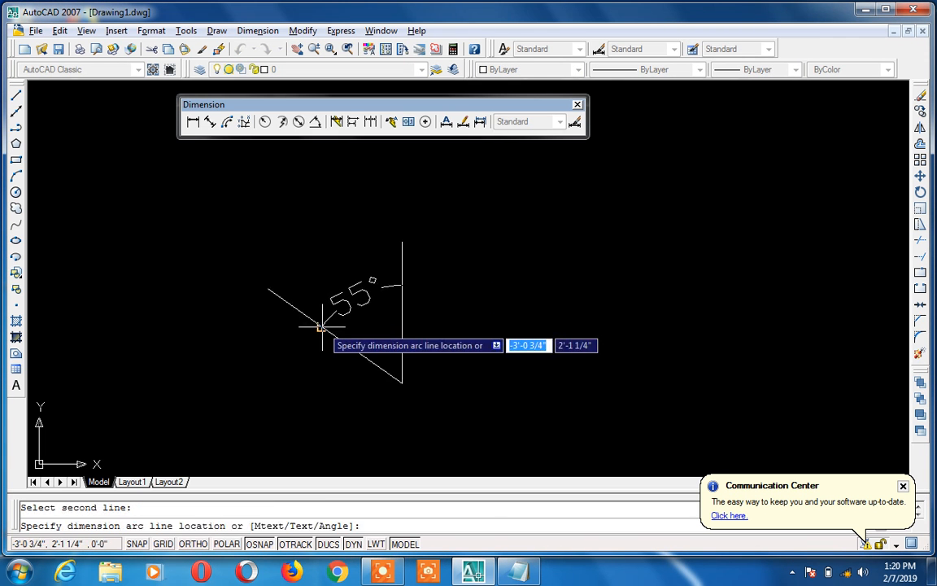
pyautogui.click(315, 308)
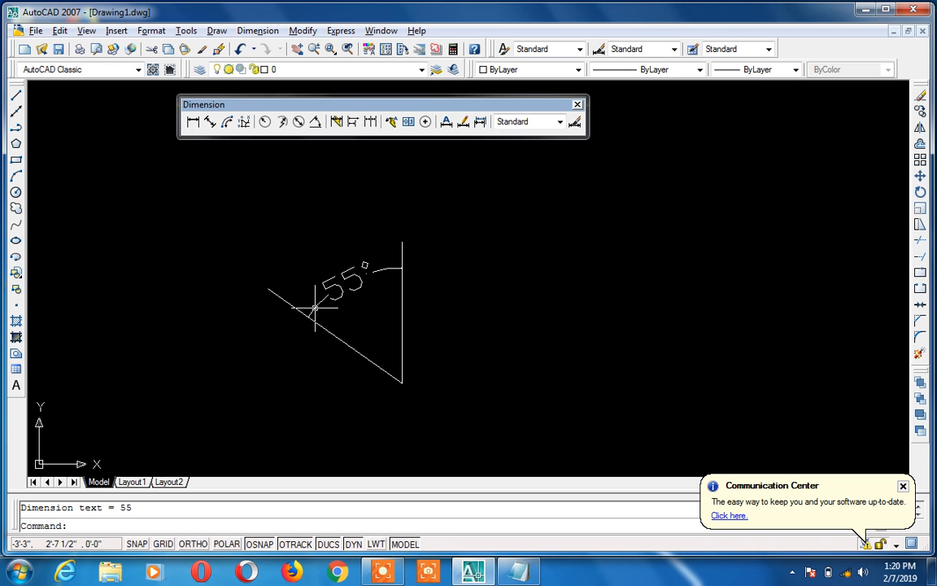
pyautogui.click(425, 233)
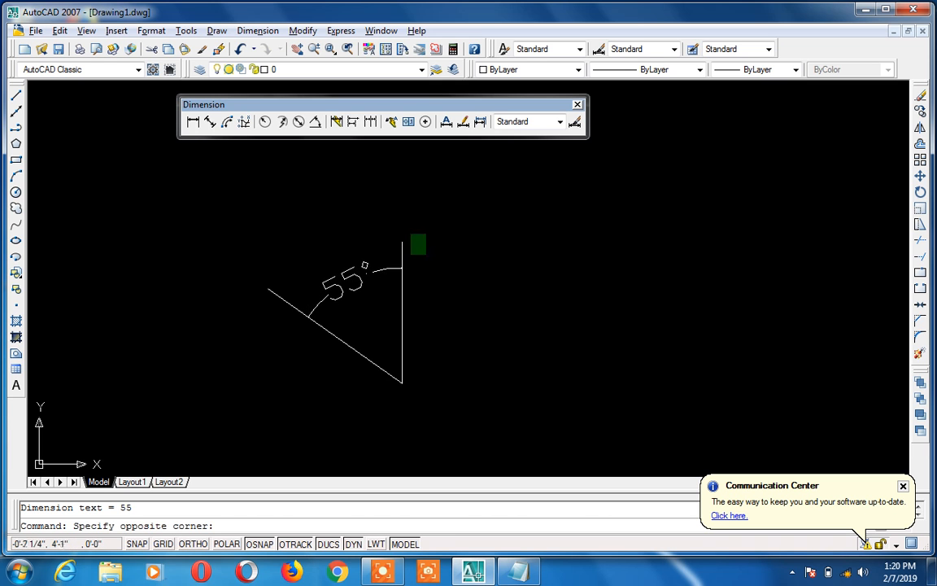
pyautogui.press('Escape')
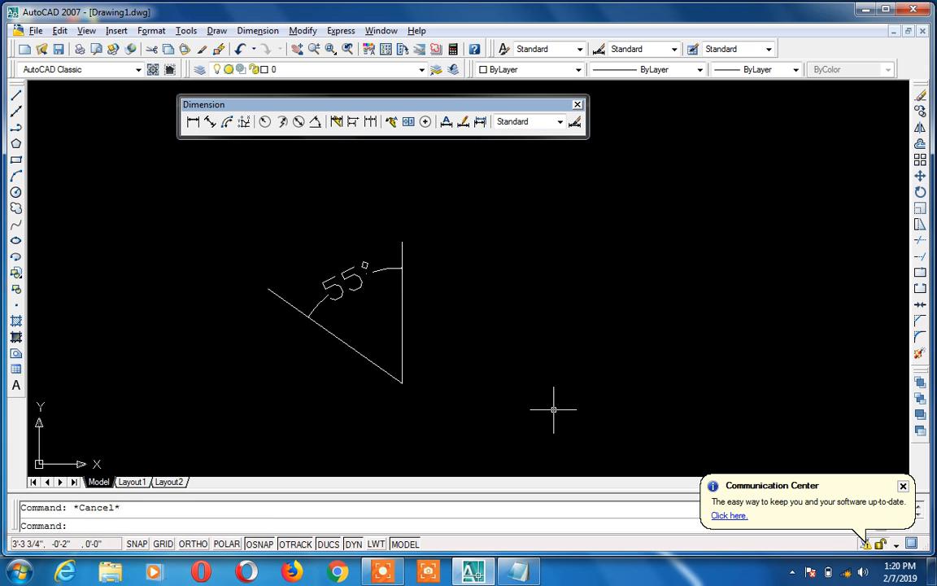
# Start a line at a point in the empty area right of the dimensioned 55° angle
pyautogui.write('l')
pyautogui.press('Return')
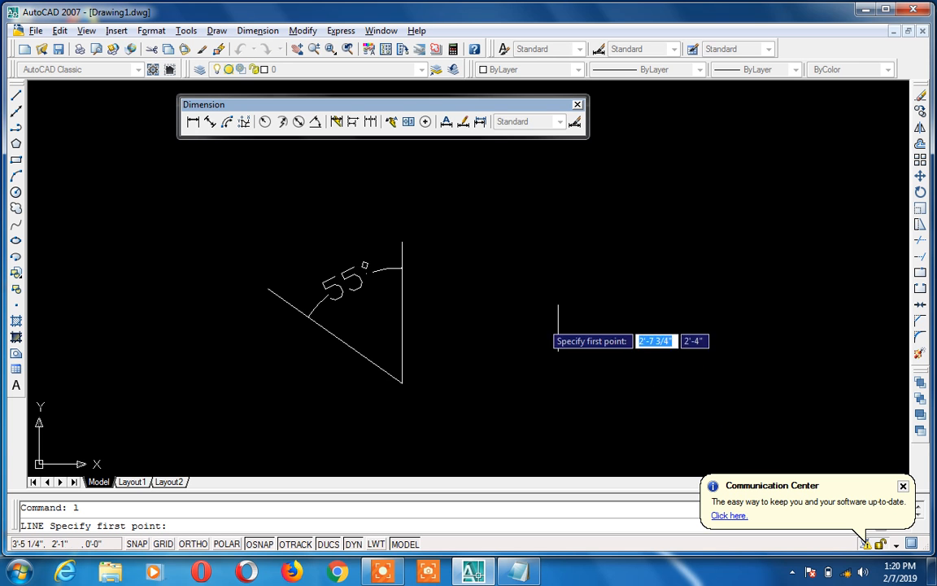
pyautogui.click(602, 349)
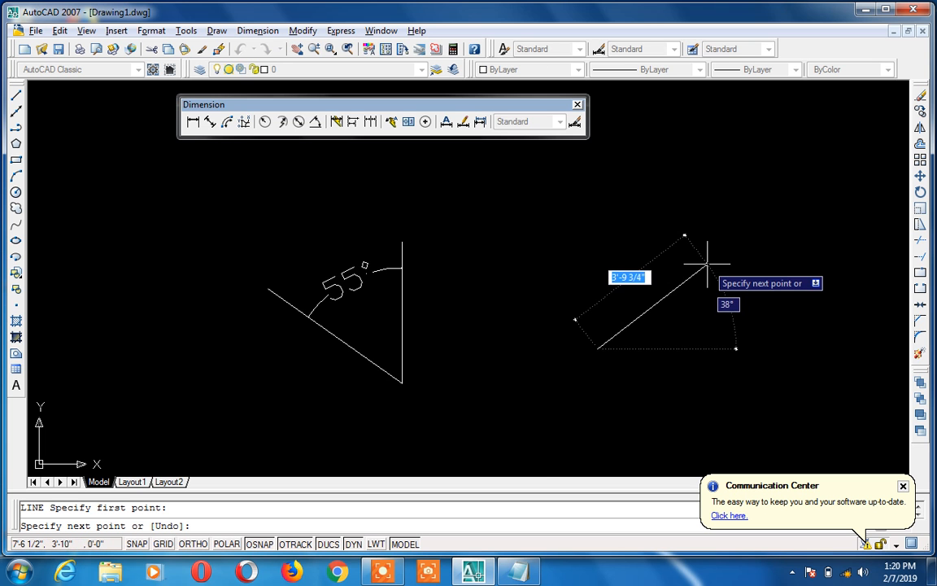
# Switch to Notepad, write an @ sign above djo and erase it, and return to AutoCAD
pyautogui.click(519, 571)
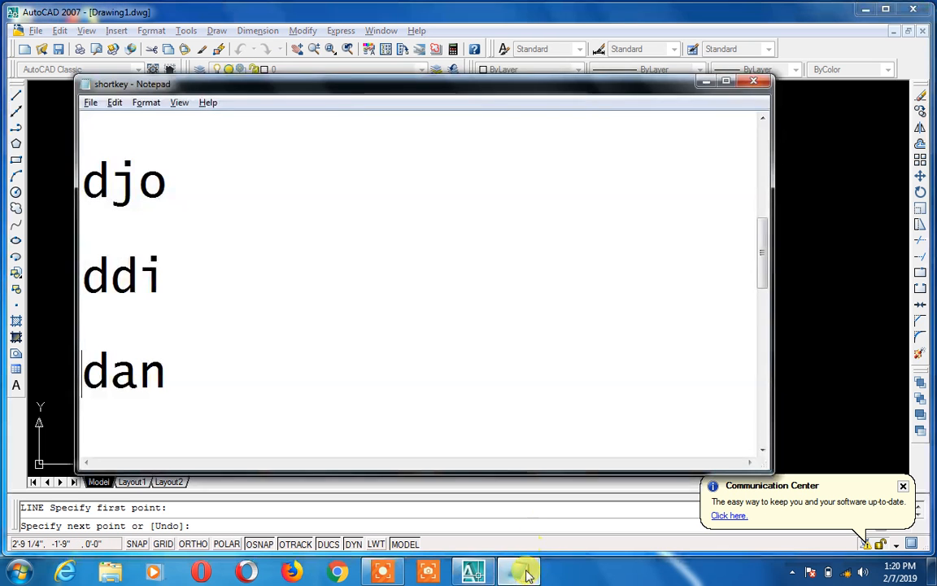
pyautogui.click(180, 149)
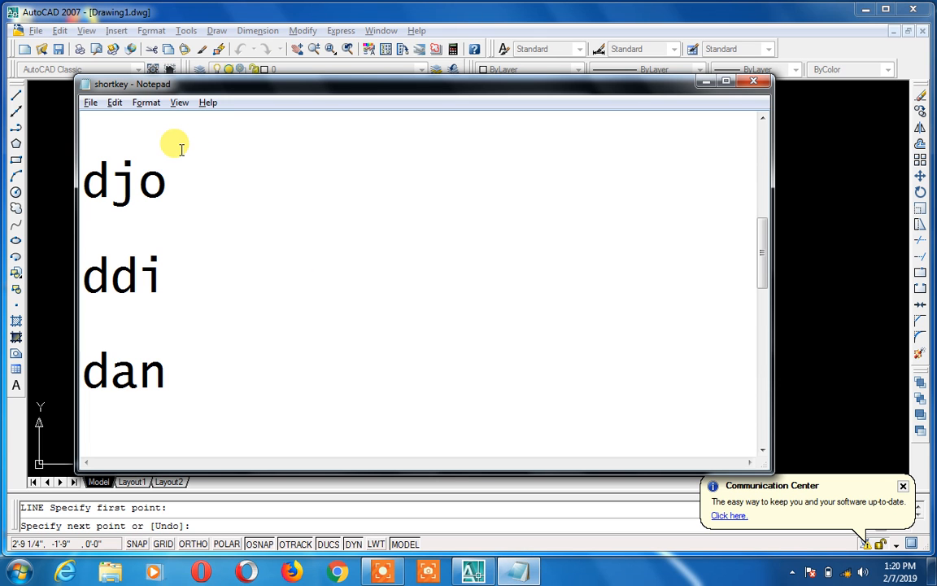
pyautogui.write('@')
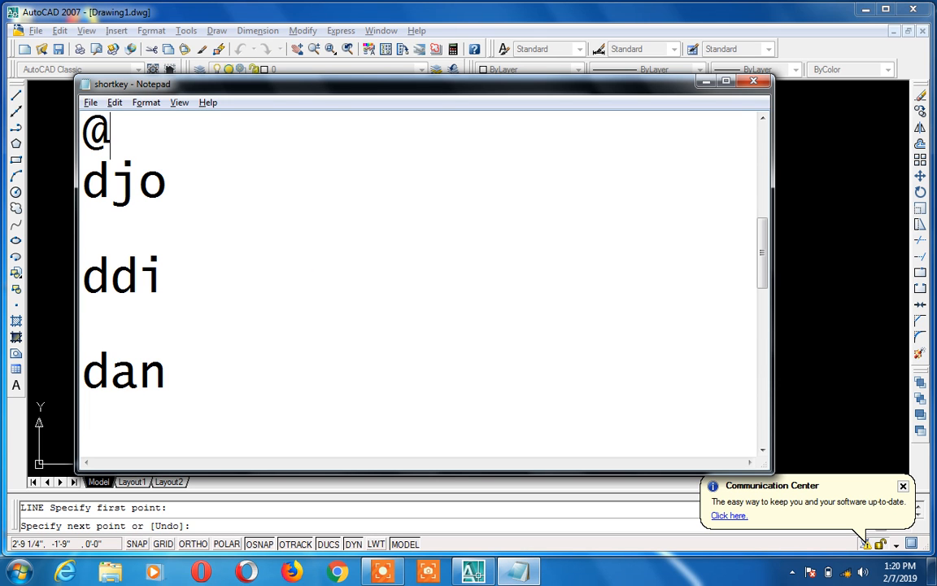
pyautogui.press('Return')
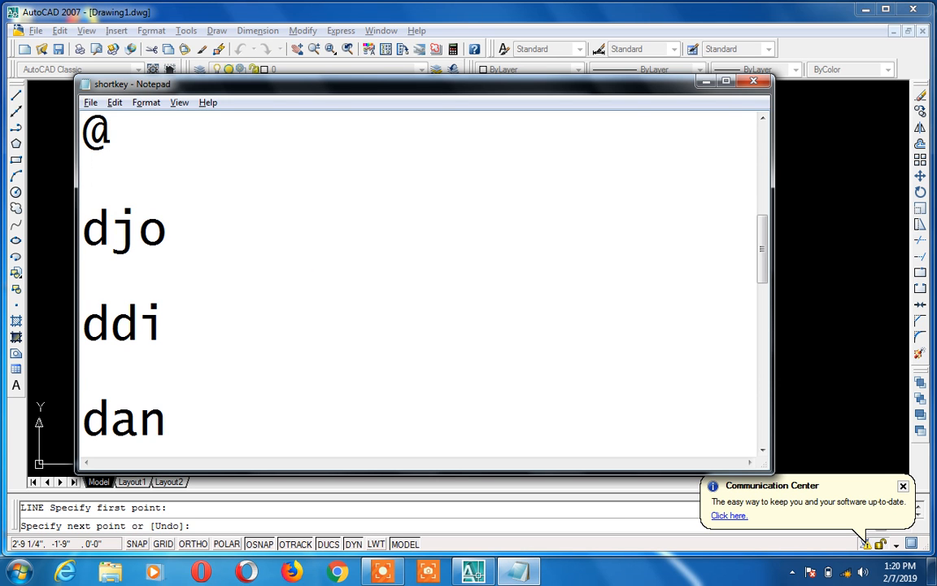
pyautogui.click(182, 148)
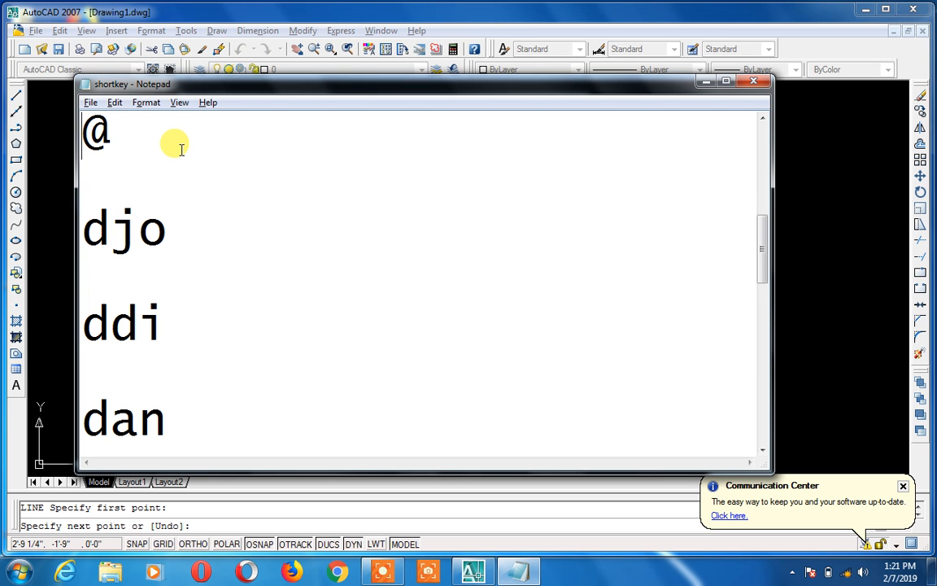
pyautogui.press('BackSpace')
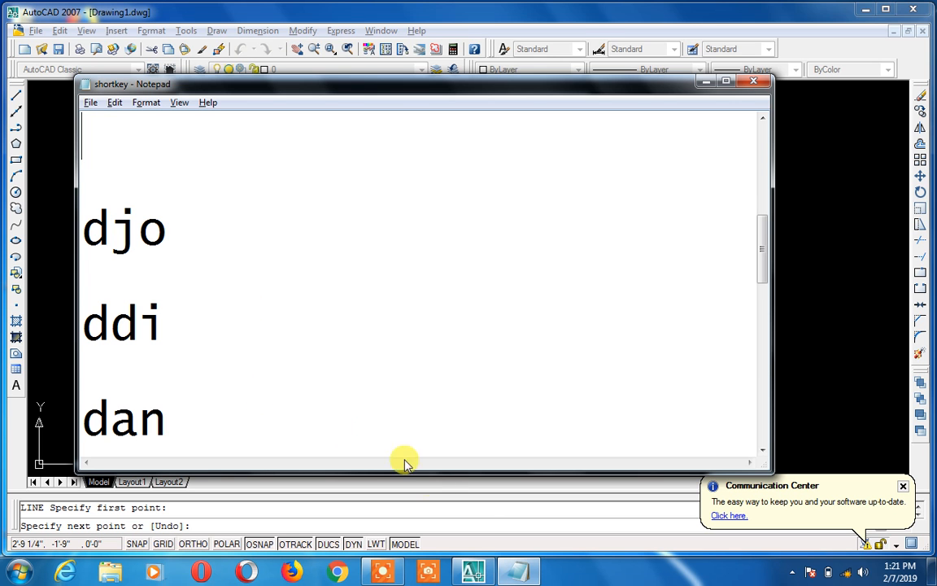
pyautogui.click(473, 572)
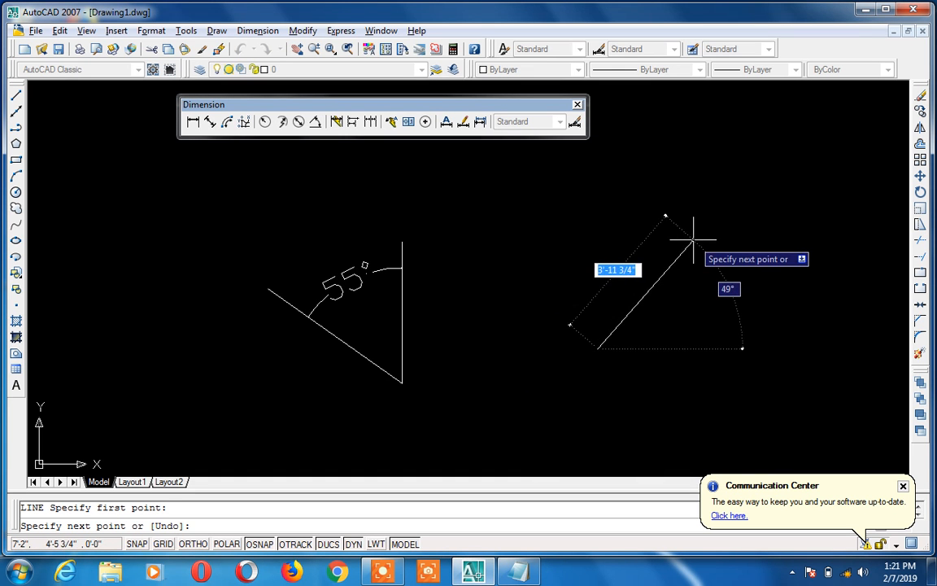
# With Ortho off, finish the started line as a single segment 5' long at 55°, using relative polar input
pyautogui.press('F8')
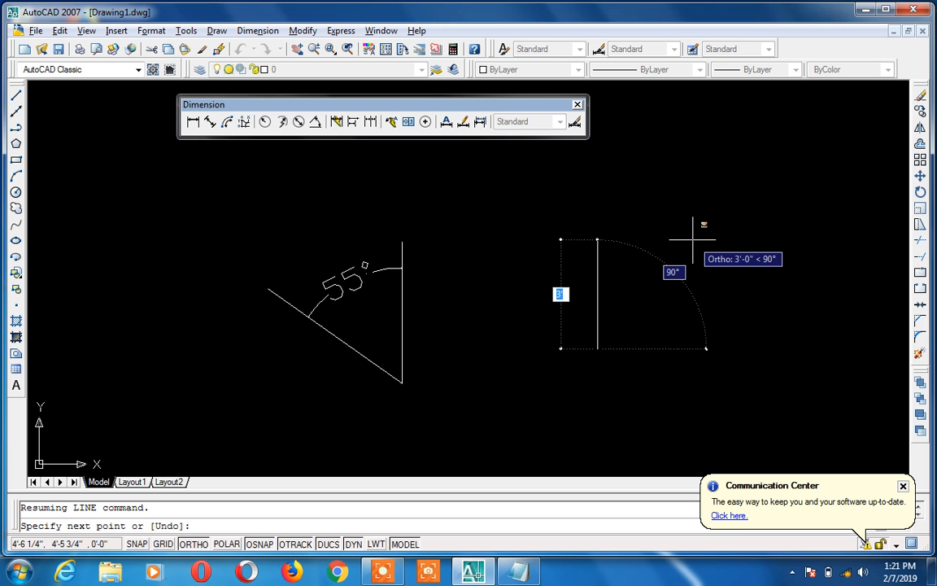
pyautogui.press('F8')
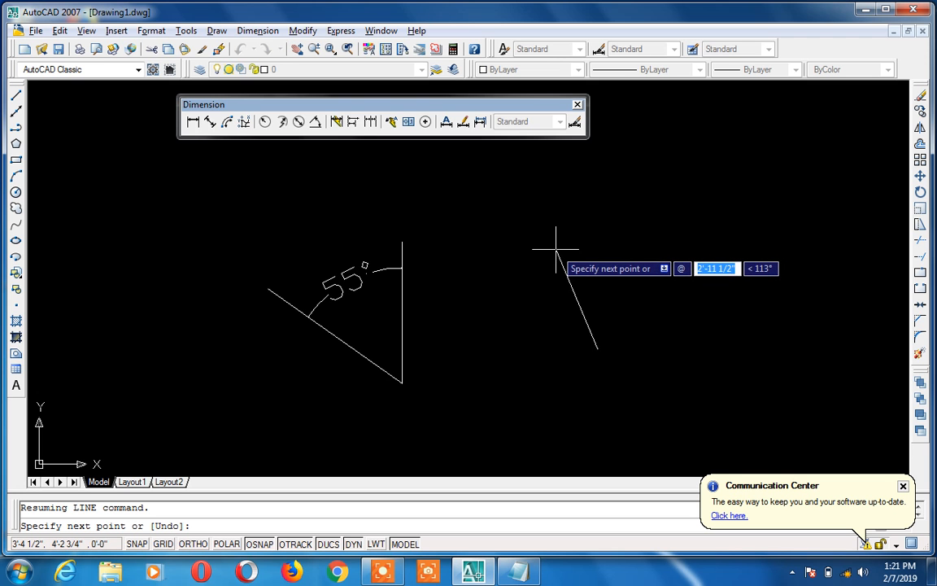
pyautogui.write('5')
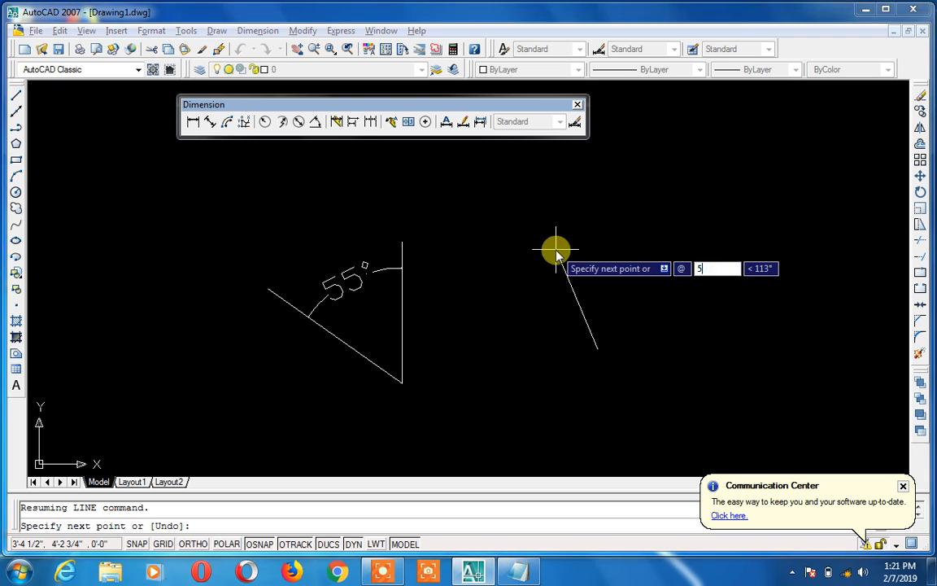
pyautogui.press('Return')
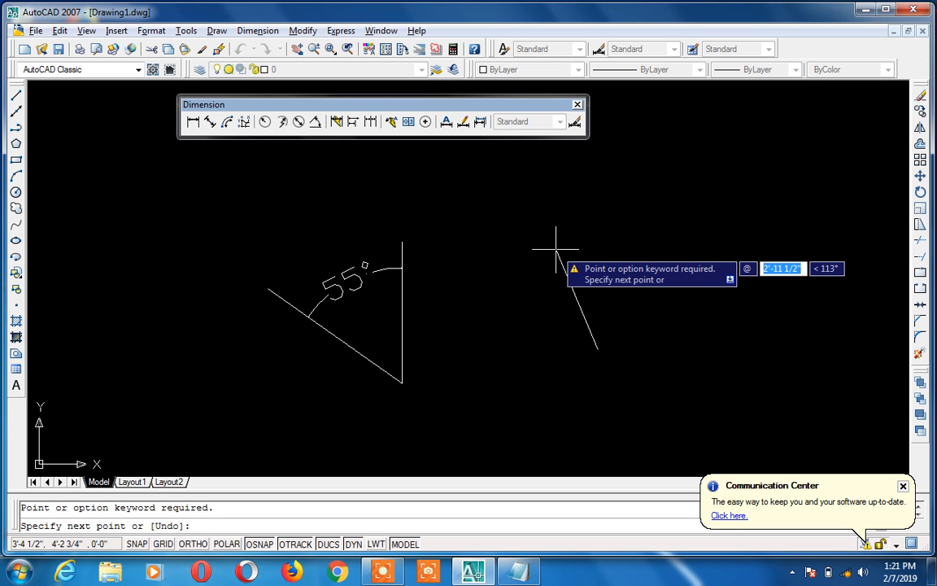
pyautogui.write('5')
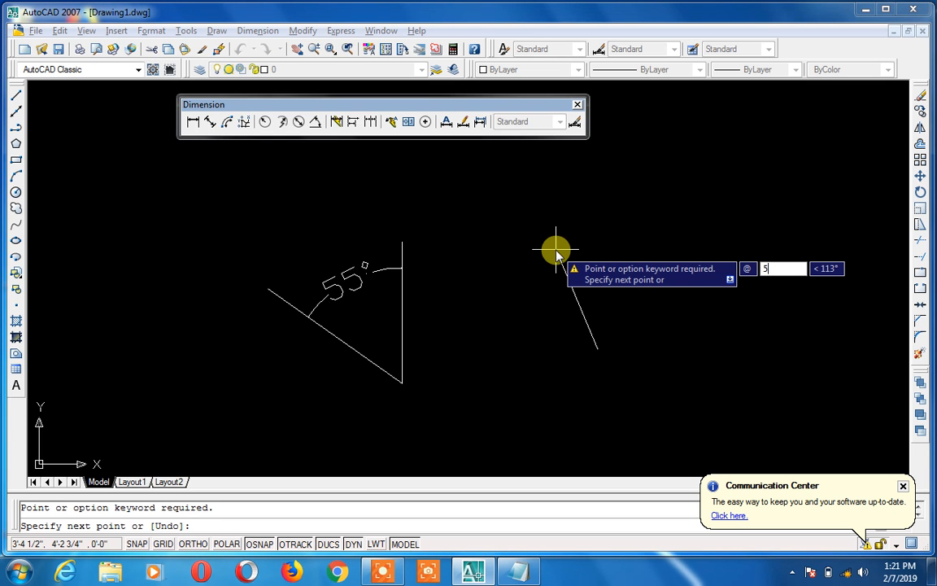
pyautogui.write("'")
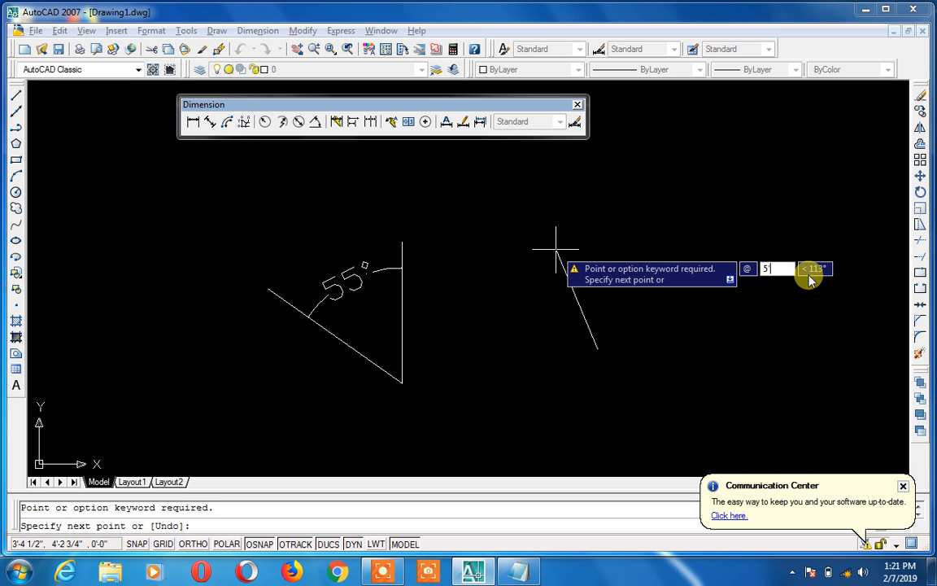
pyautogui.press('Tab')
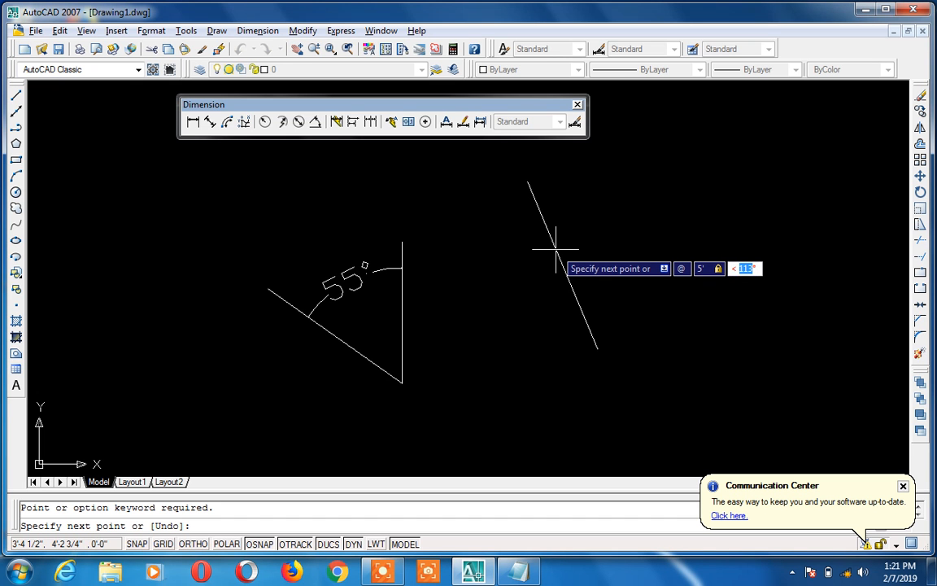
pyautogui.write('55')
pyautogui.press('Return')
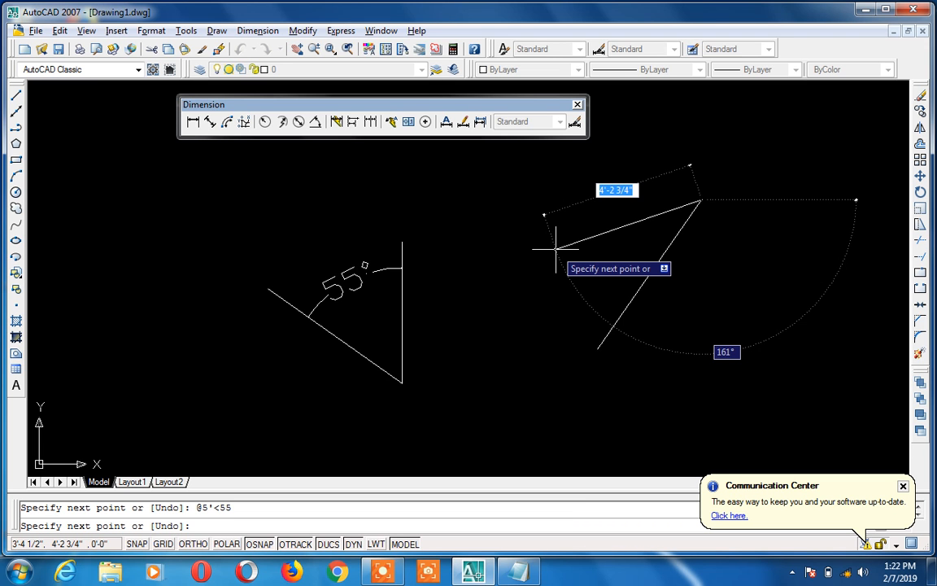
pyautogui.press('Escape')
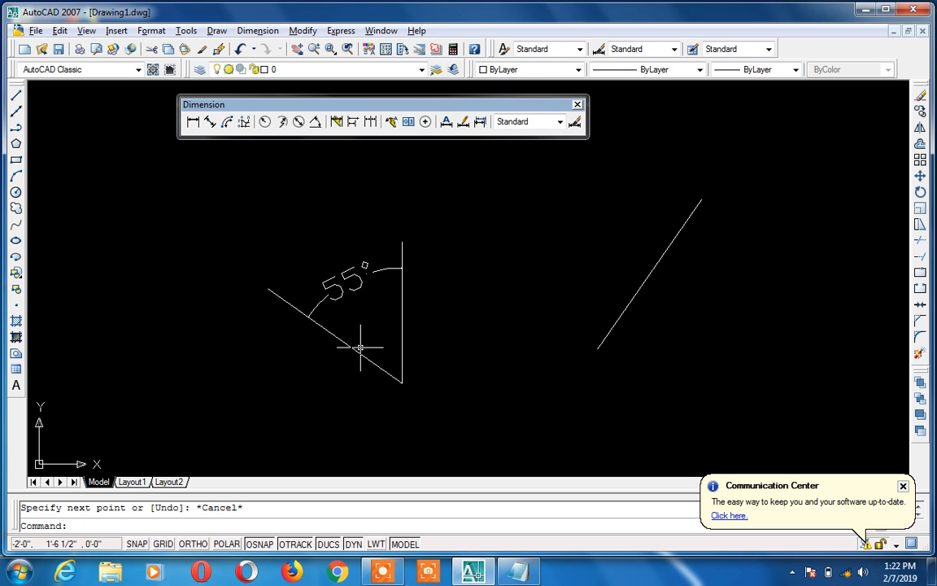
# Draw a horizontal line to the right from the lower endpoint of the 5' slanted line
pyautogui.write('l')
pyautogui.press('Return')
pyautogui.click(597, 348)
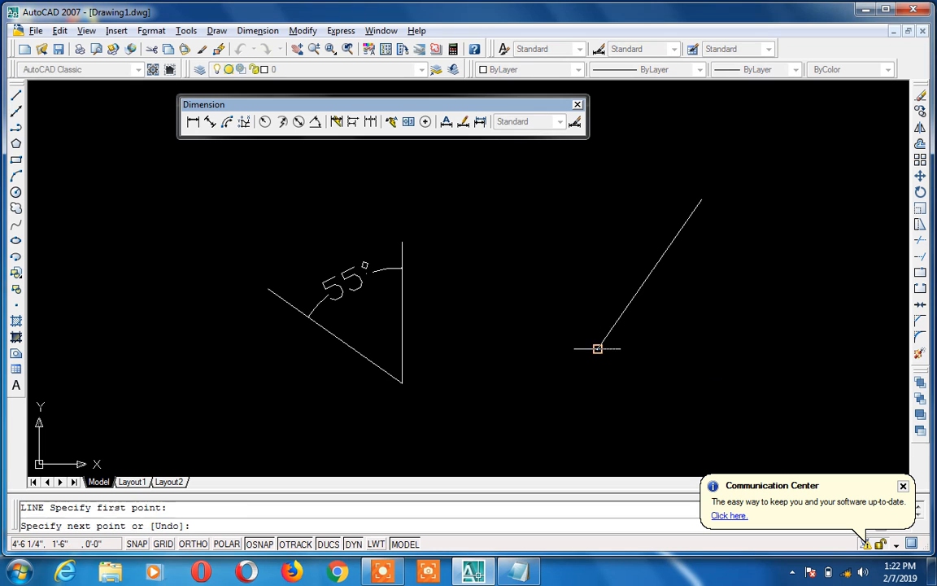
pyautogui.click(826, 349)
pyautogui.press('Return')
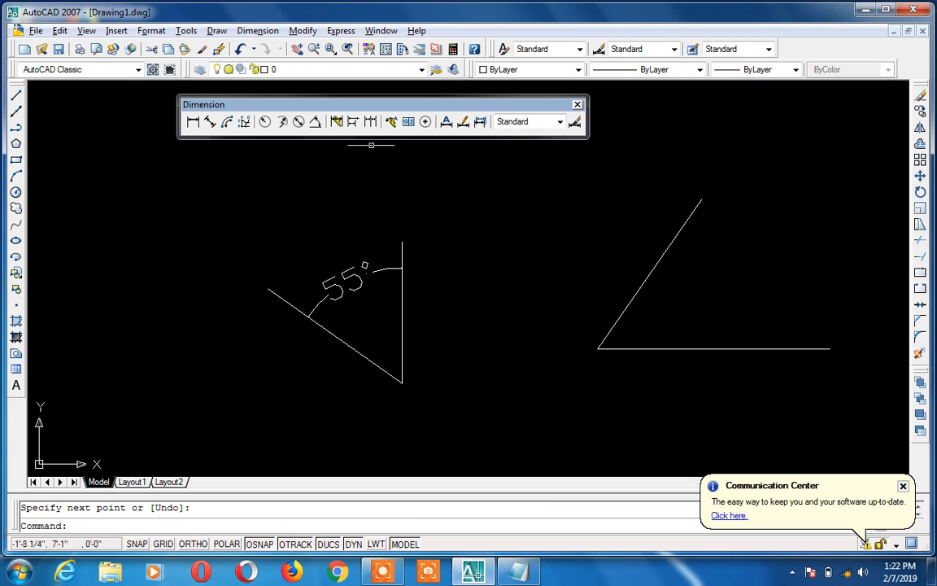
# Add an angular dimension between the 5' slanted line and the horizontal line, placing its arc near the slanted line's upper end
pyautogui.click(316, 124)
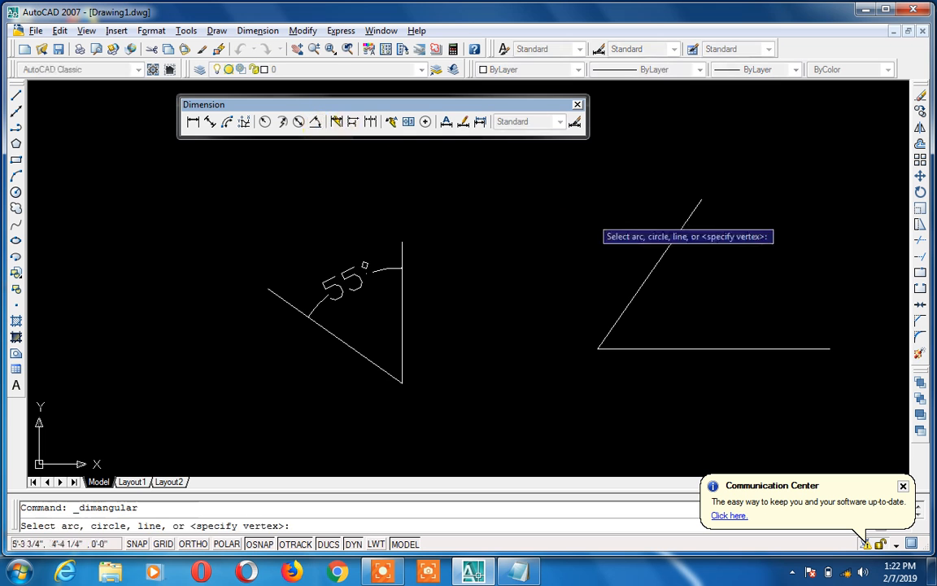
pyautogui.click(654, 266)
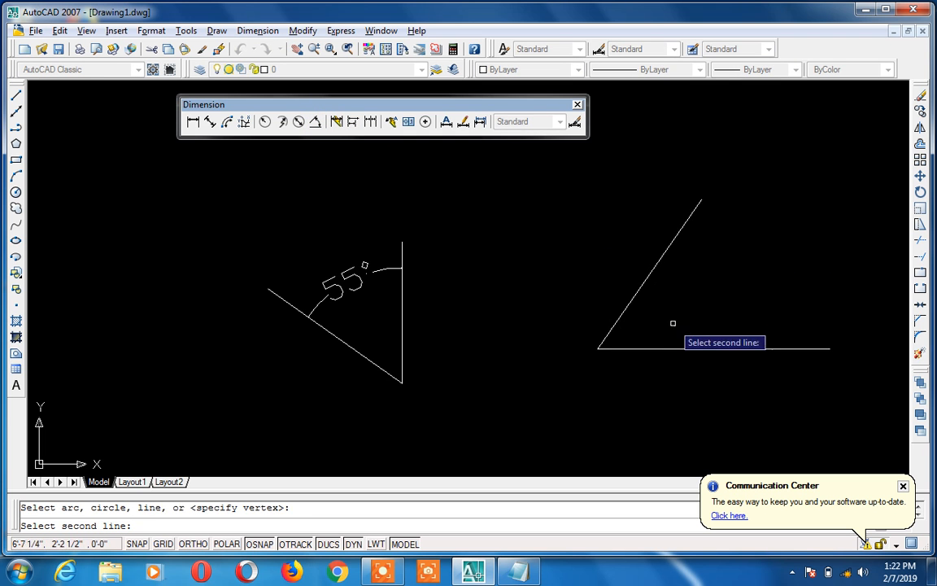
pyautogui.click(681, 349)
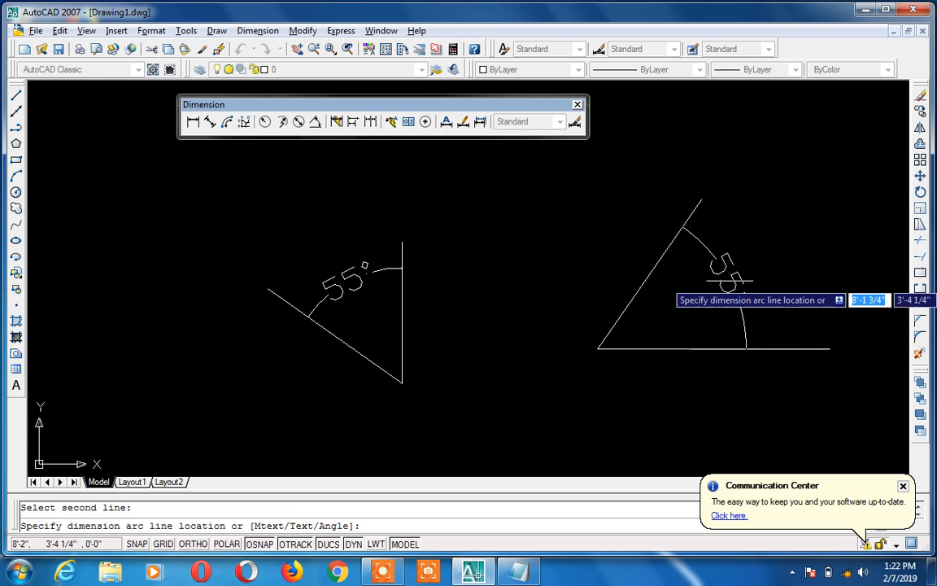
pyautogui.click(761, 262)
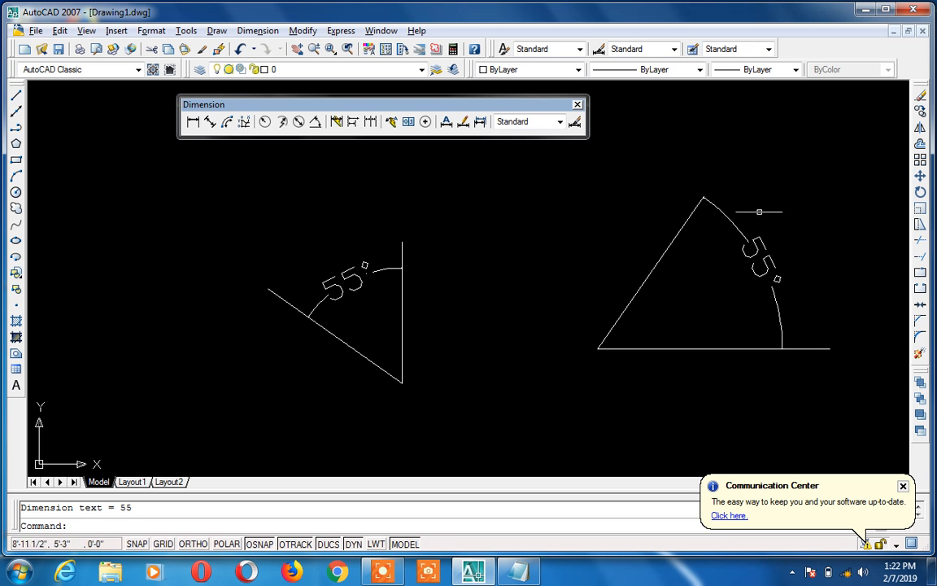
# Delete both angle figures together with their angular dimensions
pyautogui.click(764, 205)
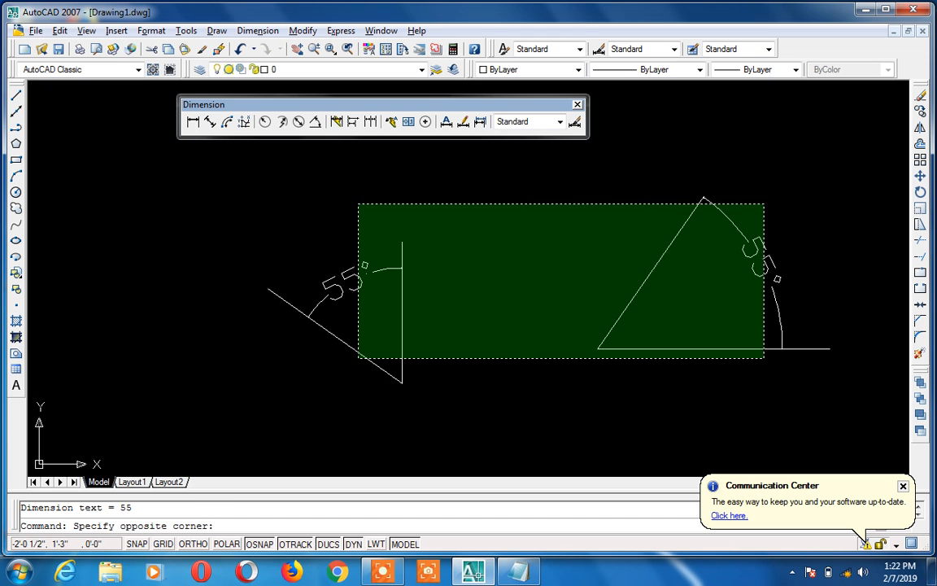
pyautogui.click(341, 384)
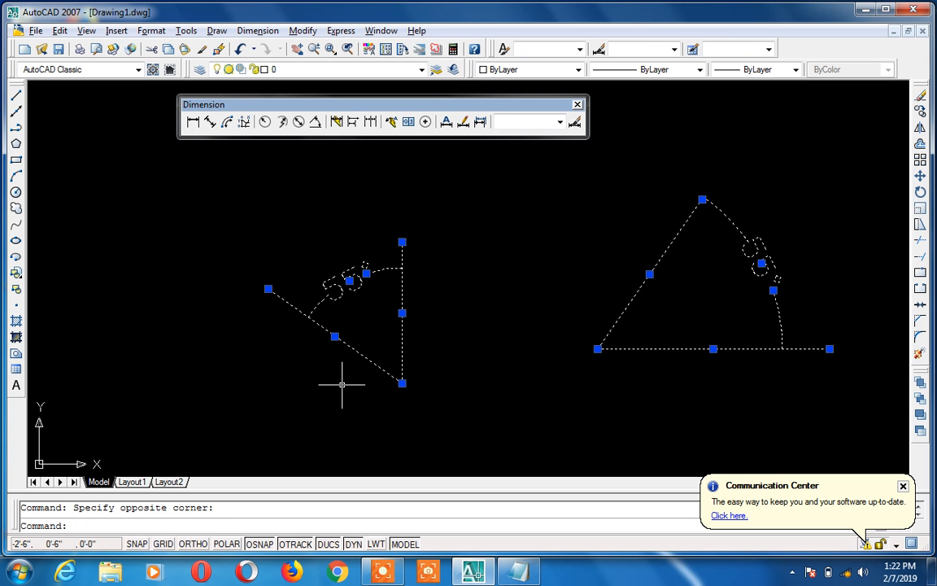
pyautogui.press('Delete')
# Draw a line 10' long at 135° from a point in the lower middle of the drawing, using relative polar input
pyautogui.write('l')
pyautogui.press('Return')
pyautogui.click(344, 384)
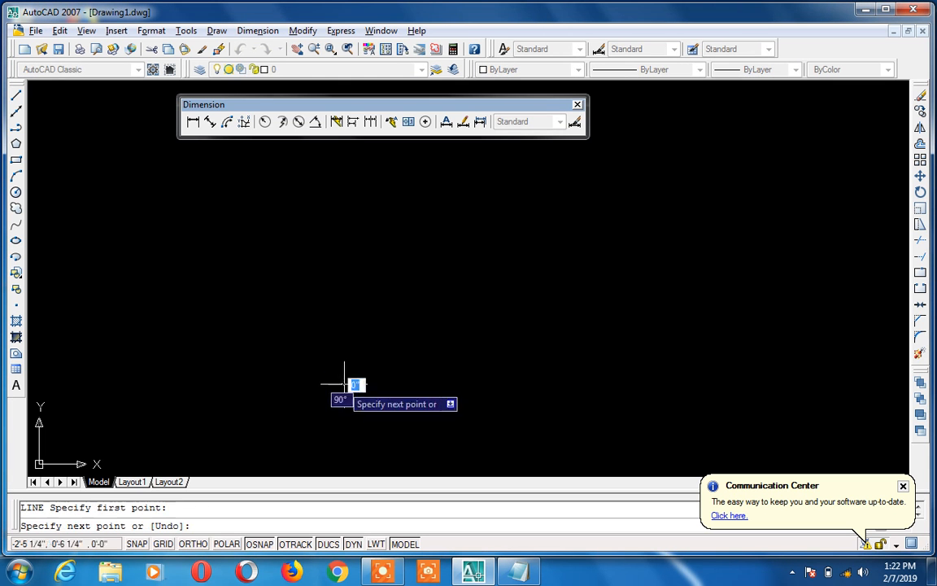
pyautogui.write('@')
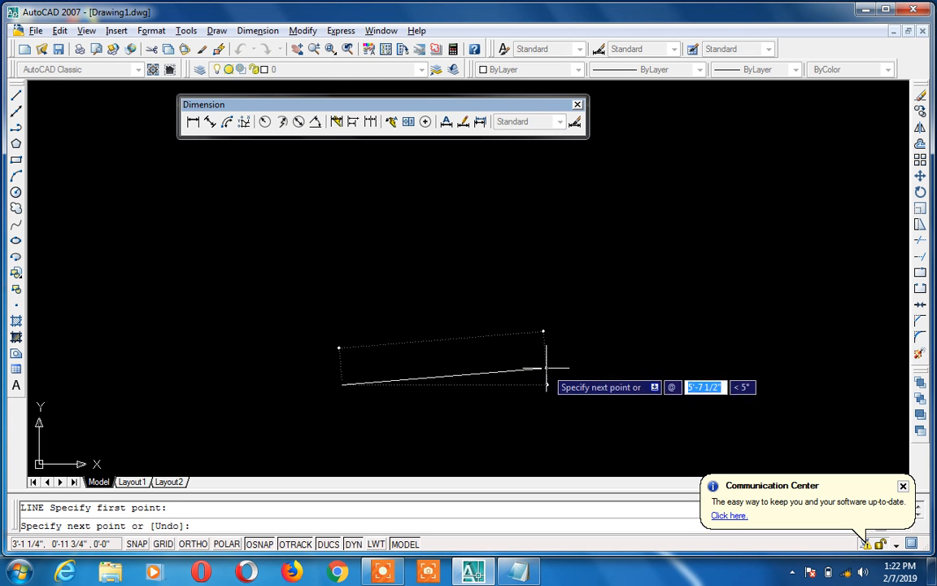
pyautogui.write("10'")
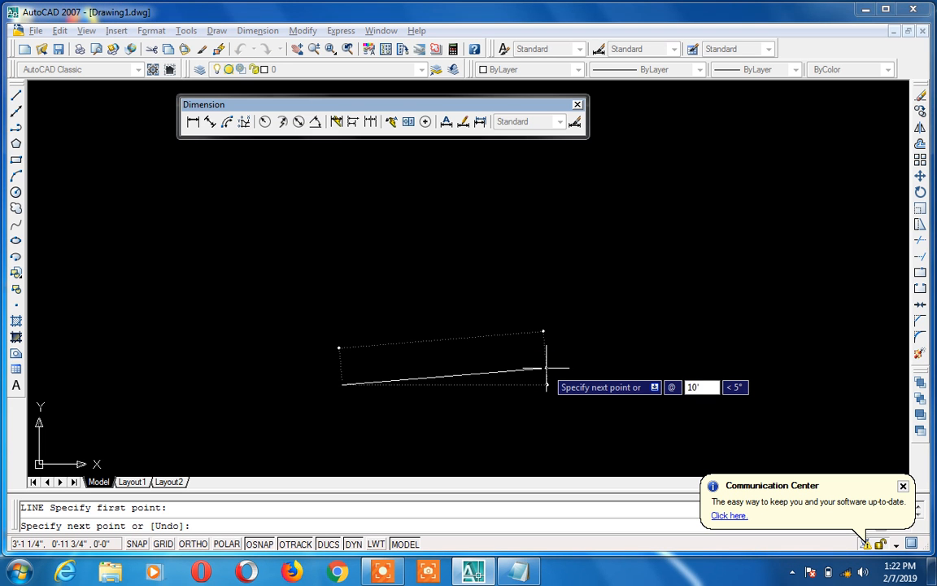
pyautogui.press('Tab')
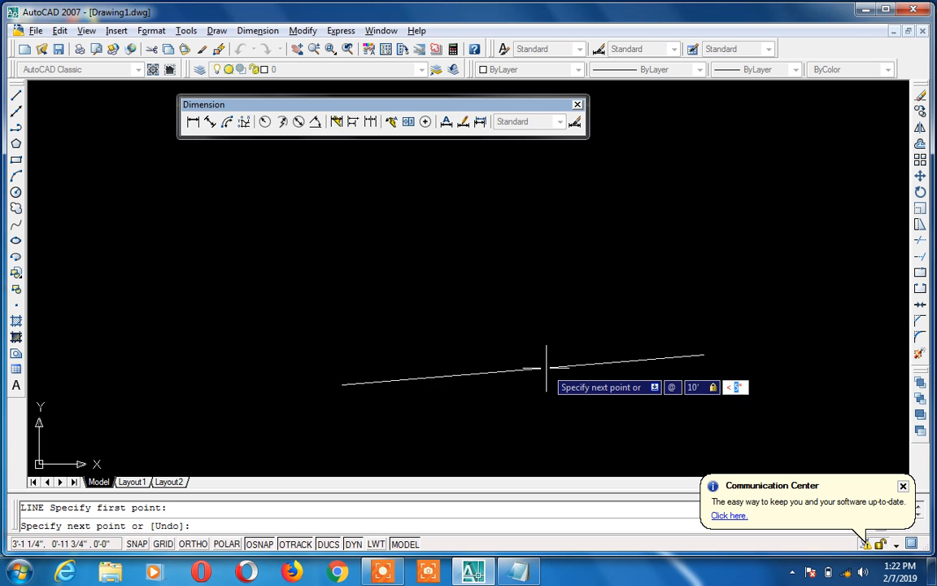
pyautogui.write('1')
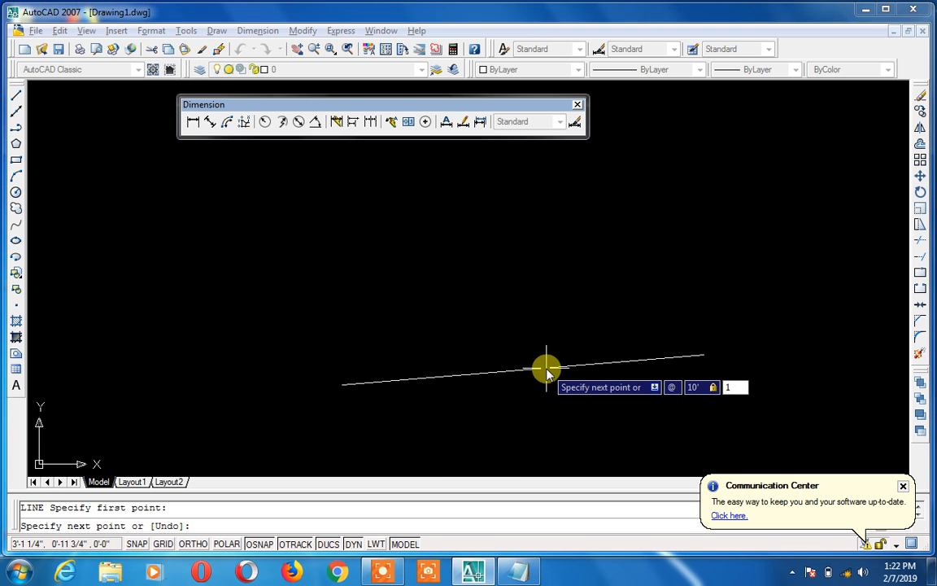
pyautogui.write('35')
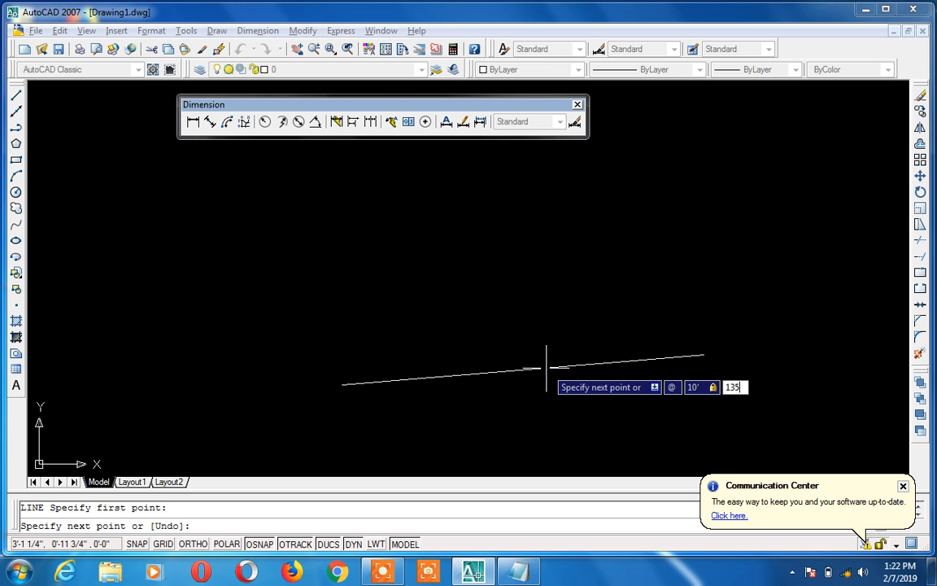
pyautogui.press('Return')
pyautogui.press('Escape')
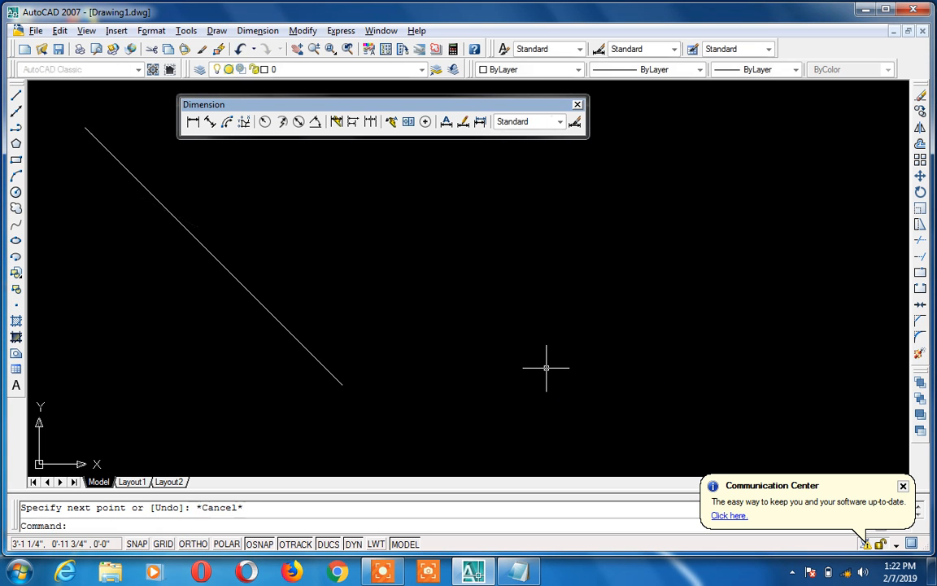
# Draw a horizontal line to the right from the lower endpoint of the 10' slanted line
pyautogui.write('l')
pyautogui.press('Return')
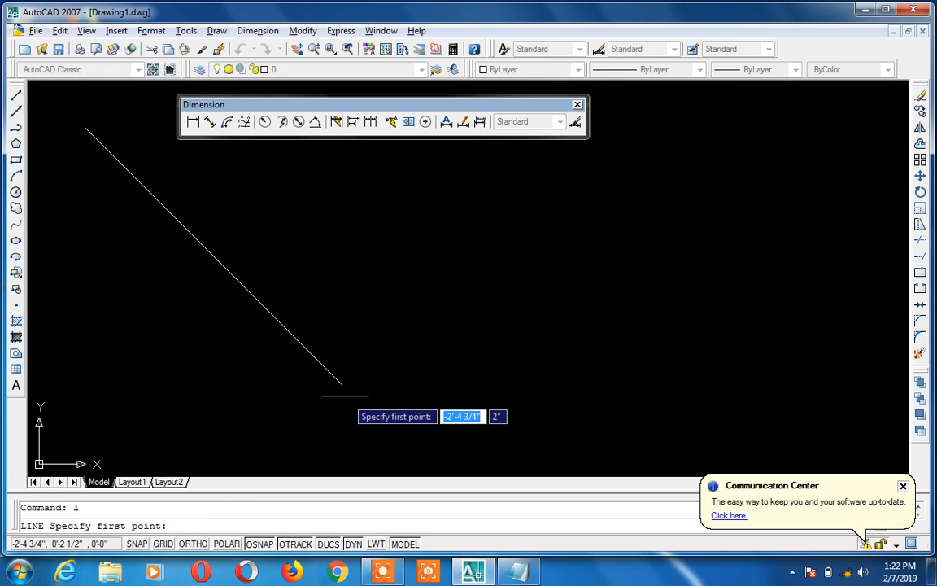
pyautogui.click(342, 384)
pyautogui.click(558, 384)
pyautogui.press('Return')
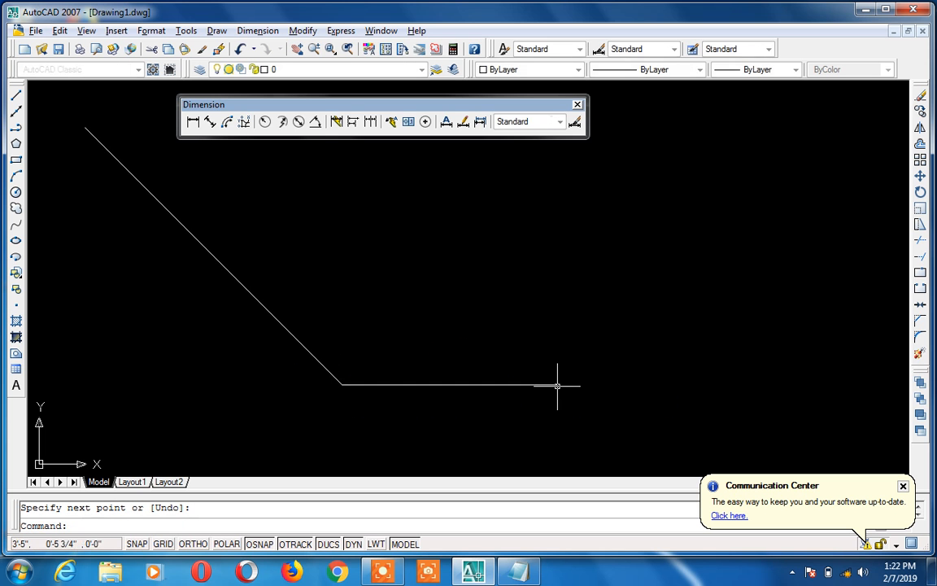
# Add an angular dimension between the slanted and horizontal lines, with its arc inside the angle, and delete that dimension again
pyautogui.click(316, 124)
pyautogui.click(287, 330)
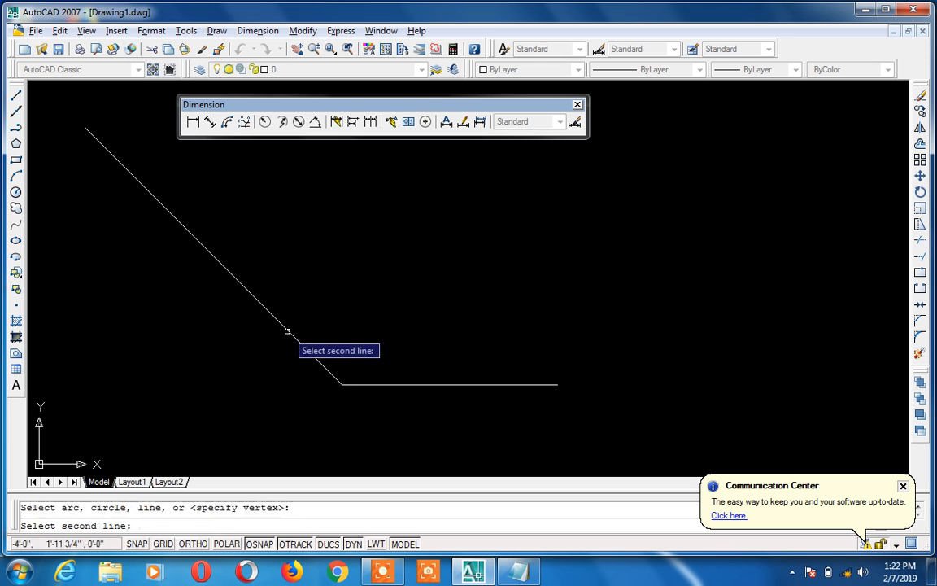
pyautogui.click(383, 384)
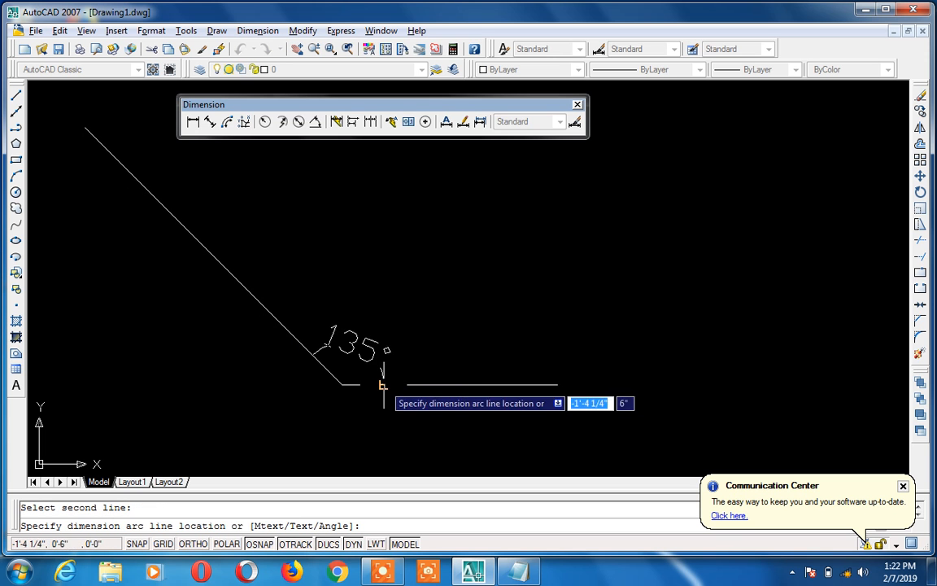
pyautogui.click(457, 229)
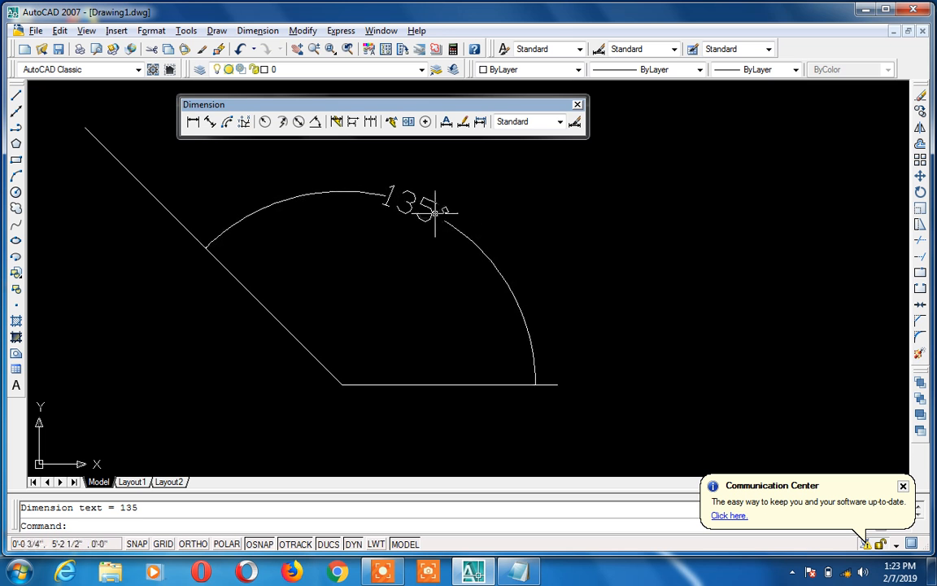
pyautogui.click(430, 211)
pyautogui.press('Delete')
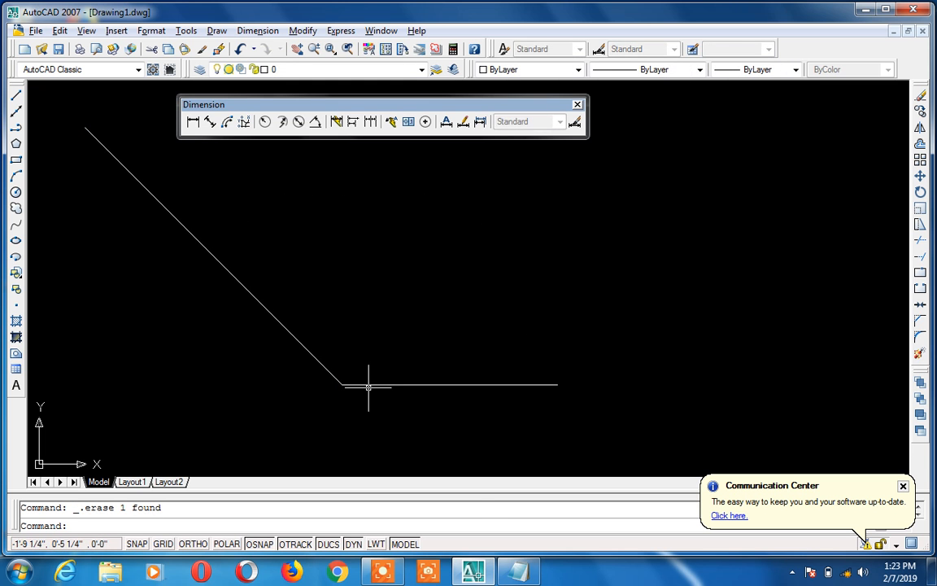
# Look up the angular dimension shortcut in the shortkey Notepad file and use dan to dimension the angle between the horizontal and slanted lines
pyautogui.click(520, 573)
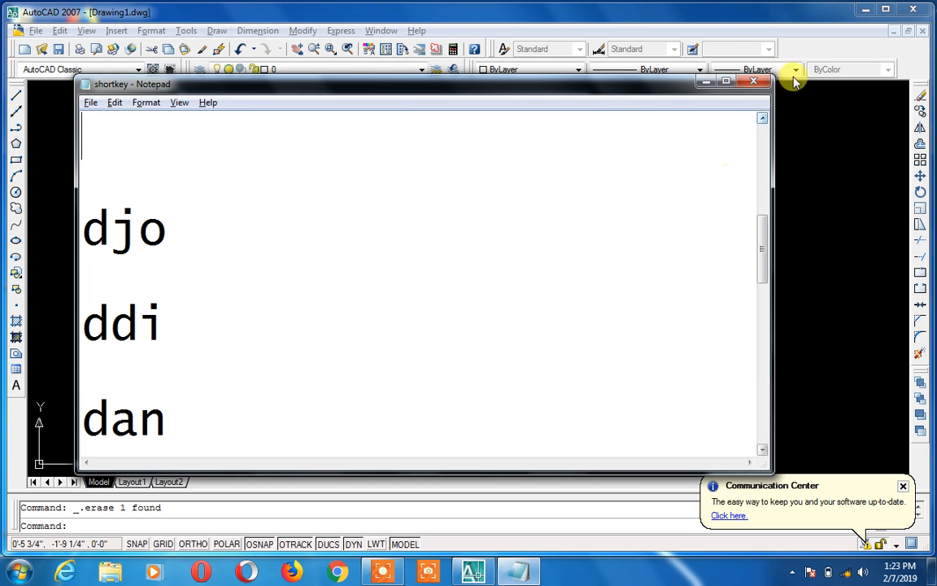
pyautogui.click(706, 82)
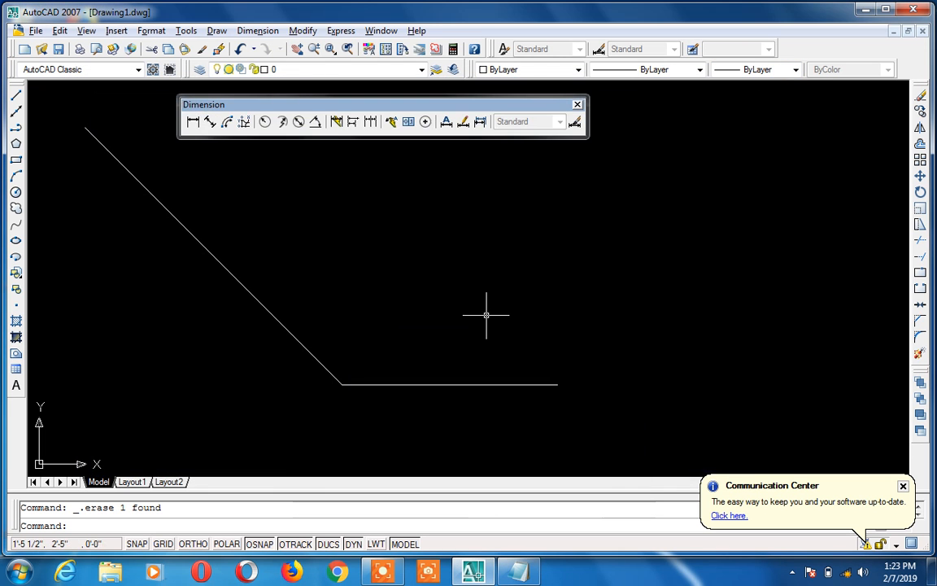
pyautogui.write('dan')
pyautogui.press('Return')
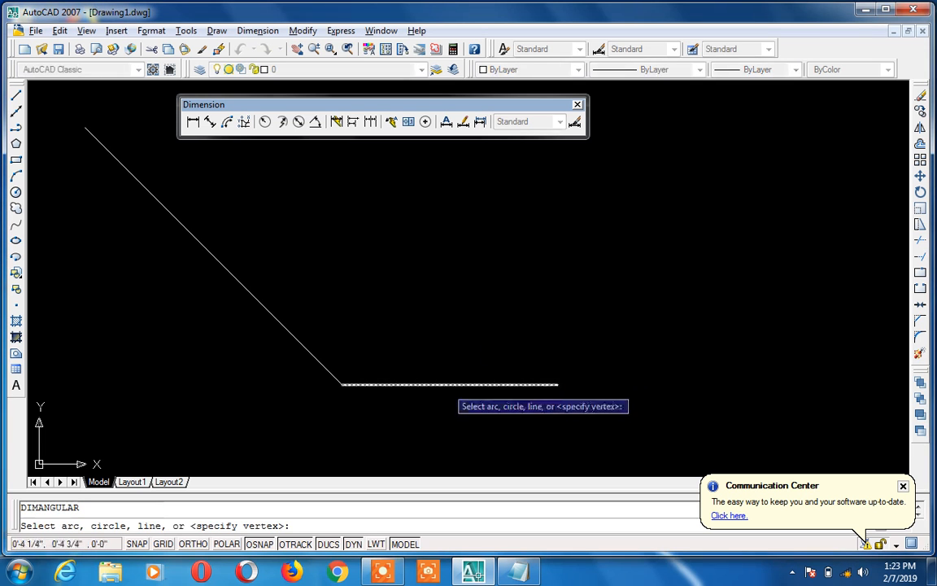
pyautogui.click(444, 384)
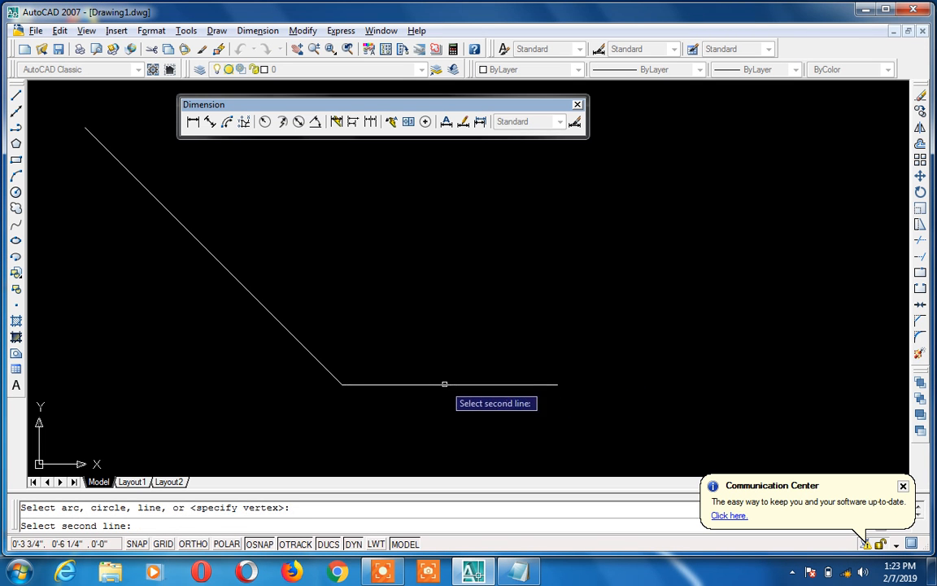
pyautogui.click(320, 363)
pyautogui.click(455, 236)
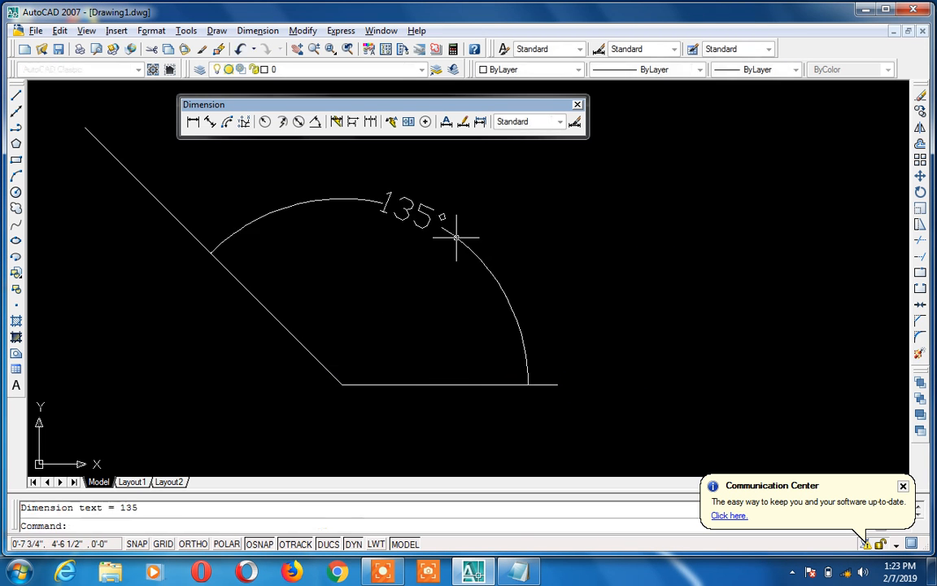
# Delete the slanted line, the horizontal line and their angular dimension
pyautogui.click(458, 182)
pyautogui.click(276, 427)
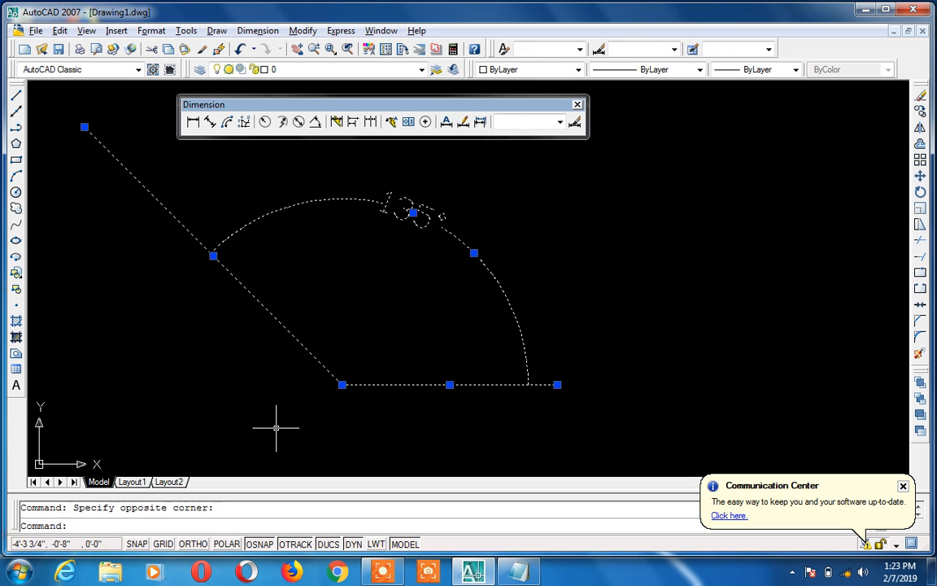
pyautogui.press('Delete')
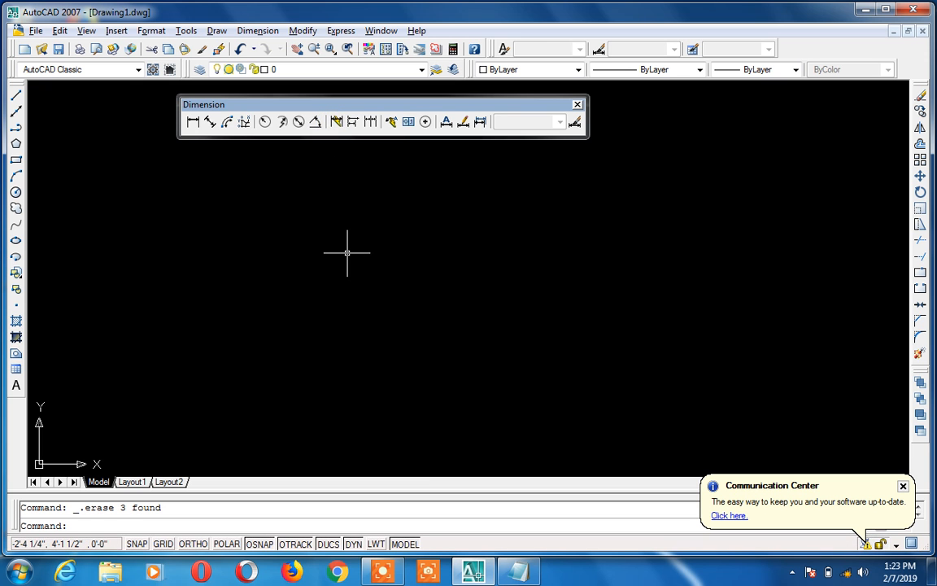
# Draw a horizontal line 5' long to the right near the middle of the drawing, with Ortho turned on
pyautogui.write('l')
pyautogui.press('Return')
pyautogui.click(269, 268)
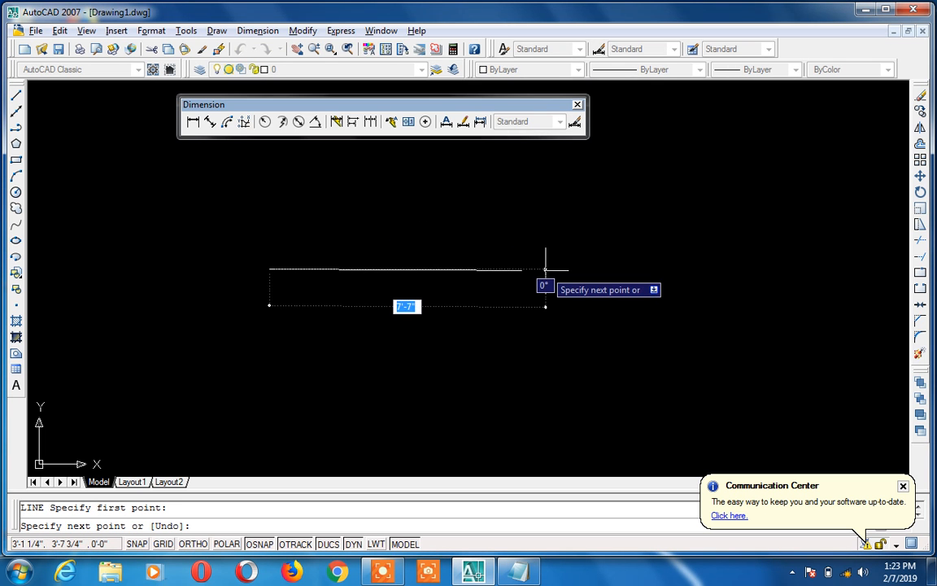
pyautogui.press('F8')
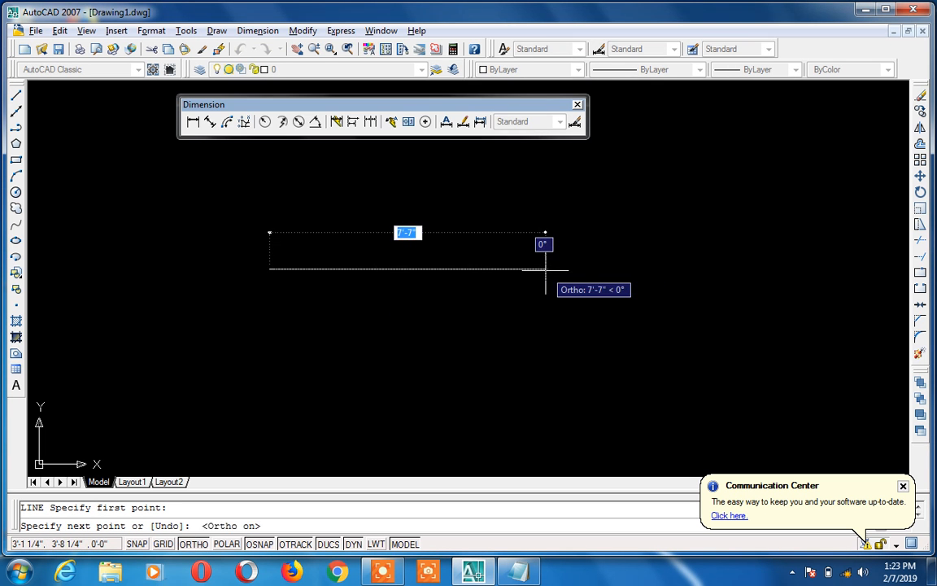
pyautogui.write("5'")
pyautogui.press('Return')
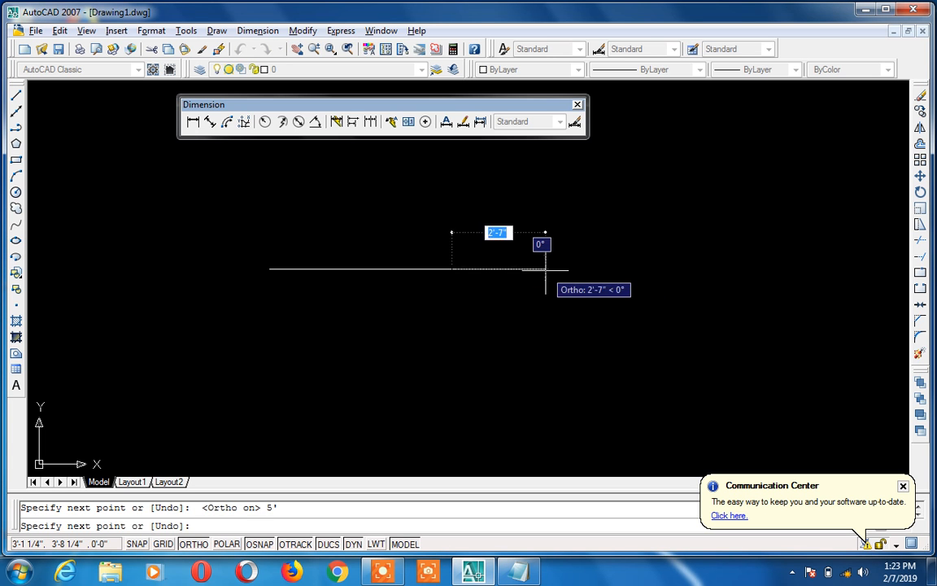
pyautogui.press('Escape')
# Add a Quick Dimension to the 5' line, placing the dimension line above it
pyautogui.click(336, 124)
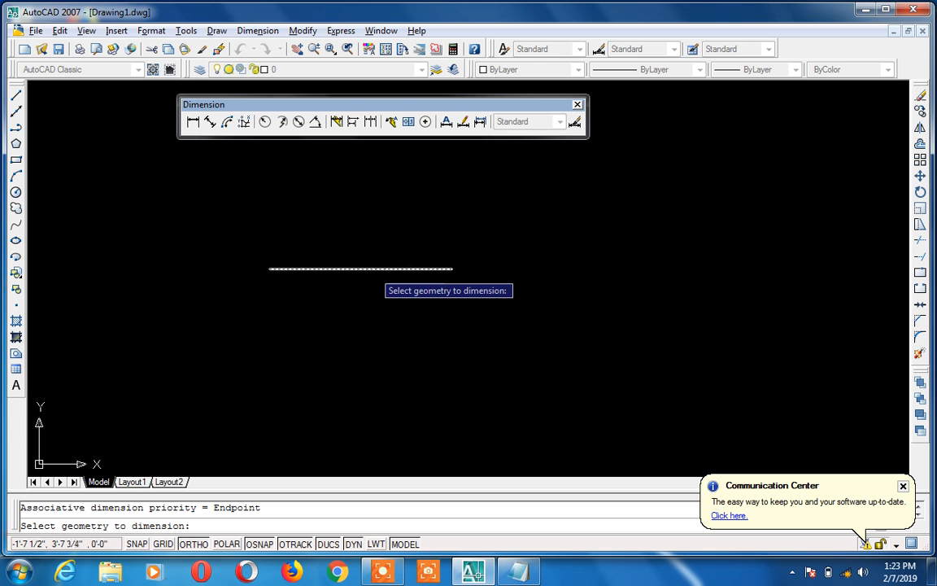
pyautogui.click(372, 268)
pyautogui.press('Return')
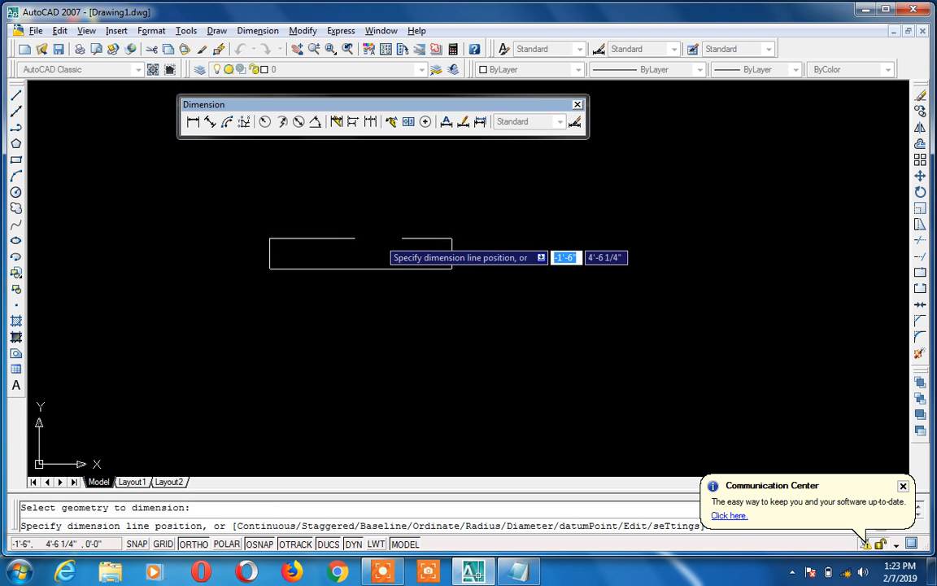
pyautogui.click(376, 232)
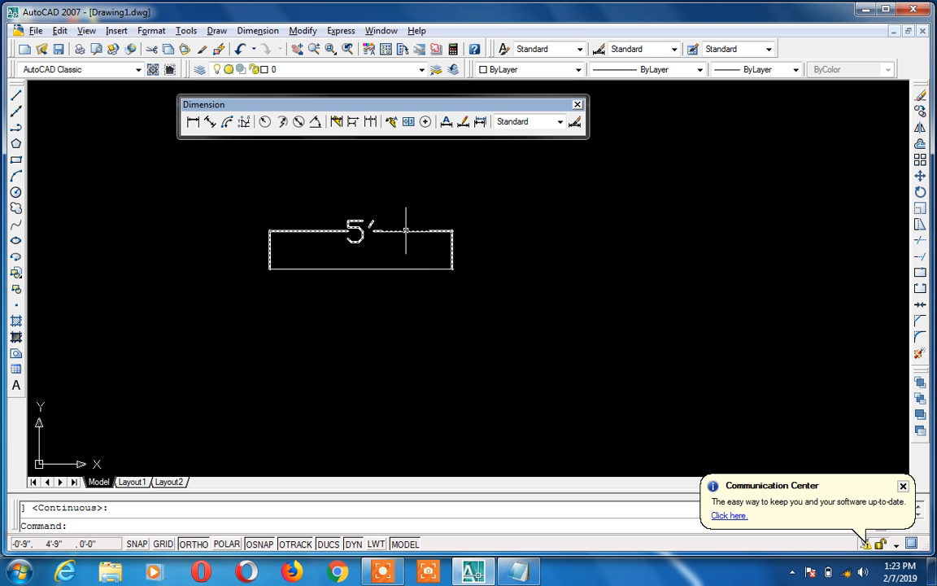
# Add a linear dimension between the 5' line's endpoints, placed below the line, and delete that dimension again
pyautogui.click(194, 122)
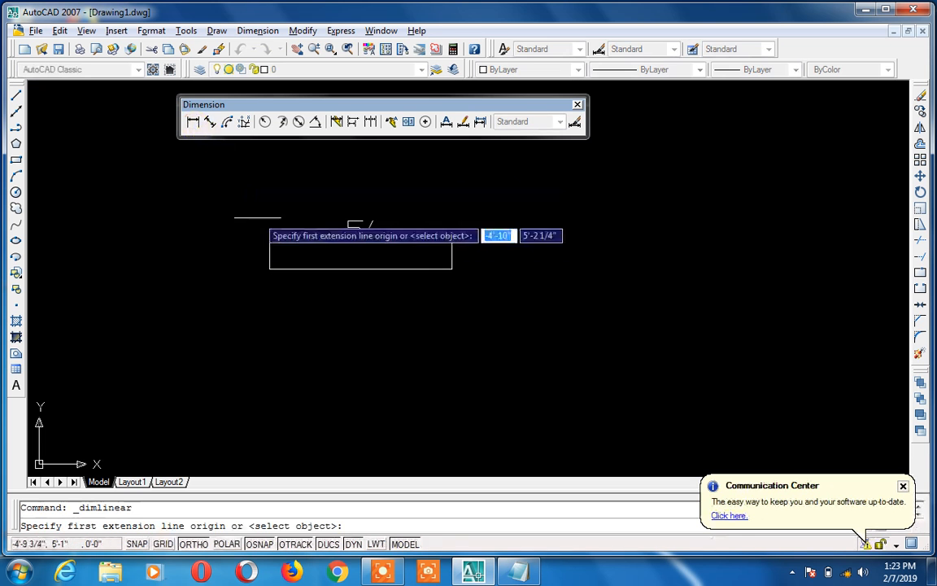
pyautogui.click(269, 268)
pyautogui.click(451, 268)
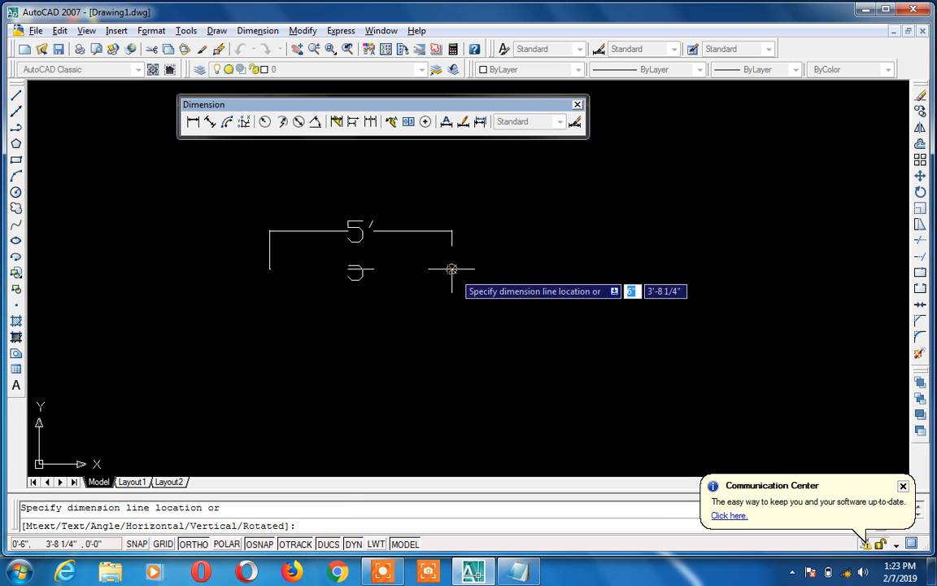
pyautogui.click(451, 318)
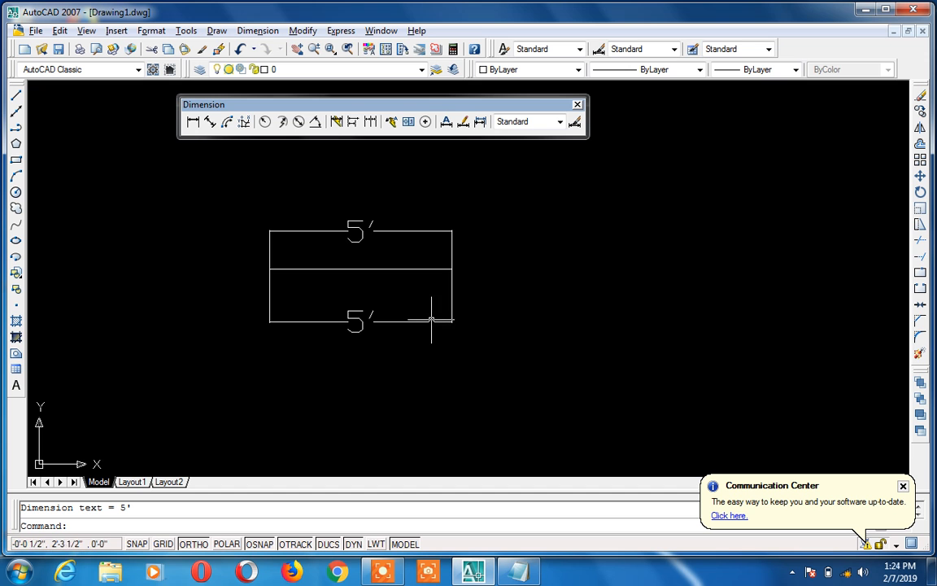
pyautogui.click(432, 321)
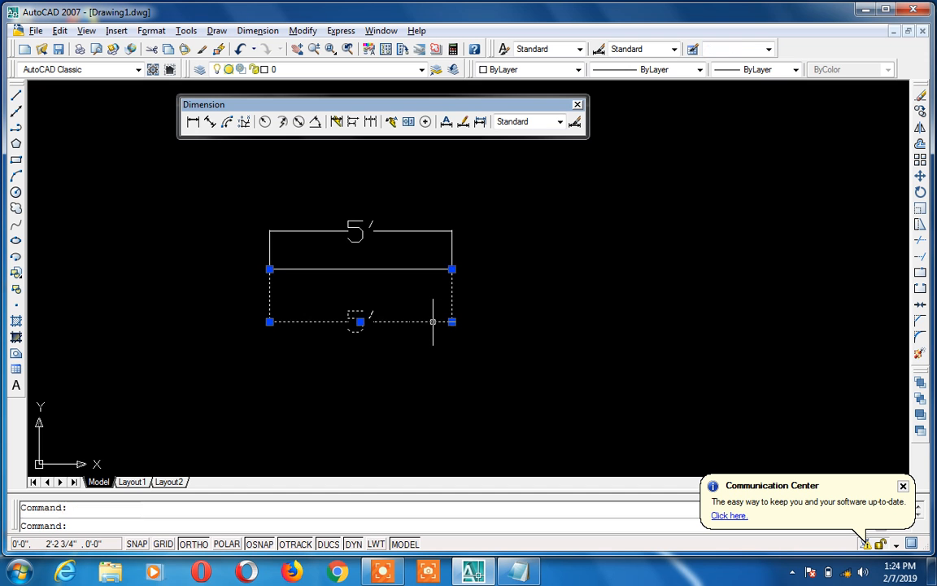
pyautogui.press('Delete')
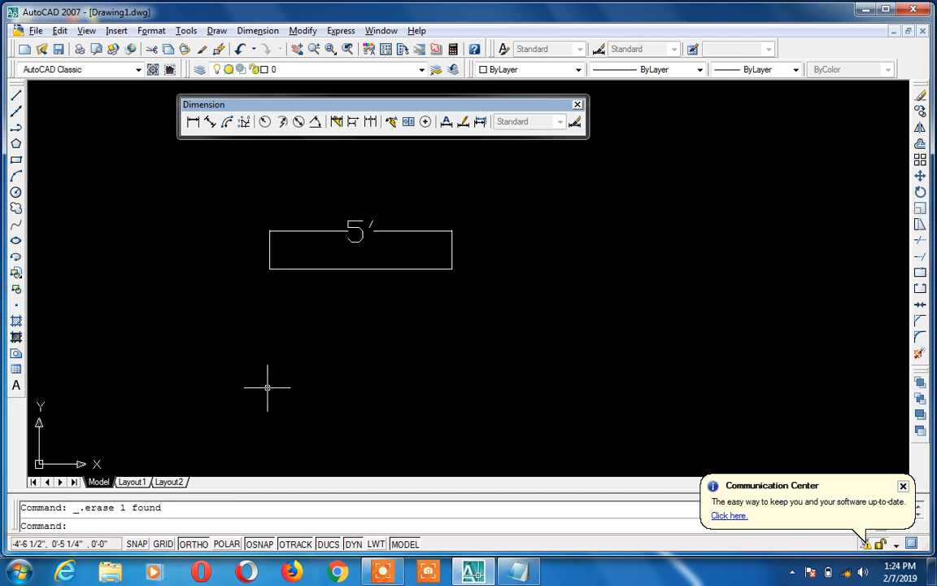
# Draw a second horizontal line 7' long, below and to the right of the 5' line
pyautogui.write('l')
pyautogui.press('Return')
pyautogui.click(382, 407)
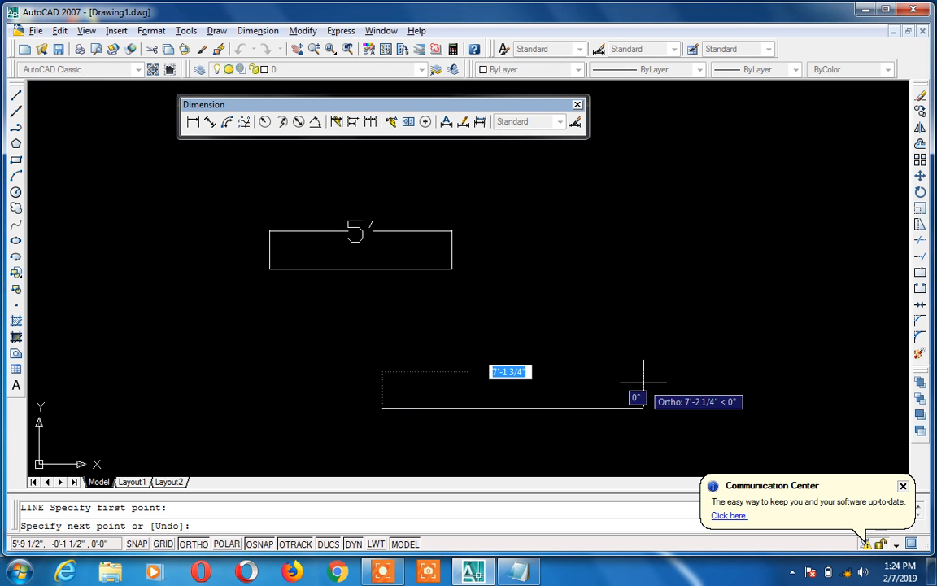
pyautogui.write("7'")
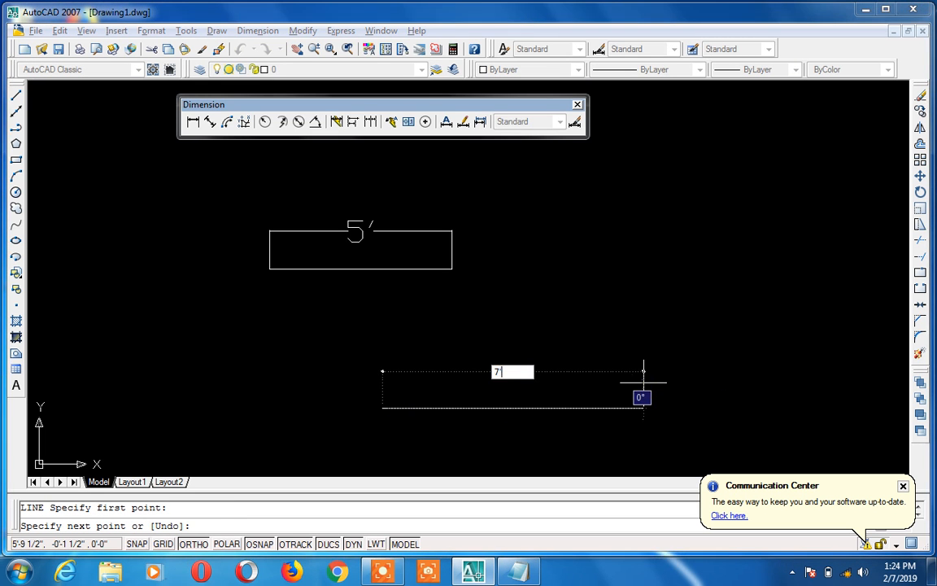
pyautogui.press('Return')
pyautogui.press('Escape')
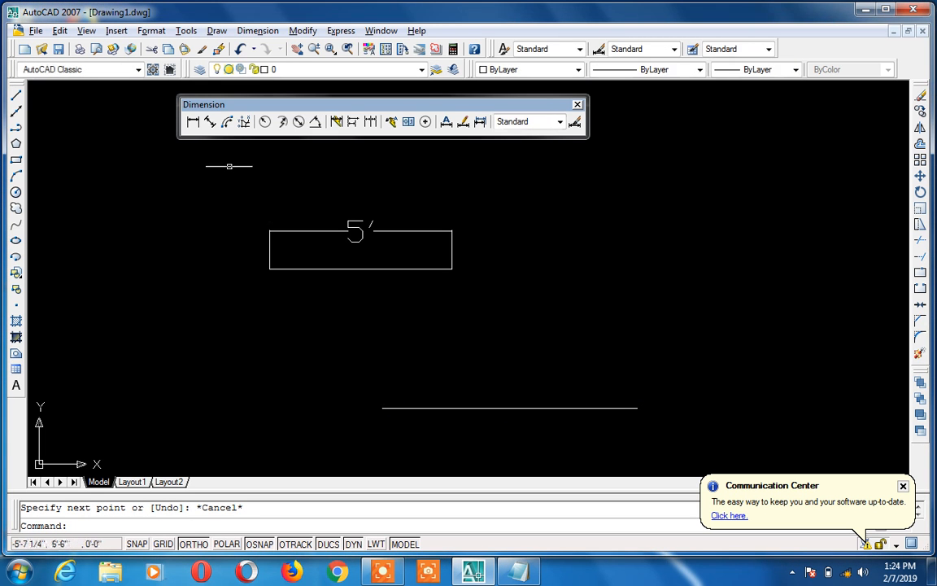
# Add a linear dimension between the 7' line's endpoints, placed above the line, and delete that dimension again
pyautogui.click(193, 124)
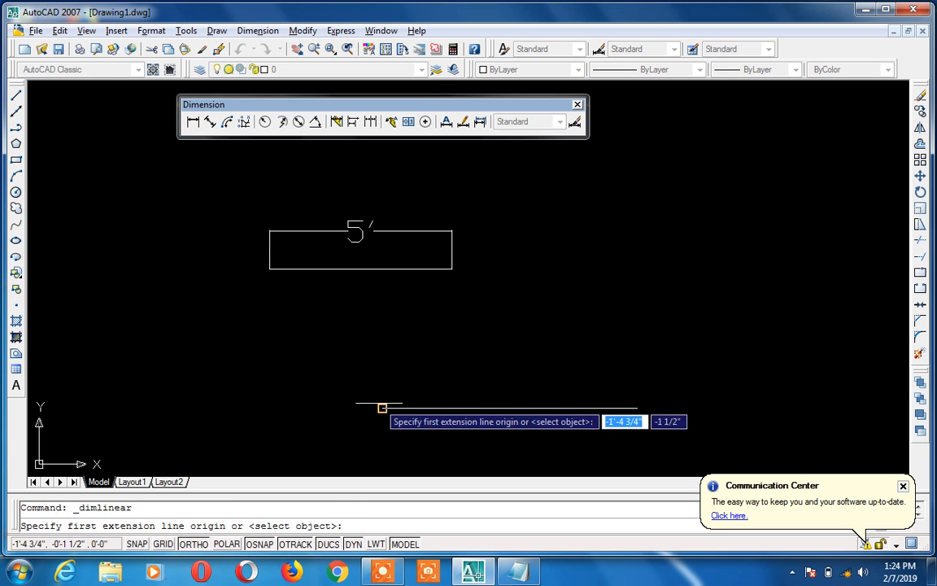
pyautogui.click(382, 408)
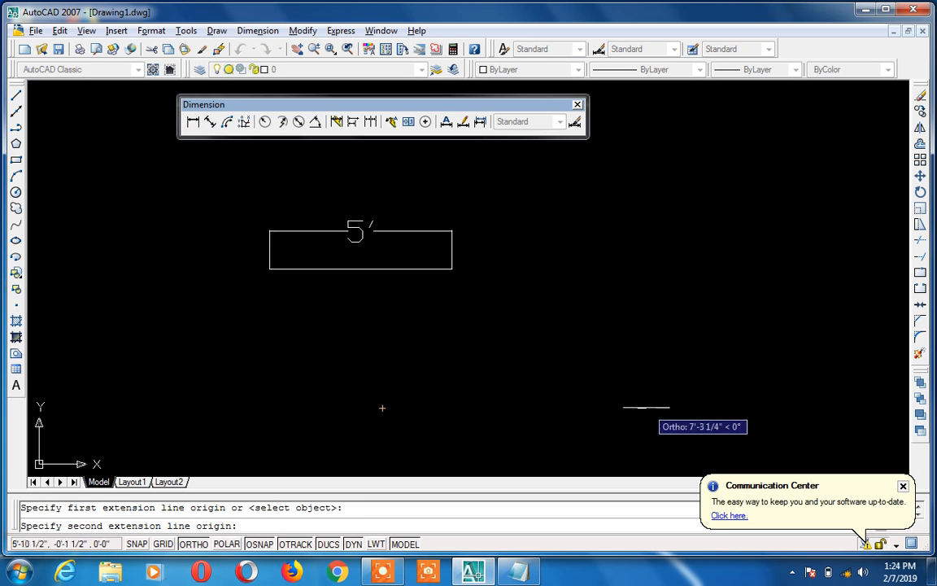
pyautogui.click(637, 408)
pyautogui.click(634, 372)
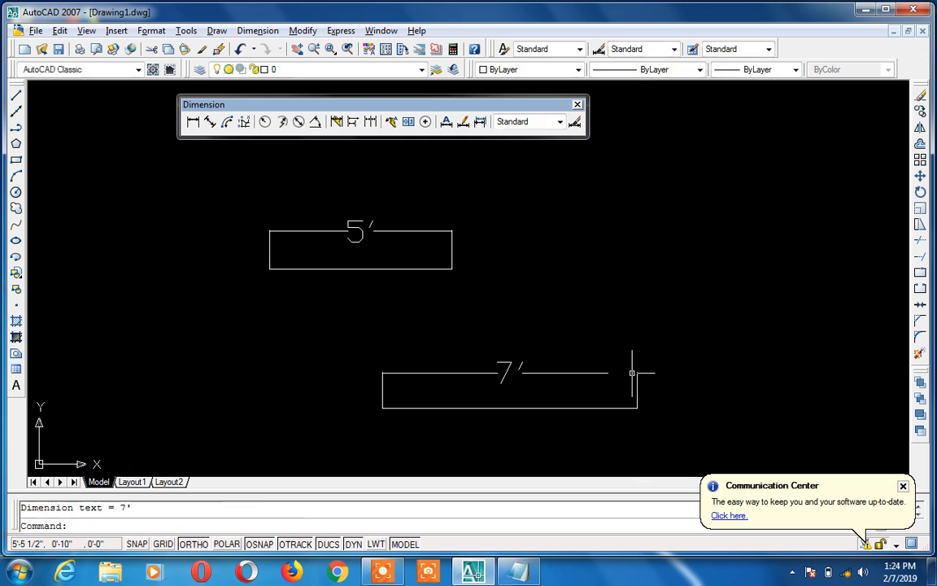
pyautogui.click(605, 381)
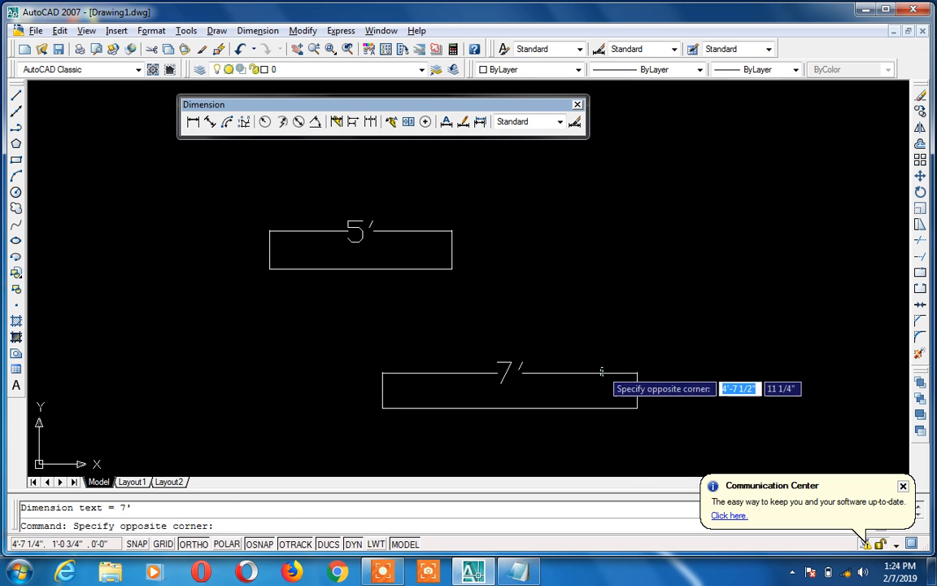
pyautogui.click(599, 363)
pyautogui.press('Delete')
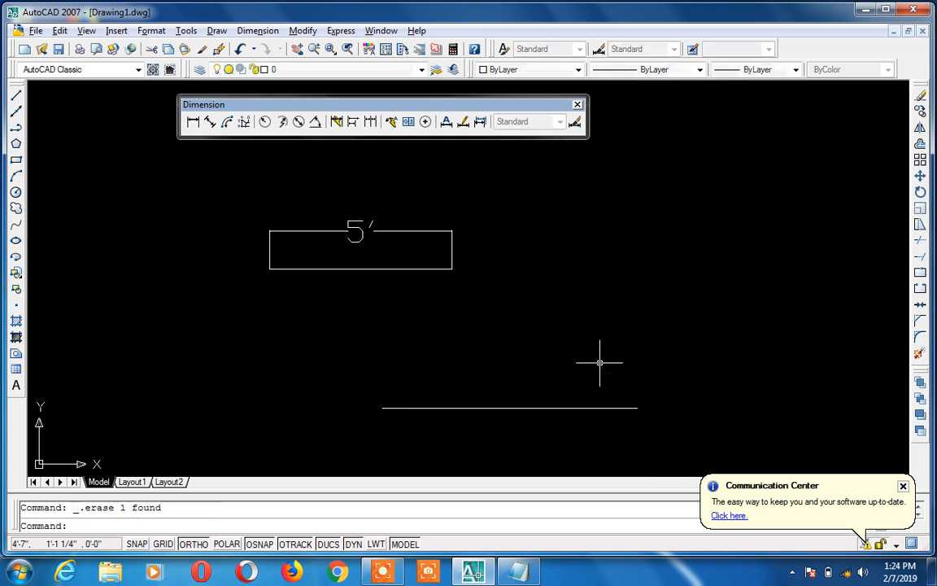
# Add a Quick Dimension above the 7' line by selecting the line itself, and delete that dimension again
pyautogui.click(336, 122)
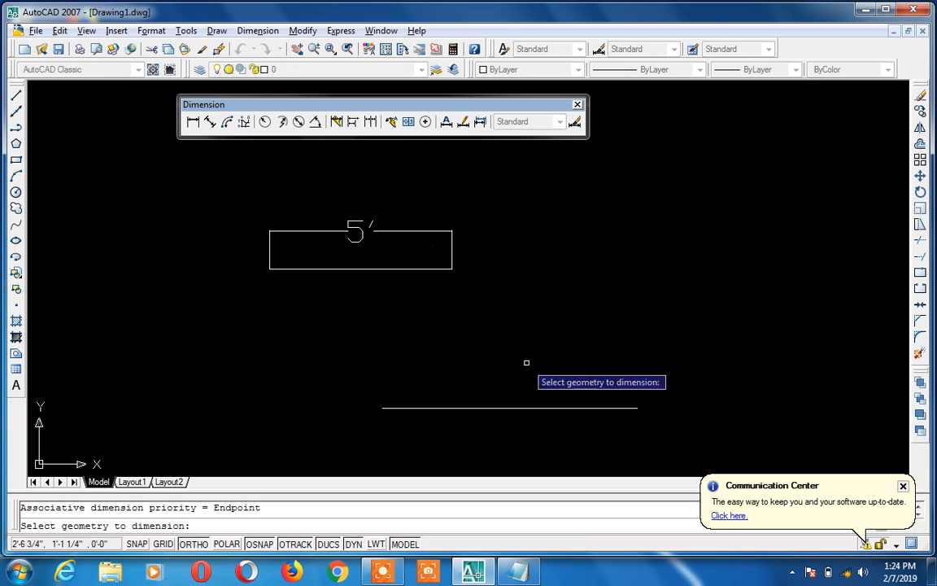
pyautogui.click(516, 408)
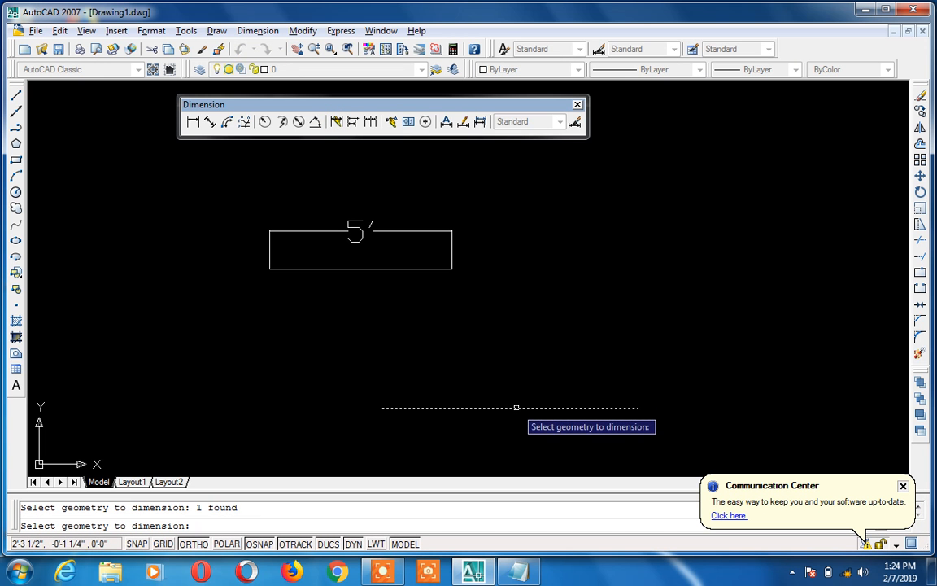
pyautogui.press('Return')
pyautogui.click(512, 367)
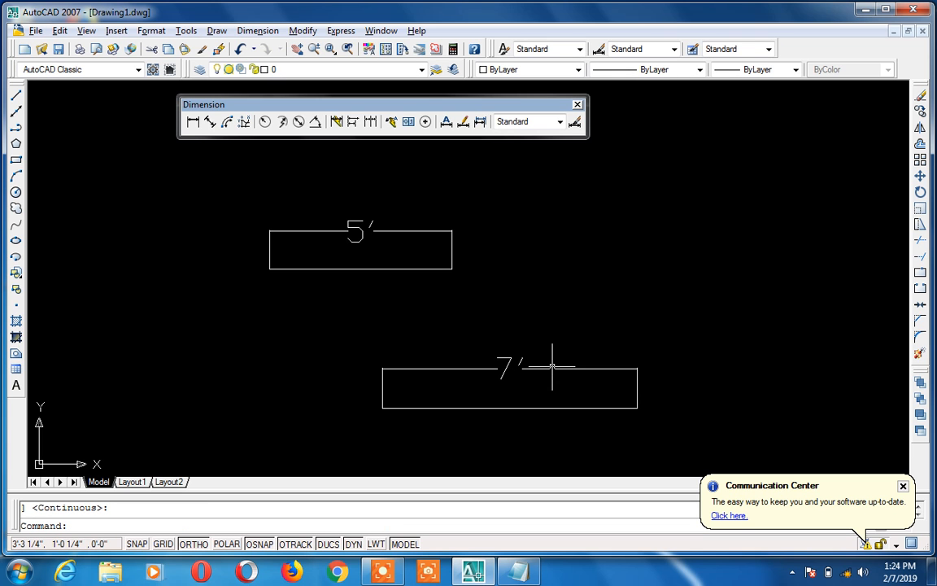
pyautogui.click(547, 368)
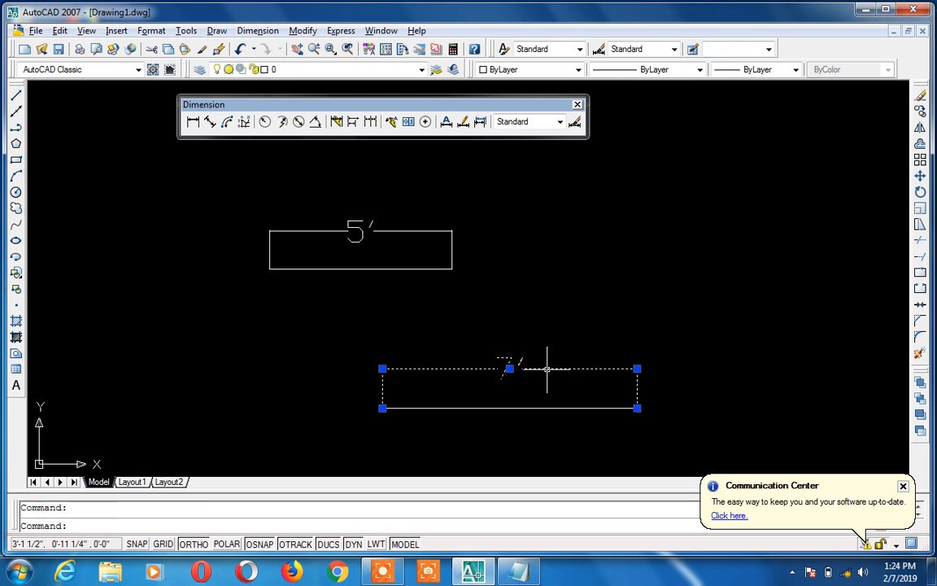
pyautogui.press('Delete')
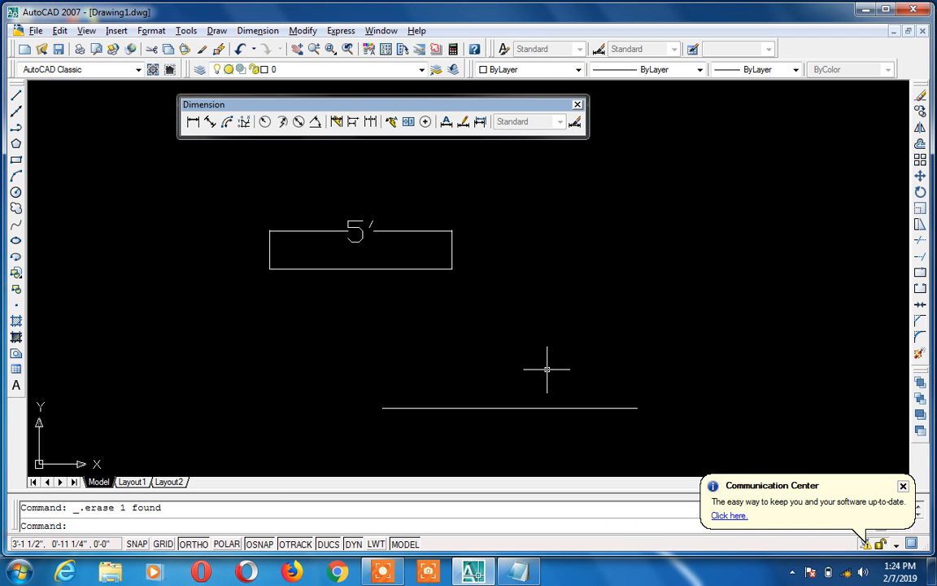
# Add a linear dimension above the 7' line by selecting the line itself as the object
pyautogui.write('dli')
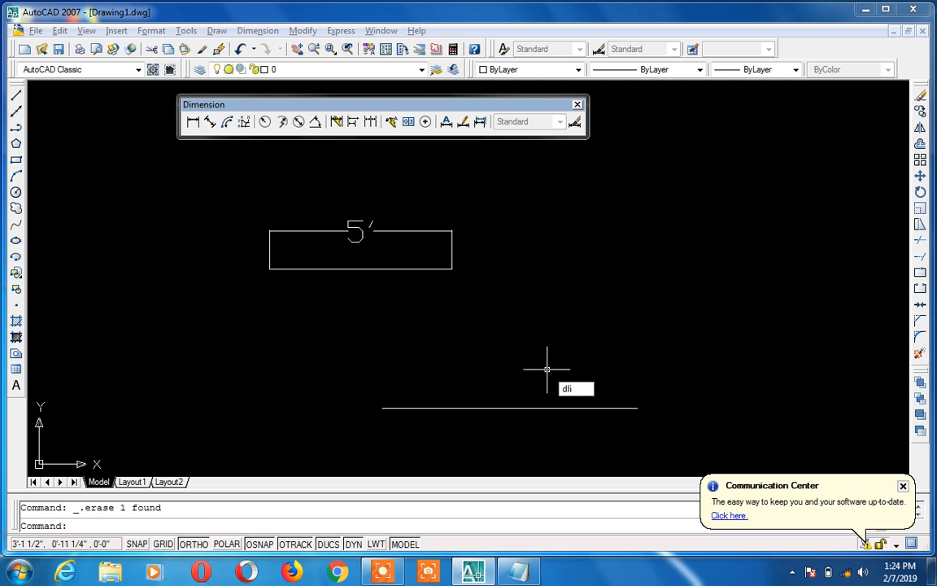
pyautogui.press('Return')
pyautogui.press('Return')
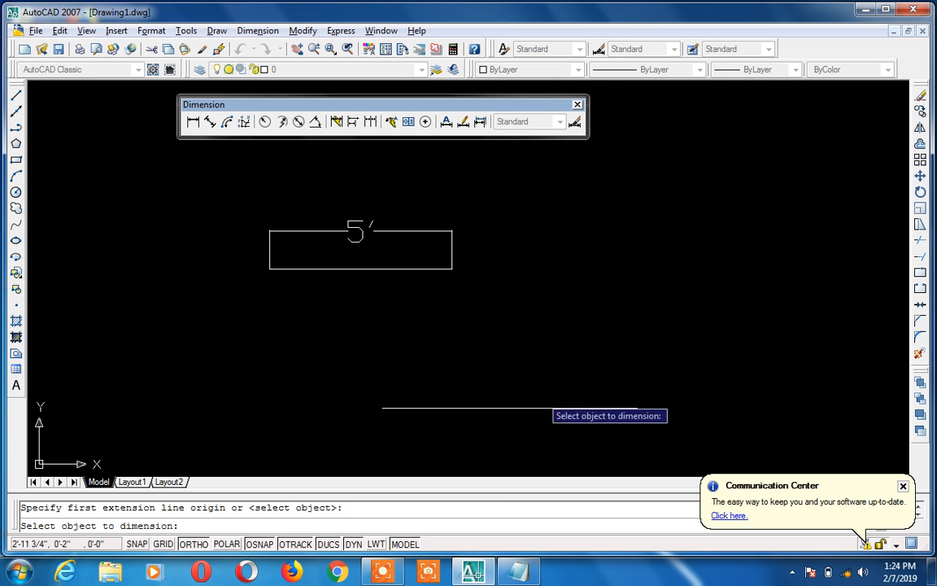
pyautogui.click(539, 407)
pyautogui.click(530, 359)
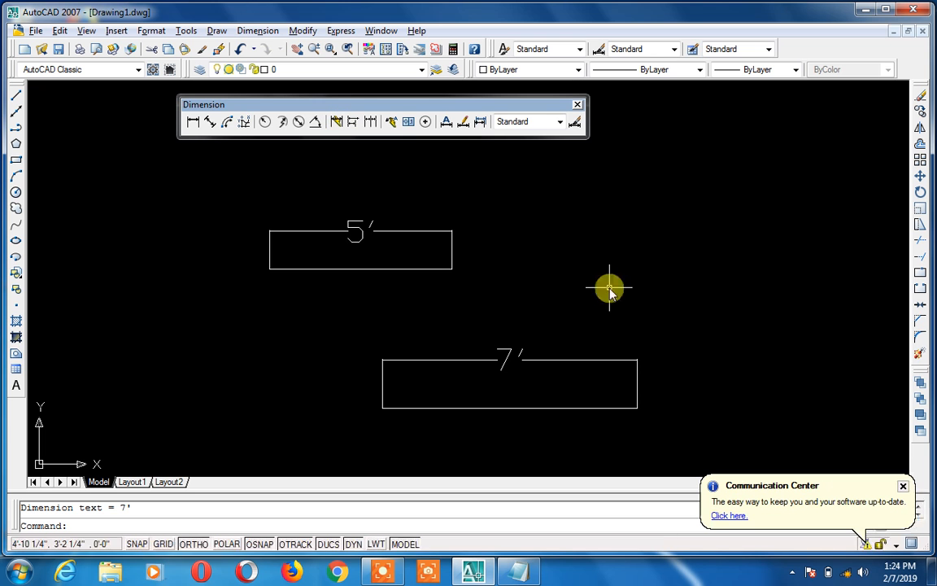
# Draw a 6' diagonal line with Ortho off, running down to the left from an empty area right of the 5' line
pyautogui.write('l')
pyautogui.press('Return')
pyautogui.click(735, 188)
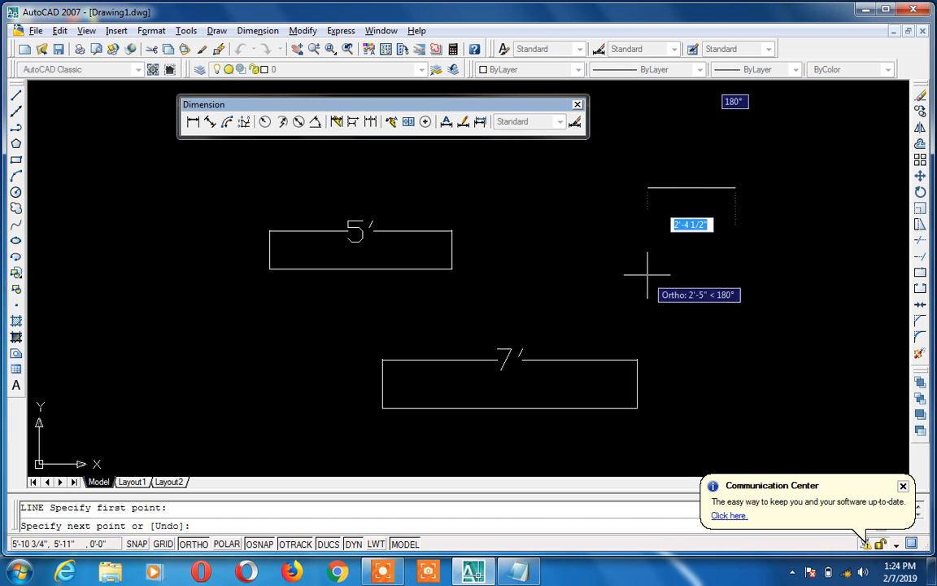
pyautogui.press('F8')
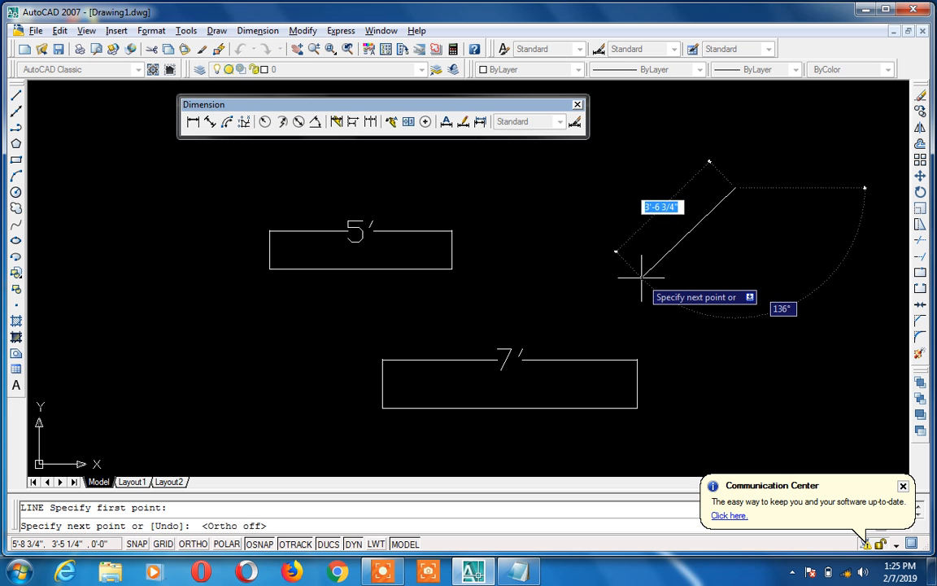
pyautogui.write("6'")
pyautogui.press('Return')
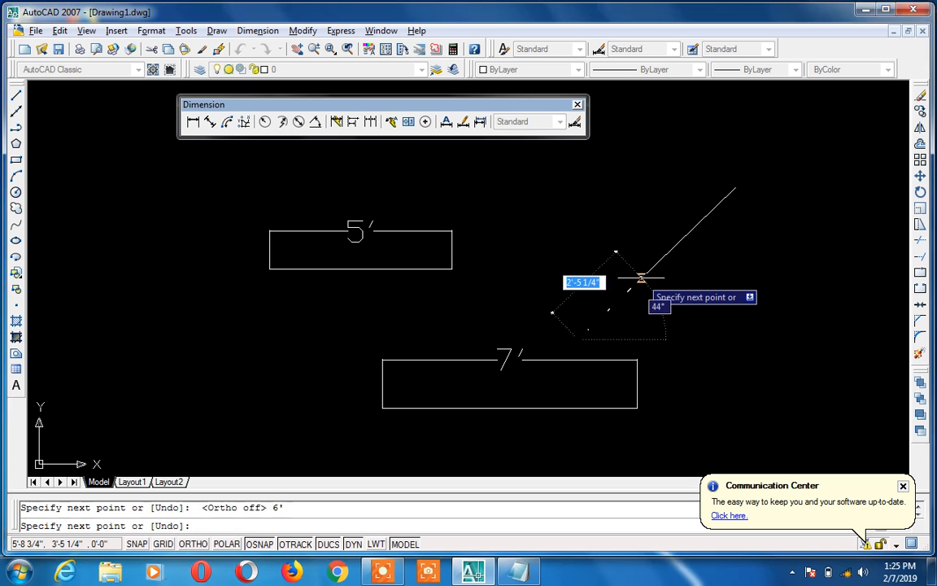
pyautogui.press('Escape')
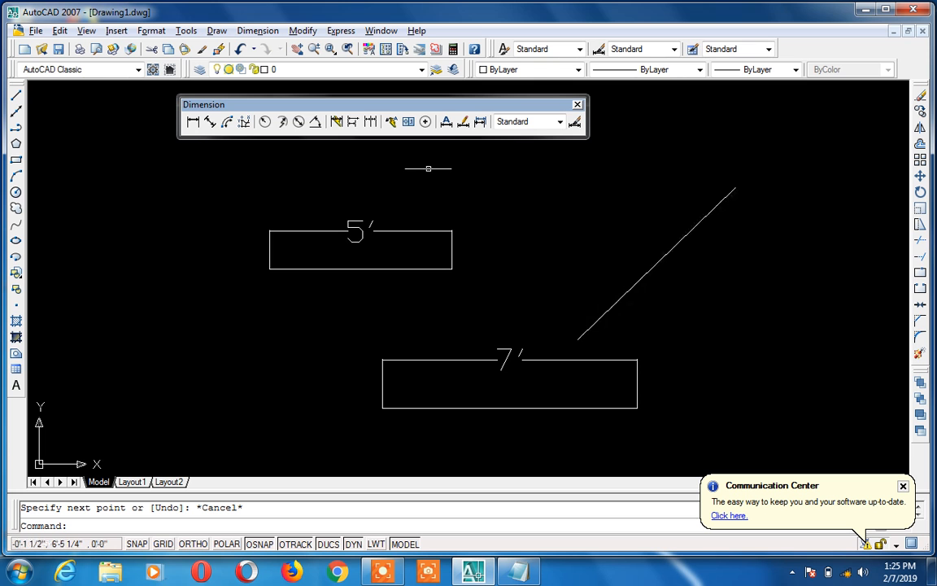
# Add a Quick Dimension to the diagonal line, placed above its middle, and delete that dimension again
pyautogui.click(337, 122)
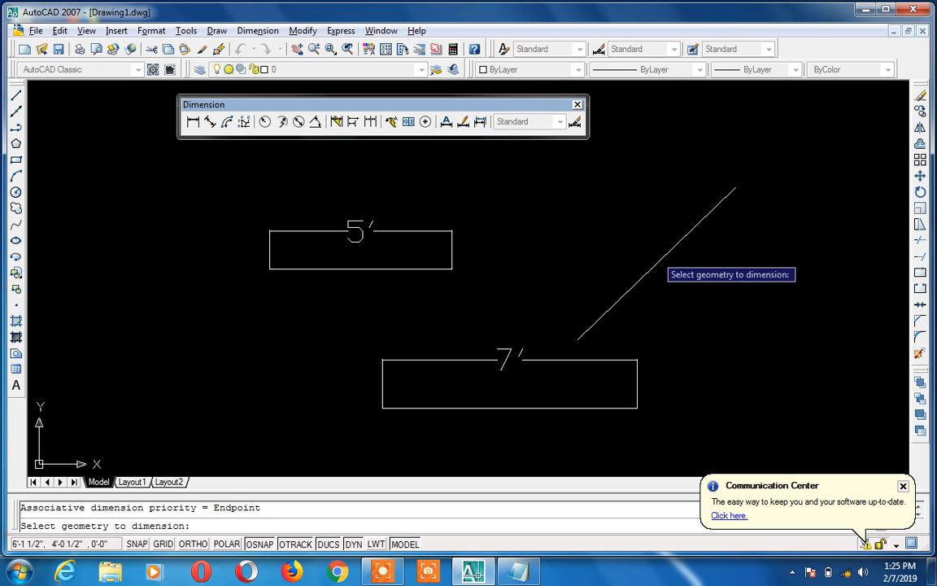
pyautogui.click(658, 261)
pyautogui.press('Return')
pyautogui.click(638, 216)
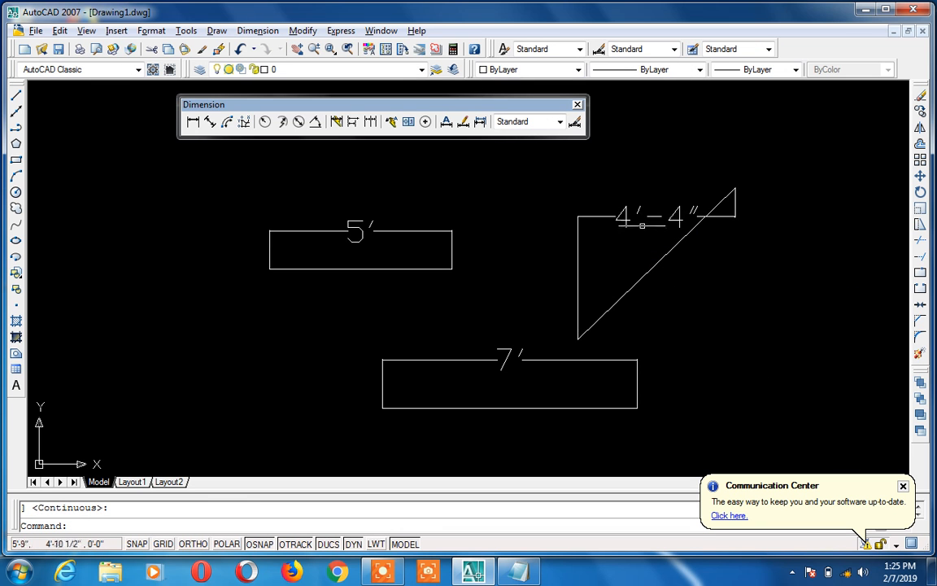
pyautogui.click(626, 217)
pyautogui.press('Delete')
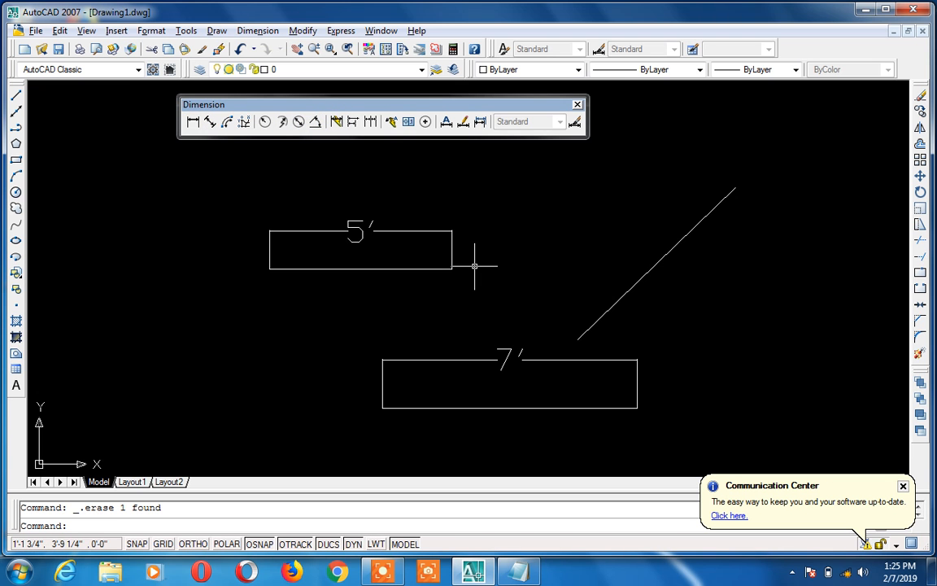
# Add a linear dimension to the diagonal line by selecting the line, placed below it, and delete that dimension again
pyautogui.write('dli')
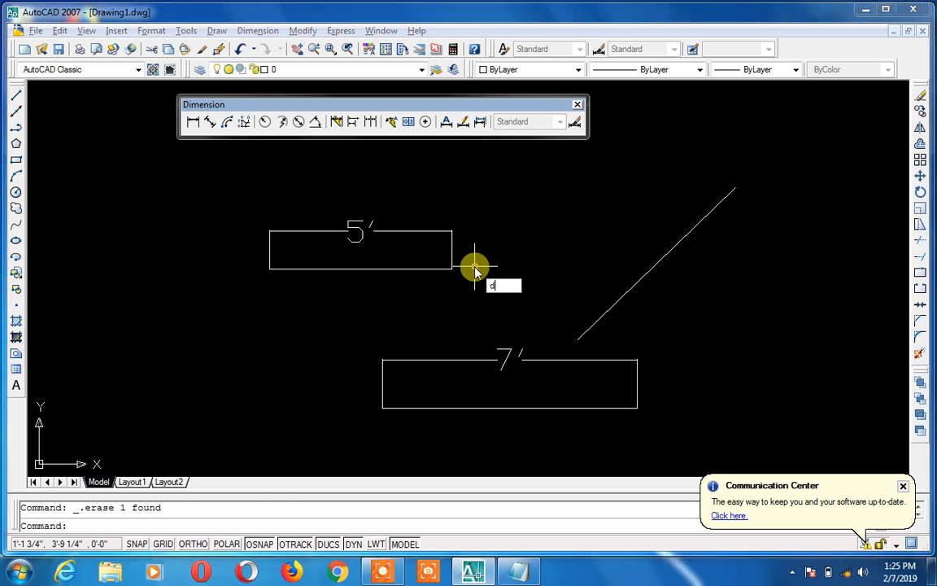
pyautogui.press('Return')
pyautogui.press('Return')
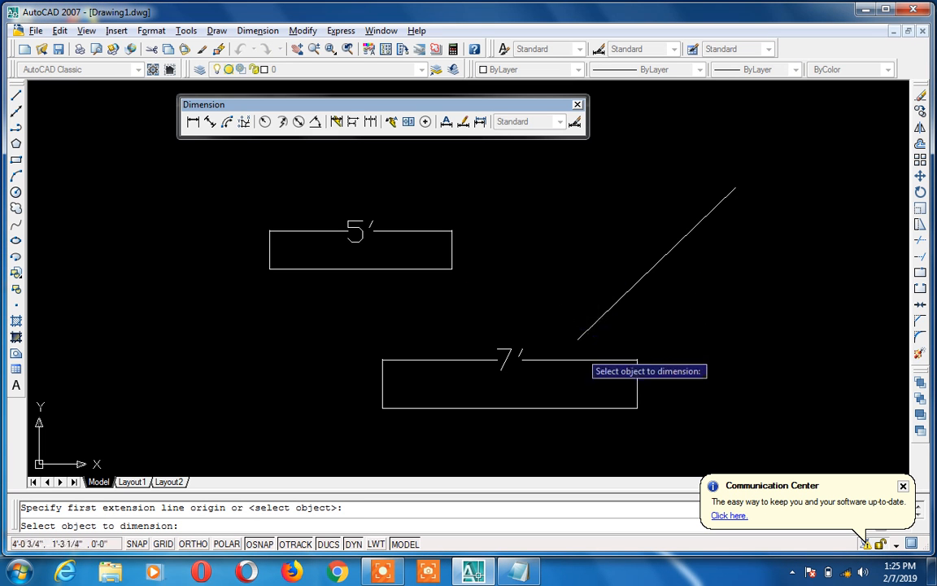
pyautogui.click(604, 306)
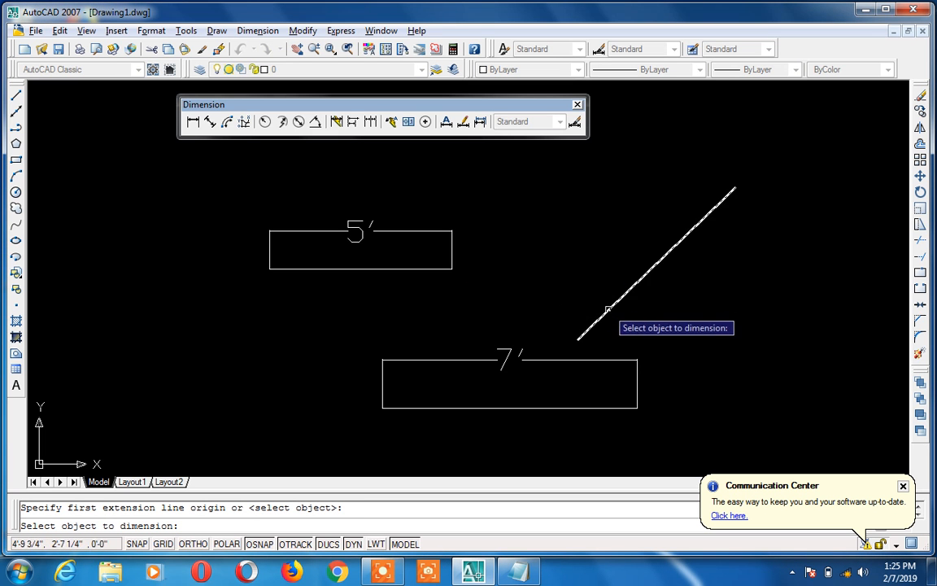
pyautogui.click(644, 324)
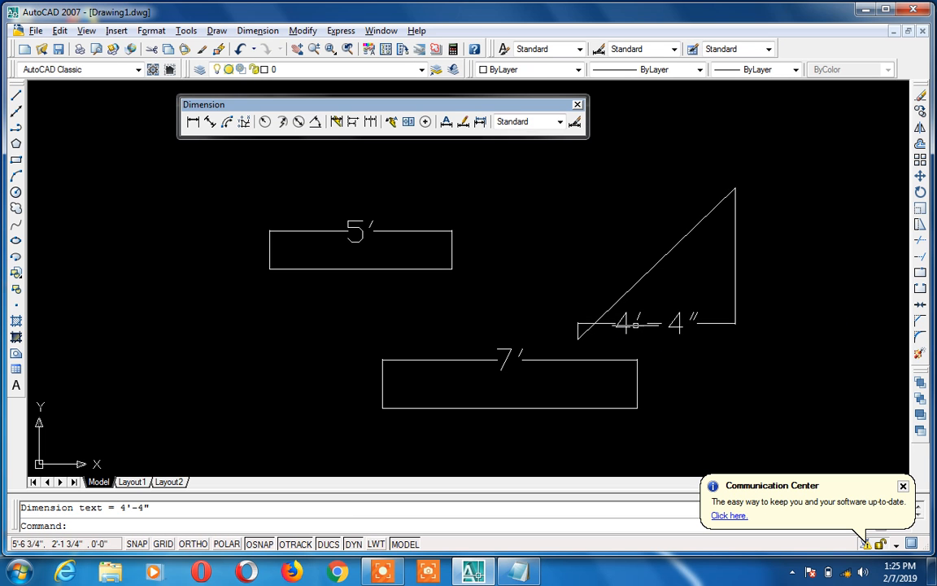
pyautogui.click(630, 323)
pyautogui.press('Delete')
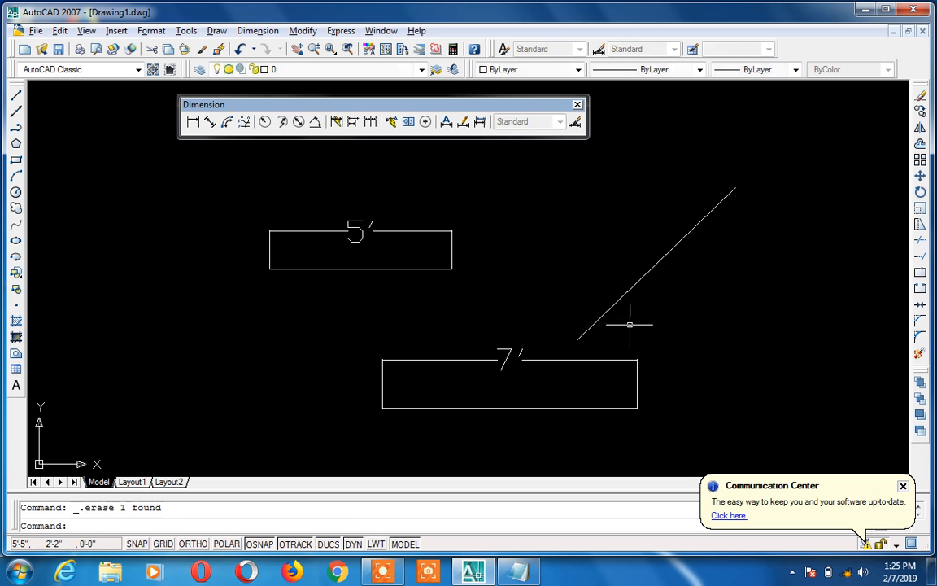
# Add an aligned dimension to the diagonal line by selecting the line, placed on its upper-left side
pyautogui.write('dal')
pyautogui.press('Return')
pyautogui.press('Return')
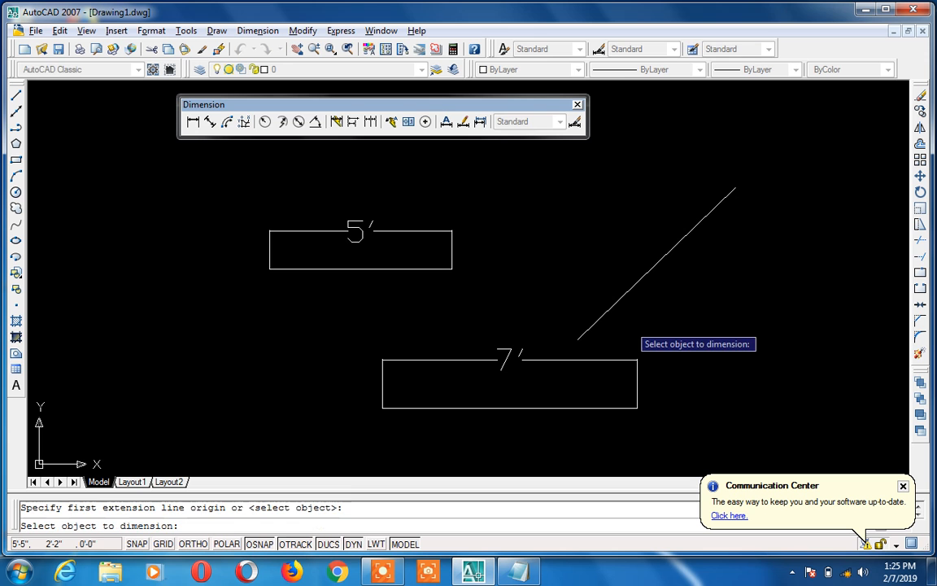
pyautogui.click(624, 294)
pyautogui.click(577, 253)
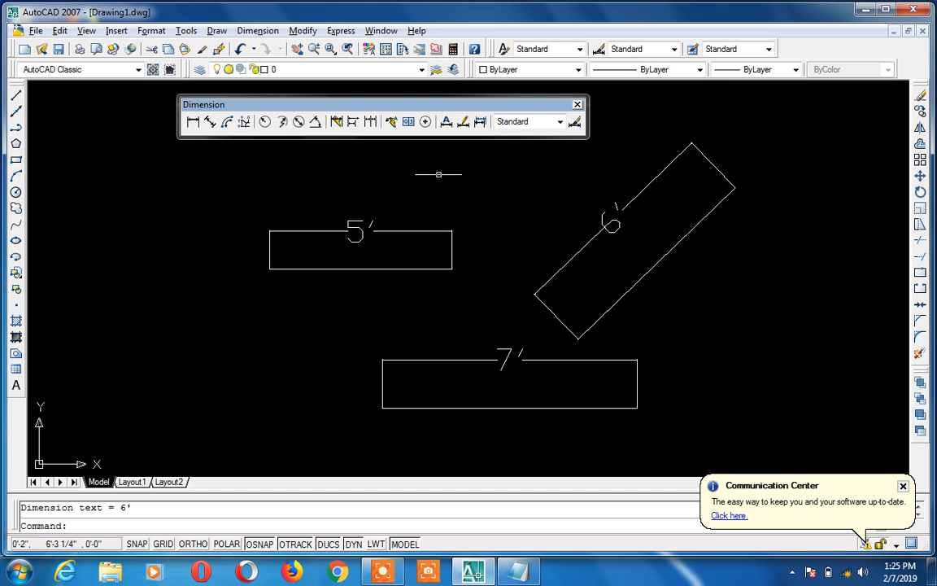
# Erase the 5' line, the diagonal line and the 7' line together with all their dimensions
pyautogui.click(610, 224)
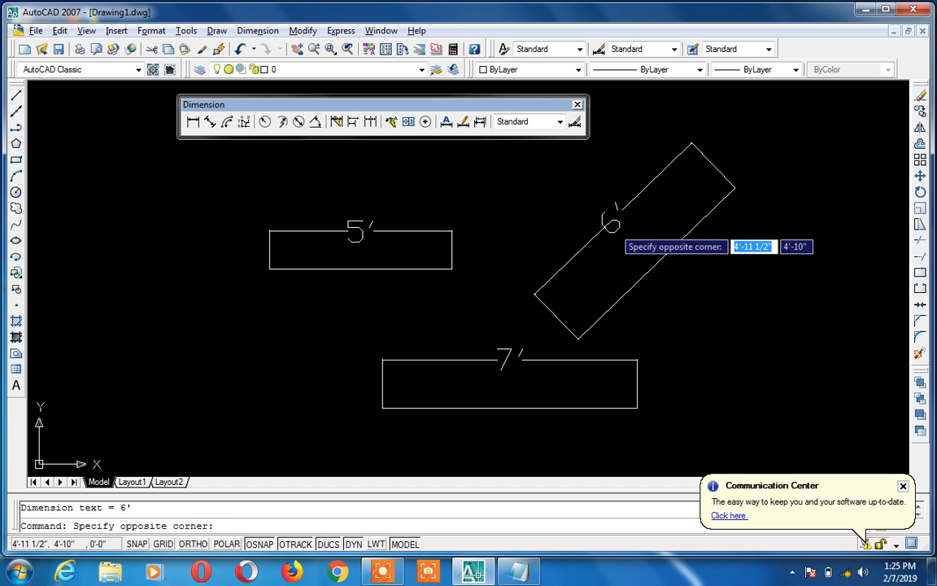
pyautogui.click(609, 213)
pyautogui.click(620, 230)
pyautogui.click(432, 300)
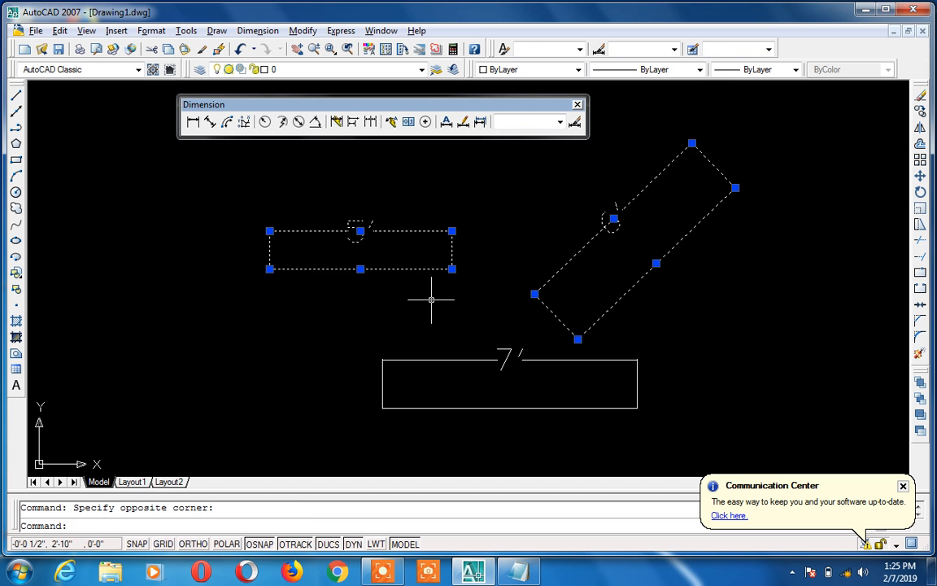
pyautogui.press('Delete')
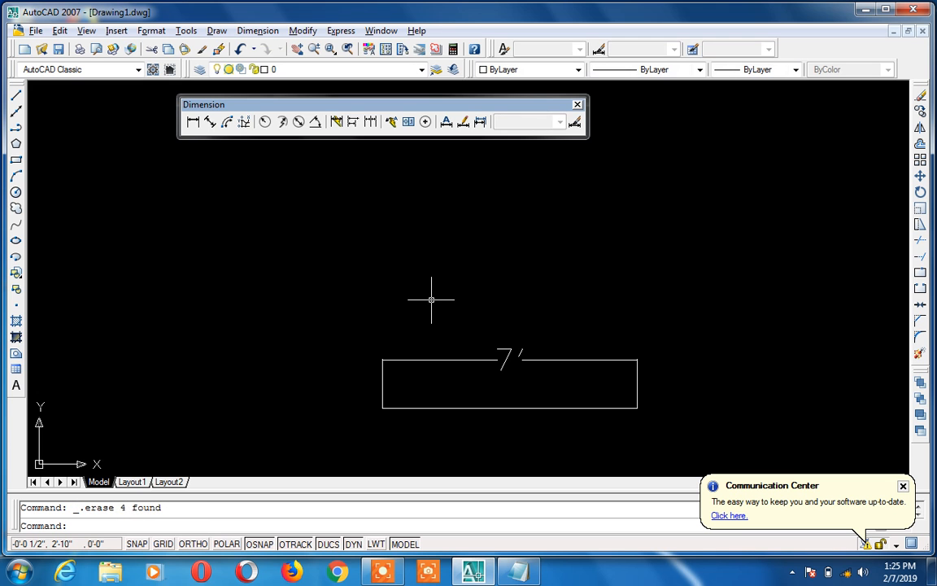
pyautogui.click(517, 324)
pyautogui.click(483, 364)
pyautogui.press('Delete')
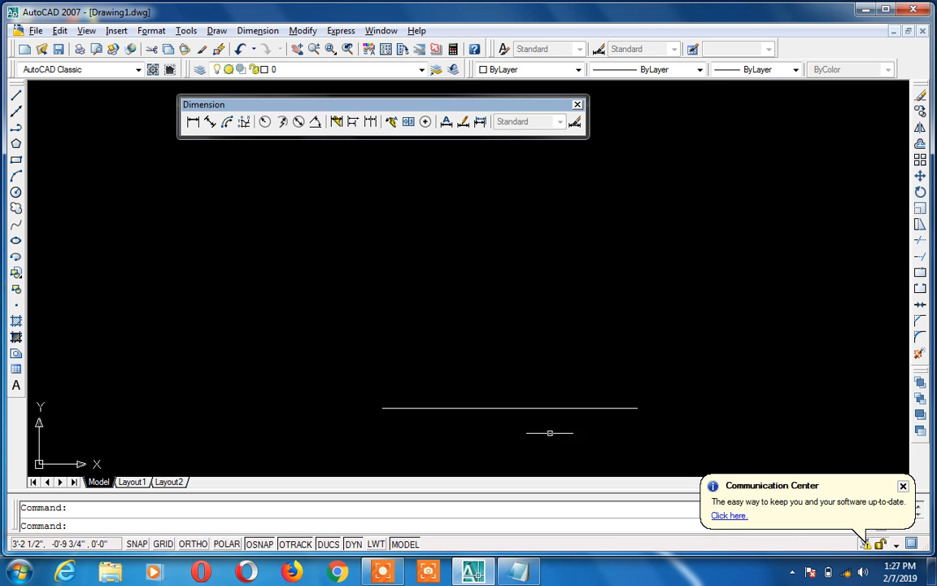
pyautogui.click(550, 412)
pyautogui.click(478, 345)
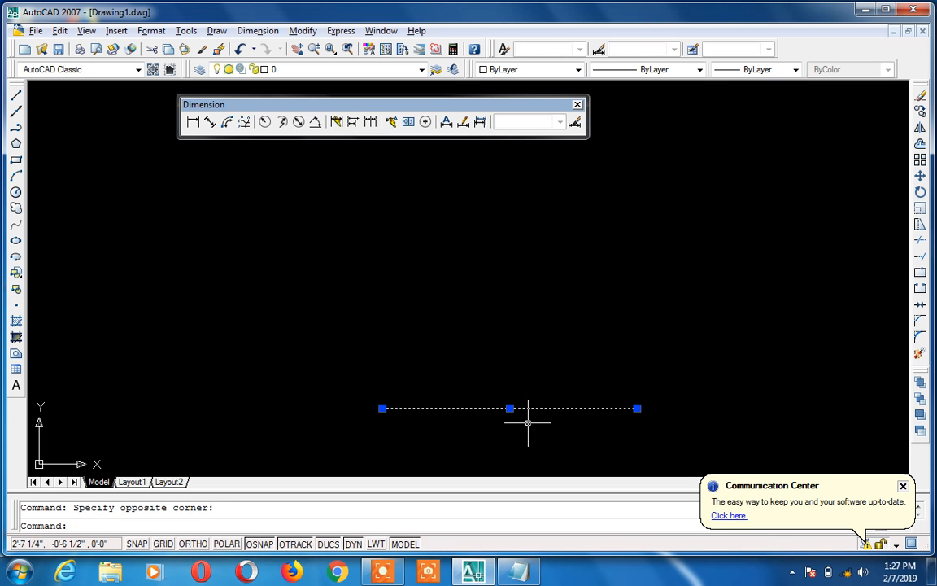
pyautogui.press('Delete')
pyautogui.press('Escape')
# Start a descending stepped line with Ortho on, drawing a 1' segment to the right and a 1' segment down
pyautogui.write('l')
pyautogui.press('Return')
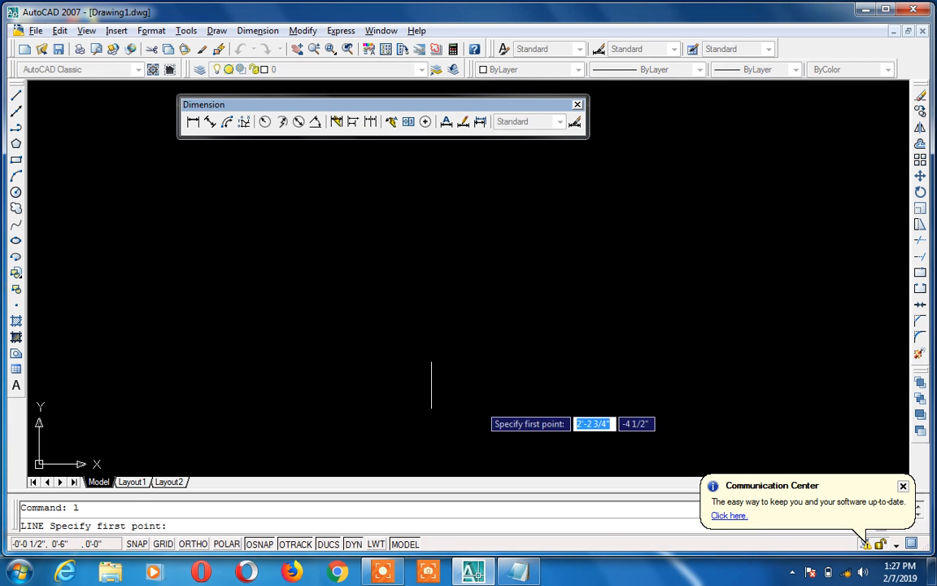
pyautogui.click(271, 292)
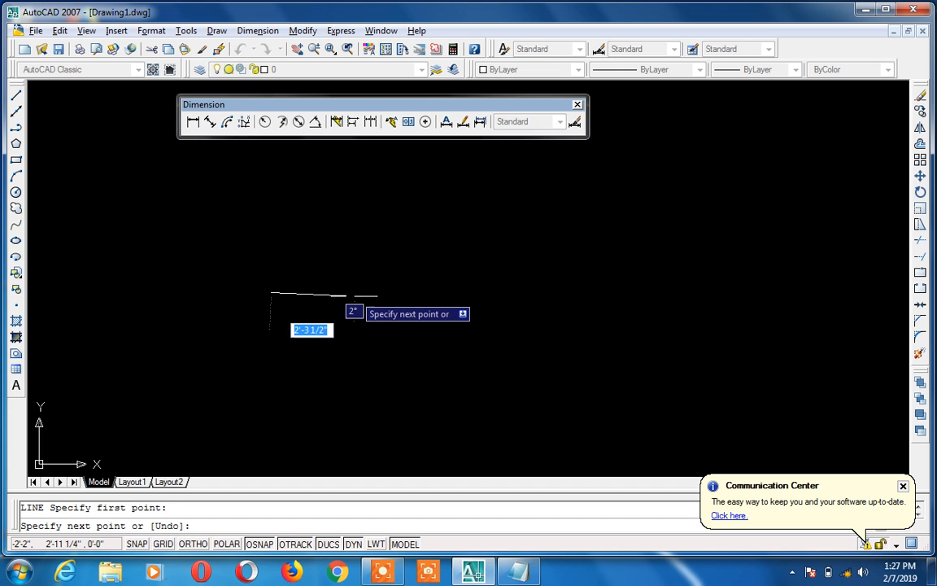
pyautogui.press('F8')
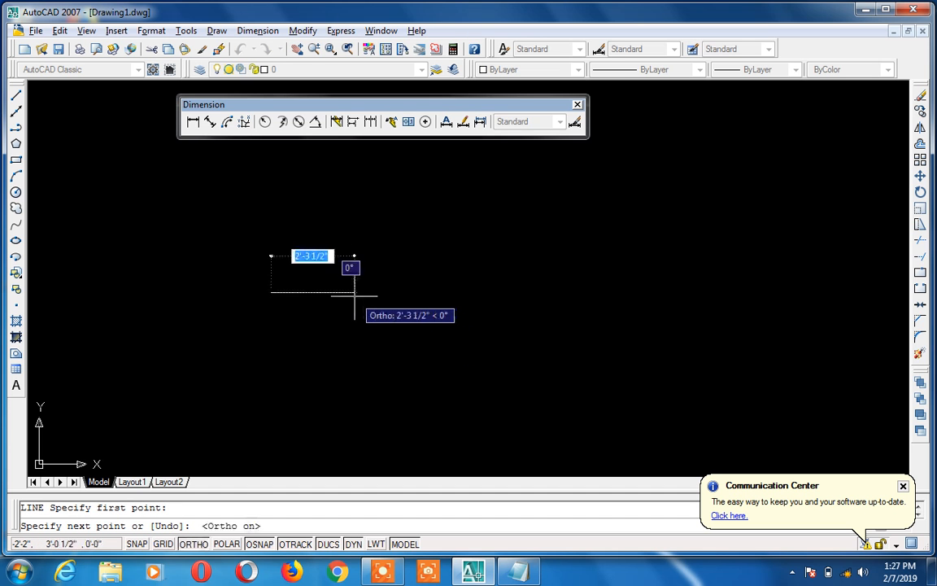
pyautogui.write("1'")
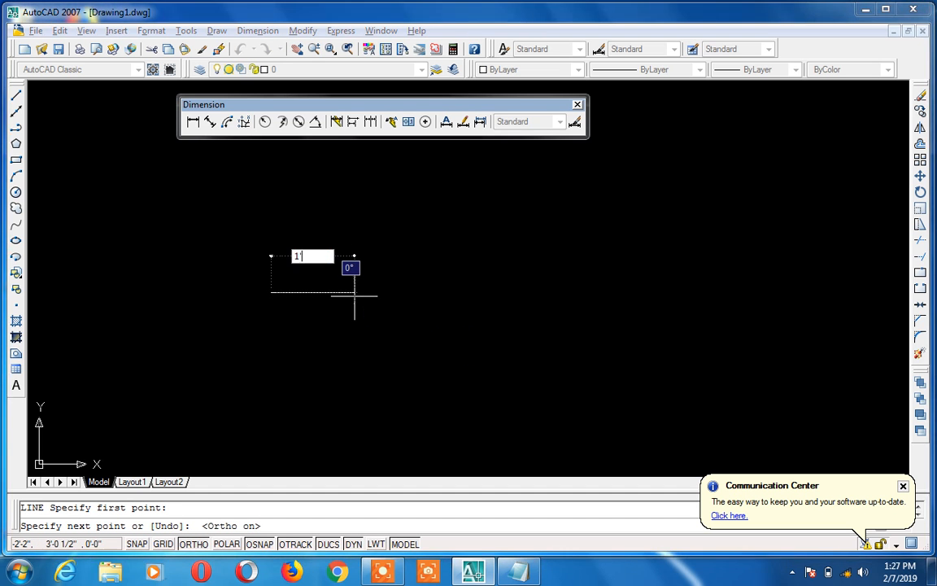
pyautogui.press('Return')
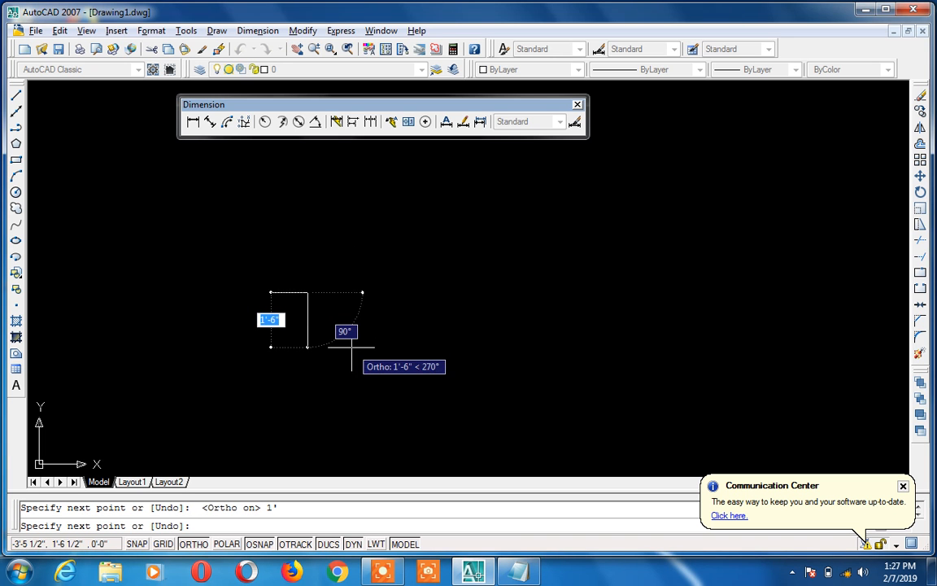
pyautogui.write("1'")
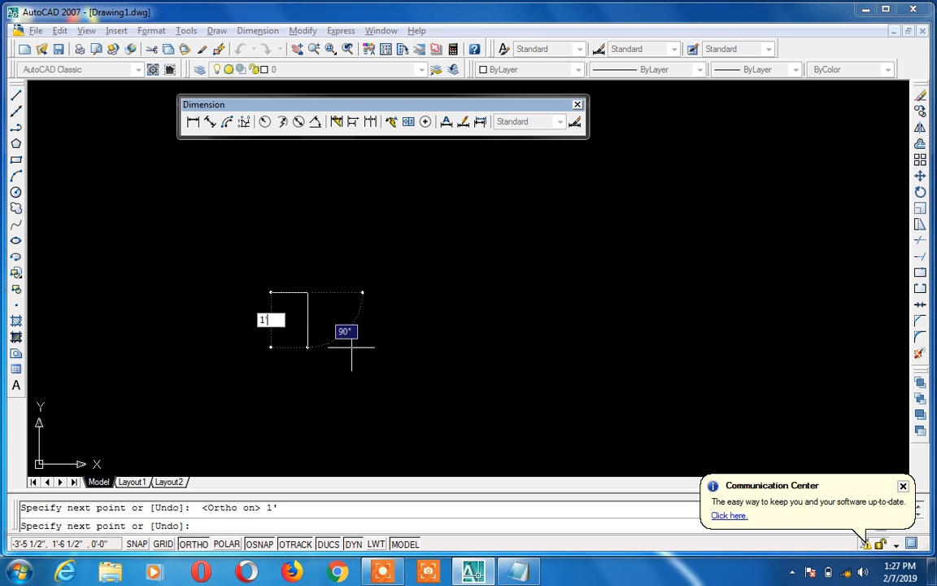
pyautogui.press('Return')
# Continue the stepped line with segments 2' right, 1' down, 3' right and 1' down
pyautogui.write("2'")
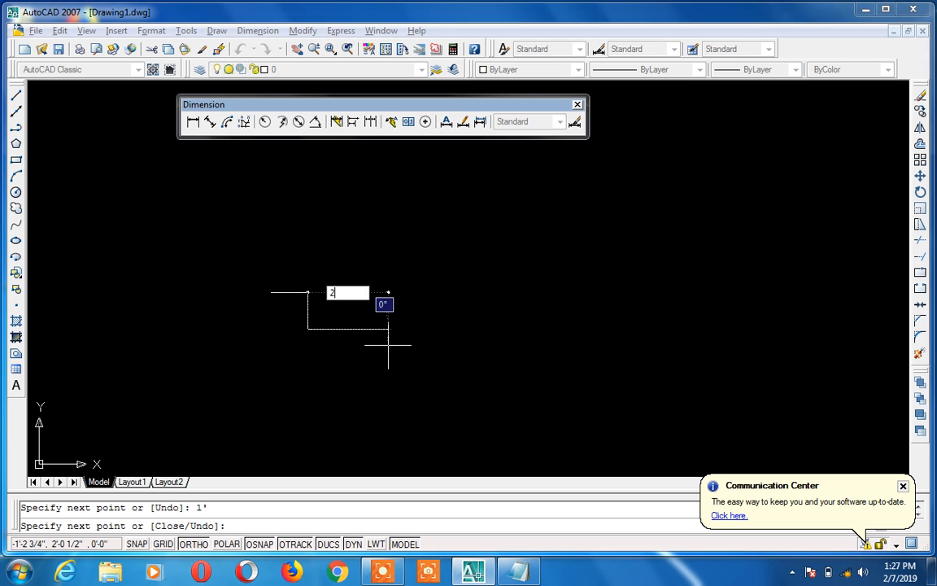
pyautogui.press('Return')
pyautogui.write("1'")
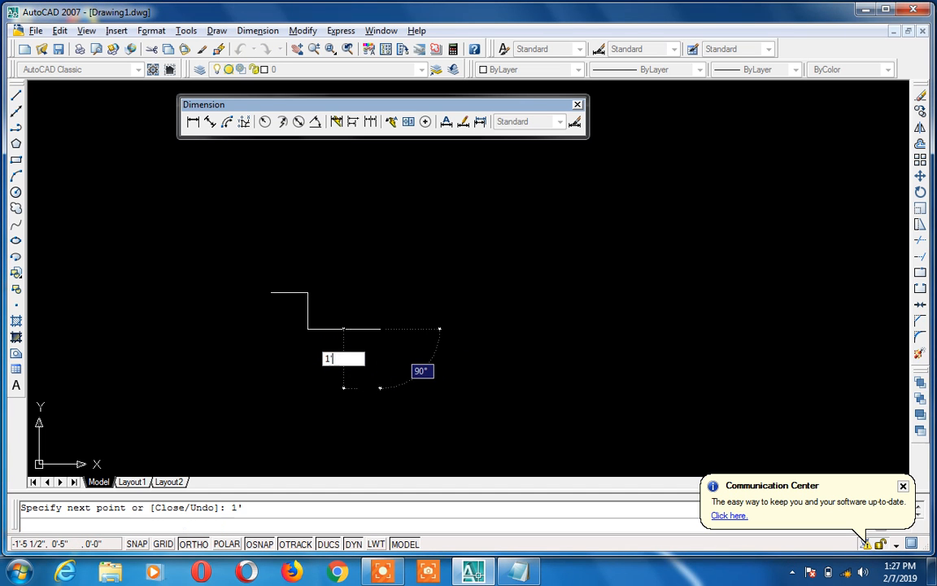
pyautogui.press('Return')
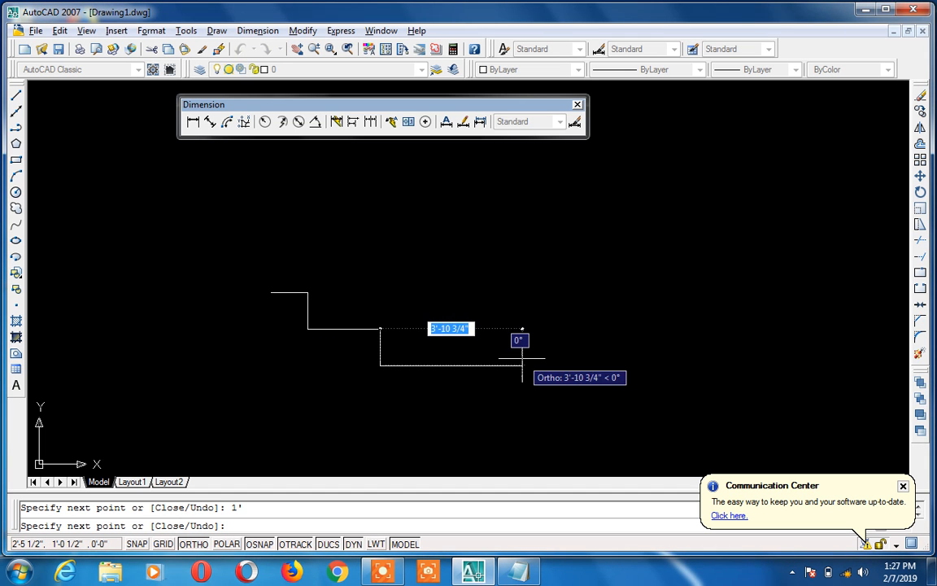
pyautogui.write("3'")
pyautogui.press('Return')
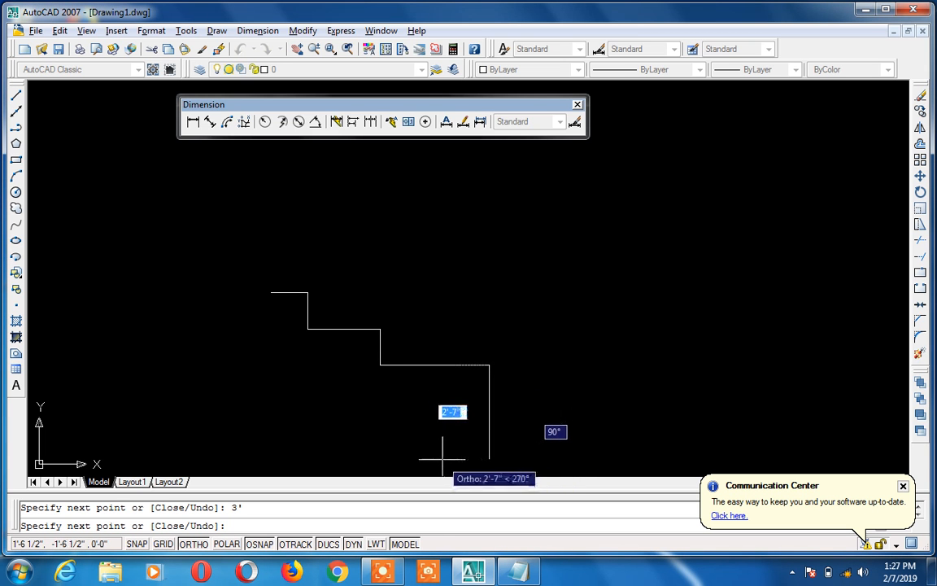
pyautogui.write("1'")
pyautogui.press('Return')
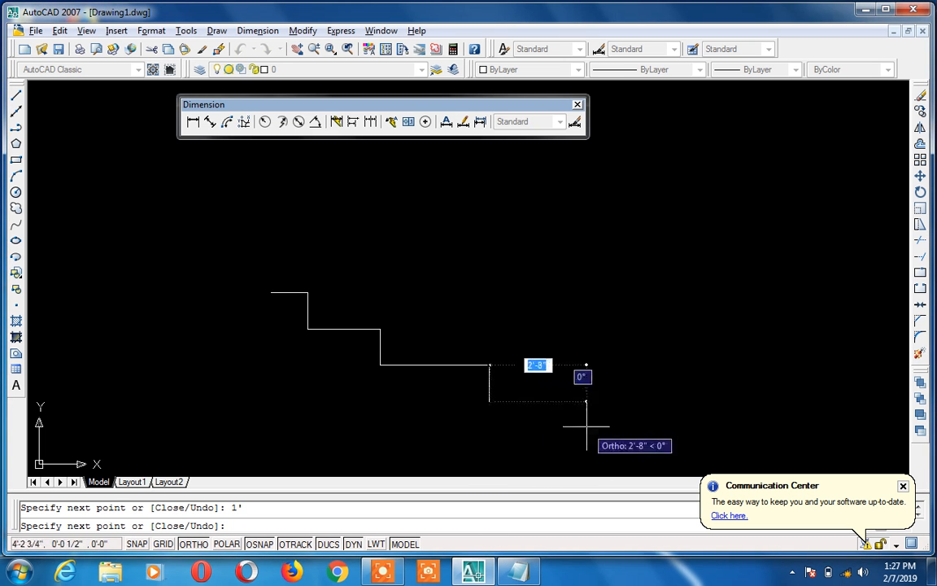
# Draw the lowest tread of the stepped profile as a 4' horizontal line and finish the line
pyautogui.write("4'")
pyautogui.press('Return')
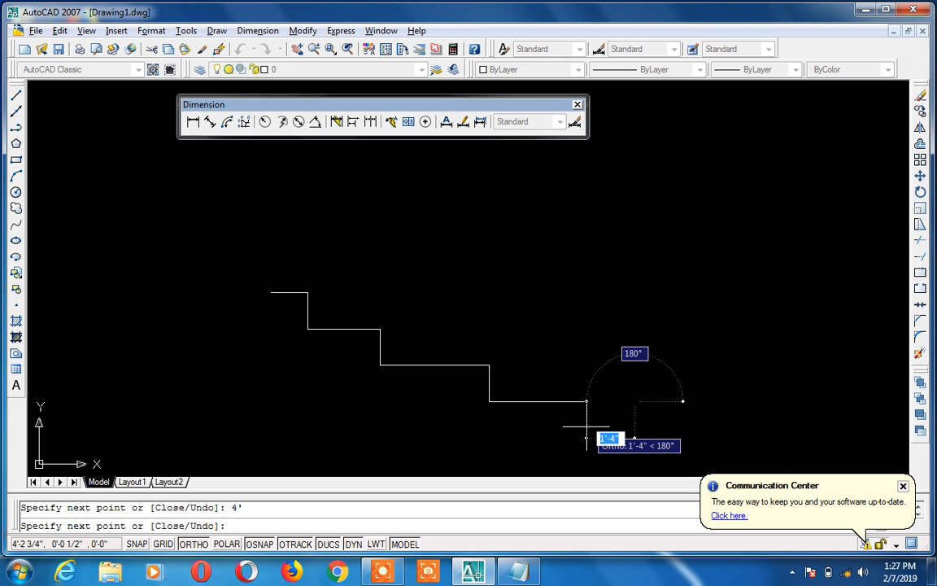
pyautogui.press('Escape')
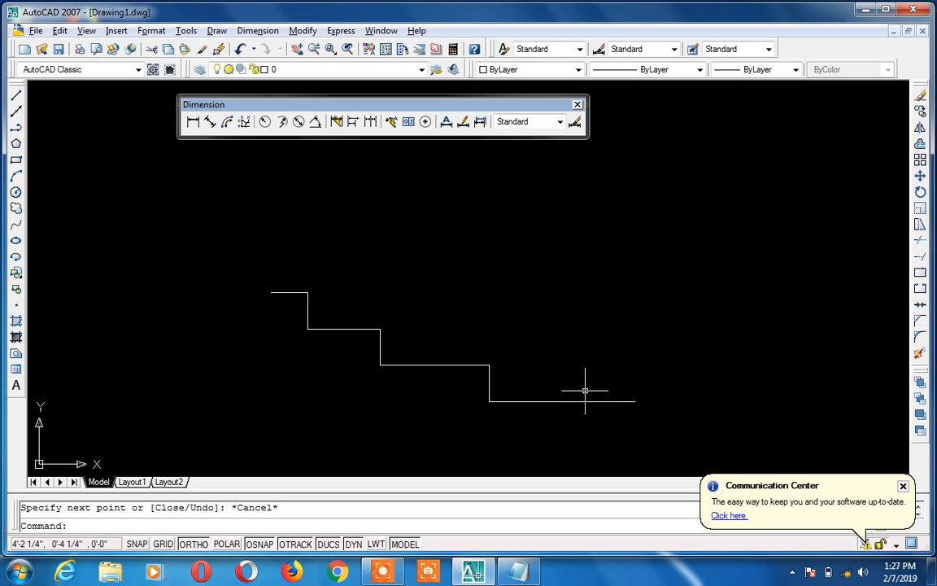
pyautogui.click(351, 123)
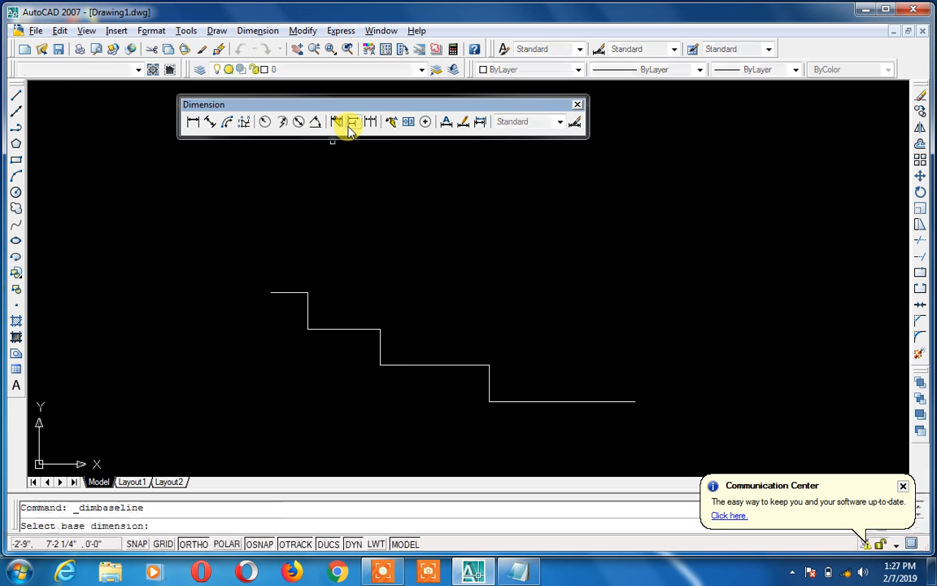
pyautogui.click(287, 291)
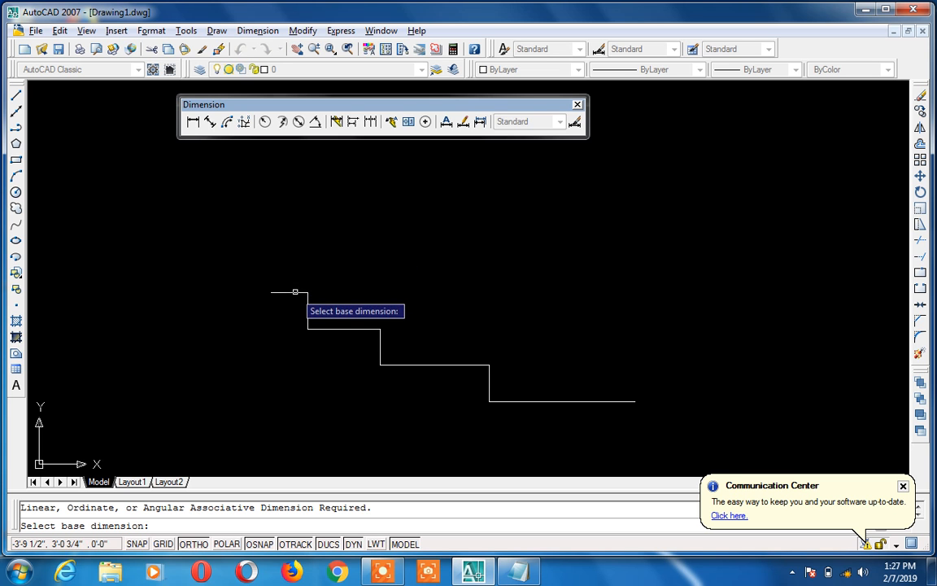
pyautogui.press('Escape')
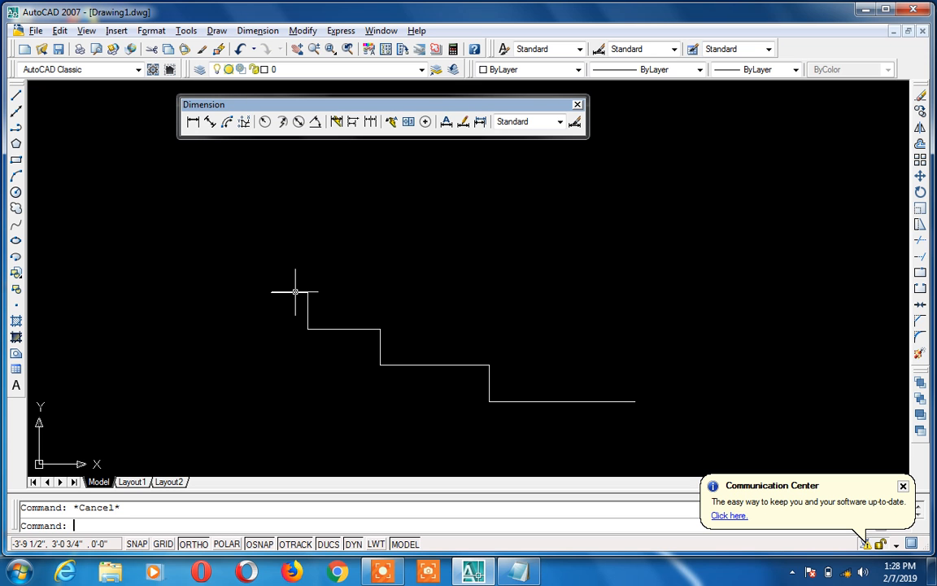
# Add an aligned dimension to the top tread, placing the dimension line about 1' above it
pyautogui.write('dal')
pyautogui.press('Return')
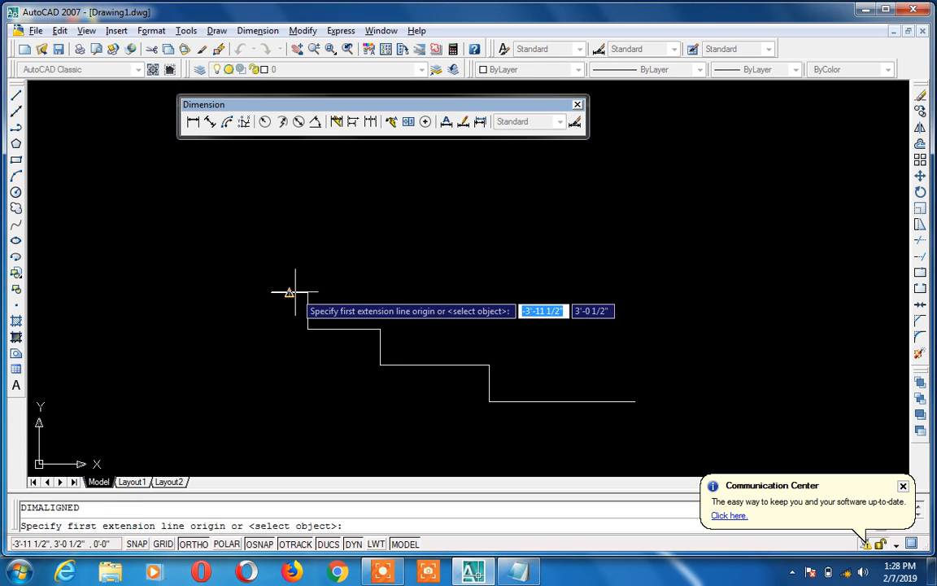
pyautogui.click(308, 292)
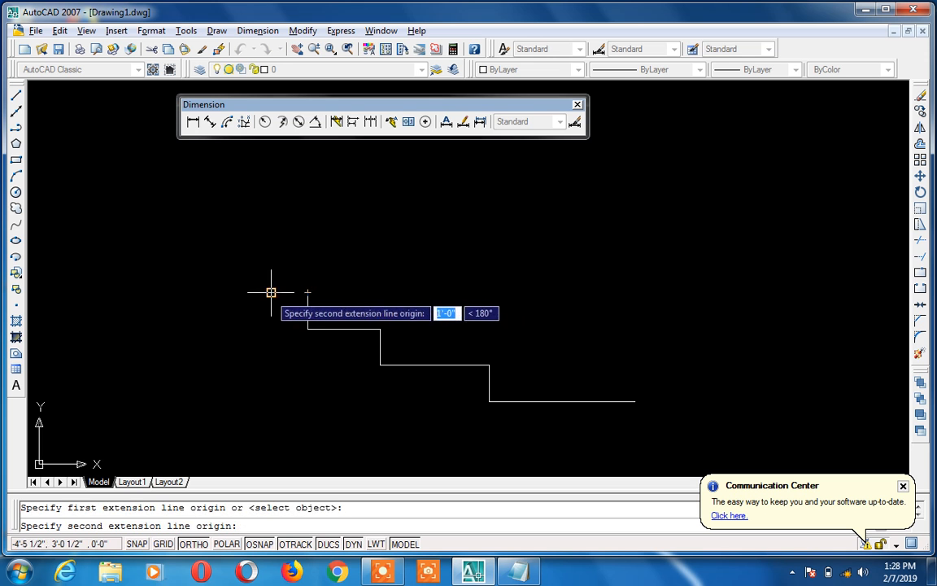
pyautogui.click(271, 292)
pyautogui.click(270, 257)
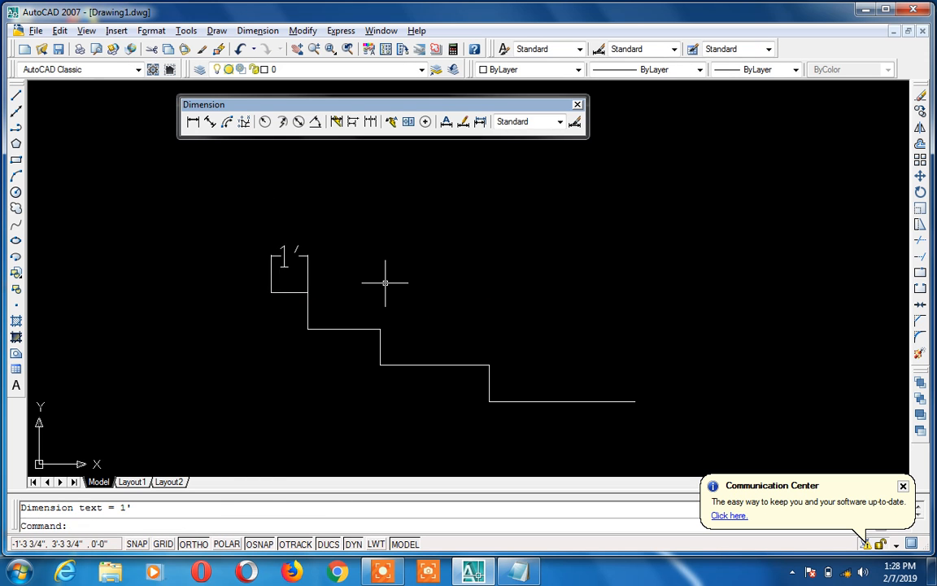
# Add baseline dimensions from the top tread's dimension to the outer corners of the second and third treads
pyautogui.click(352, 121)
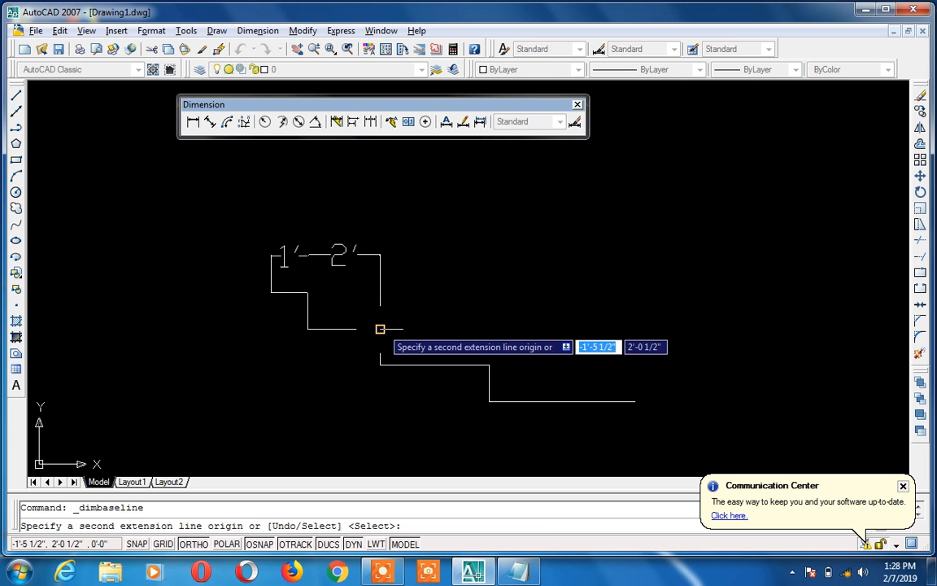
pyautogui.click(380, 329)
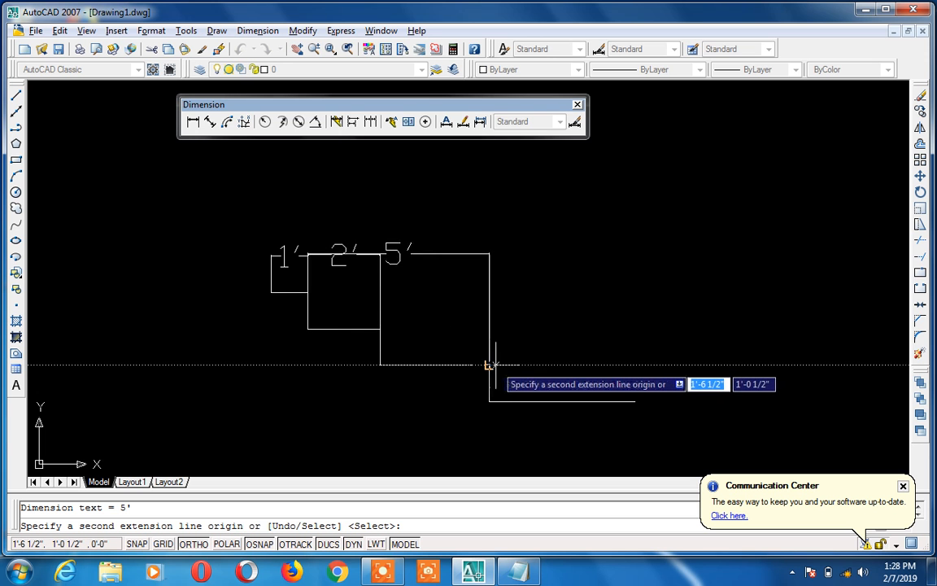
pyautogui.click(489, 365)
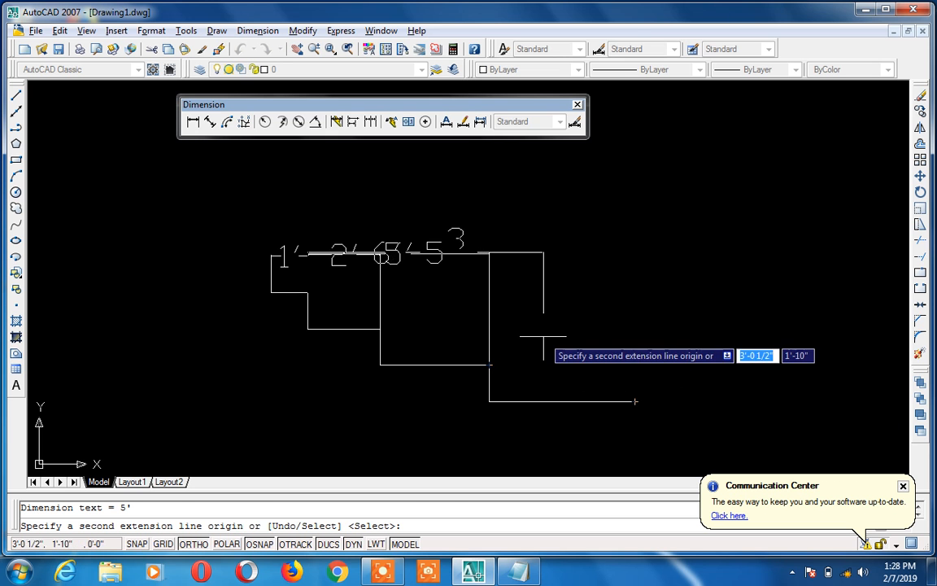
pyautogui.press('Escape')
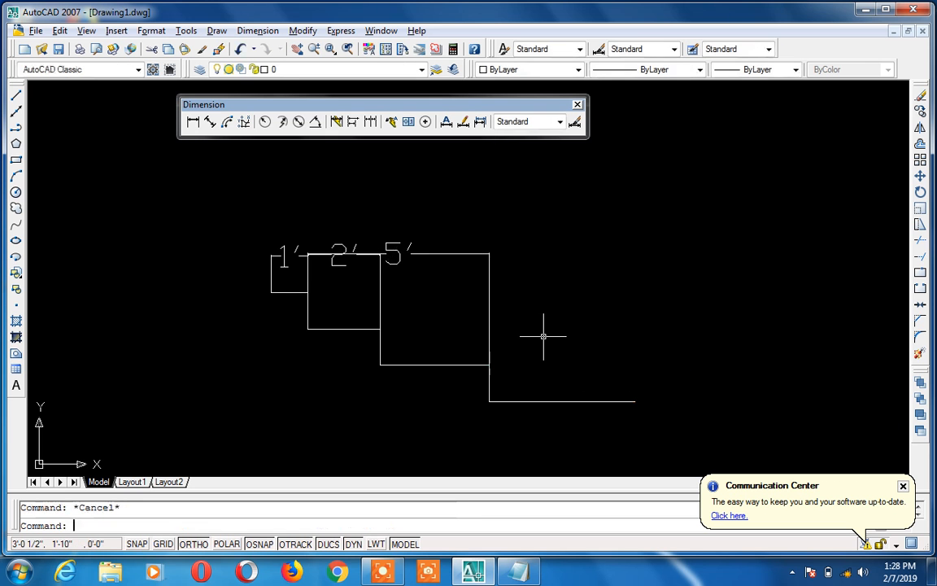
# Erase the two baseline dimensions, keeping only the aligned dimension above the top tread
pyautogui.click(393, 252)
pyautogui.press('Delete')
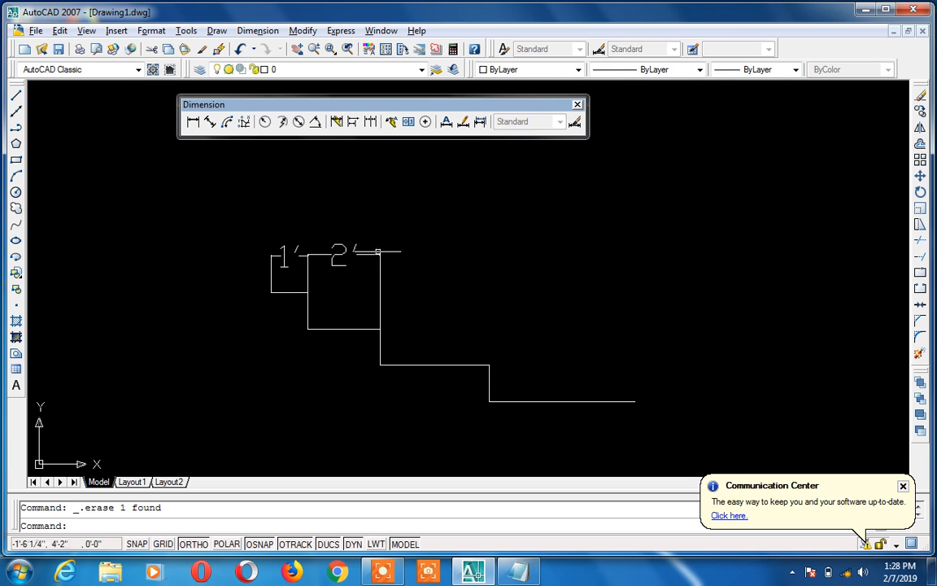
pyautogui.click(378, 253)
pyautogui.press('Delete')
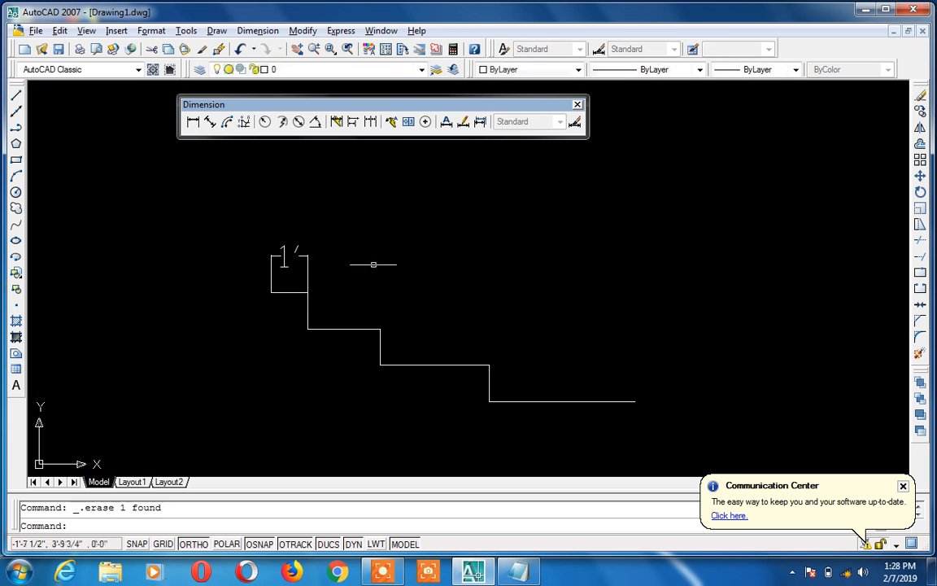
# Add an aligned dimension to the top tread, placing the dimension line well below the stepped profile
pyautogui.write('dal')
pyautogui.press('Return')
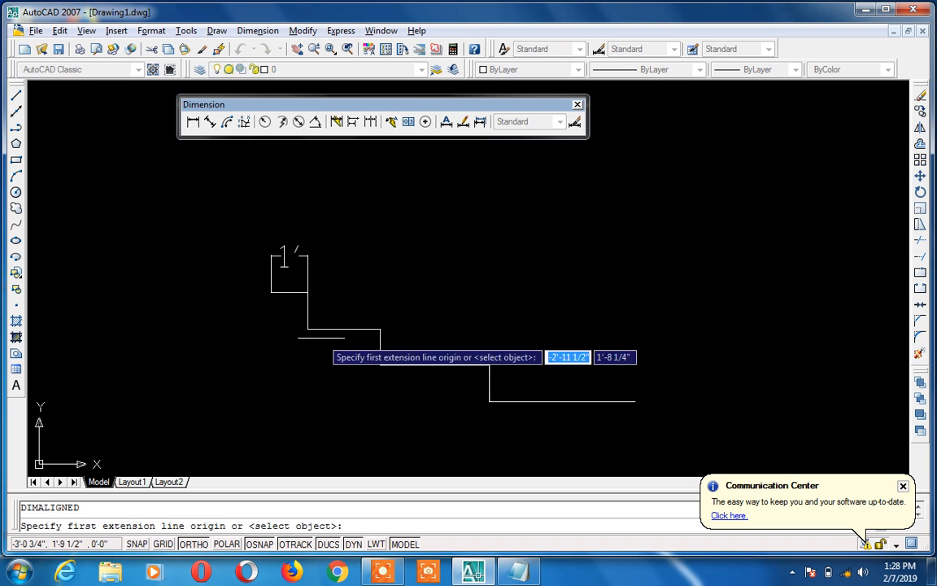
pyautogui.click(308, 292)
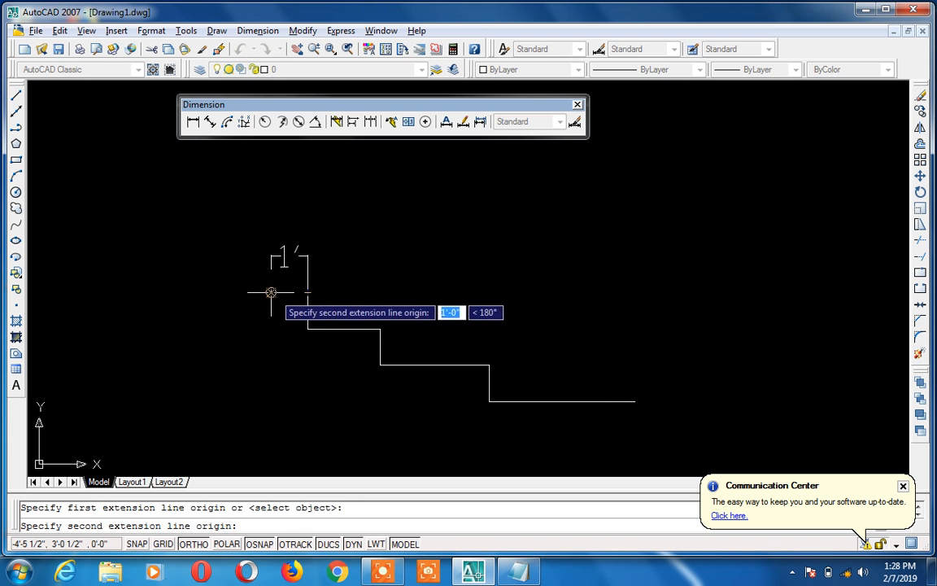
pyautogui.click(271, 291)
pyautogui.click(274, 433)
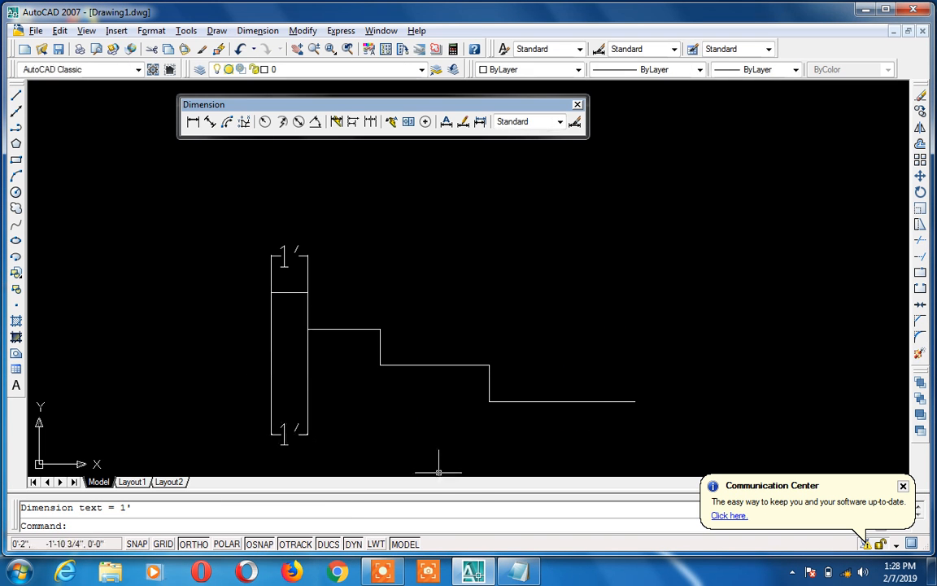
pyautogui.press('Return')
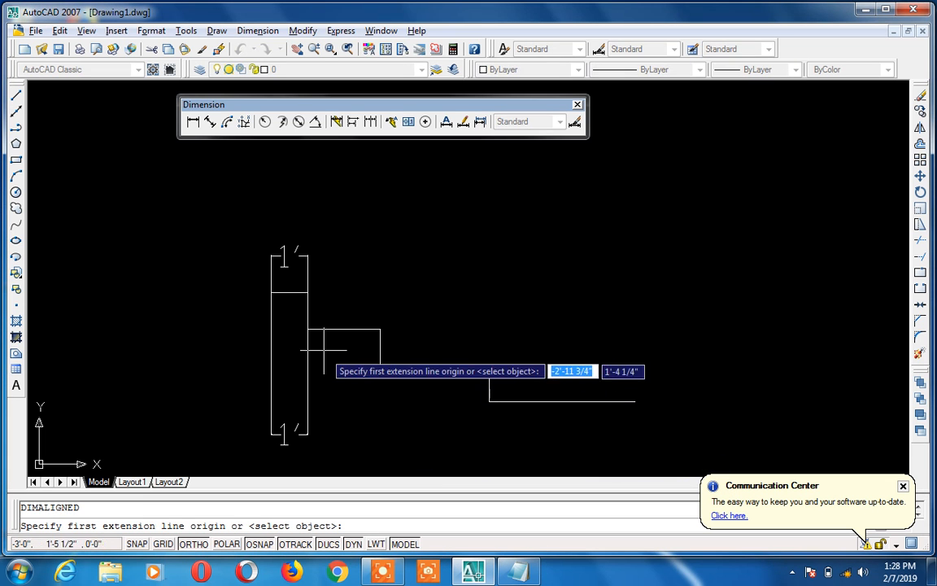
pyautogui.click(379, 329)
pyautogui.click(379, 447)
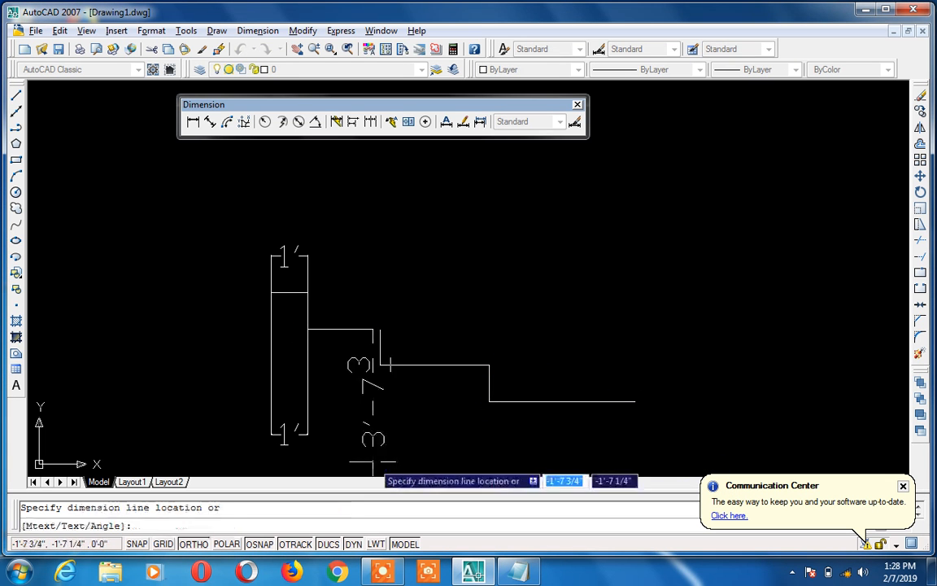
pyautogui.press('Escape')
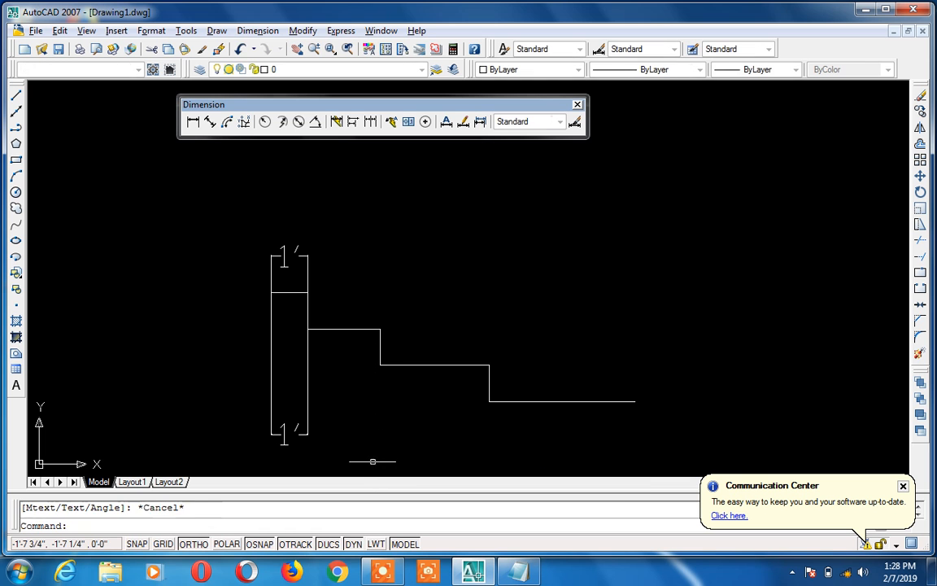
# Add an aligned dimension to the second tread, placing the dimension line below the stepped profile
pyautogui.write('dal')
pyautogui.press('Return')
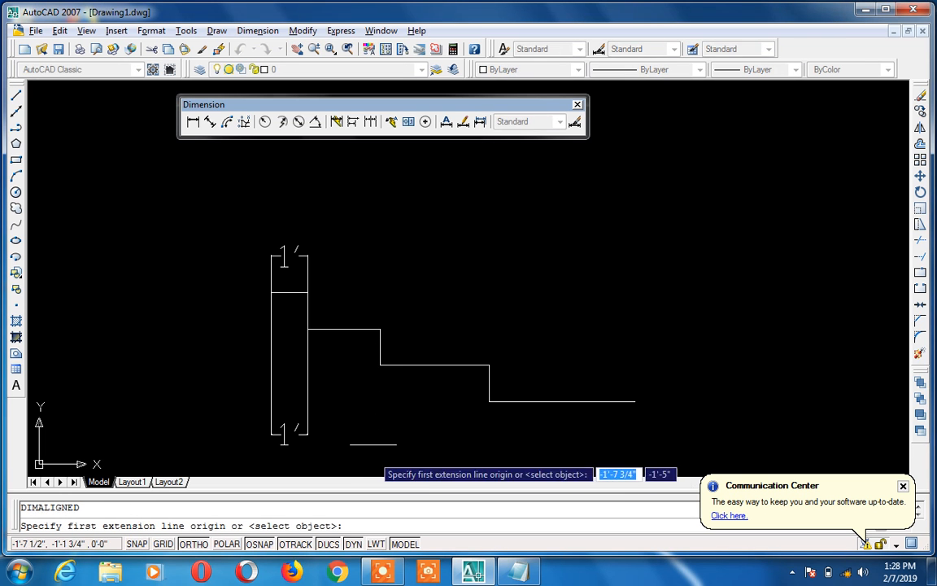
pyautogui.click(380, 329)
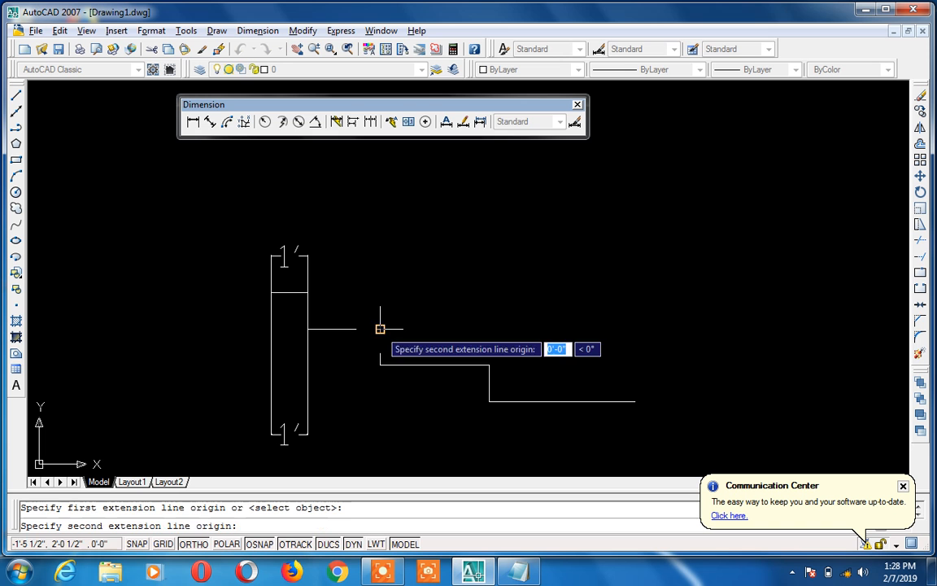
pyautogui.click(306, 329)
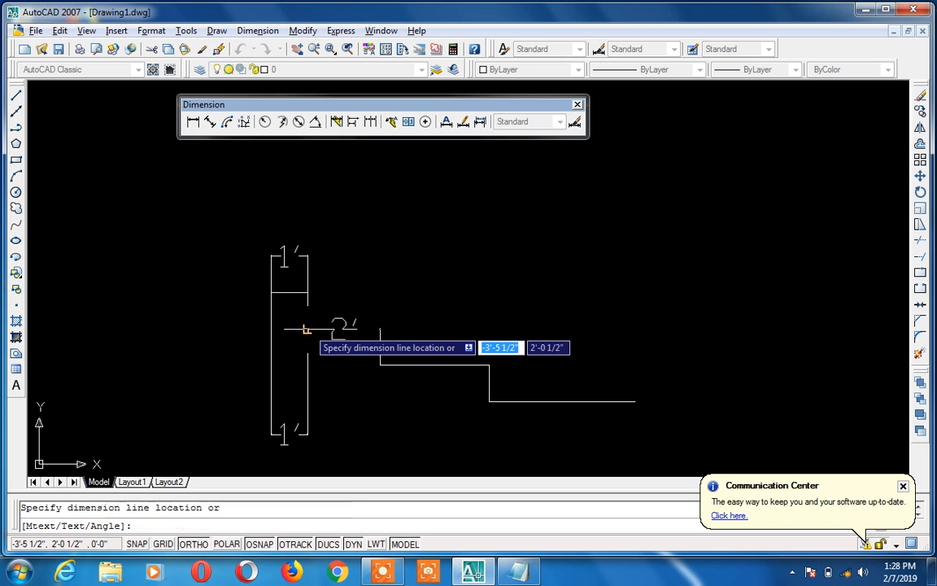
pyautogui.click(309, 460)
# Add an aligned dimension to the third tread, placing the dimension line below the stepped profile
pyautogui.write('dal')
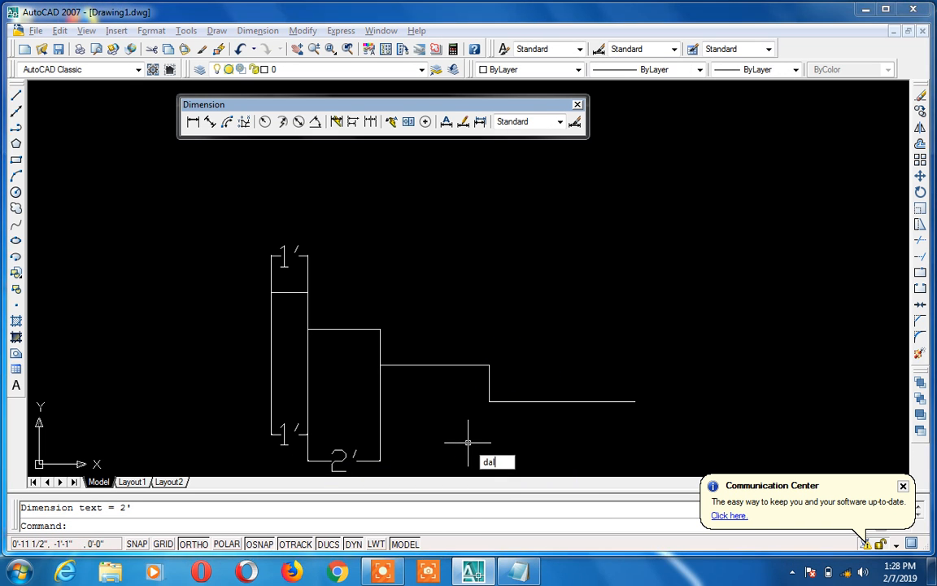
pyautogui.press('Return')
pyautogui.click(488, 366)
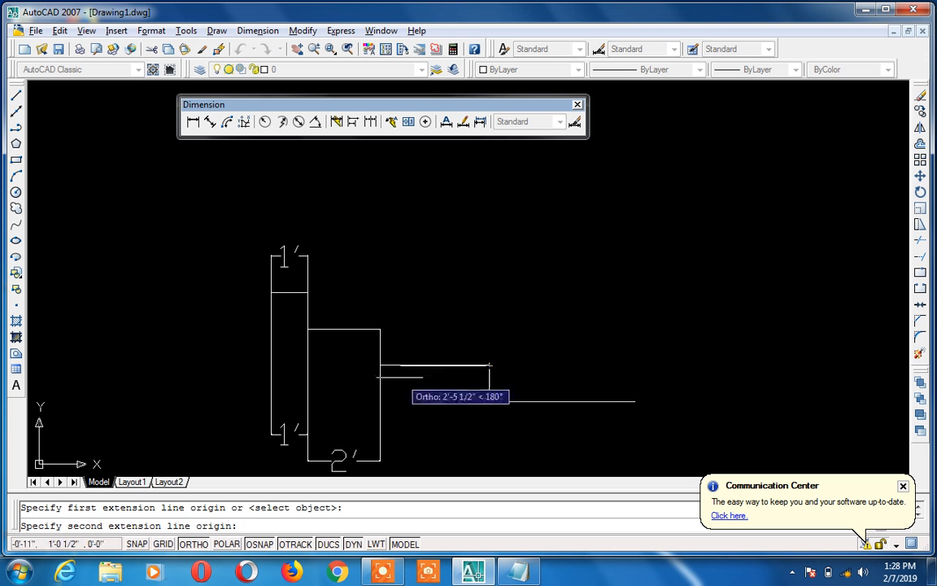
pyautogui.click(380, 365)
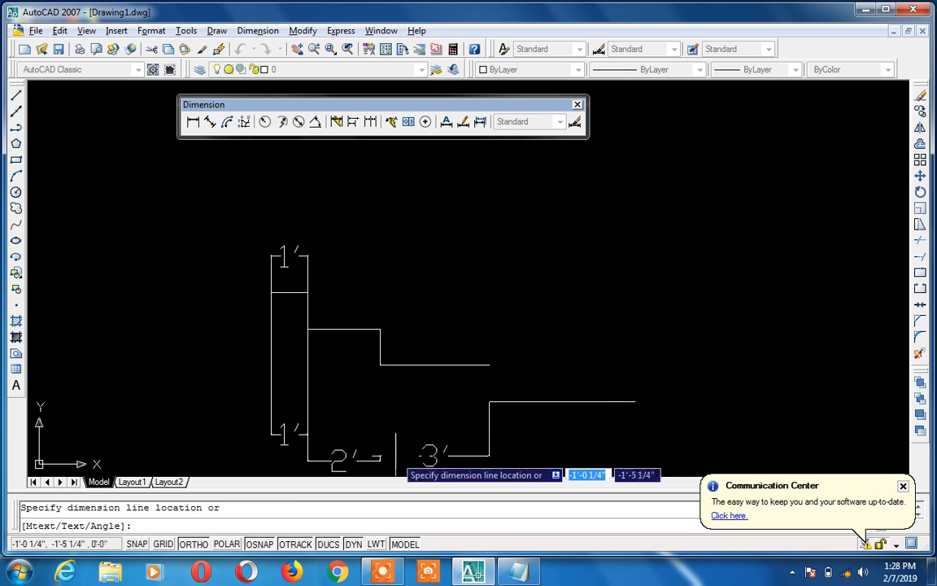
pyautogui.click(395, 467)
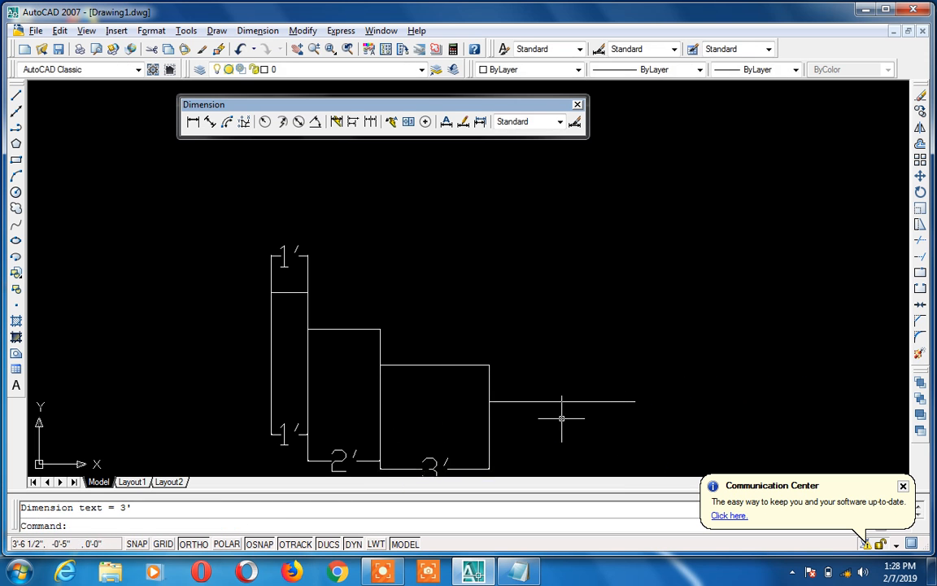
# Add an aligned dimension to the lowest tread, placing its line level with the third tread's dimension
pyautogui.write('dal')
pyautogui.press('Return')
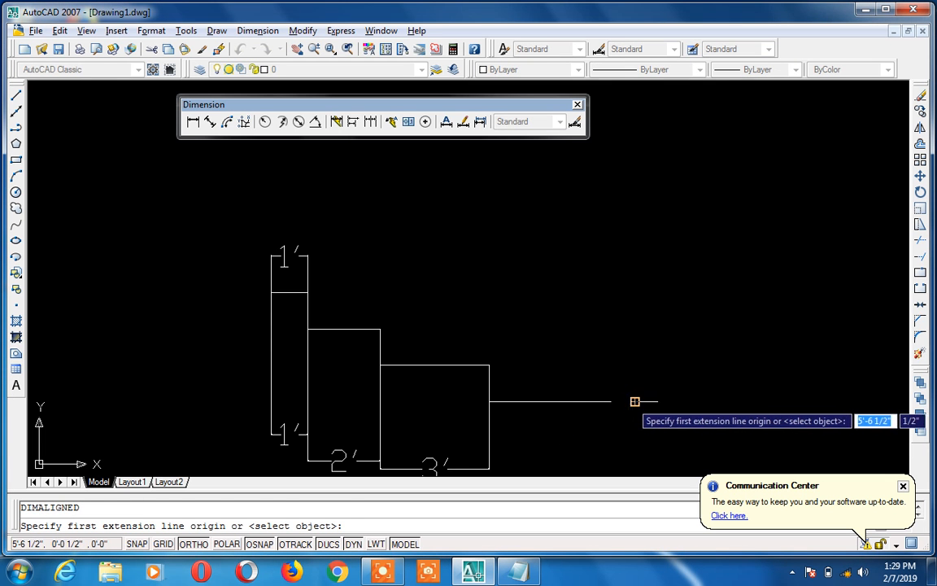
pyautogui.click(635, 401)
pyautogui.click(489, 401)
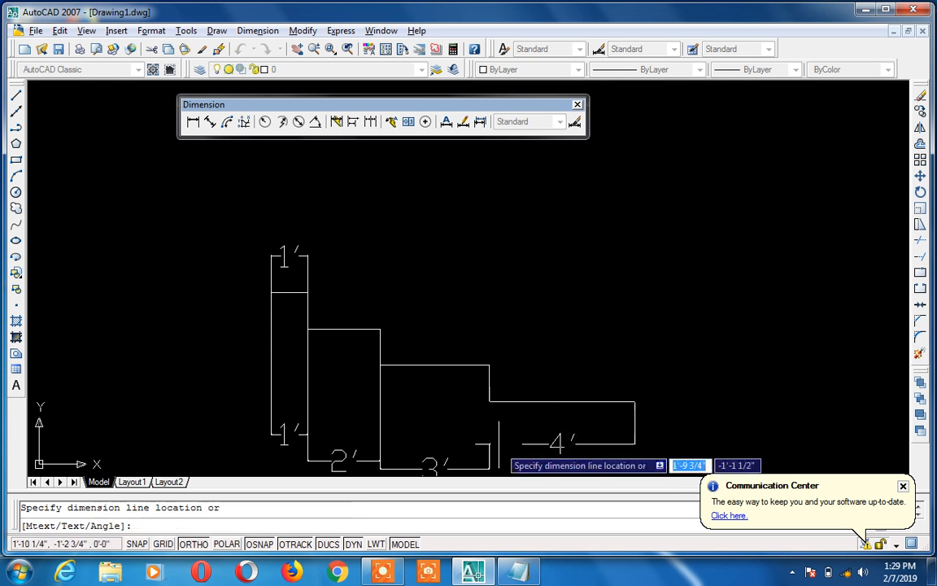
pyautogui.click(512, 467)
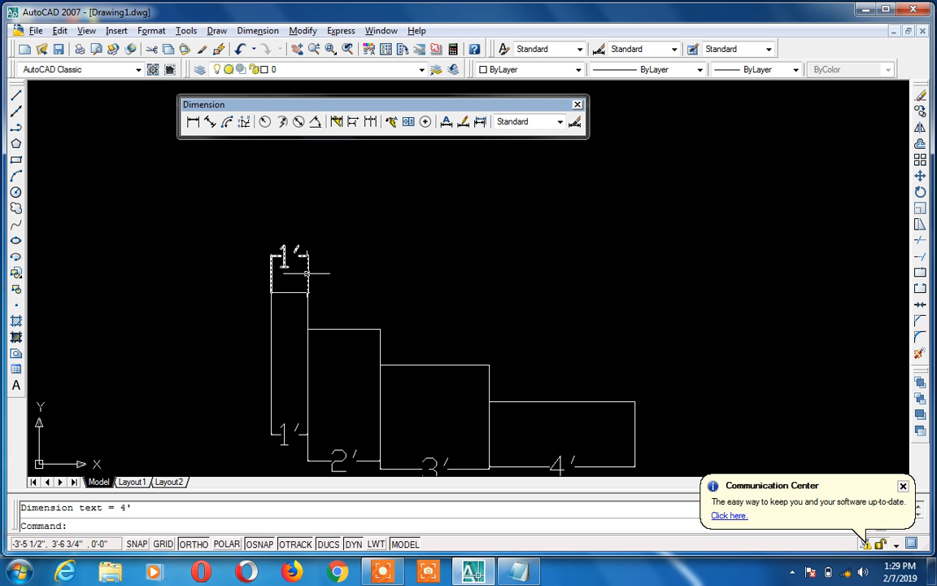
# Erase the aligned dimension above the top tread, keeping the one below the profile
pyautogui.click(353, 126)
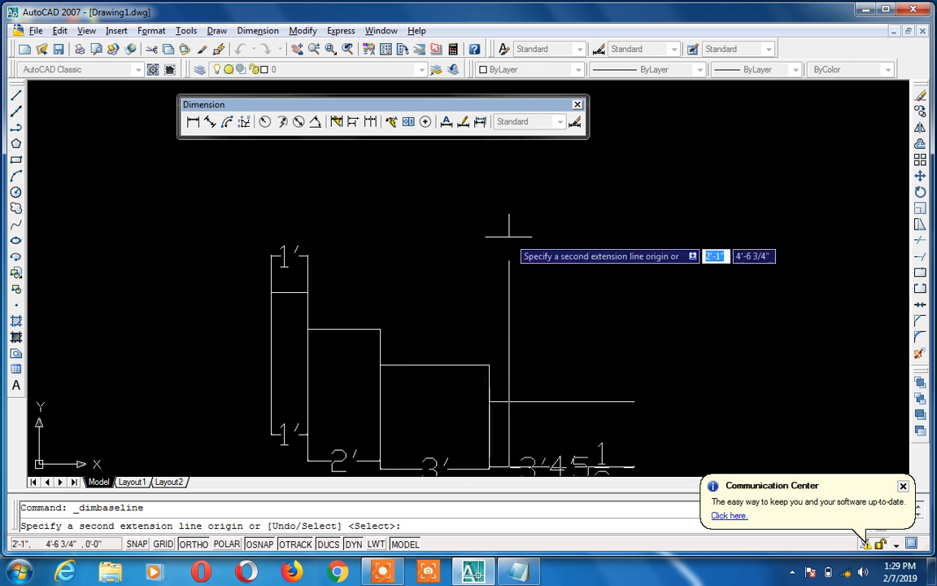
pyautogui.press('Escape')
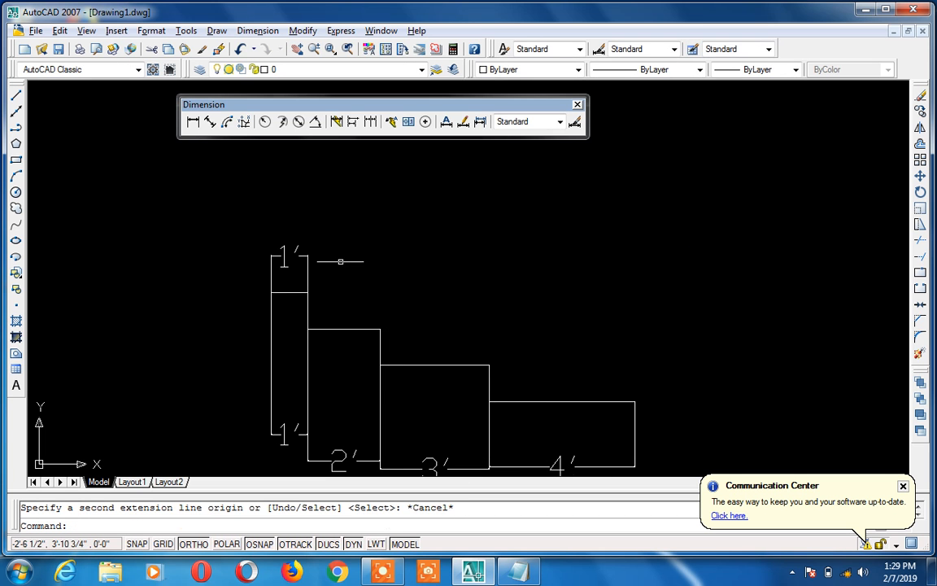
pyautogui.click(307, 265)
pyautogui.press('Delete')
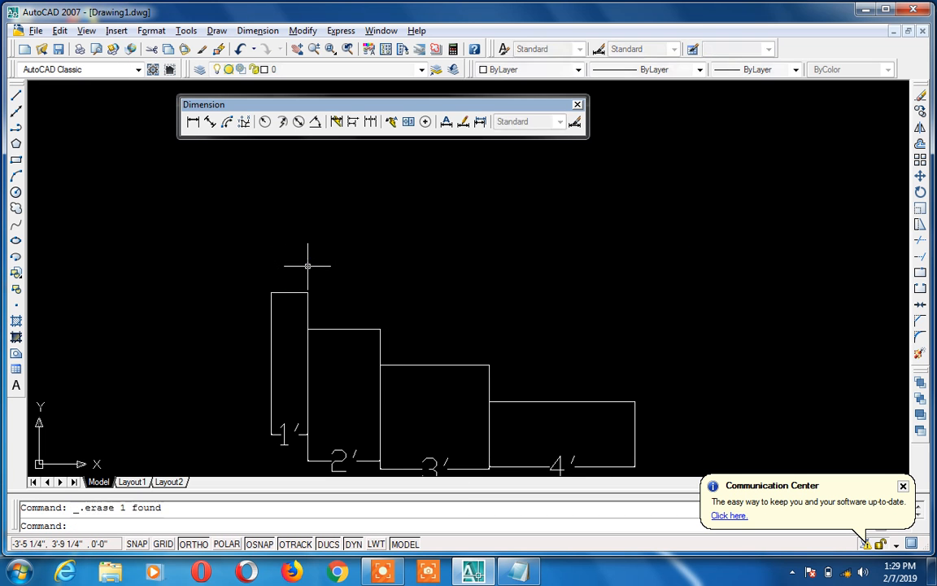
# Add an aligned dimension to the top tread, placing the dimension line above the stepped profile
pyautogui.write('dal')
pyautogui.press('Return')
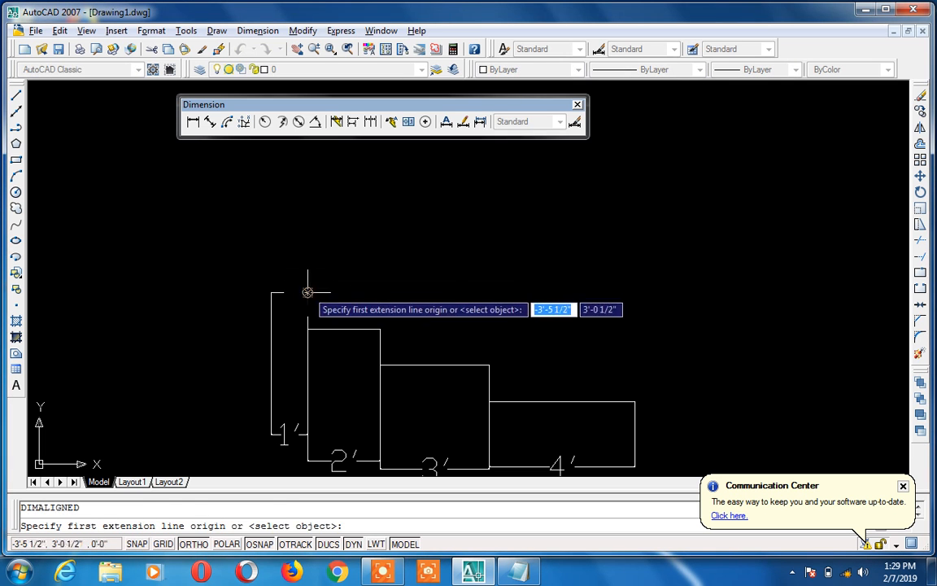
pyautogui.click(307, 292)
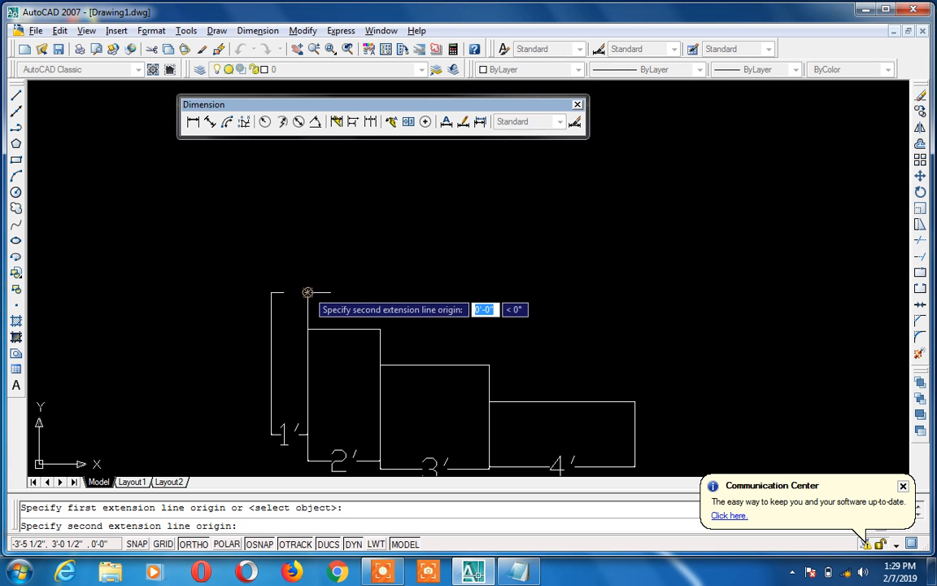
pyautogui.click(268, 254)
# Add baseline dimensions from the top tread's dimension to the outer corners of the second, third and lowest treads
pyautogui.click(353, 122)
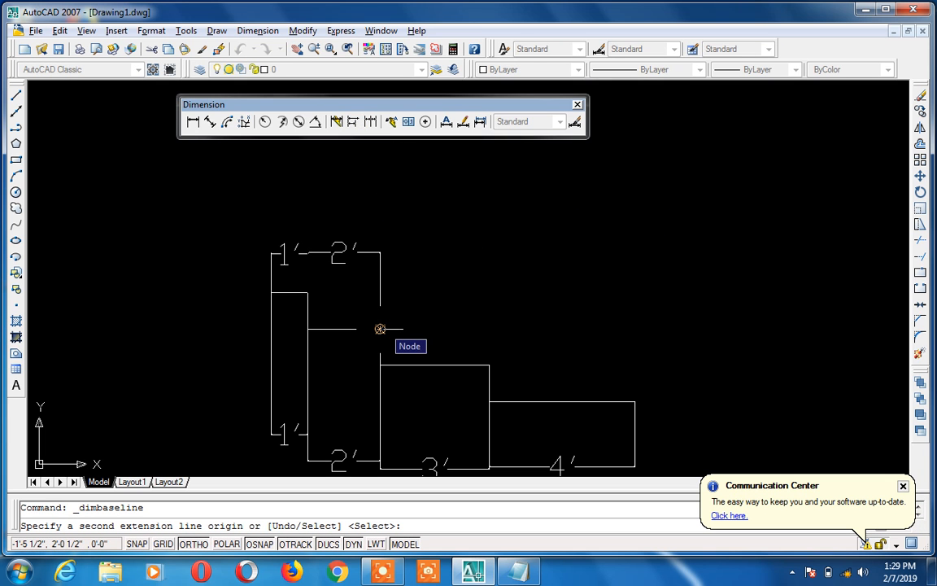
pyautogui.click(380, 328)
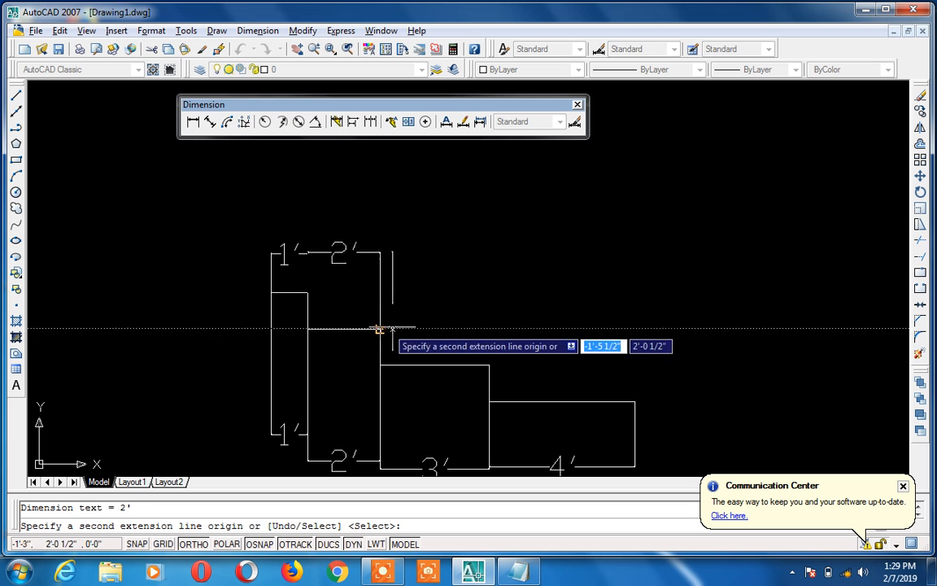
pyautogui.click(489, 365)
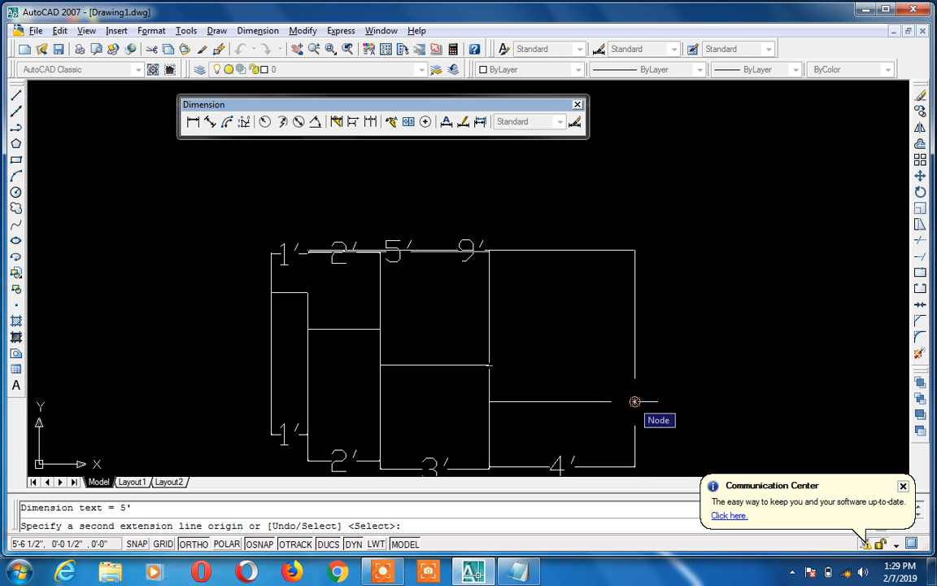
pyautogui.click(635, 401)
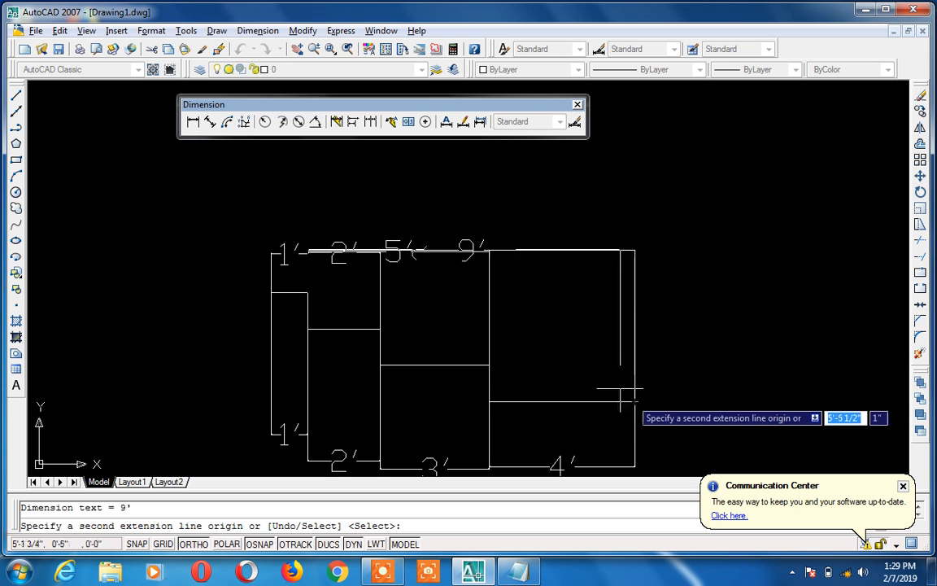
pyautogui.press('Escape')
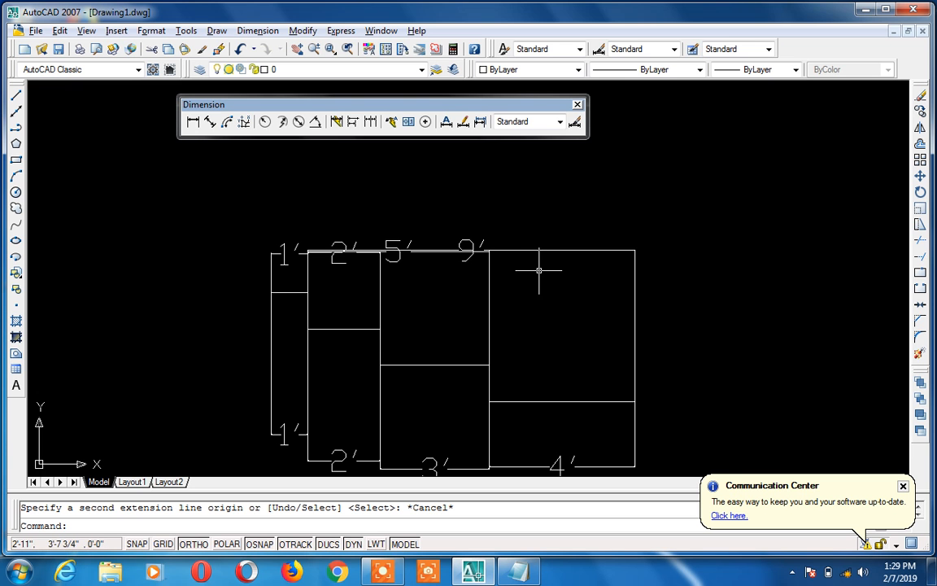
# Erase the three baseline dimensions above the profile, keeping the top tread's aligned dimension
pyautogui.click(519, 248)
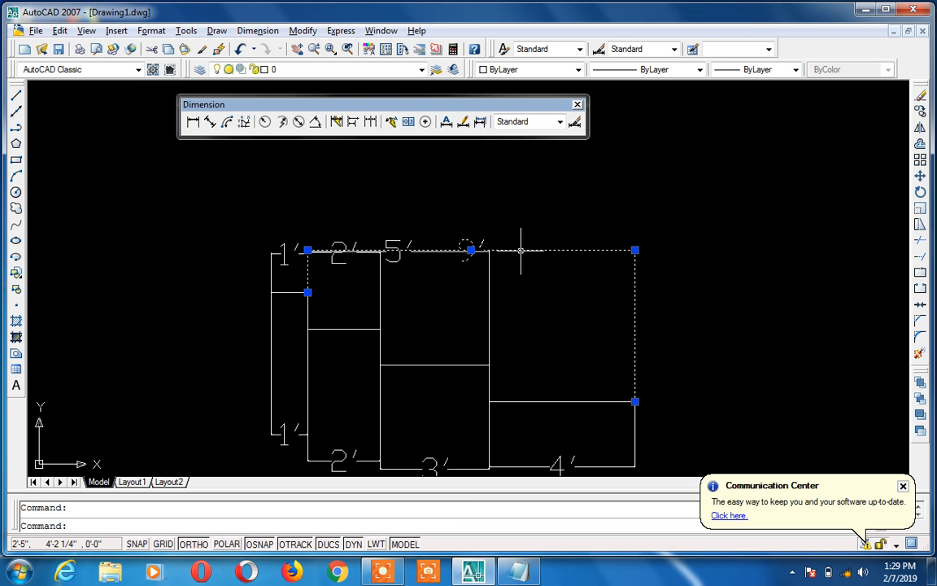
pyautogui.press('Delete')
pyautogui.click(485, 253)
pyautogui.press('Delete')
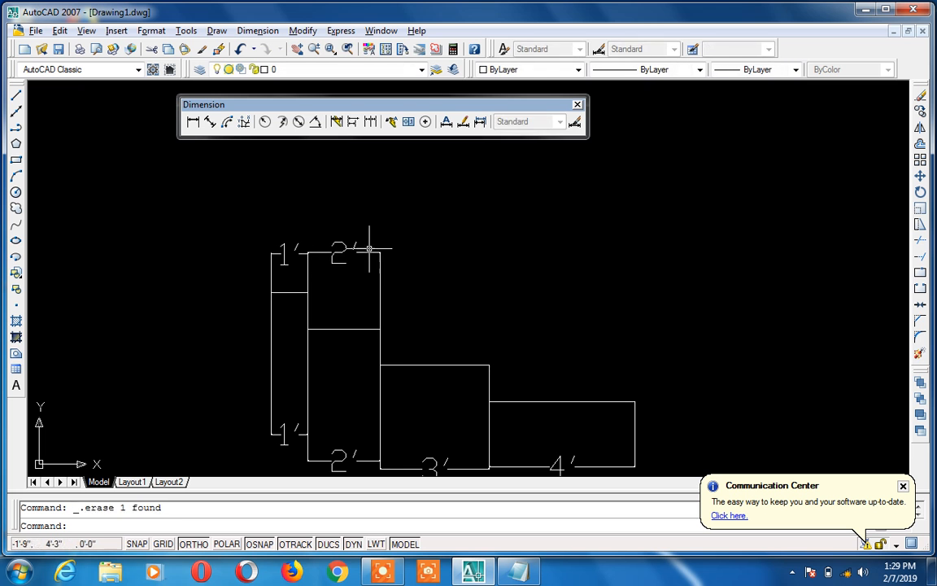
pyautogui.click(368, 253)
pyautogui.press('Delete')
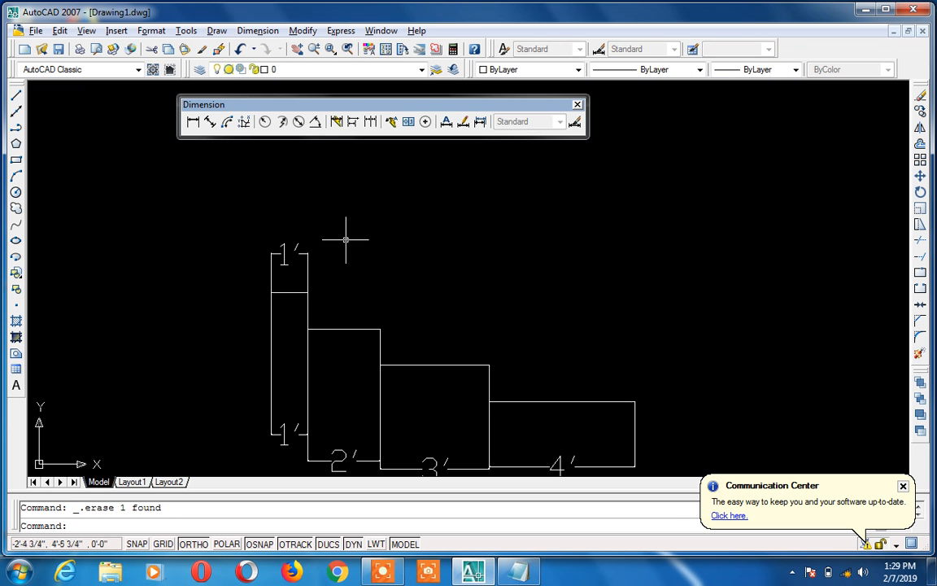
# Open the Standard dimension style for modification and review its line, arrow, text, fit and primary unit settings
pyautogui.write('d')
pyautogui.press('Return')
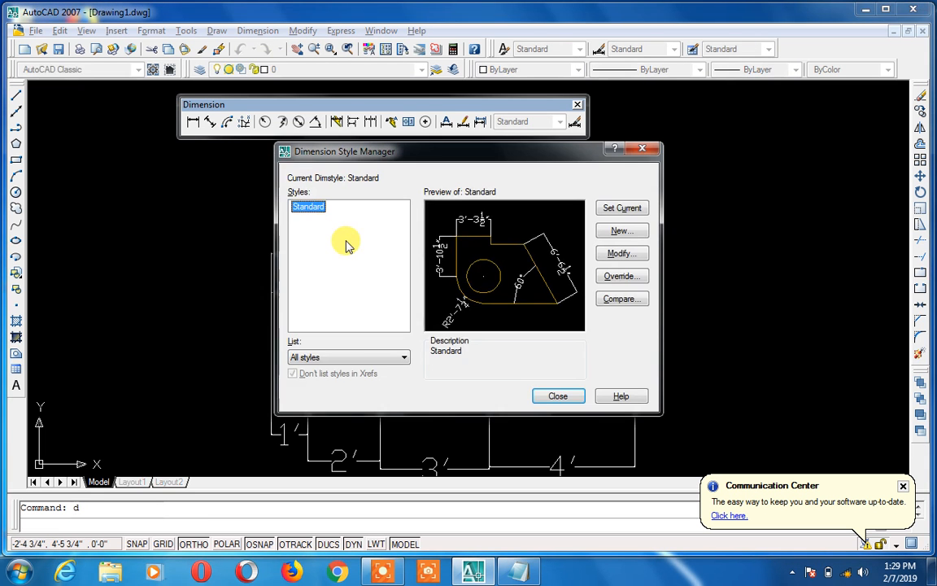
pyautogui.click(621, 252)
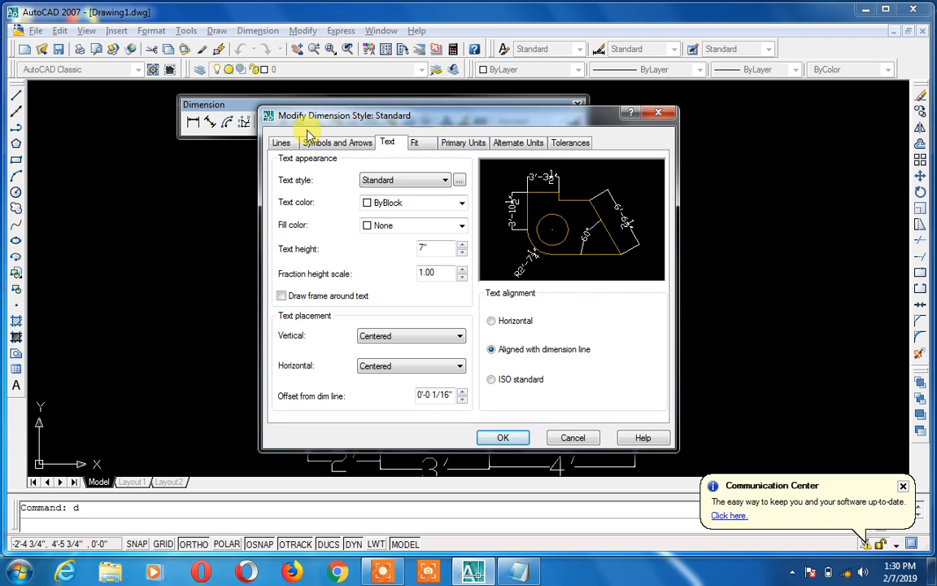
pyautogui.click(283, 143)
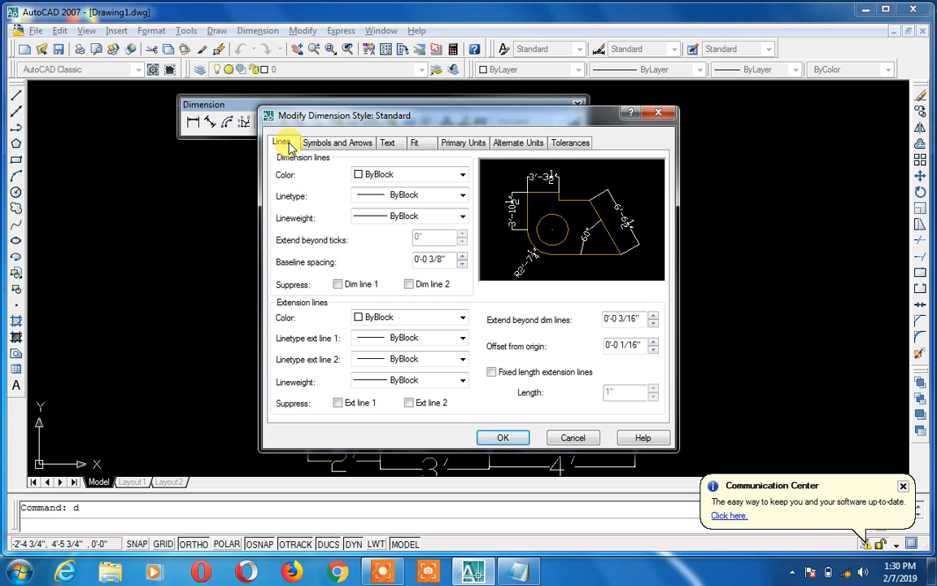
pyautogui.click(318, 146)
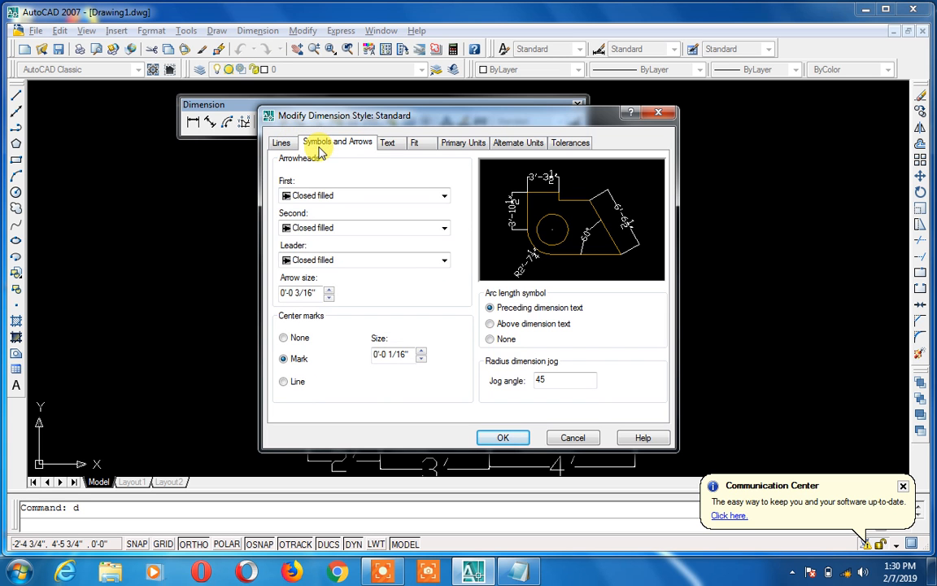
pyautogui.click(387, 144)
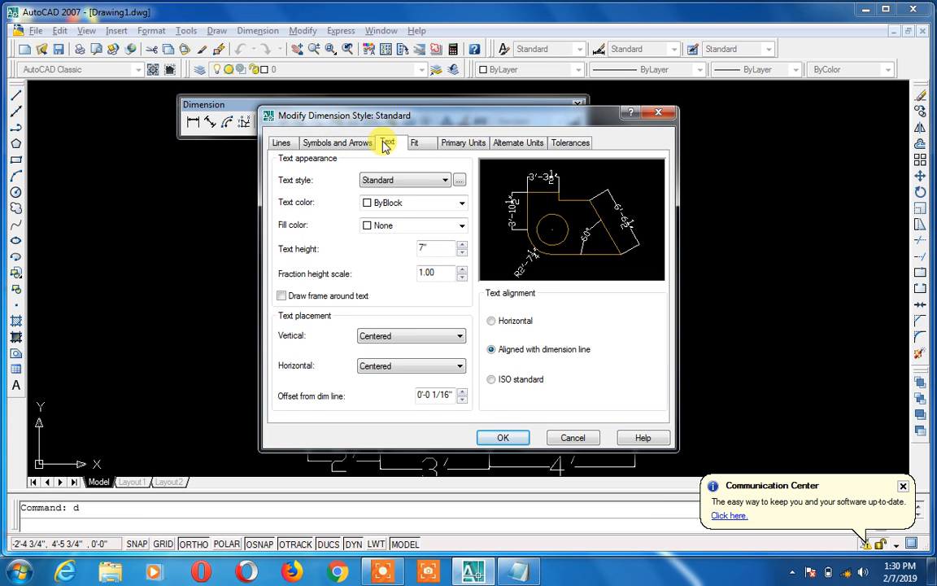
pyautogui.click(419, 145)
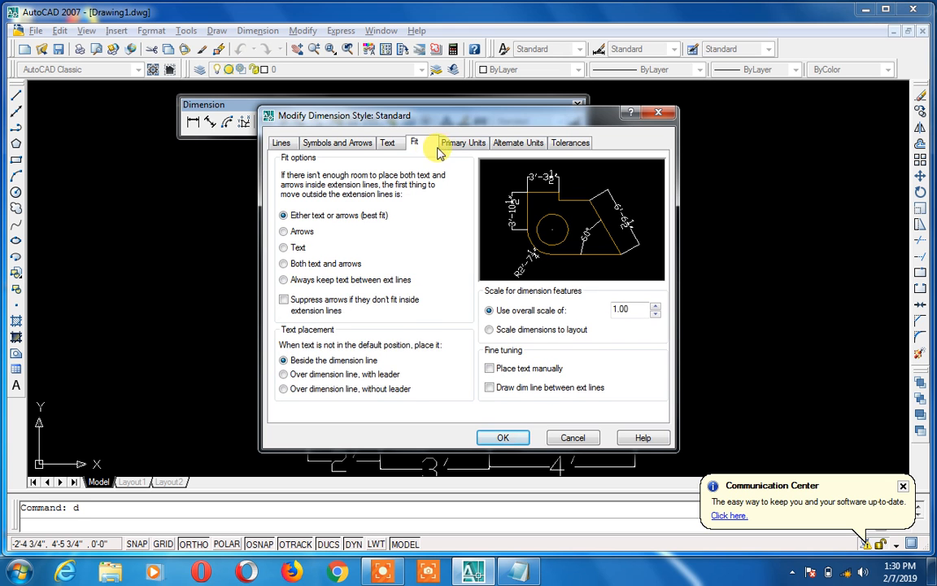
pyautogui.click(452, 146)
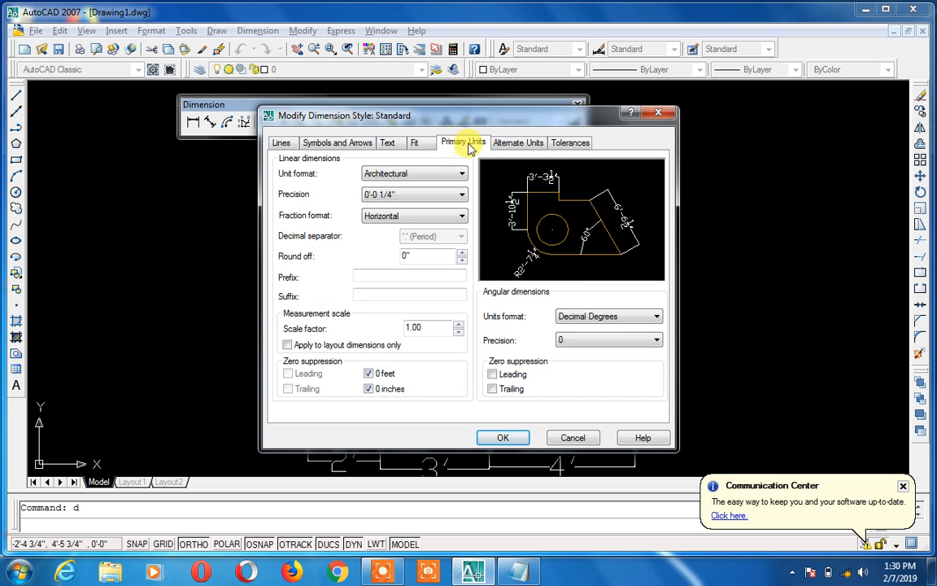
pyautogui.click(391, 150)
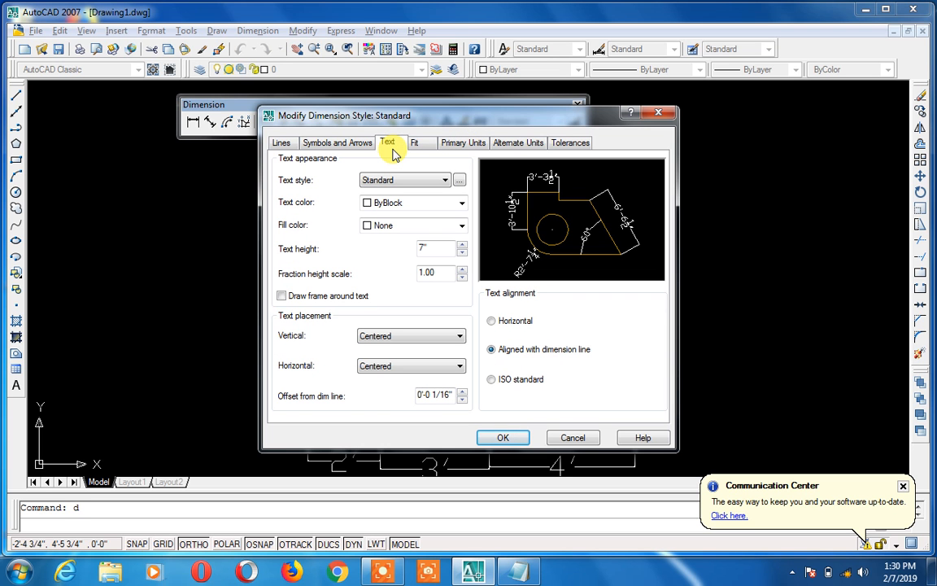
pyautogui.click(341, 145)
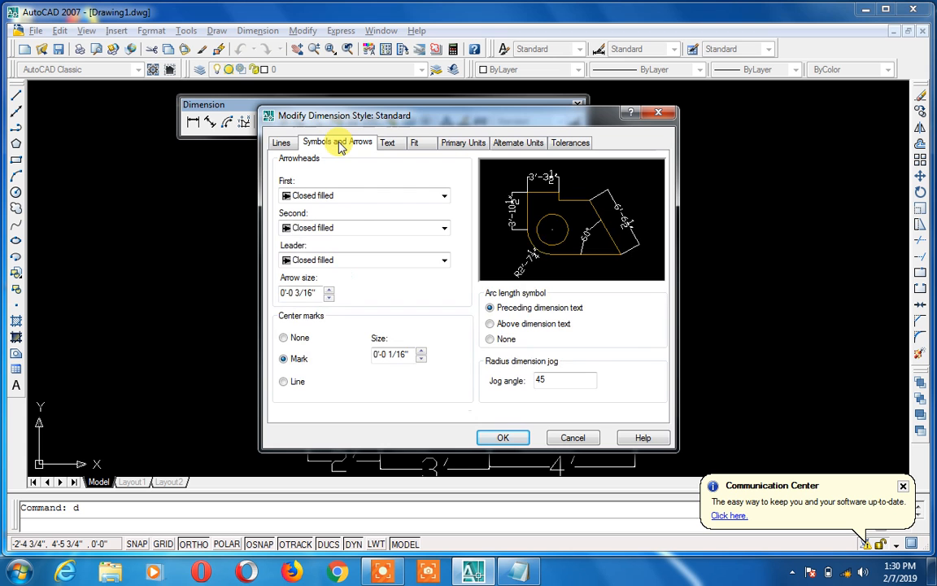
# Set the Standard dimension style's baseline spacing to 2' and close the style manager
pyautogui.click(285, 144)
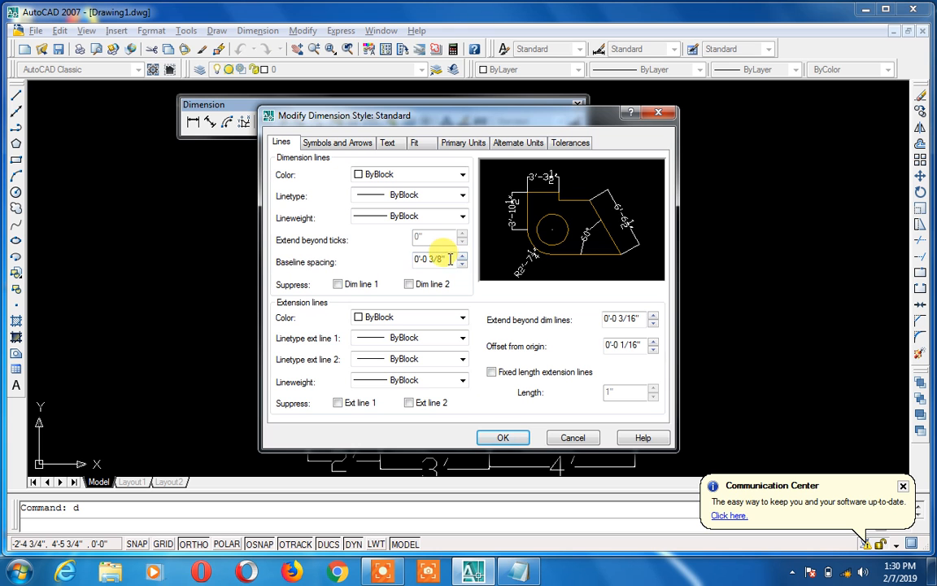
pyautogui.moveTo(445, 259); pyautogui.dragTo(397, 266)
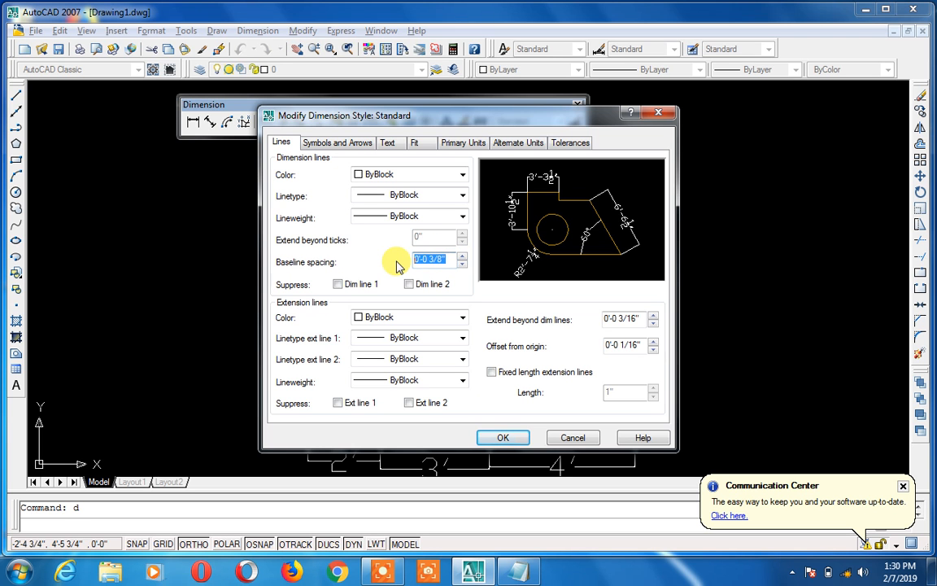
pyautogui.write("2'")
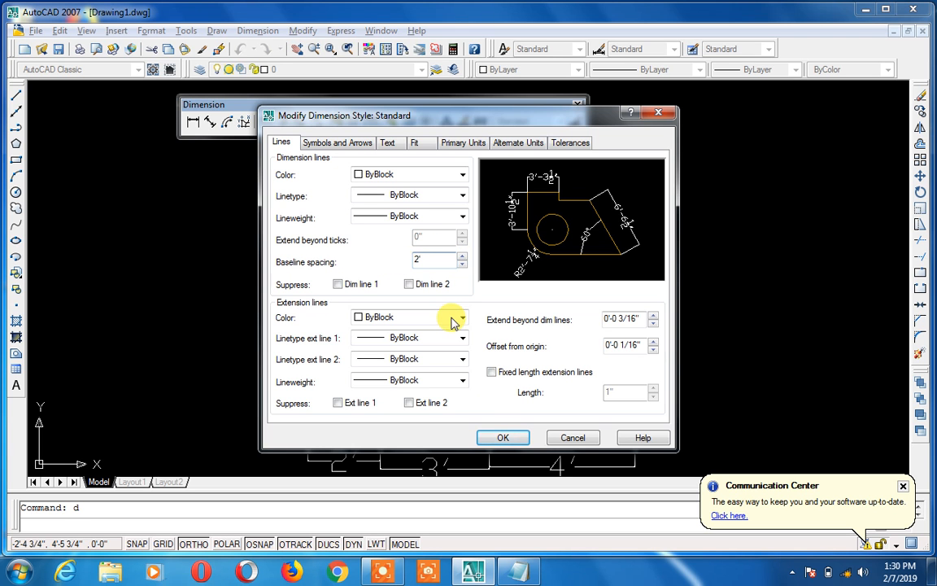
pyautogui.click(501, 437)
pyautogui.click(557, 395)
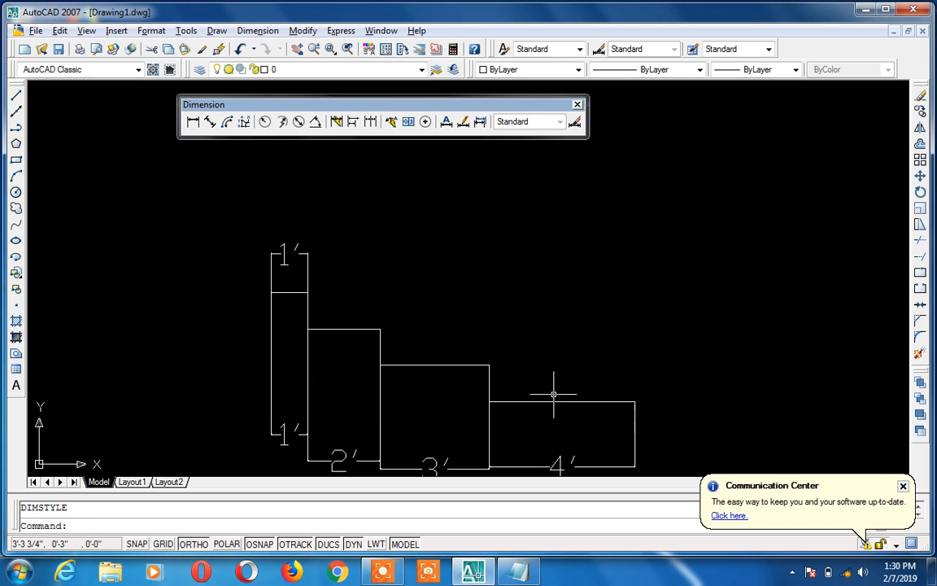
pyautogui.write('d')
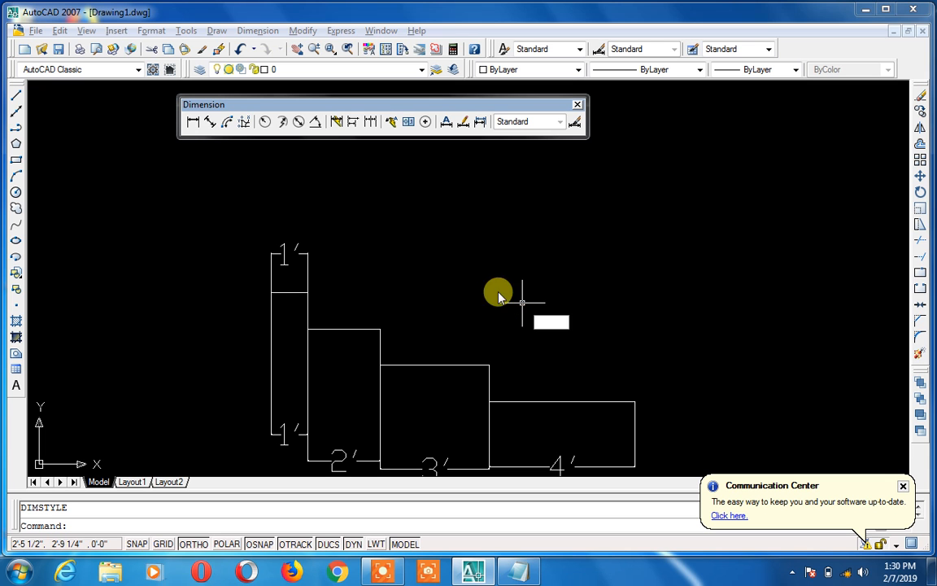
pyautogui.click(495, 293)
pyautogui.click(361, 190)
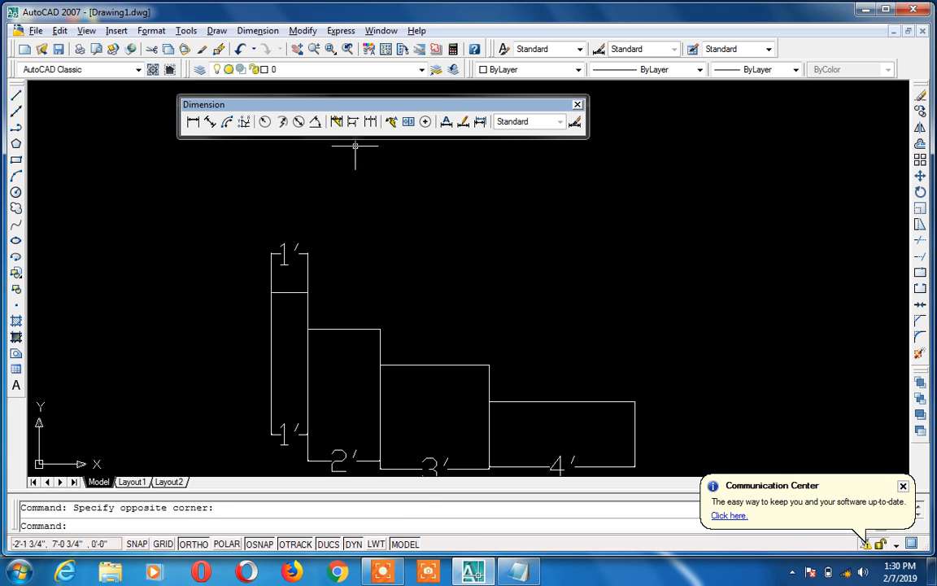
# Switch to the shortkey file in Notepad and add the shortcut "dco" below the line "dli double enter"
pyautogui.click(513, 570)
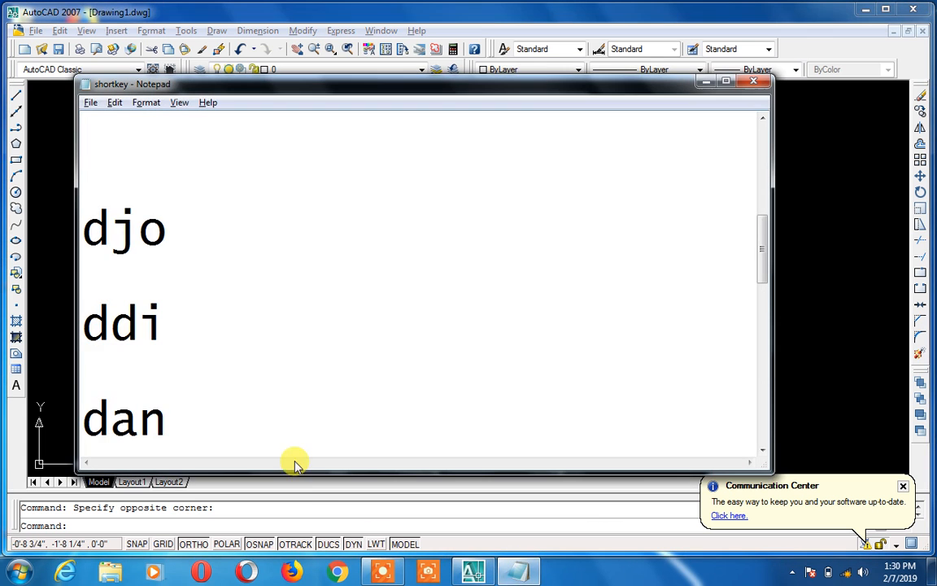
pyautogui.press('Down')
pyautogui.press('Down')
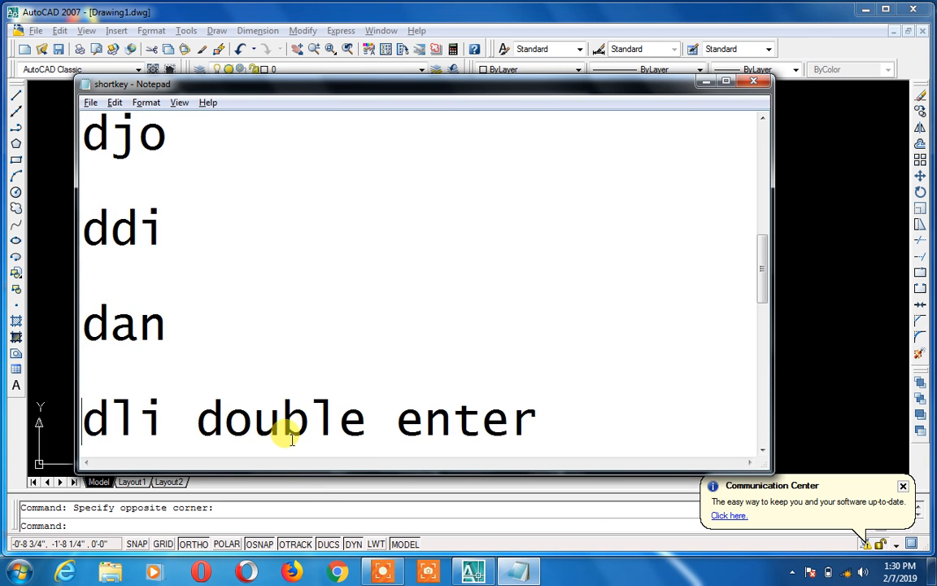
pyautogui.press('Return')
pyautogui.press('Return')
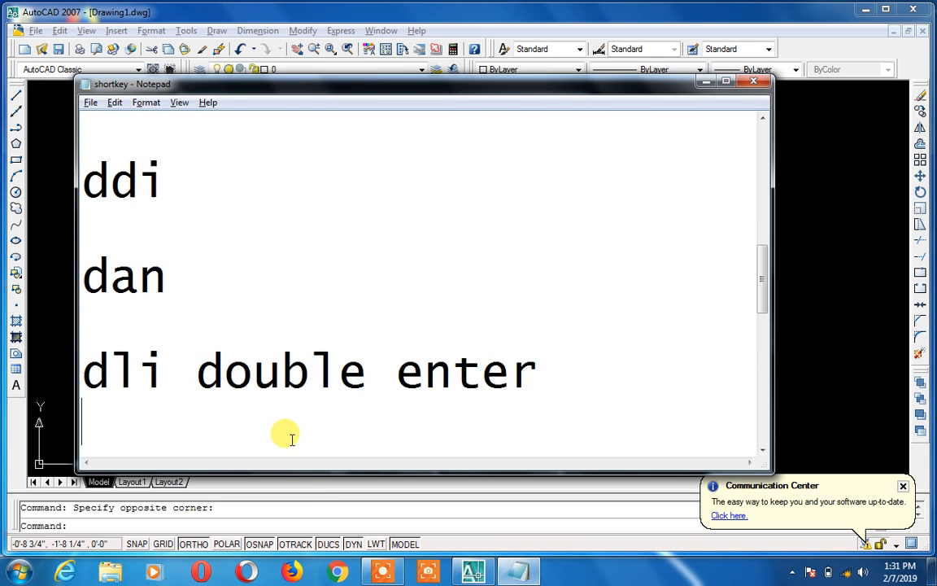
pyautogui.write('dco')
pyautogui.press('Return')
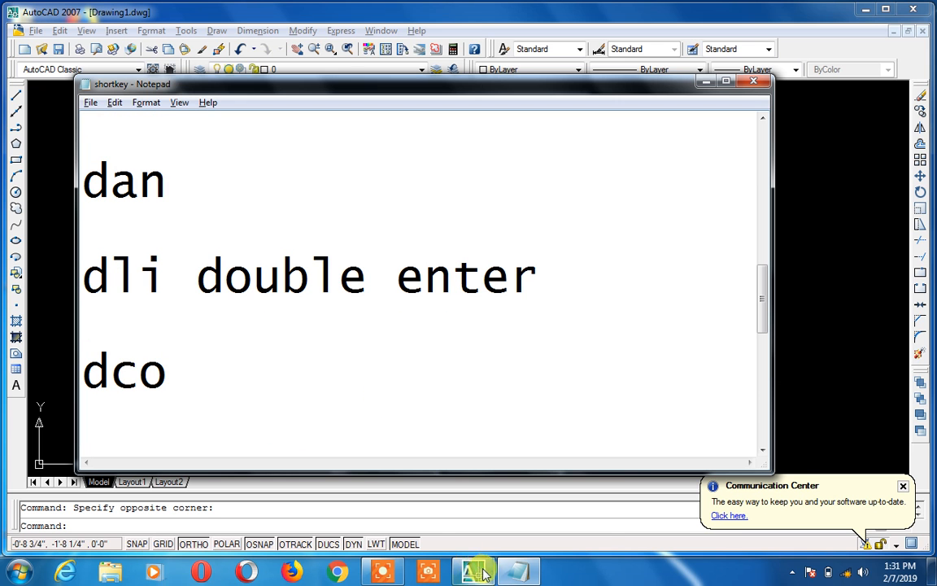
# Switch to AutoCAD and add continued dimensions from the top tread's upper dimension across the second, third and lowest treads
pyautogui.moveTo(505, 574)
pyautogui.click(464, 504)
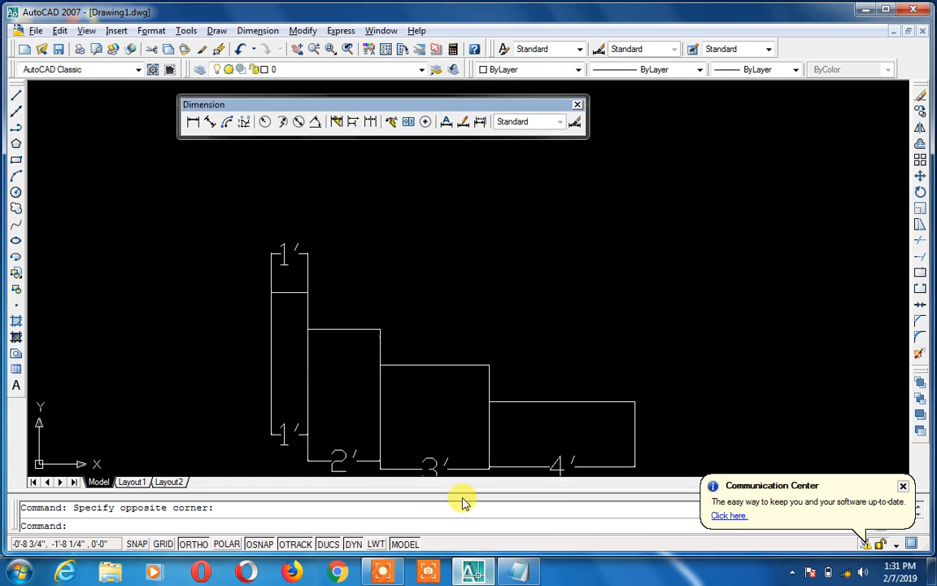
pyautogui.write('dco')
pyautogui.press('Return')
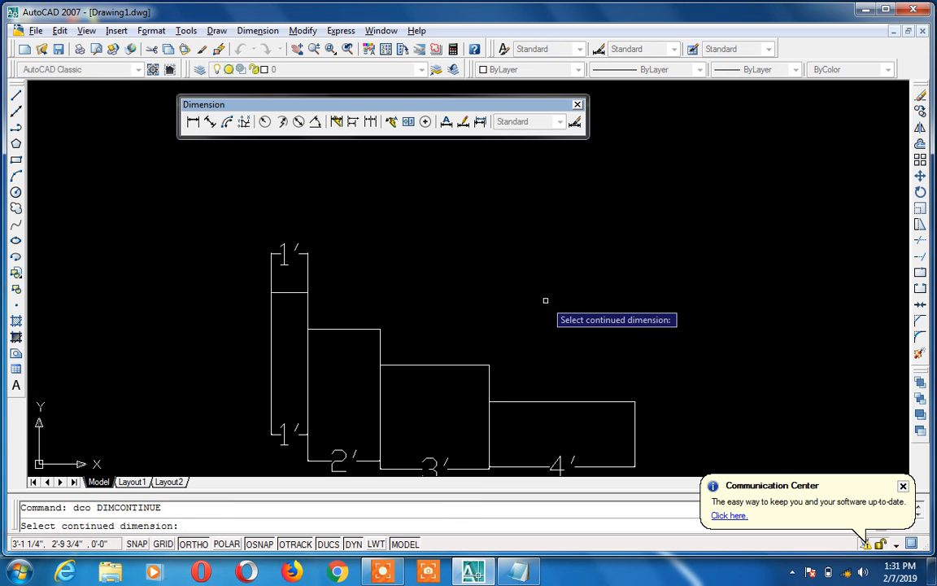
pyautogui.click(308, 271)
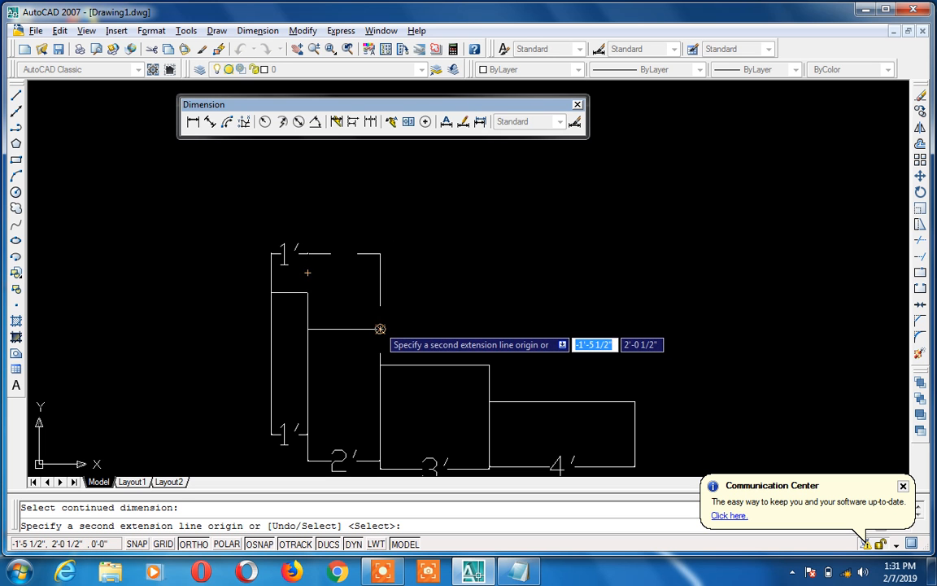
pyautogui.click(380, 329)
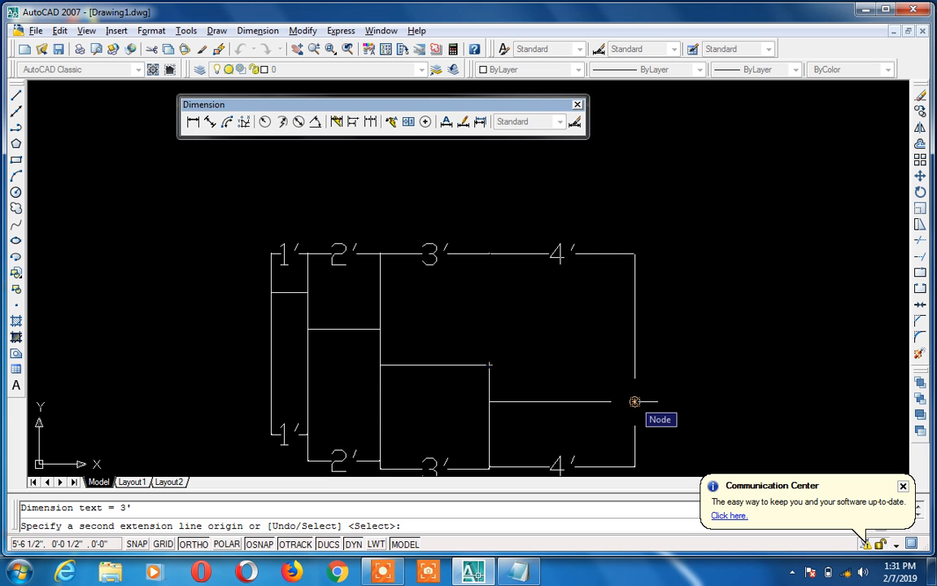
pyautogui.click(634, 401)
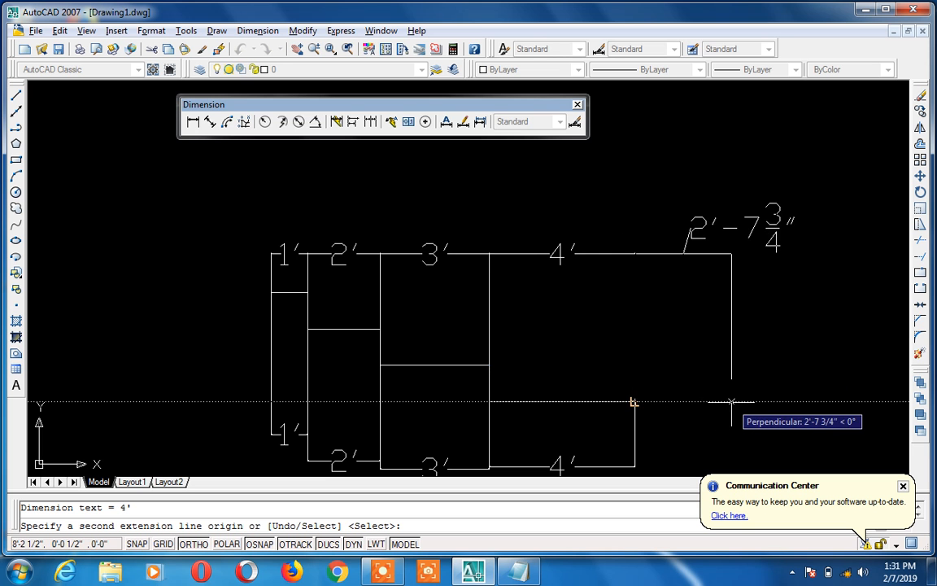
pyautogui.press('Escape')
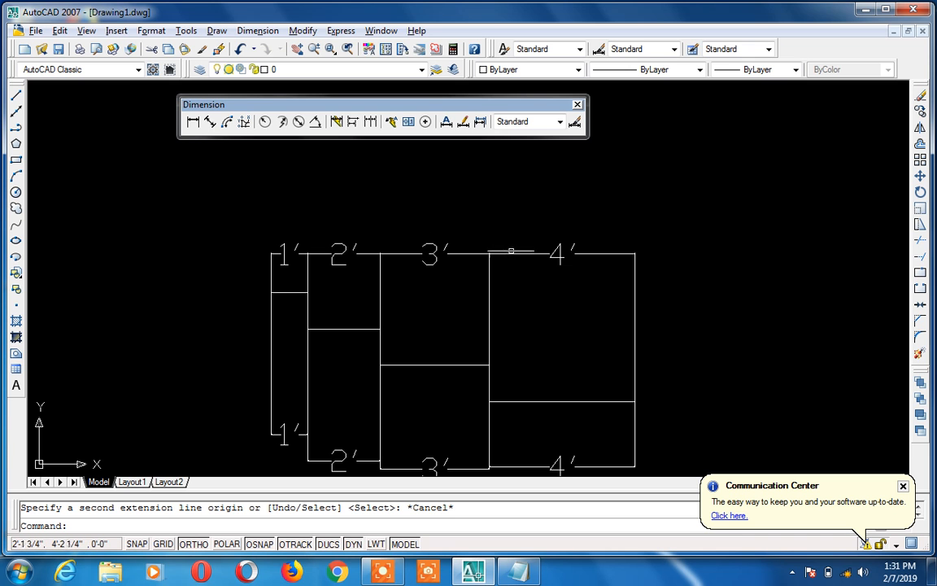
# Switch to the shortkey file in Notepad and add the shortcut "le" on a new line below "dco"
pyautogui.click(509, 564)
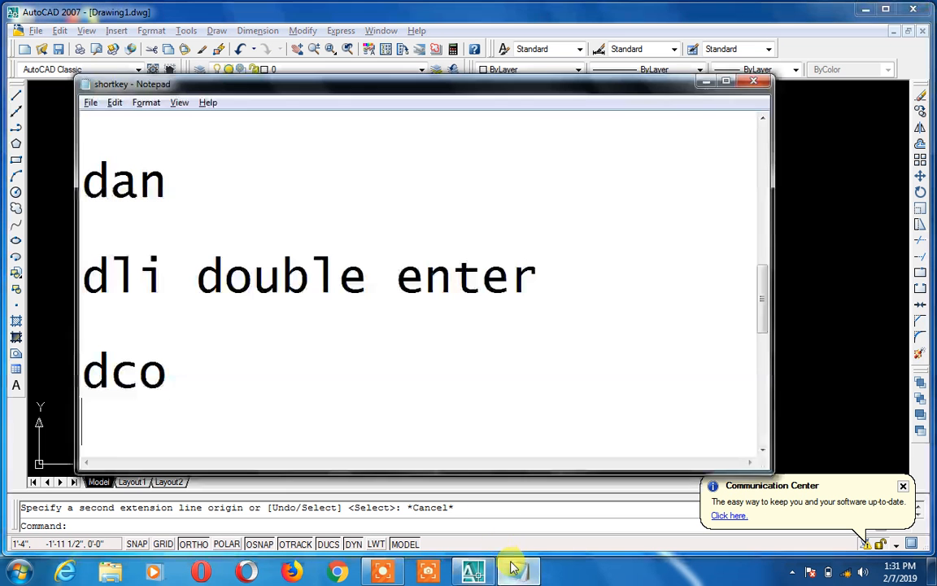
pyautogui.press('Return')
pyautogui.write('le')
pyautogui.press('Return')
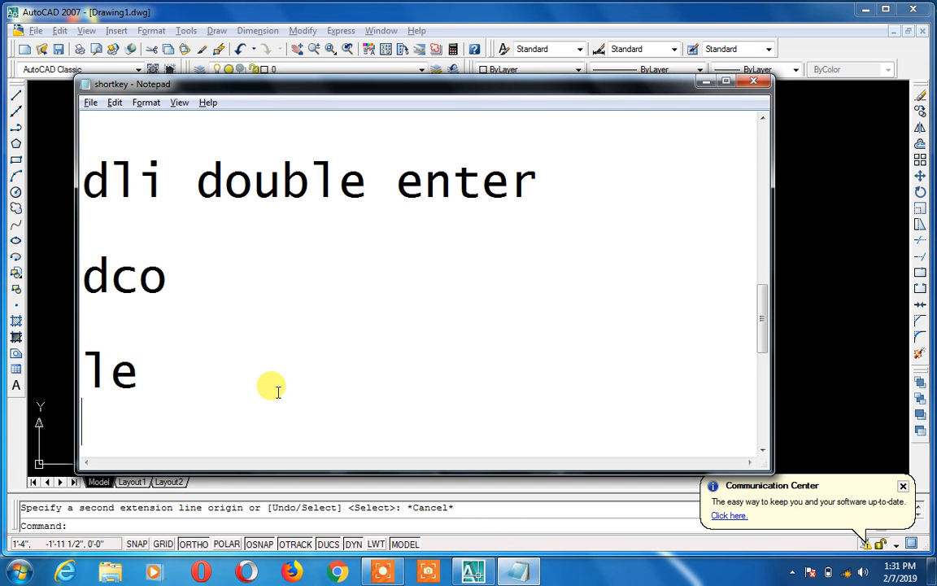
pyautogui.press('Up')
pyautogui.press('Up')
pyautogui.press('Up')
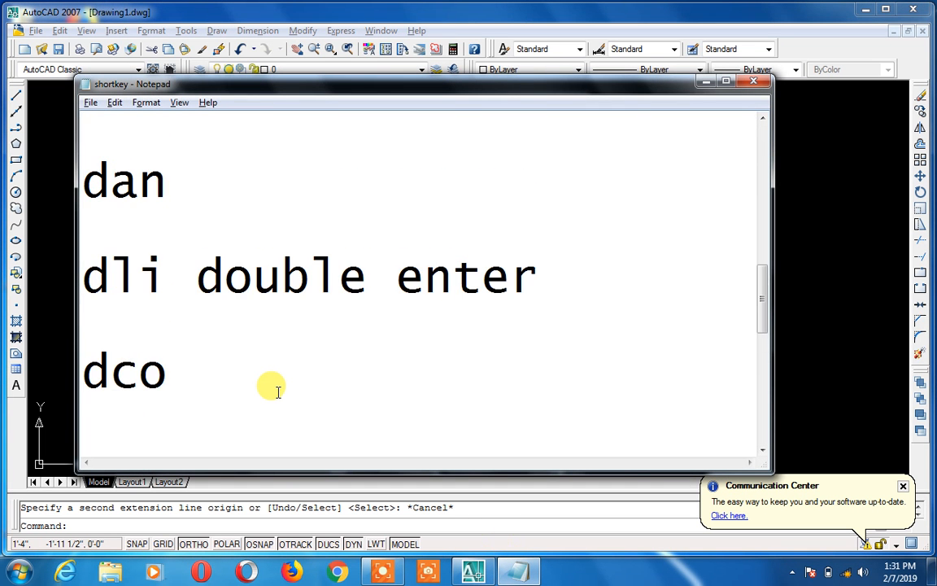
# Return to AutoCAD and delete the upper continued dimensions over the lowest, third and second treads
pyautogui.click(705, 81)
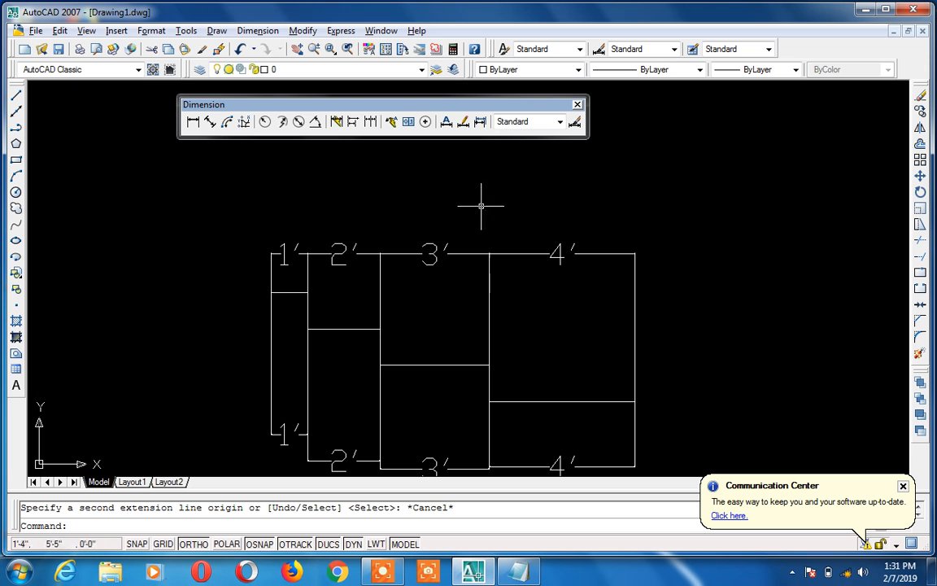
pyautogui.click(536, 253)
pyautogui.press('Delete')
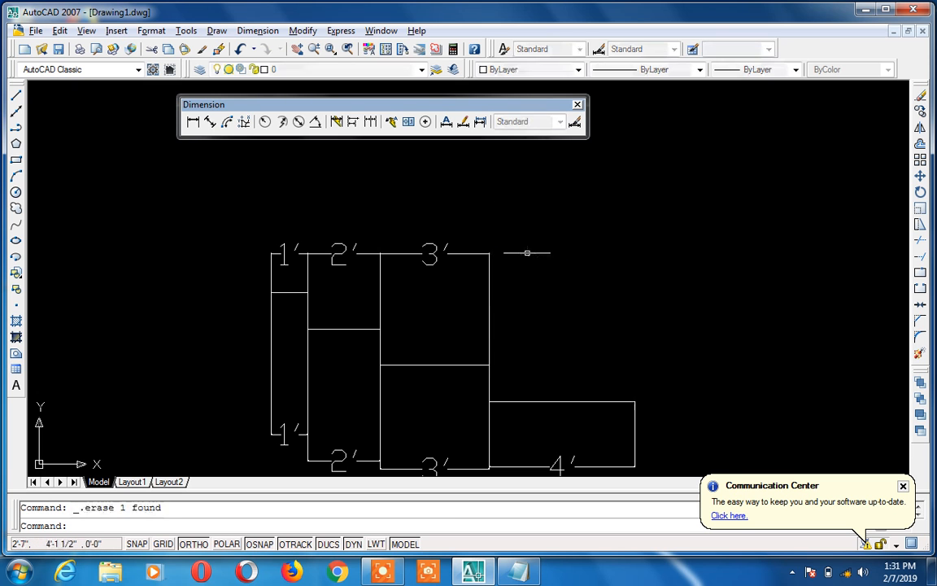
pyautogui.click(481, 256)
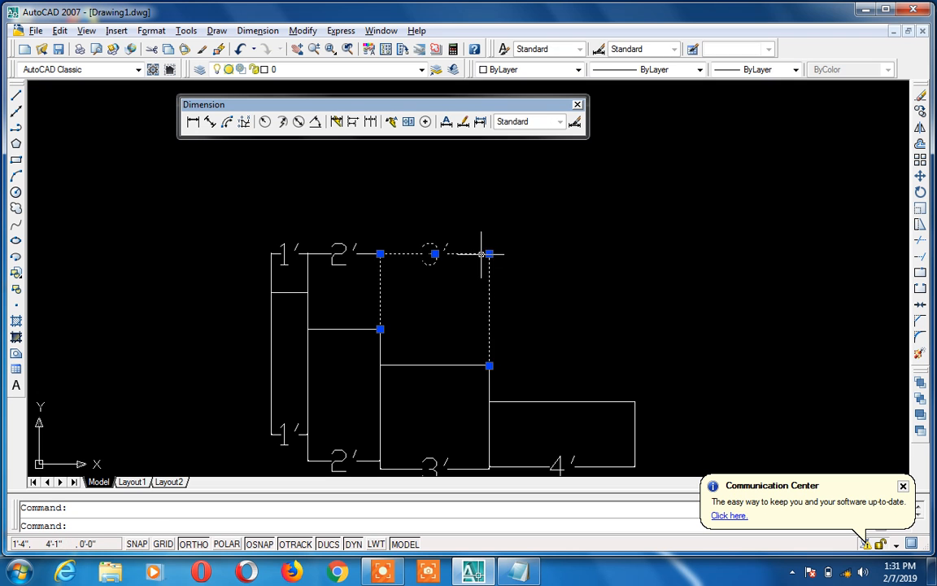
pyautogui.press('Delete')
pyautogui.click(361, 256)
pyautogui.press('Delete')
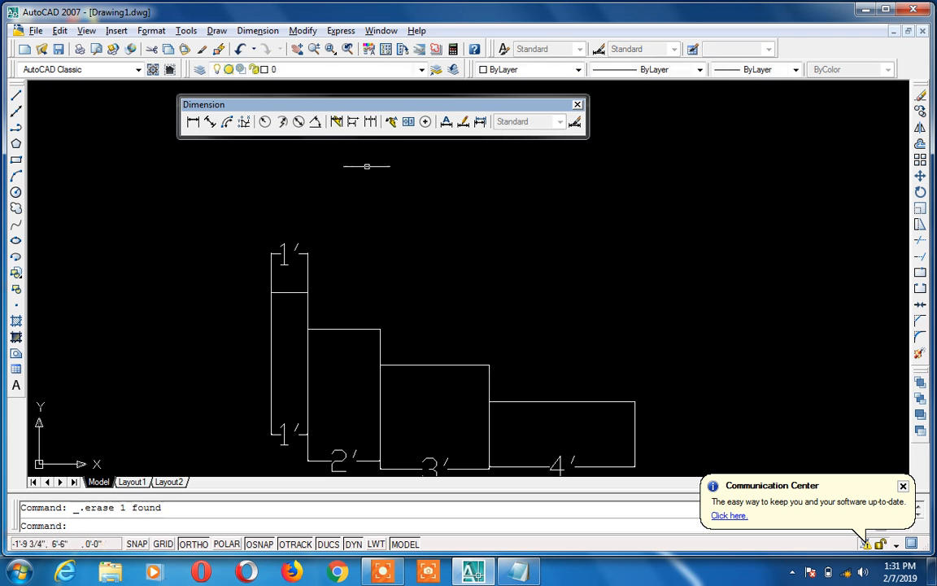
# Add baseline dimensions from the right side of the top tread's upper dimension to the outer corners of the second, third and lowest treads
pyautogui.click(353, 124)
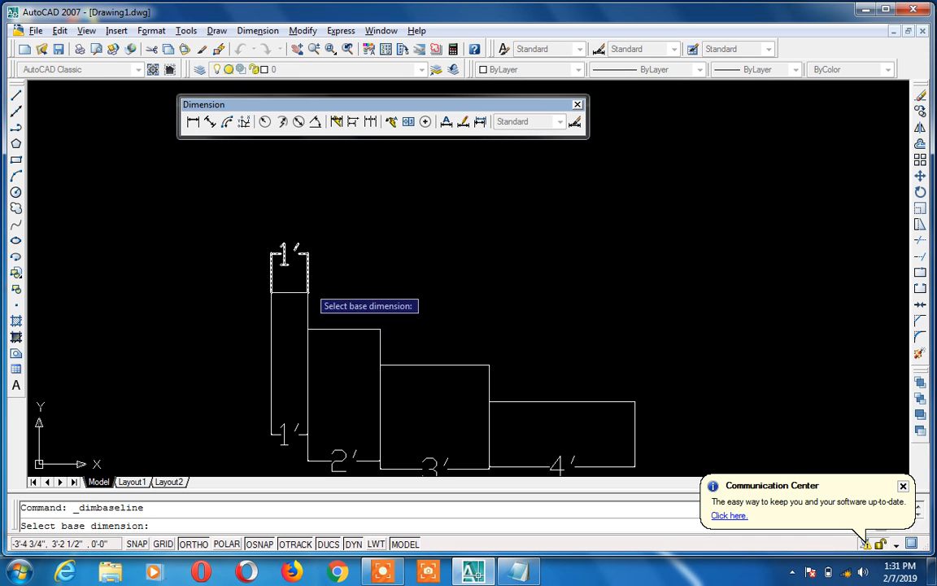
pyautogui.click(309, 281)
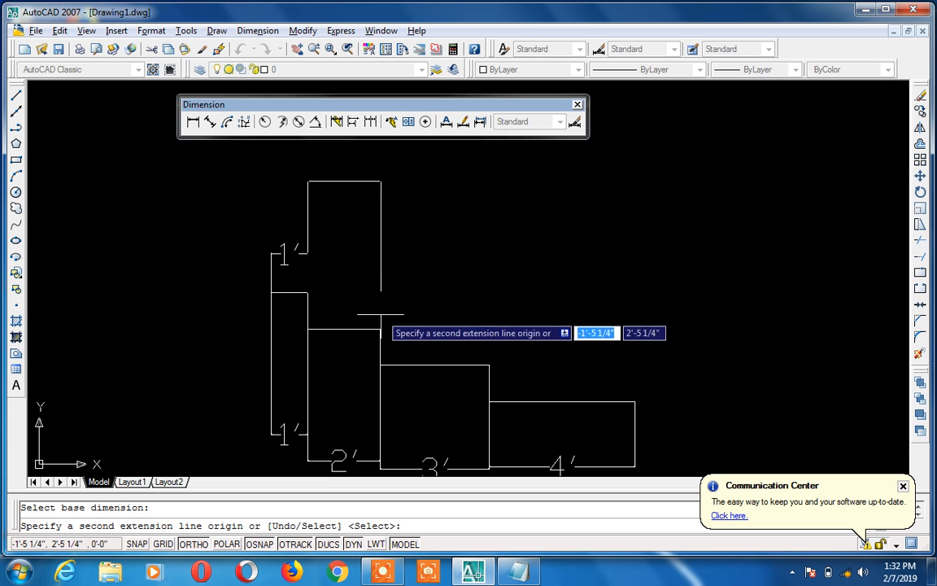
pyautogui.click(380, 328)
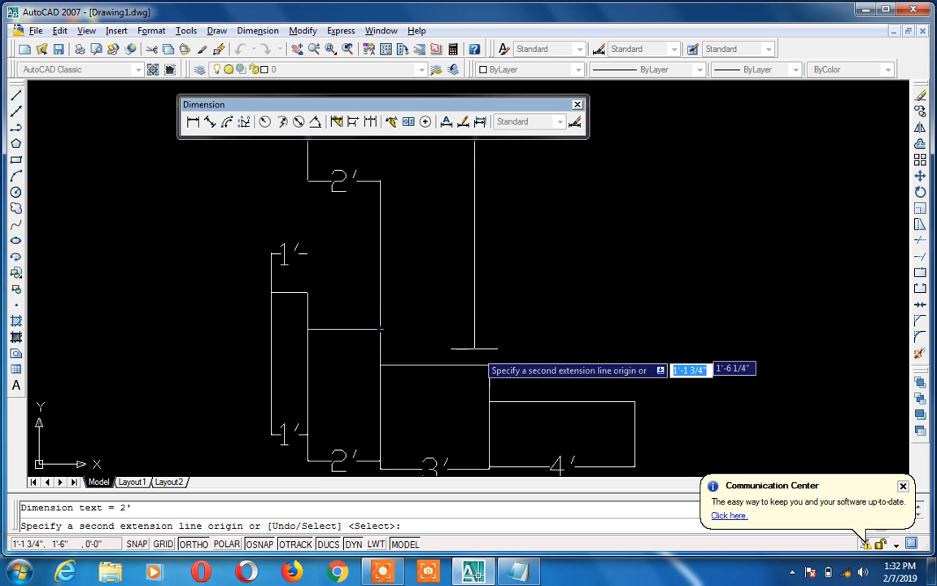
pyautogui.click(489, 364)
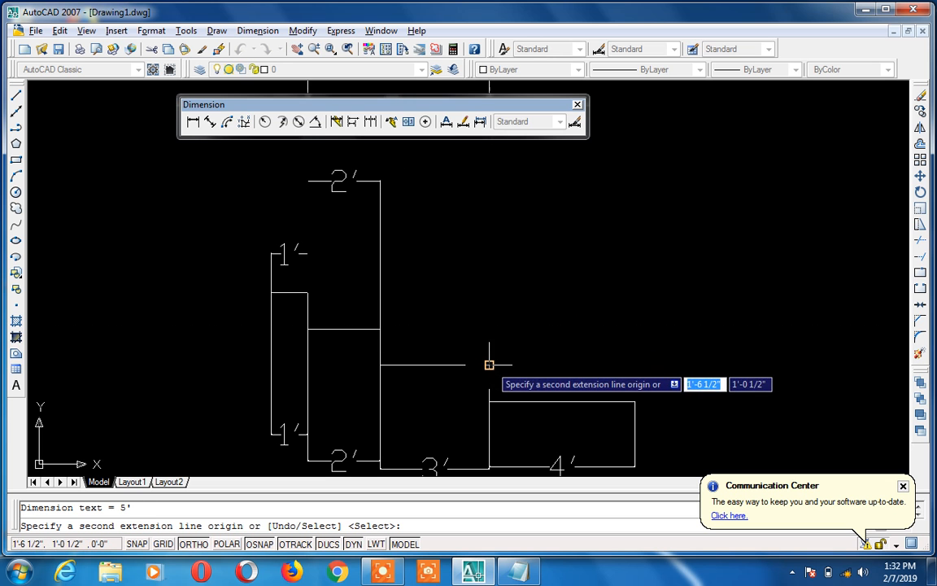
pyautogui.click(635, 402)
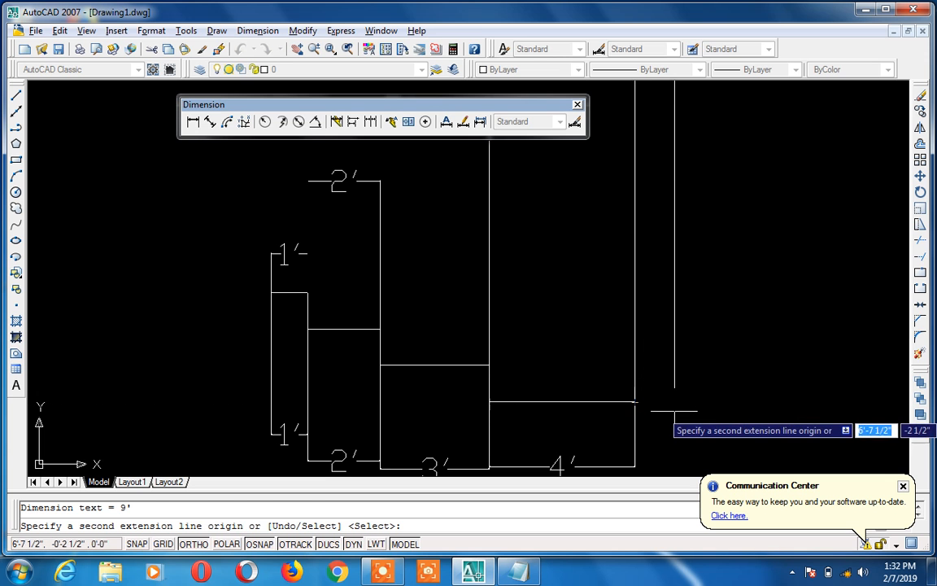
pyautogui.press('Return')
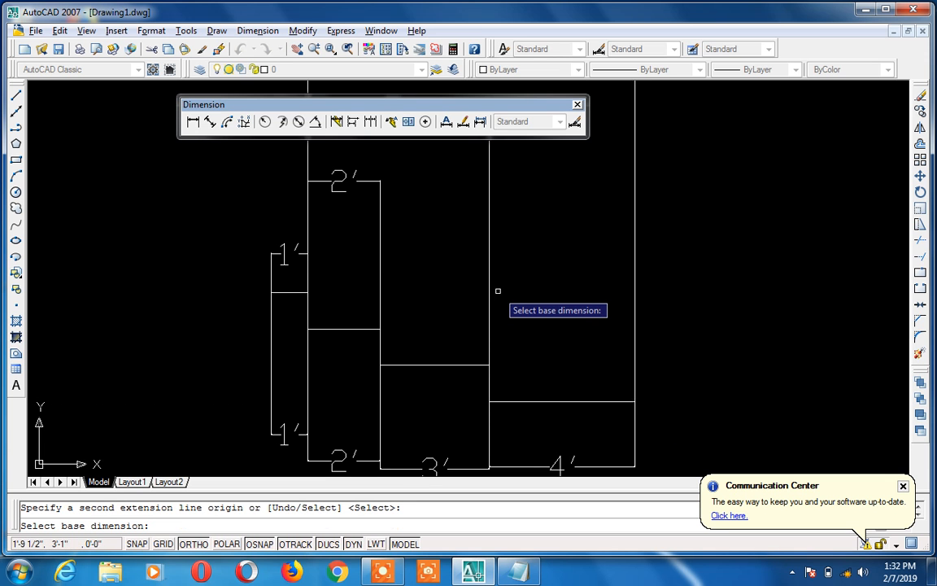
pyautogui.scroll(-3, 498, 291)
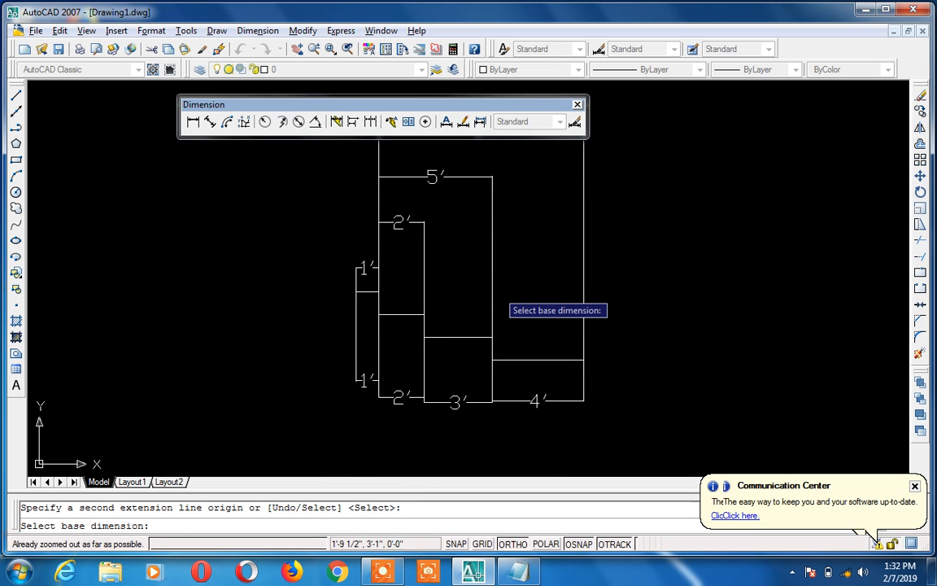
pyautogui.click(497, 292)
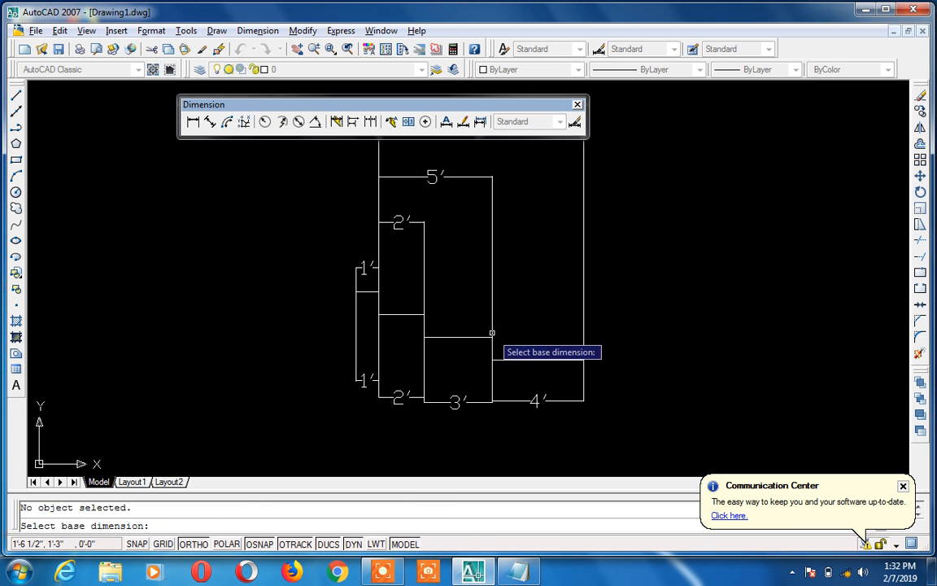
pyautogui.press('Escape')
pyautogui.moveTo(492, 333); pyautogui.dragTo(476, 382, button='middle')
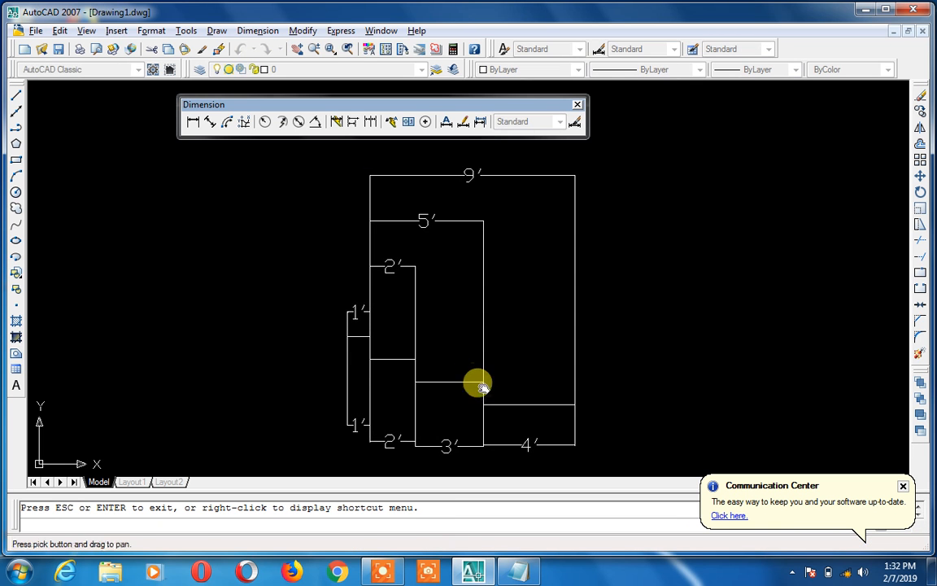
pyautogui.press('Escape')
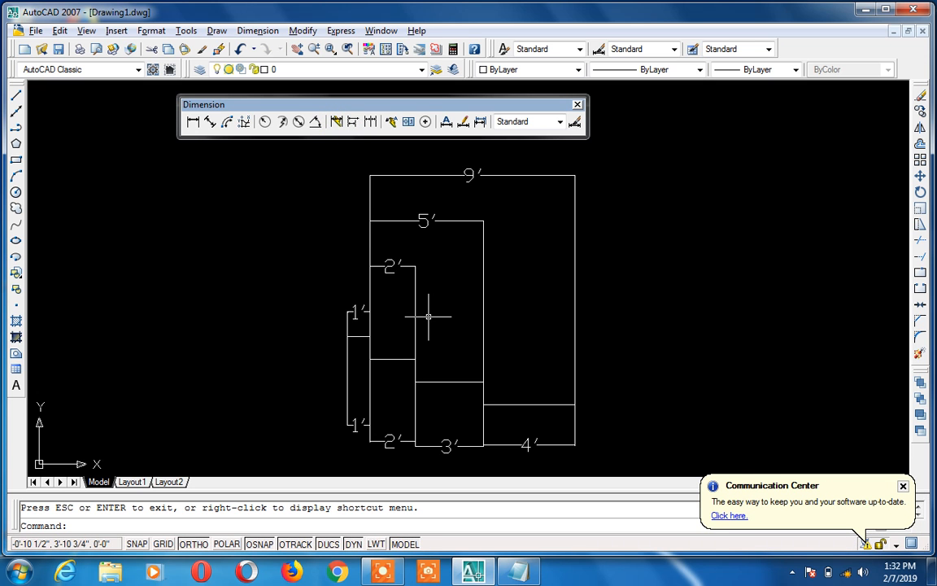
# Undo the baseline dimensions and the last erase, and delete the restored upper dimension over the second tread
pyautogui.hotkey('ctrl', 'z')
pyautogui.hotkey('ctrl', 'z')
pyautogui.hotkey('ctrl', 'z')
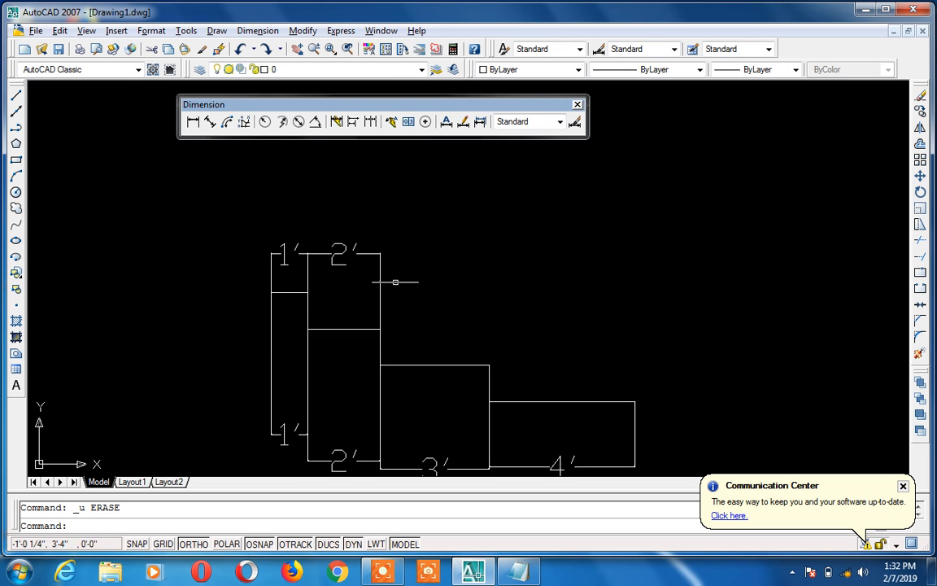
pyautogui.click(380, 276)
pyautogui.press('Delete')
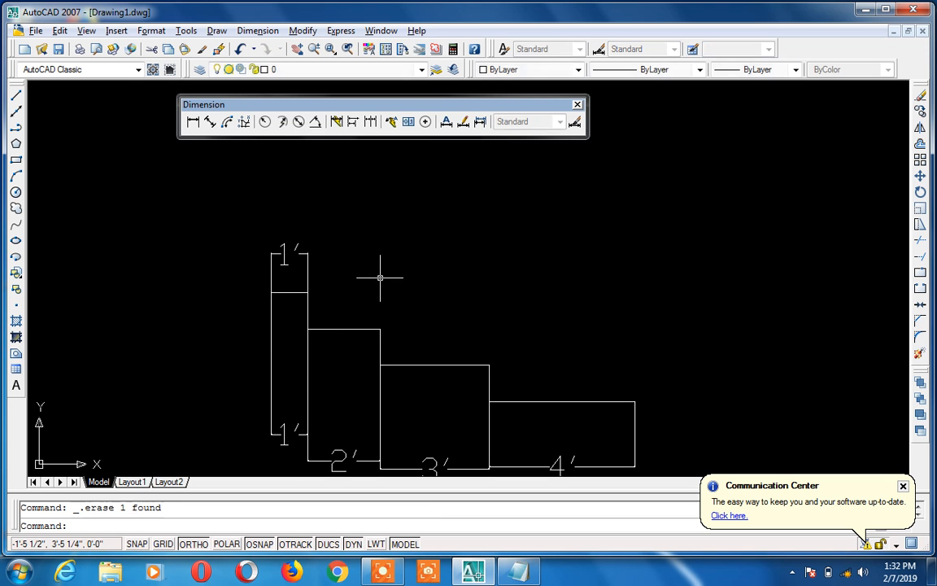
# Add one continued dimension from the top tread's upper dimension to the second tread's outer corner
pyautogui.click(370, 122)
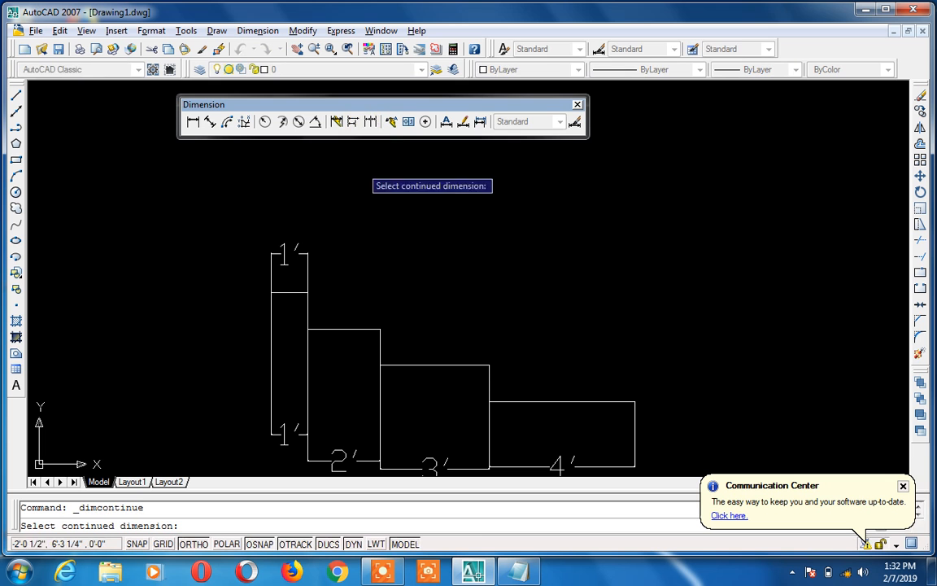
pyautogui.click(309, 264)
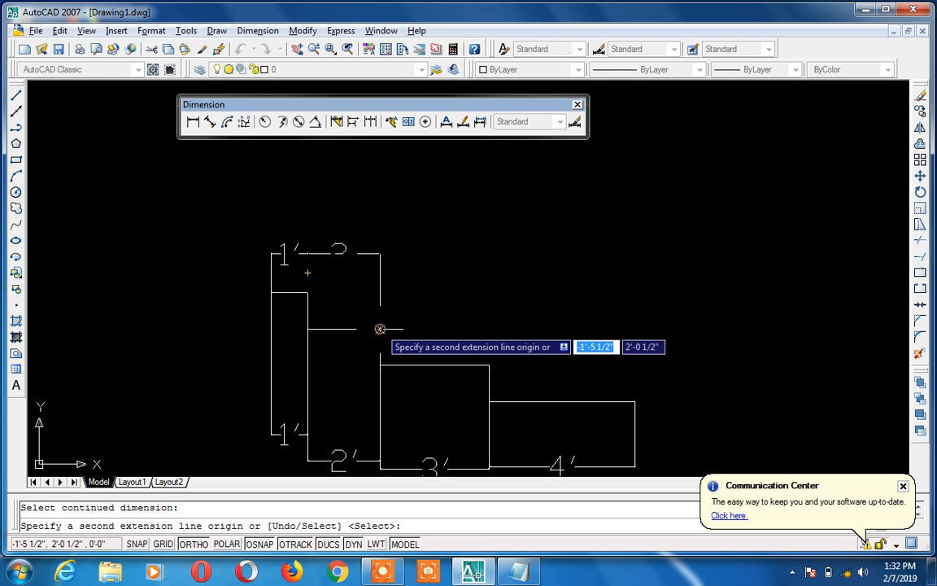
pyautogui.click(379, 328)
pyautogui.press('Escape')
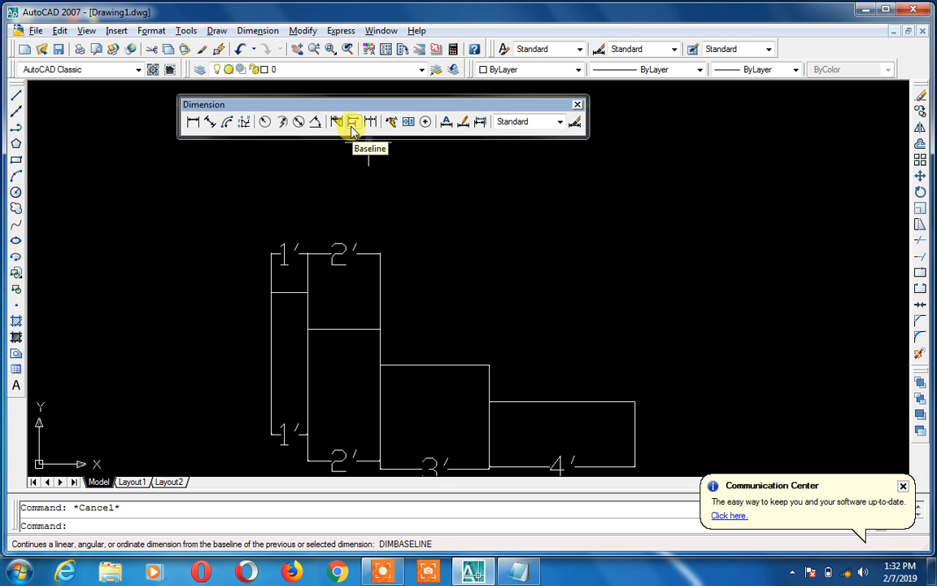
# Review the last shortcuts in Notepad's shortkey file, down to "le", and return to AutoCAD
pyautogui.click(514, 575)
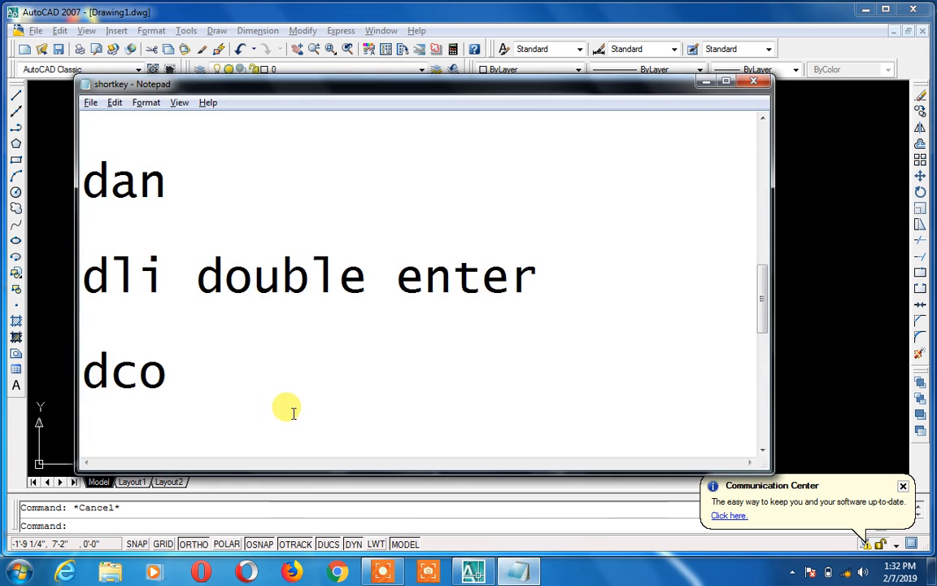
pyautogui.press('Down')
pyautogui.press('Down')
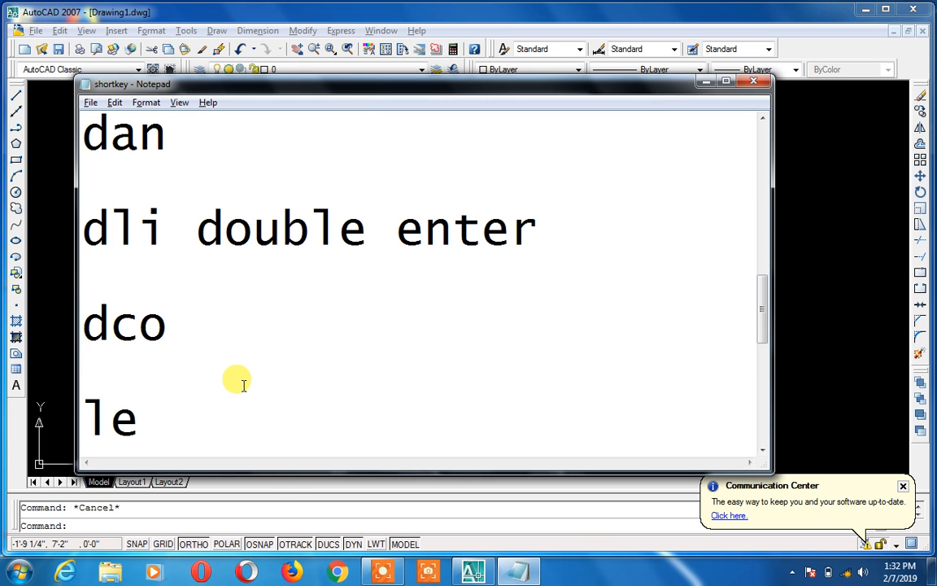
pyautogui.click(471, 570)
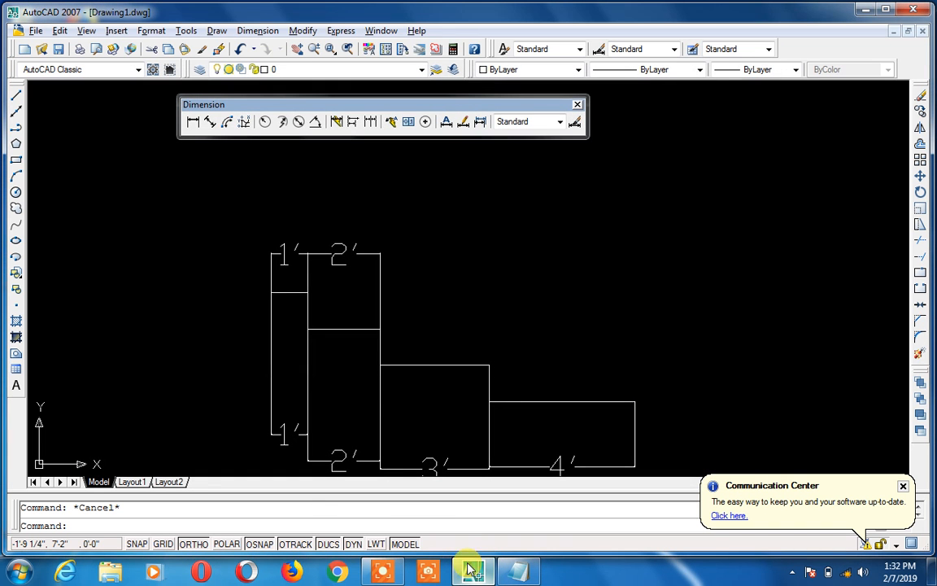
# Replace the second tread's upper dimension with continued dimensions from the top tread's upper dimension across the second, third and lowest treads
pyautogui.click(380, 257)
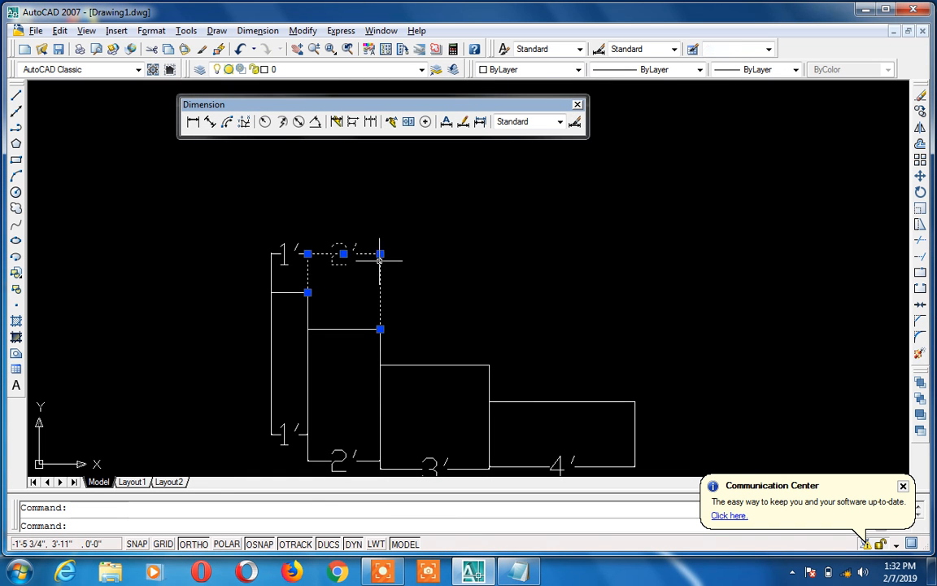
pyautogui.press('Delete')
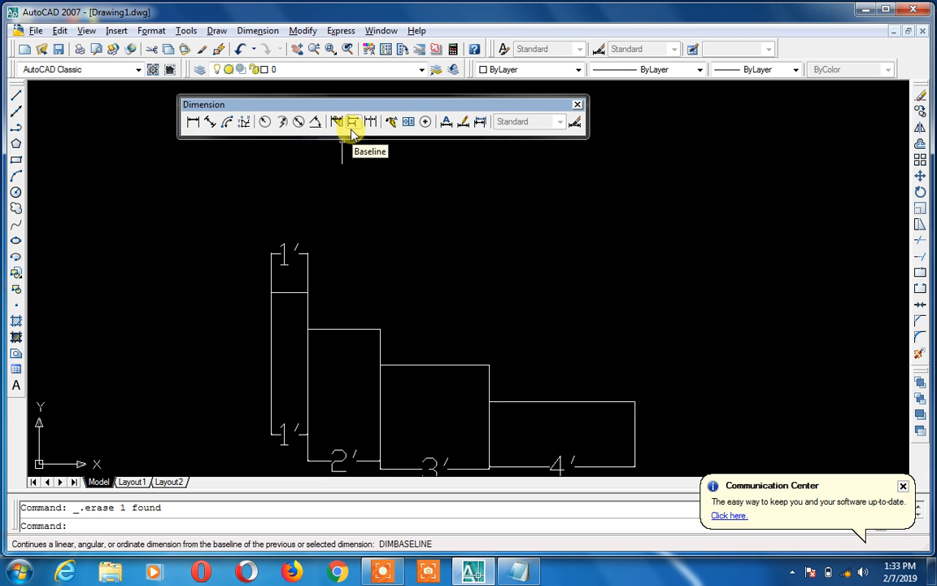
pyautogui.click(370, 122)
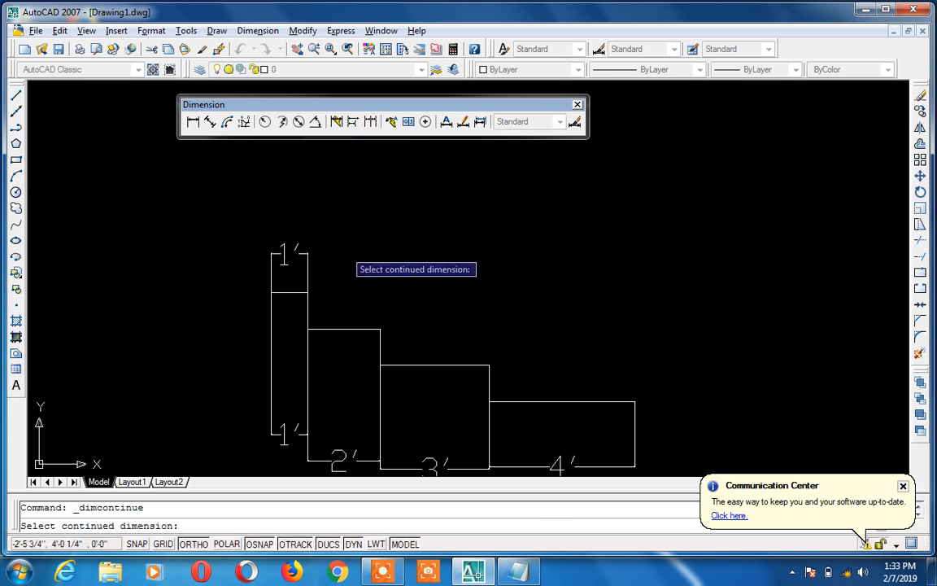
pyautogui.click(284, 254)
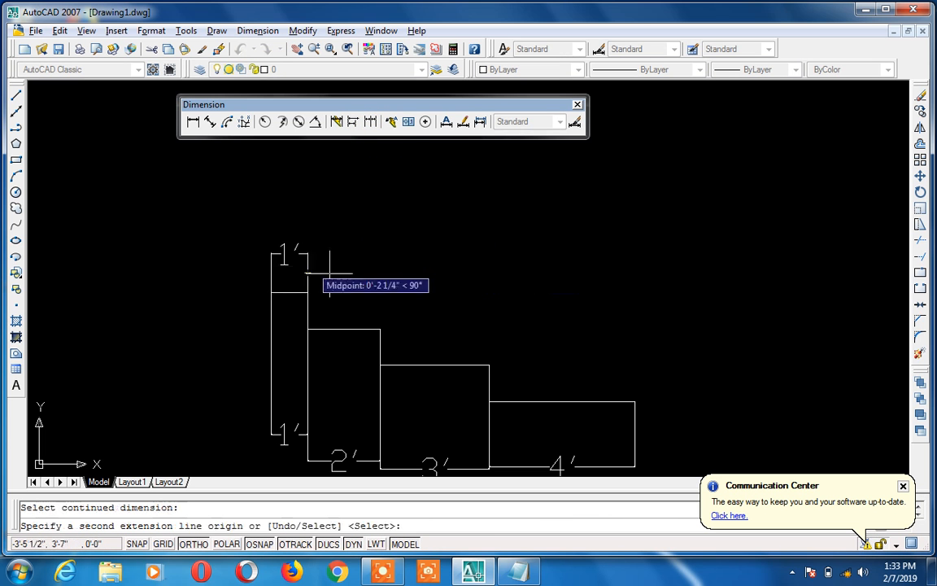
pyautogui.click(380, 328)
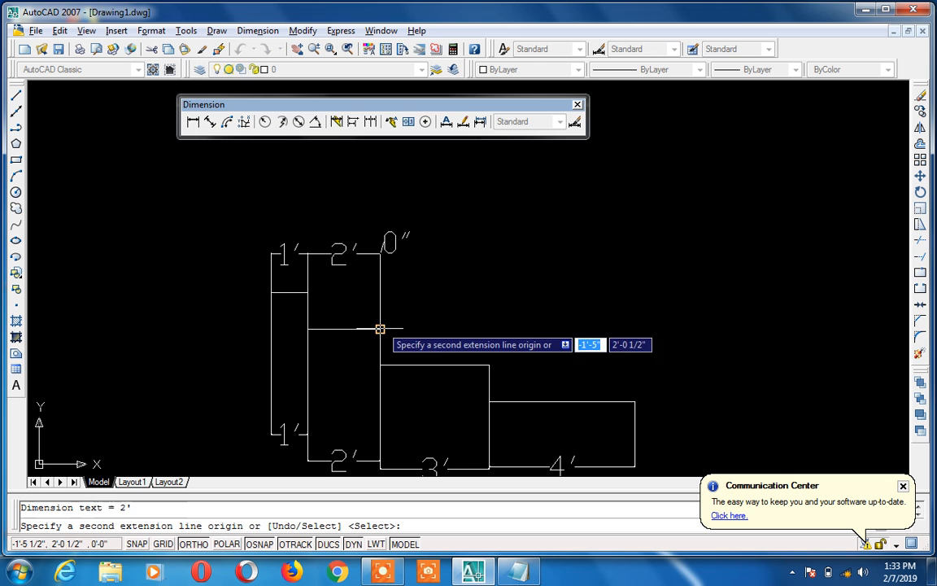
pyautogui.click(489, 366)
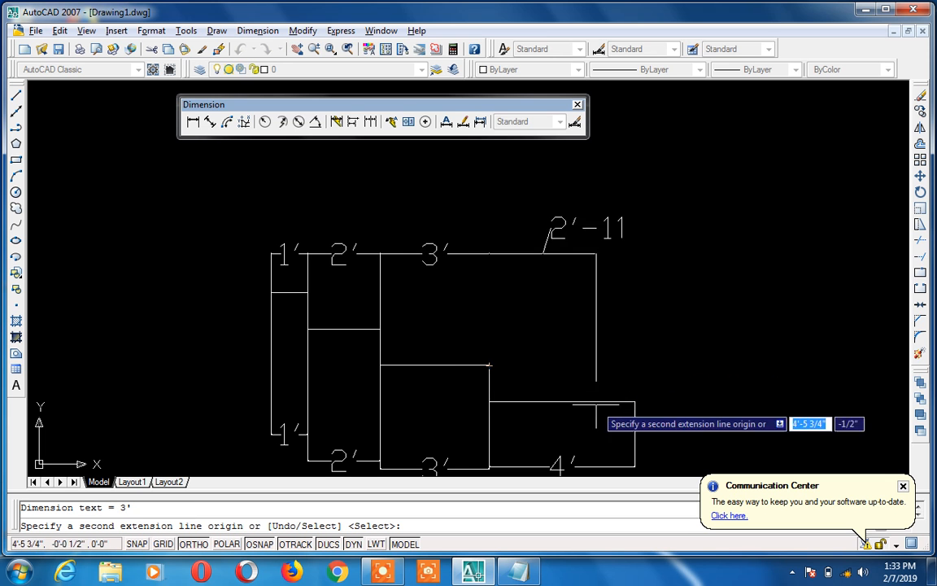
pyautogui.click(635, 401)
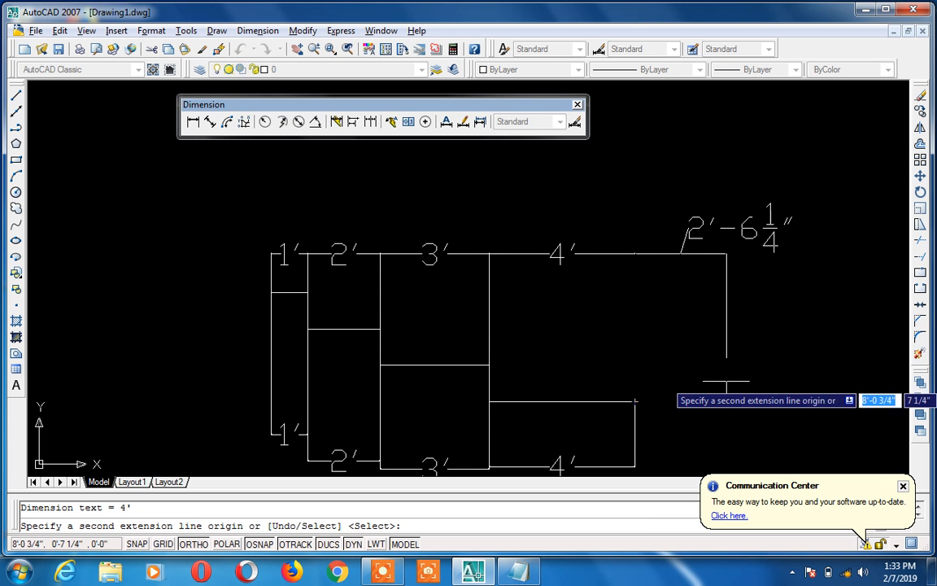
pyautogui.press('Escape')
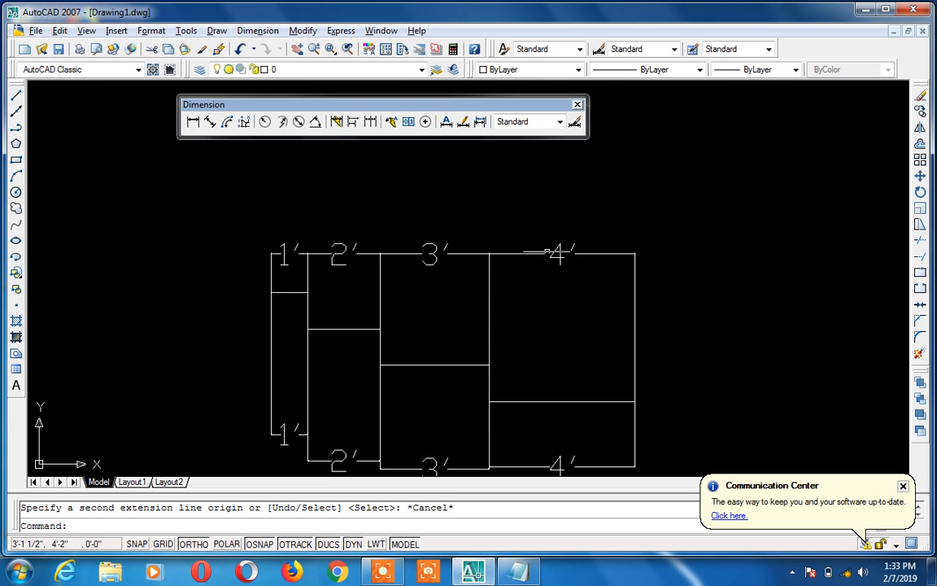
# Delete the three upper continued dimensions over the second, third and lowest treads together
pyautogui.click(567, 225)
pyautogui.click(377, 279)
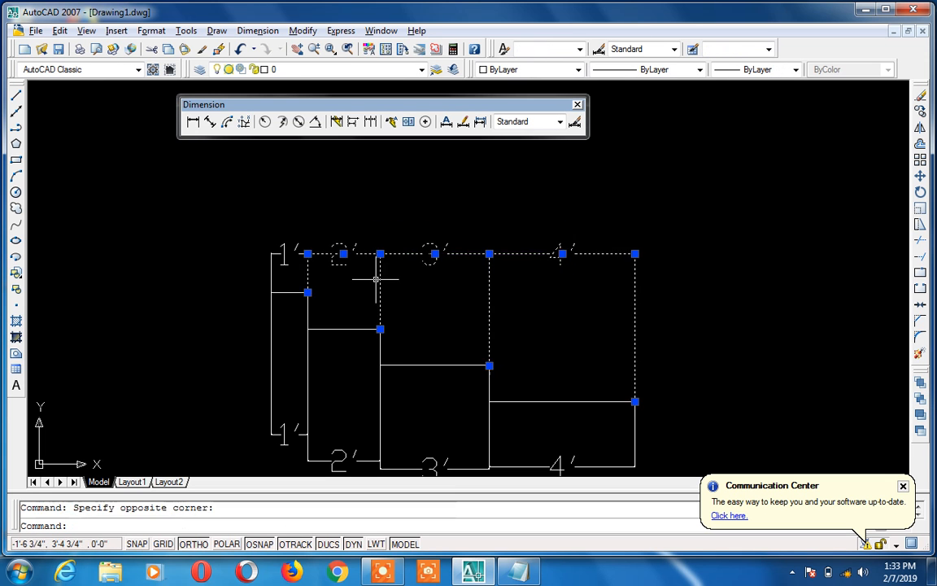
pyautogui.press('Delete')
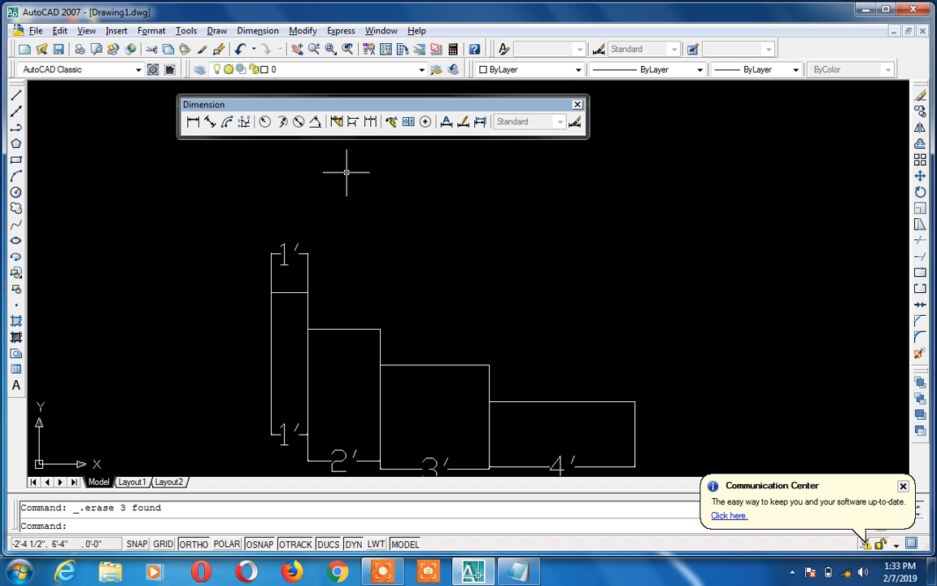
# Add baseline dimensions from the top tread's upper dimension to the outer corners of the second, third and lowest treads
pyautogui.click(352, 121)
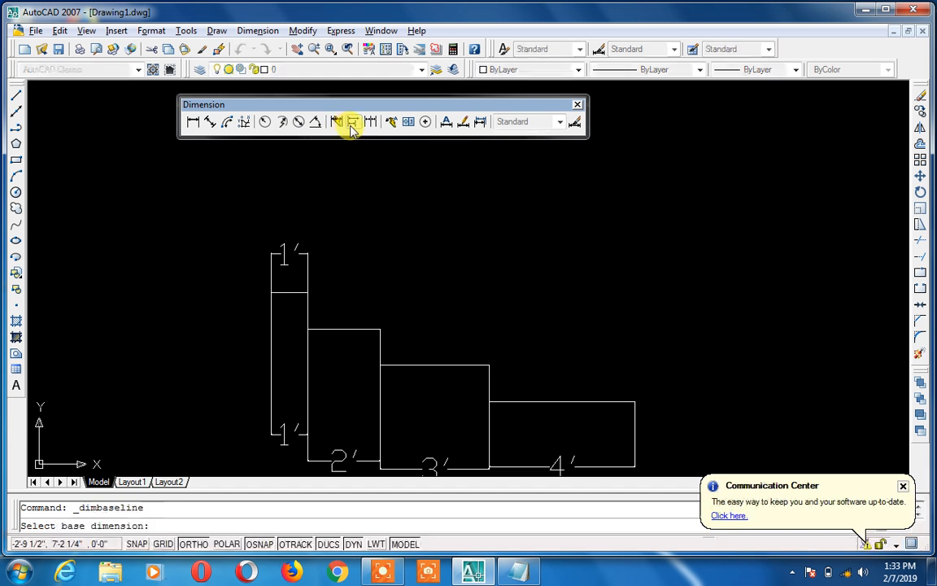
pyautogui.click(308, 269)
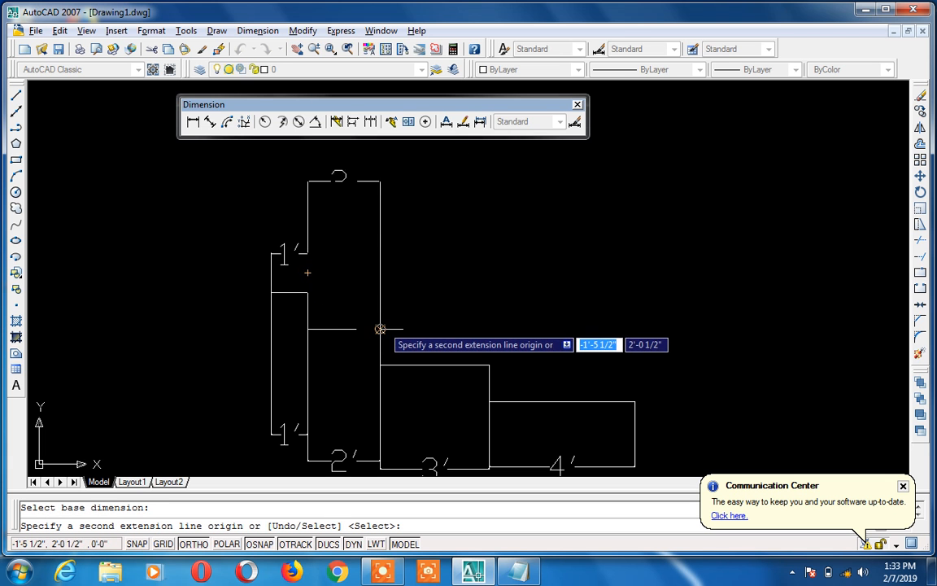
pyautogui.click(380, 329)
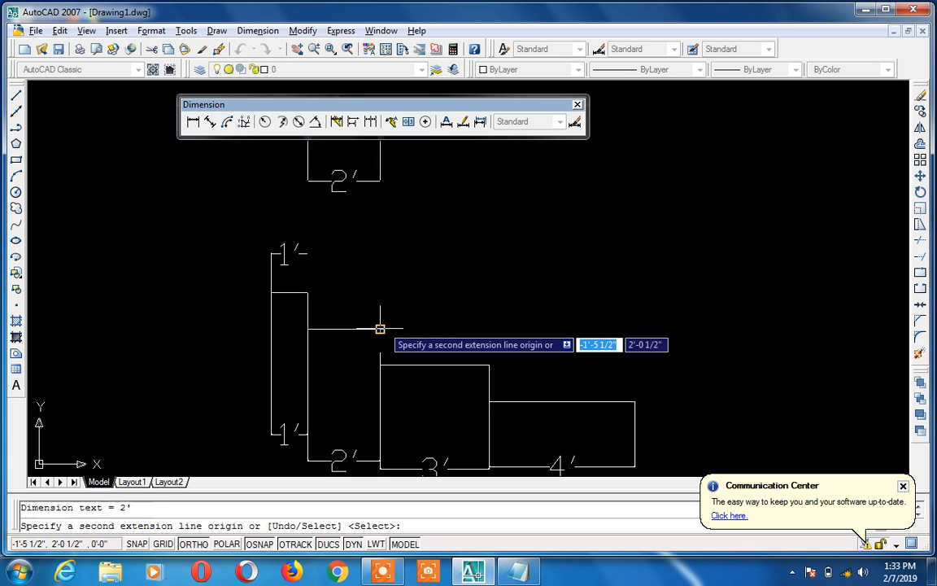
pyautogui.click(488, 365)
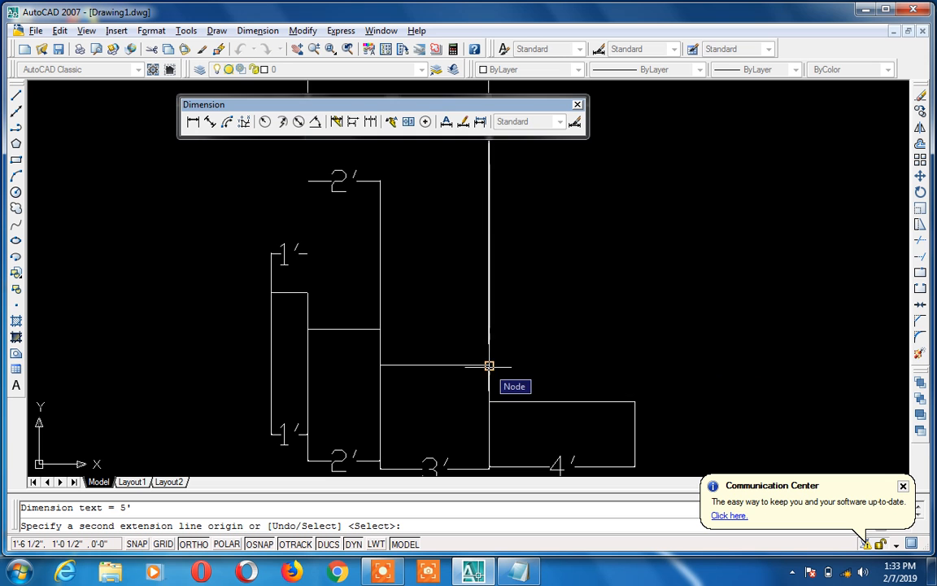
pyautogui.click(635, 402)
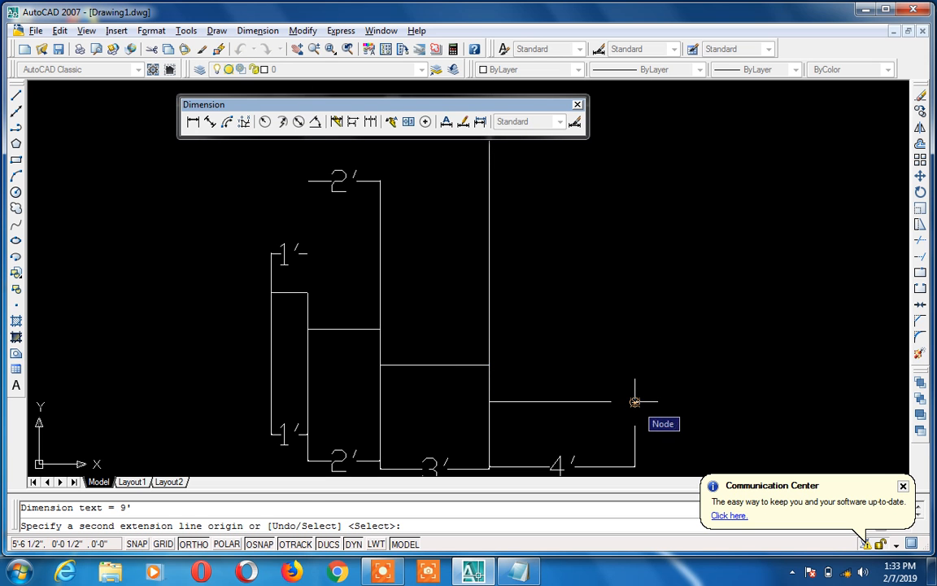
pyautogui.press('Return')
pyautogui.scroll(-2, 634, 402)
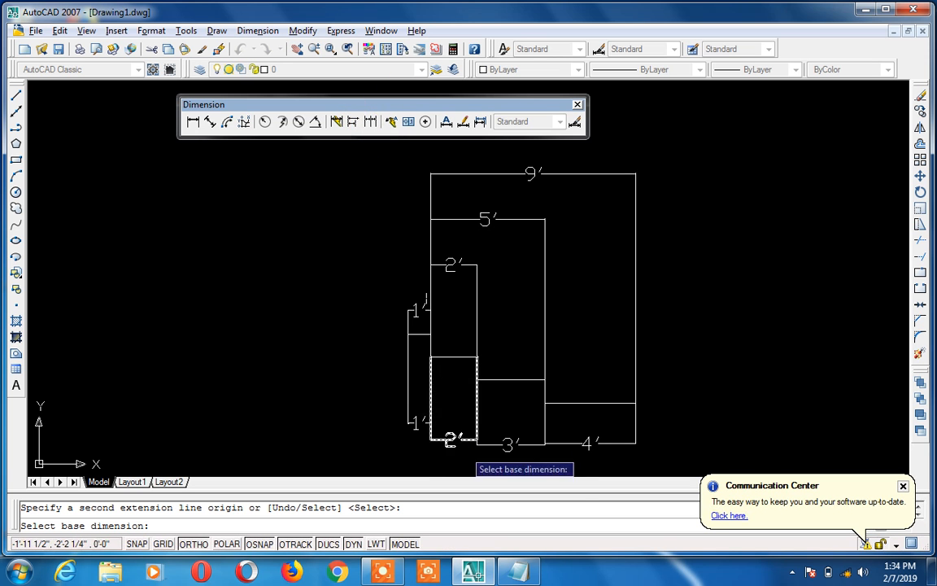
# Switch to Notepad to check the "dco" entry in the shortkey file, and return to AutoCAD
pyautogui.hotkey('alt', 'Tab')
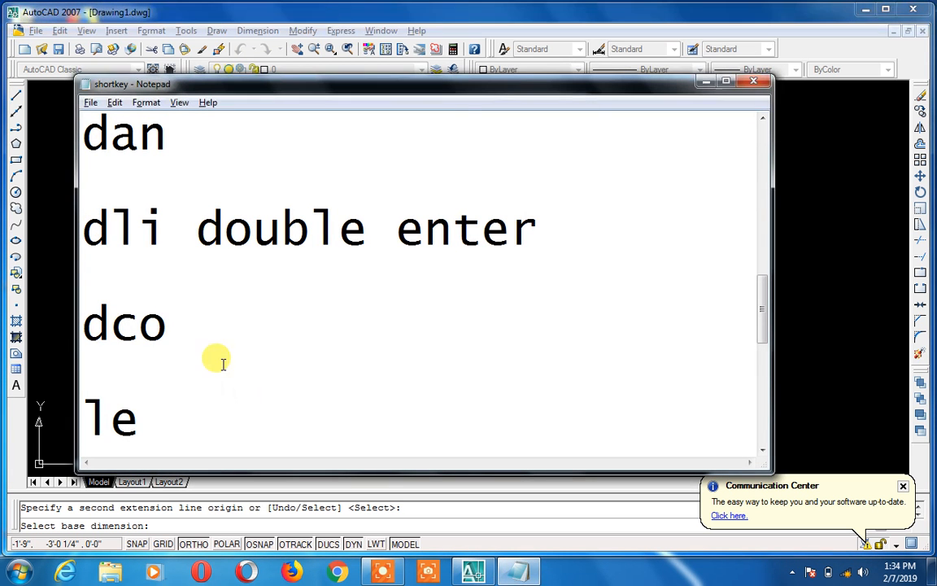
pyautogui.click(208, 330)
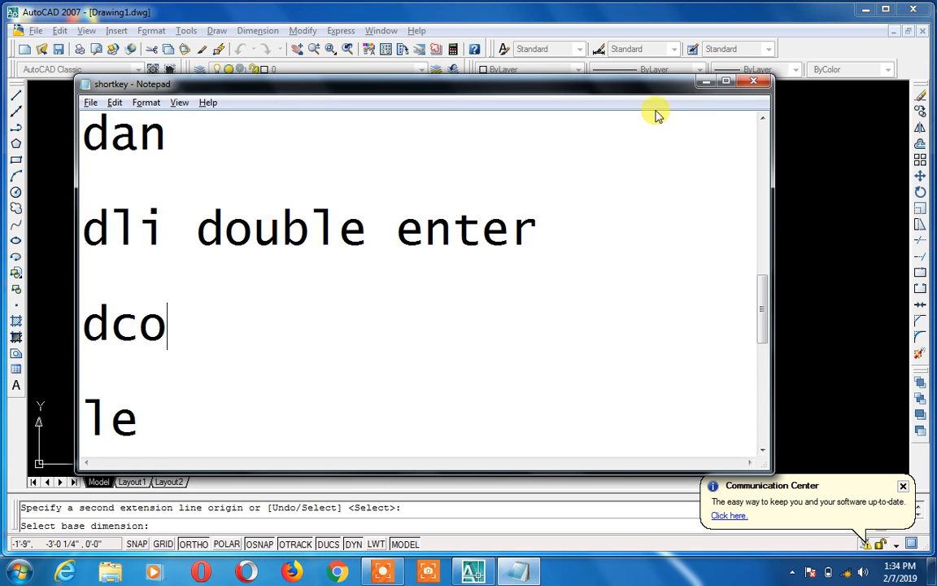
pyautogui.click(706, 82)
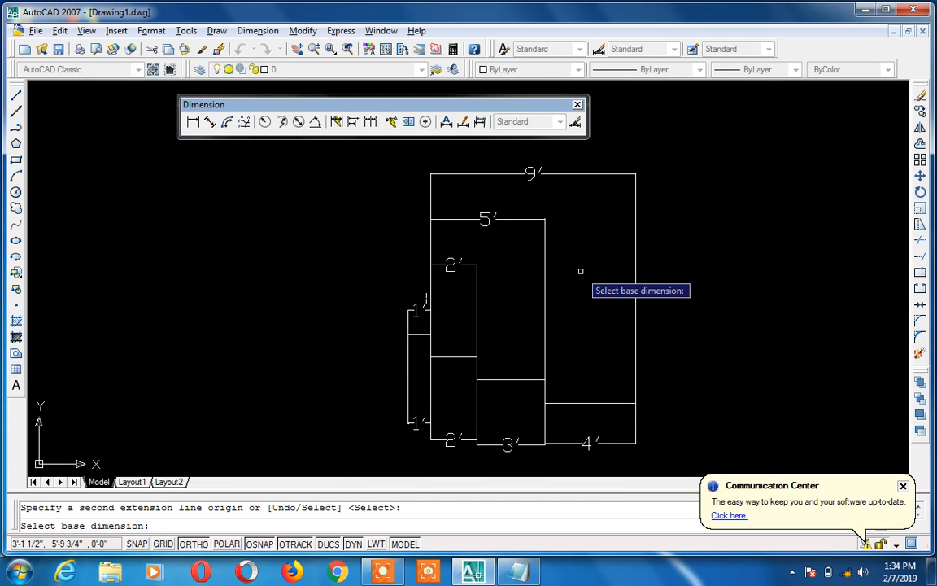
# Leave the baseline dimension command and delete the whole stepped profile together with all its dimensions
pyautogui.press('Escape')
pyautogui.click(710, 200)
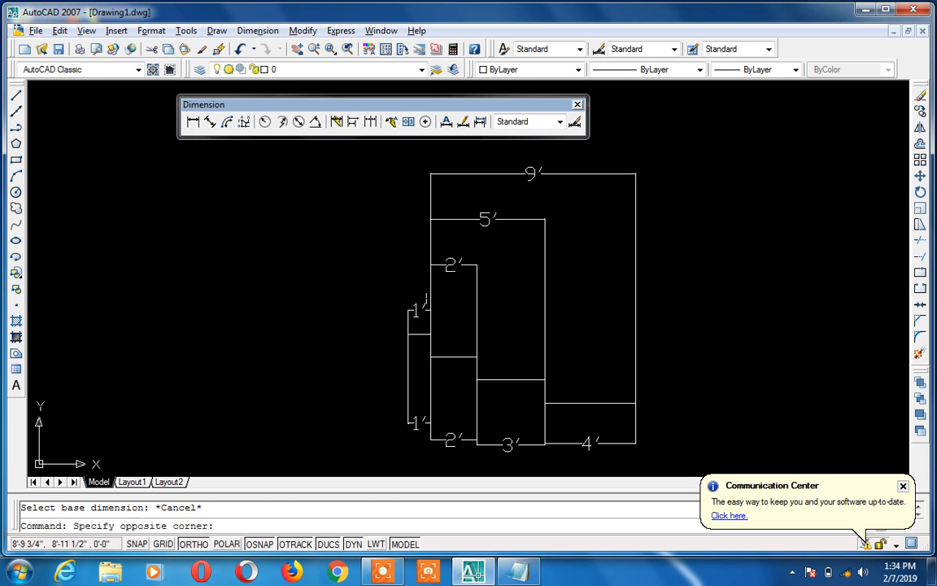
pyautogui.click(344, 436)
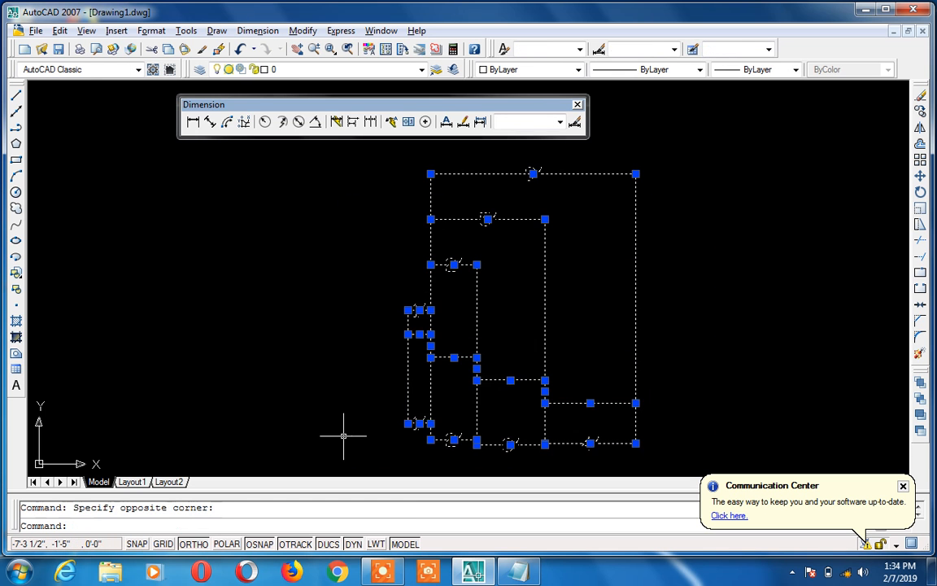
pyautogui.press('Delete')
pyautogui.press('Escape')
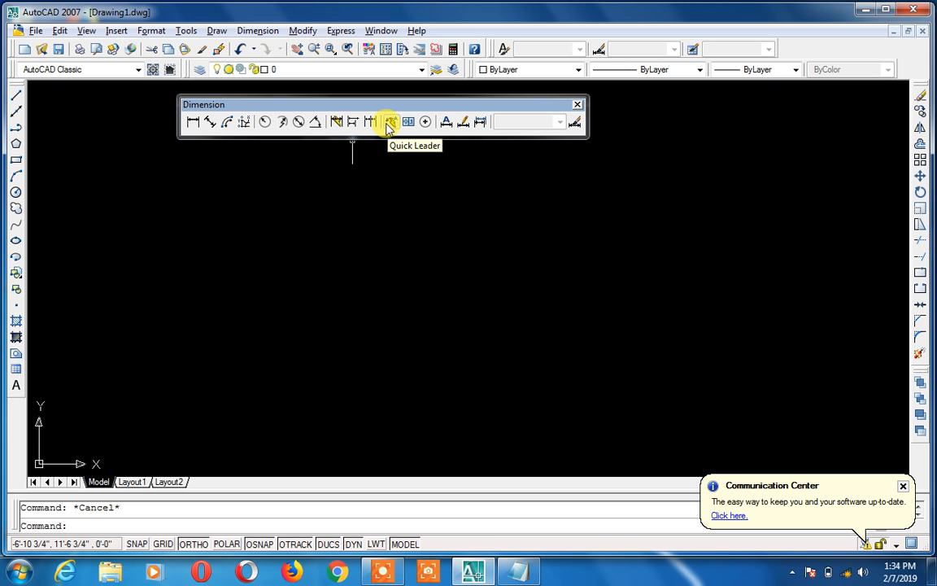
# Review the rest of Notepad's shortkey file down to "ded", go back to the "le" entry, and return to AutoCAD
pyautogui.click(511, 576)
pyautogui.press('Down')
pyautogui.press('Down')
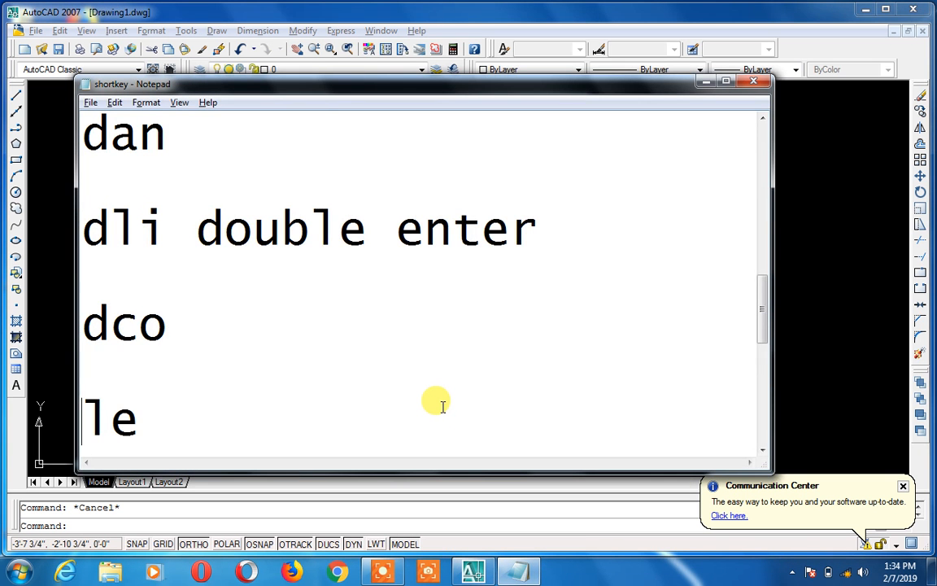
pyautogui.press('Down')
pyautogui.press('Down')
pyautogui.press('Down')
pyautogui.press('Down')
pyautogui.press('Down')
pyautogui.press('Down')
pyautogui.press('Down')
pyautogui.press('Down')
pyautogui.press('Up')
pyautogui.press('Up')
pyautogui.press('Up')
pyautogui.press('Up')
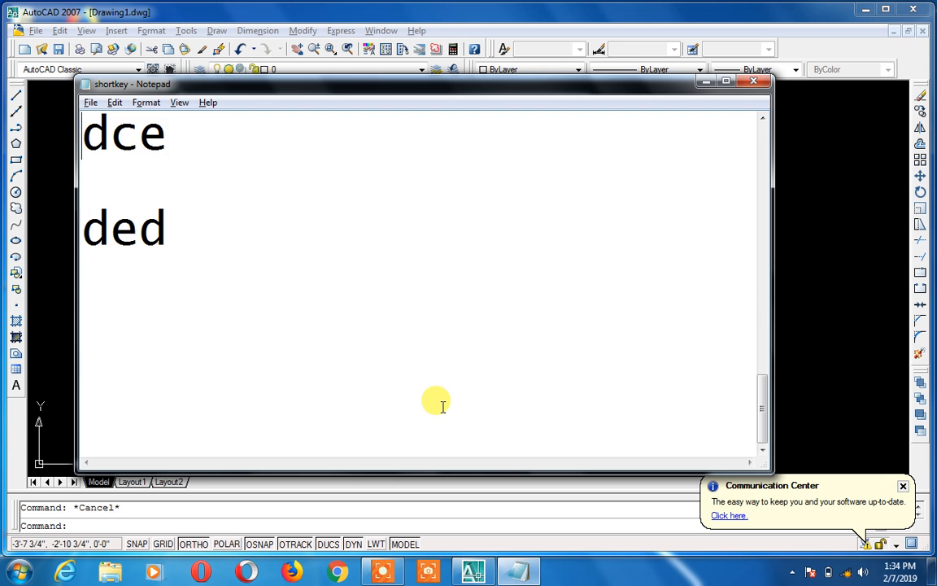
pyautogui.press('Up')
pyautogui.press('Up')
pyautogui.press('Up')
pyautogui.press('Up')
pyautogui.press('Up')
pyautogui.press('Up')
pyautogui.press('Up')
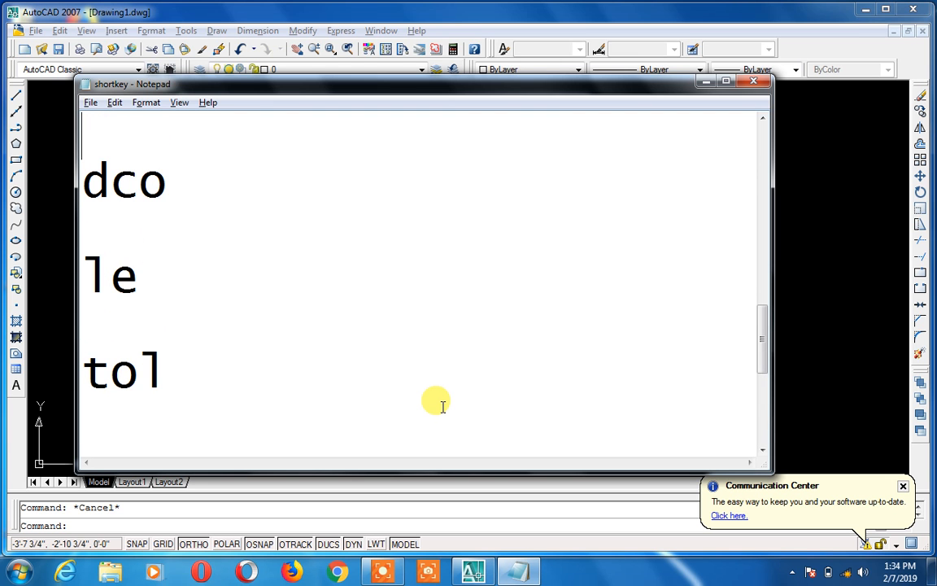
pyautogui.press('Down')
pyautogui.press('Down')
pyautogui.press('Down')
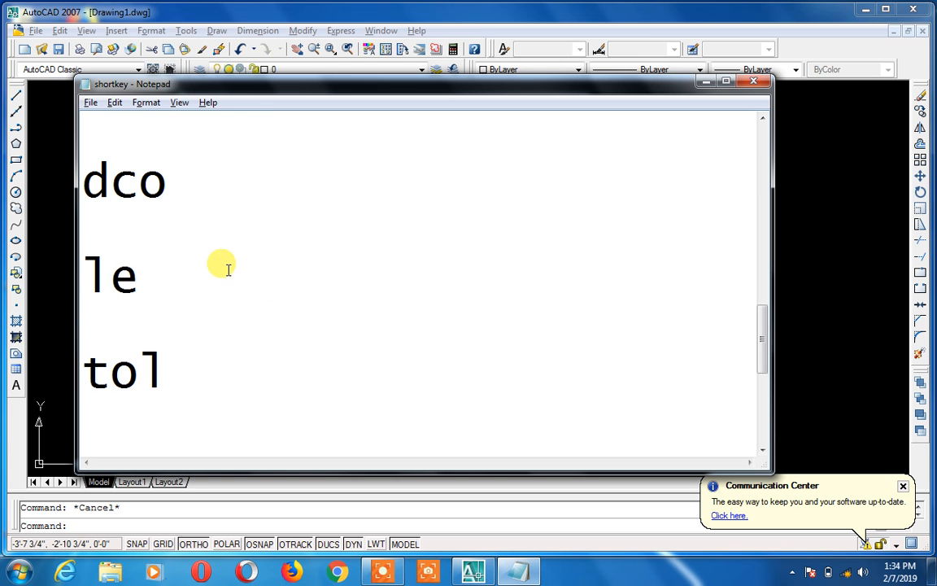
pyautogui.click(702, 82)
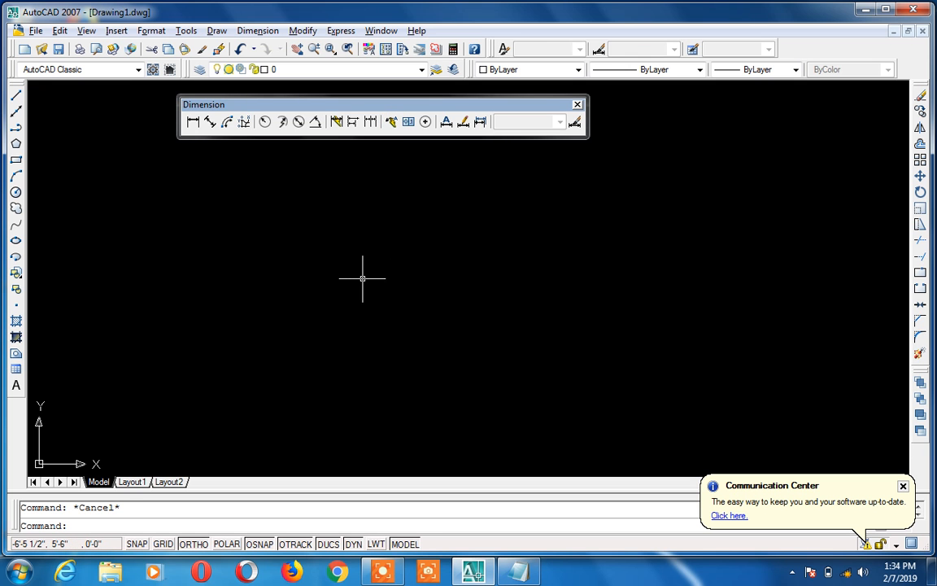
# Draw a freehand-sized circle centred at about -9'-4 1/4", 6'-0 1/2"
pyautogui.write('c')
pyautogui.press('Return')
pyautogui.click(297, 267)
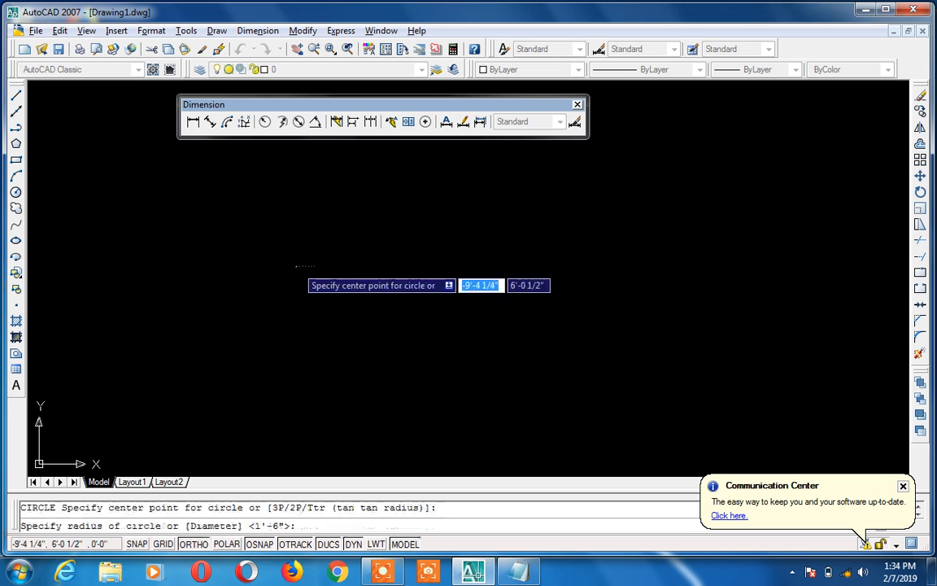
pyautogui.click(360, 339)
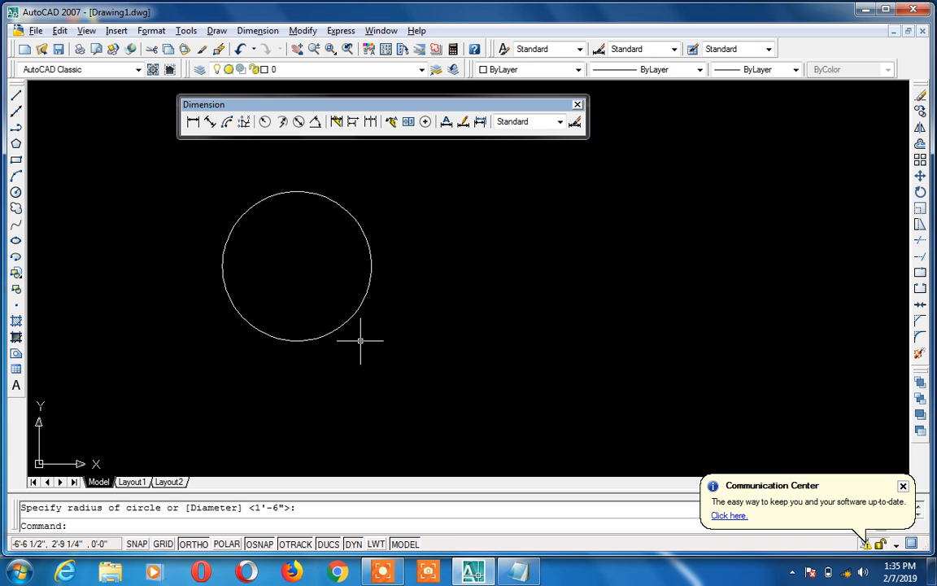
# Draw a quick leader from the circle's right edge, running horizontally and bending down, and cancel it at the annotation text
pyautogui.click(392, 122)
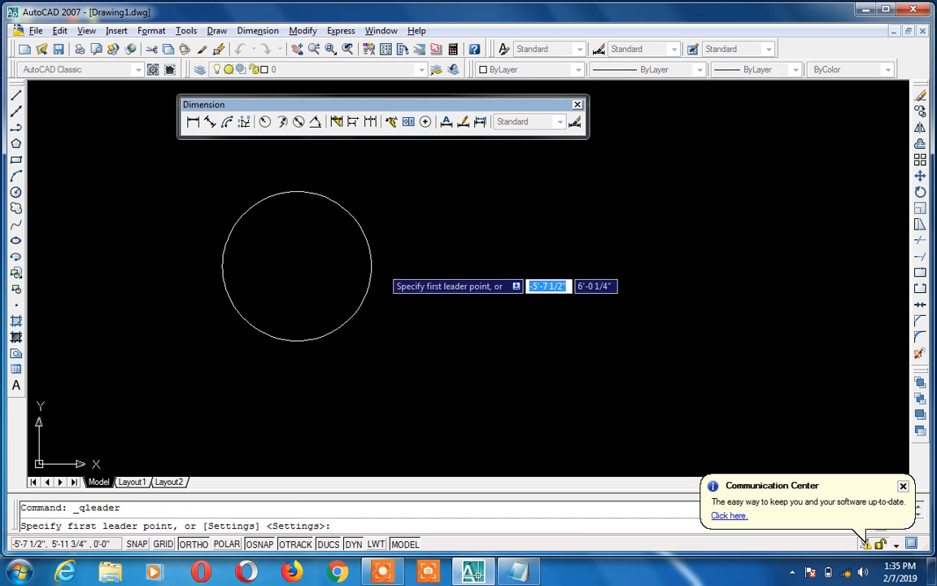
pyautogui.click(370, 276)
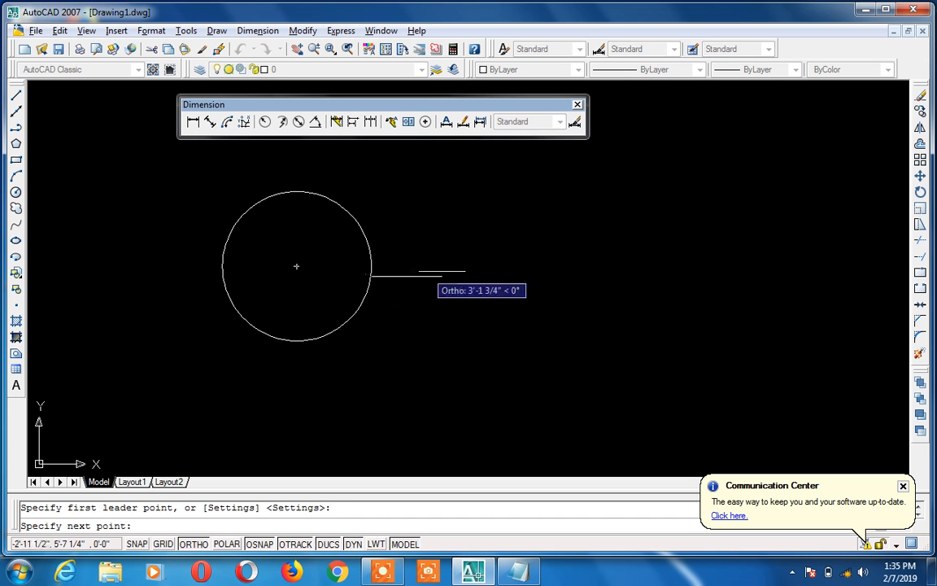
pyautogui.click(539, 277)
pyautogui.click(508, 366)
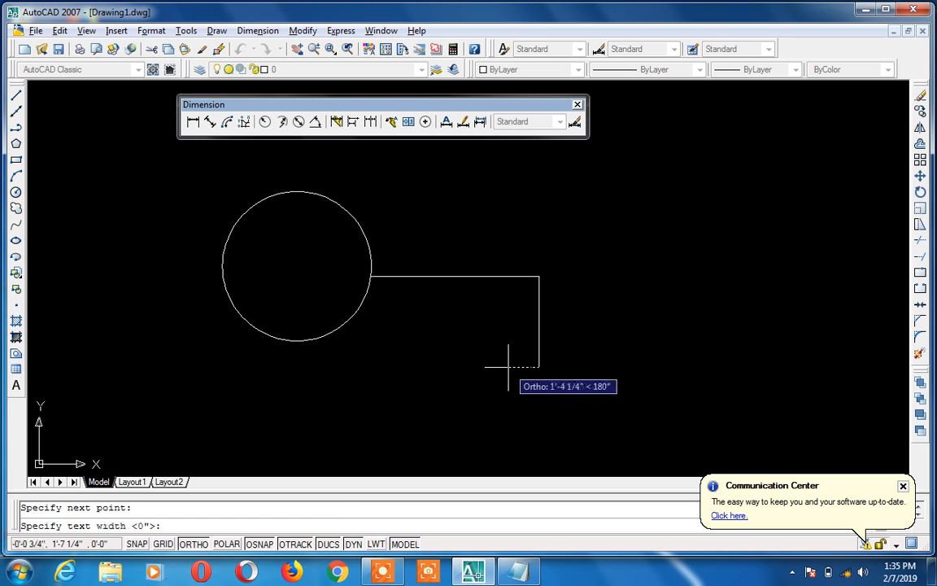
pyautogui.press('Return')
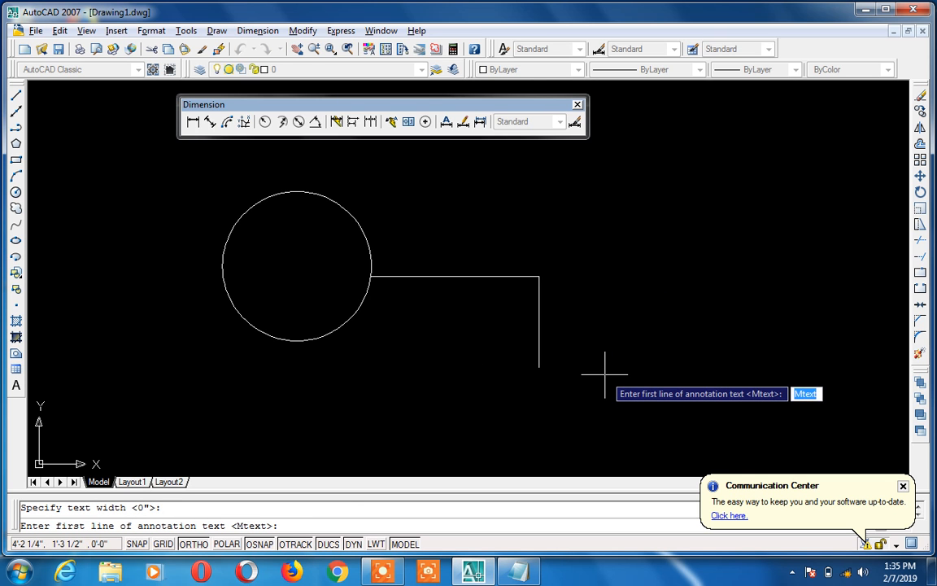
pyautogui.press('Escape')
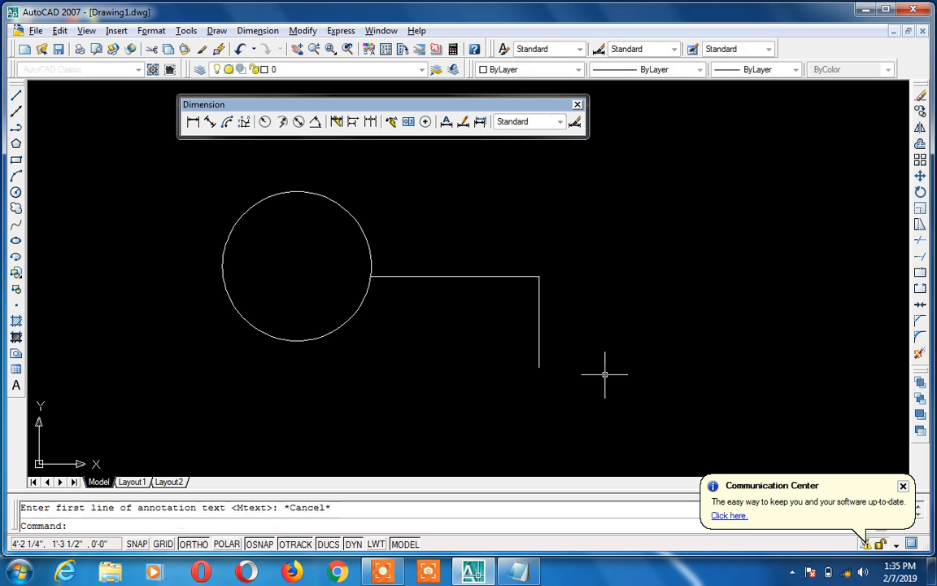
# Delete the leader without text beside the circle
pyautogui.click(556, 239)
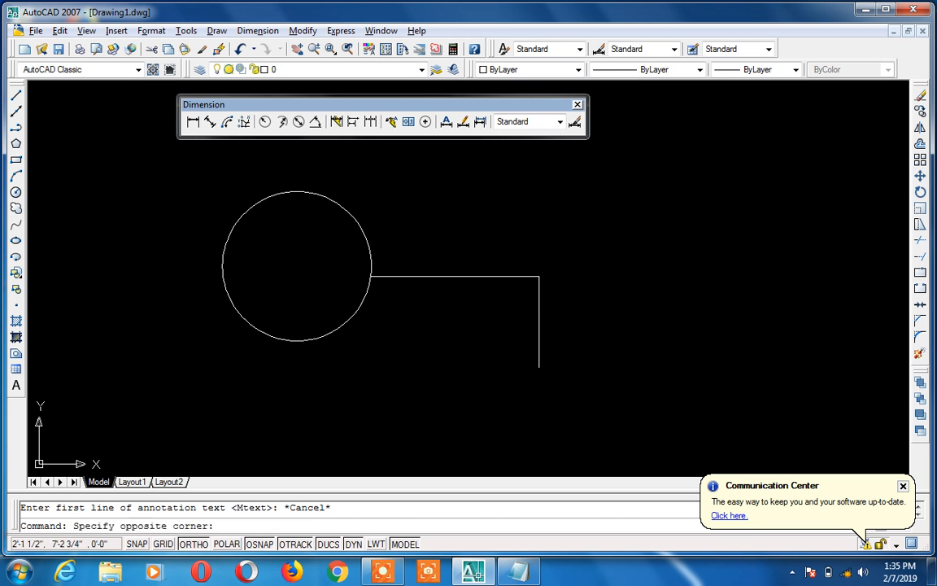
pyautogui.click(523, 303)
pyautogui.press('Delete')
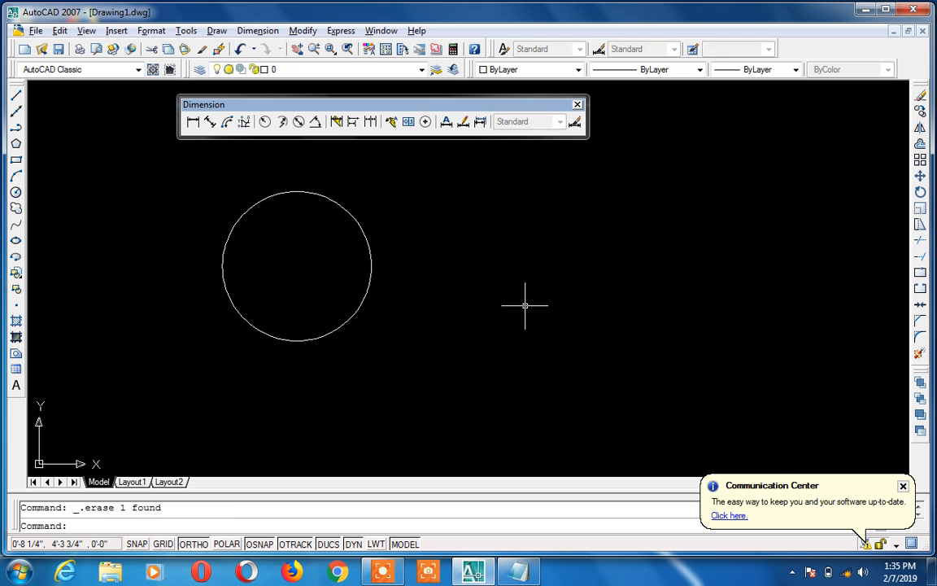
# Add a quick leader from the circle's right edge, bending downward, with default text width and the annotation "Circle"
pyautogui.write('qleader')
pyautogui.press('Return')
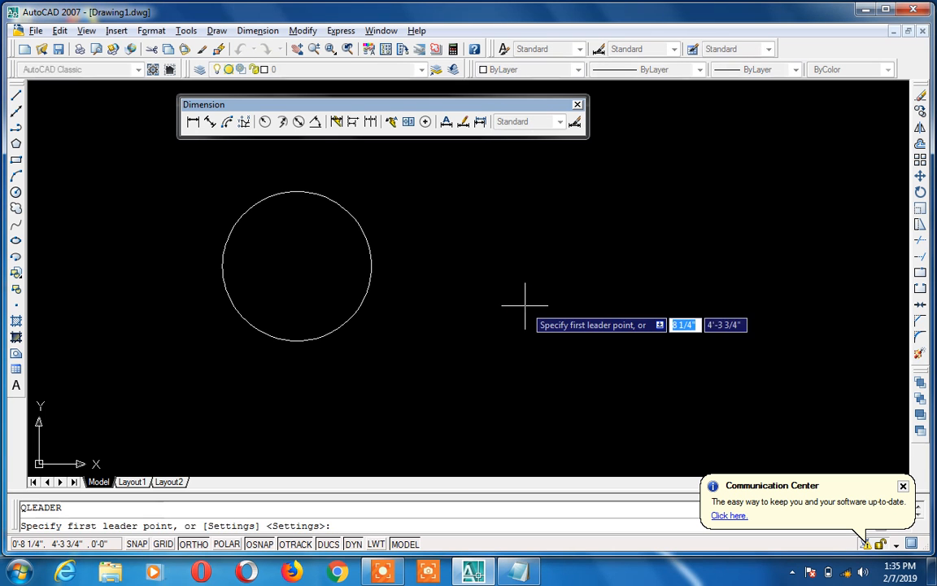
pyautogui.click(371, 260)
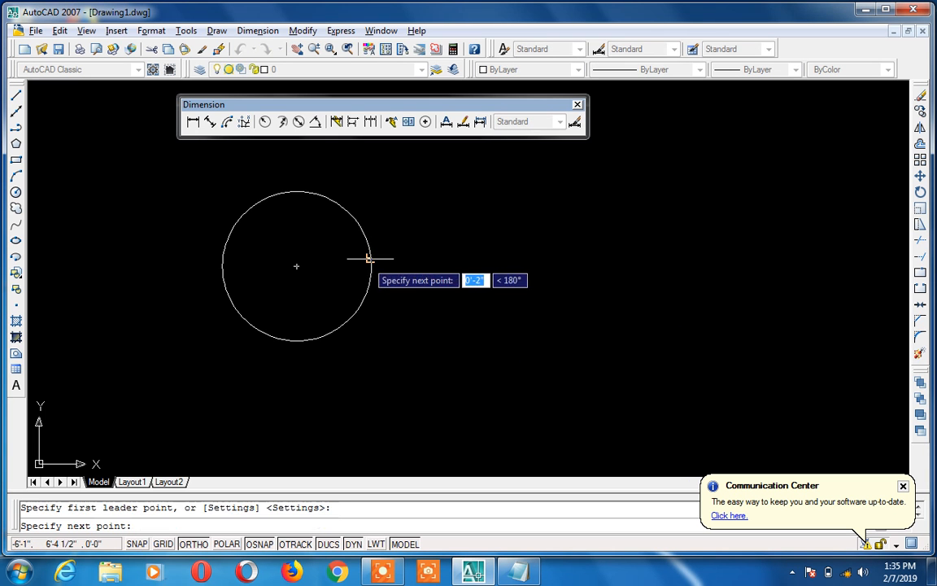
pyautogui.click(527, 318)
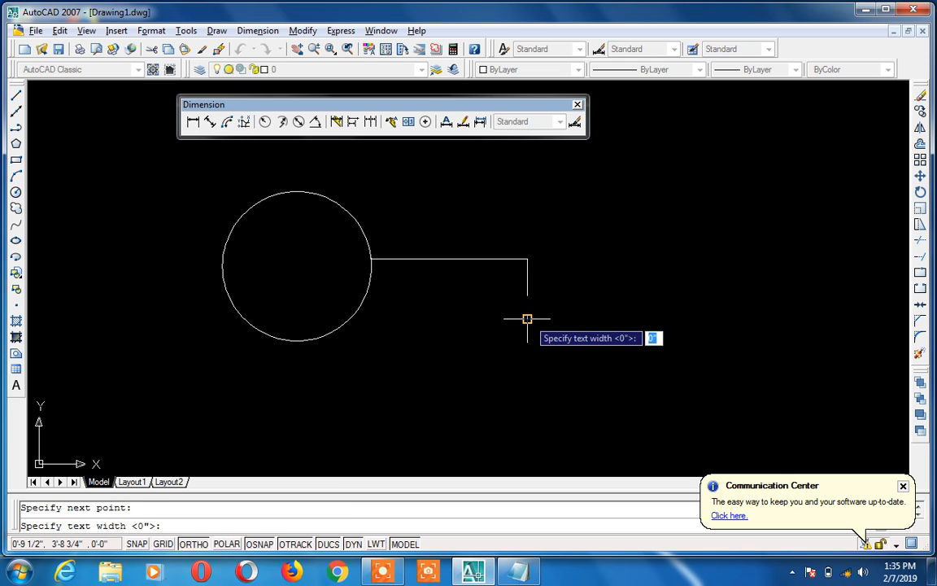
pyautogui.press('Return')
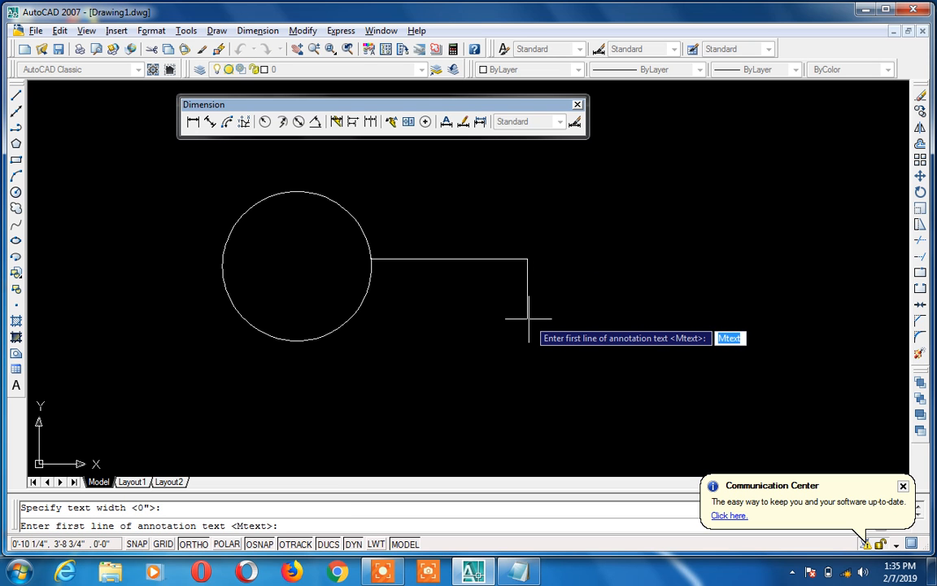
pyautogui.write('Circle')
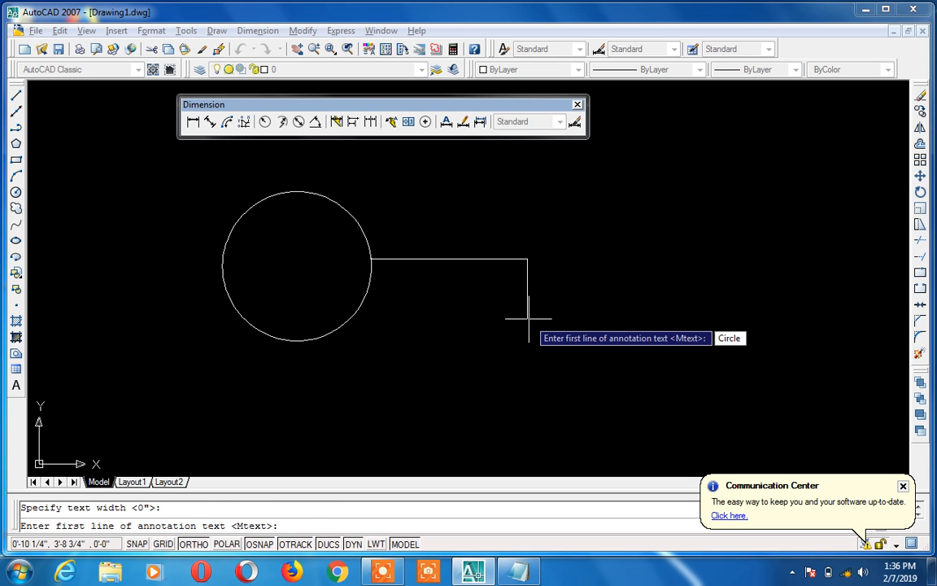
pyautogui.press('Return')
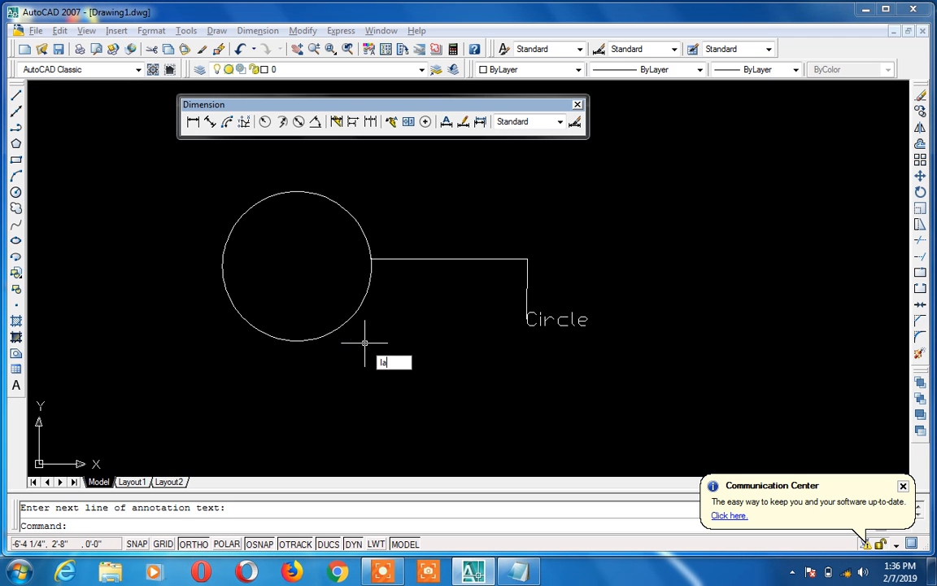
# Draw a quick leader from the circle's bottom quadrant, running horizontally to the right and bending down, with the default text width
pyautogui.press('Return')
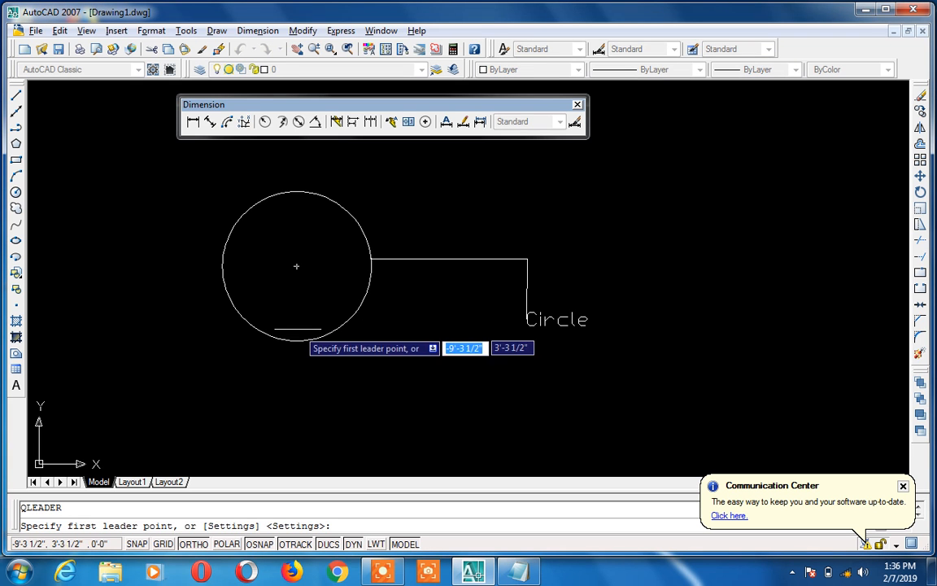
pyautogui.click(296, 340)
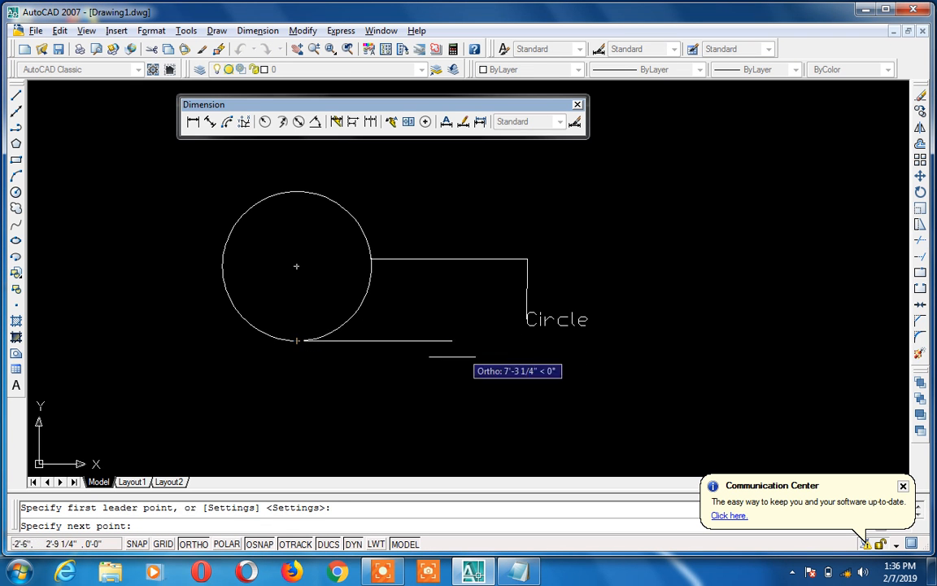
pyautogui.click(429, 340)
pyautogui.click(436, 431)
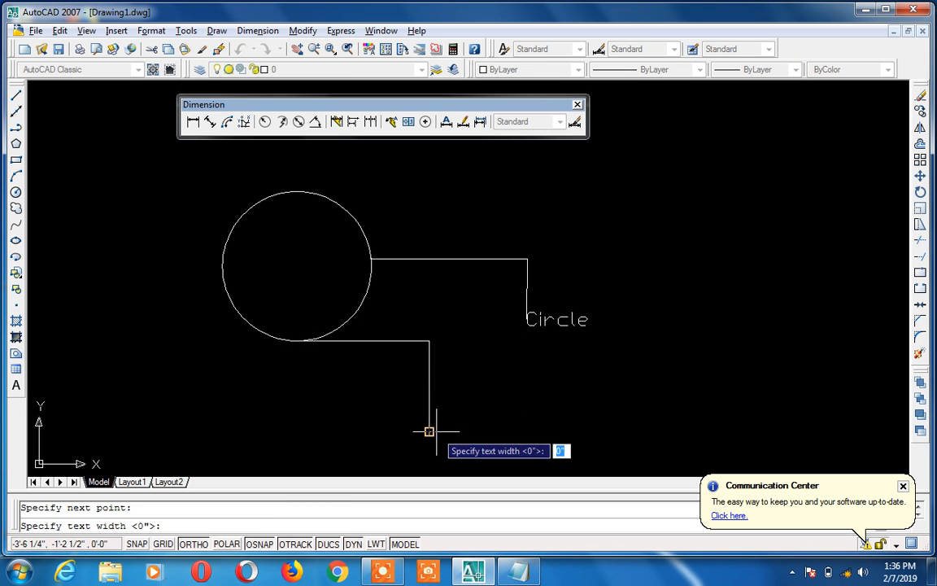
pyautogui.click(500, 424)
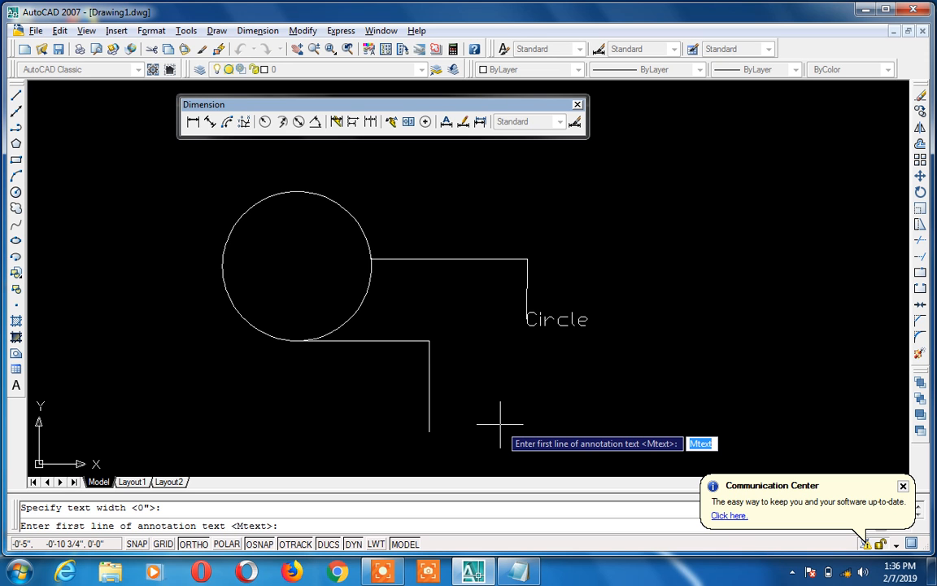
# Annotate the lower leader with four text lines: "circle", "3'", "my circle" and "our circle"
pyautogui.write('circle')
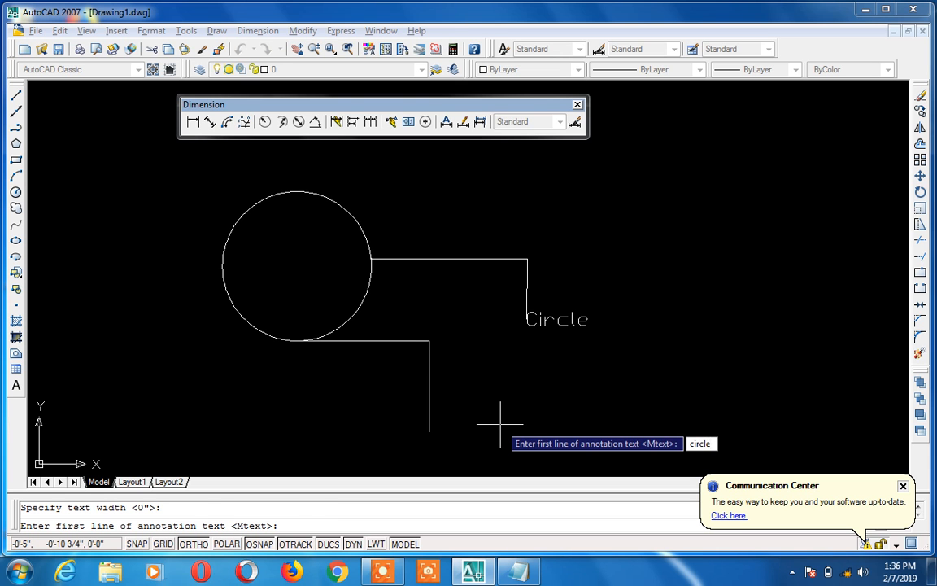
pyautogui.press('Return')
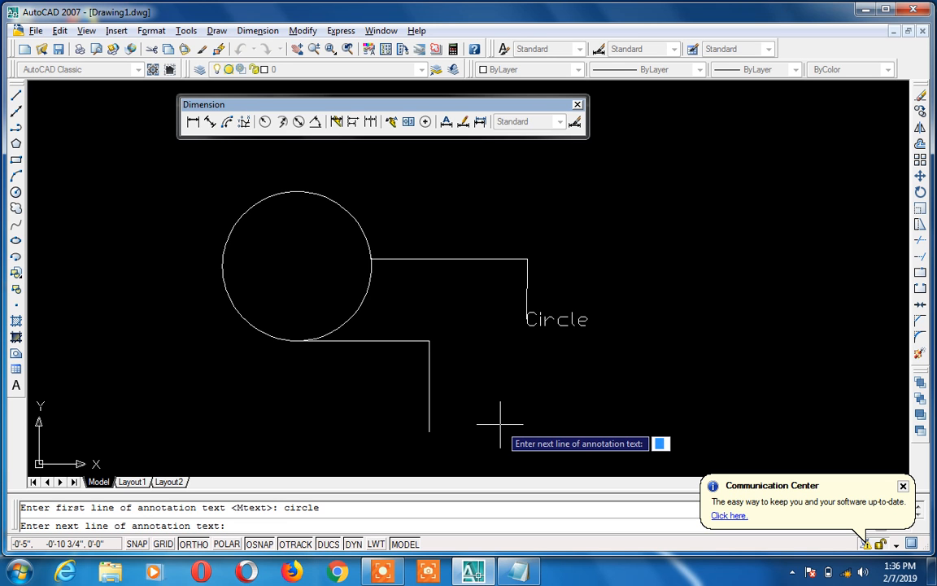
pyautogui.click(500, 423)
pyautogui.write('3')
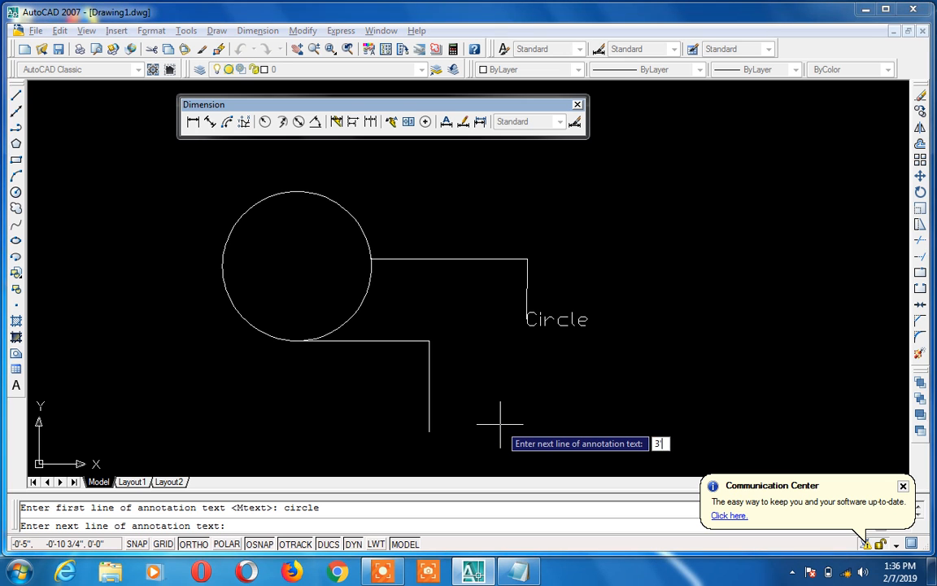
pyautogui.write("'")
pyautogui.press('Return')
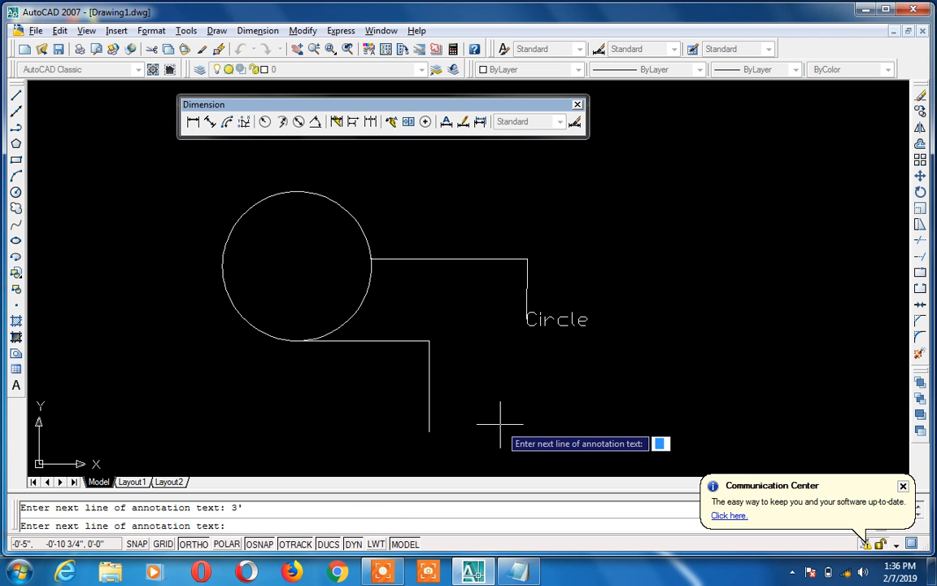
pyautogui.click(499, 424)
pyautogui.write('my c')
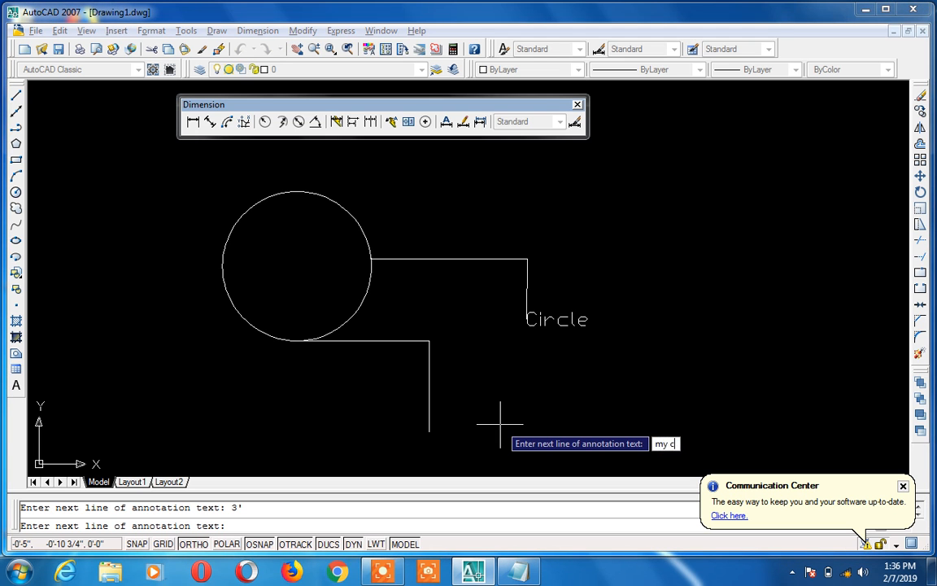
pyautogui.write('ircle')
pyautogui.press('Return')
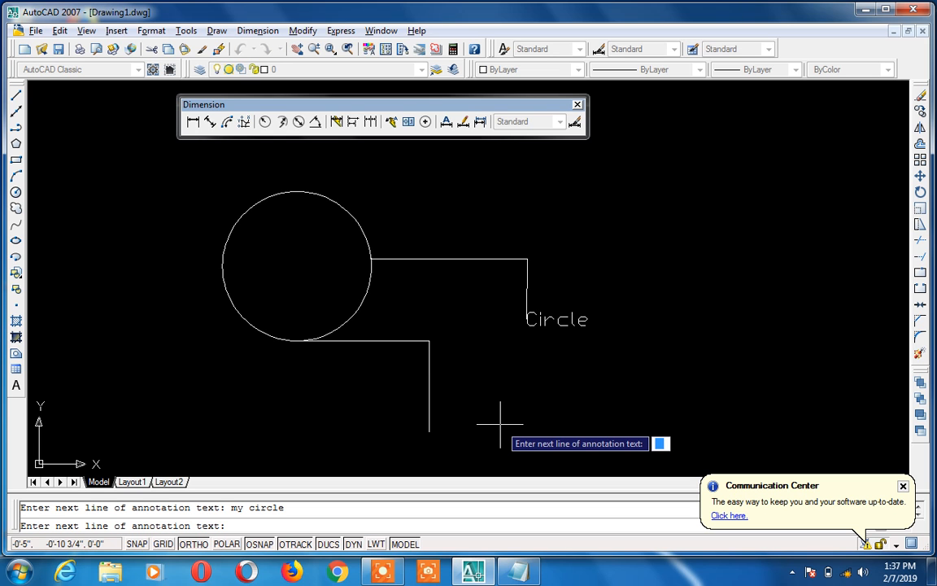
pyautogui.write('our ch')
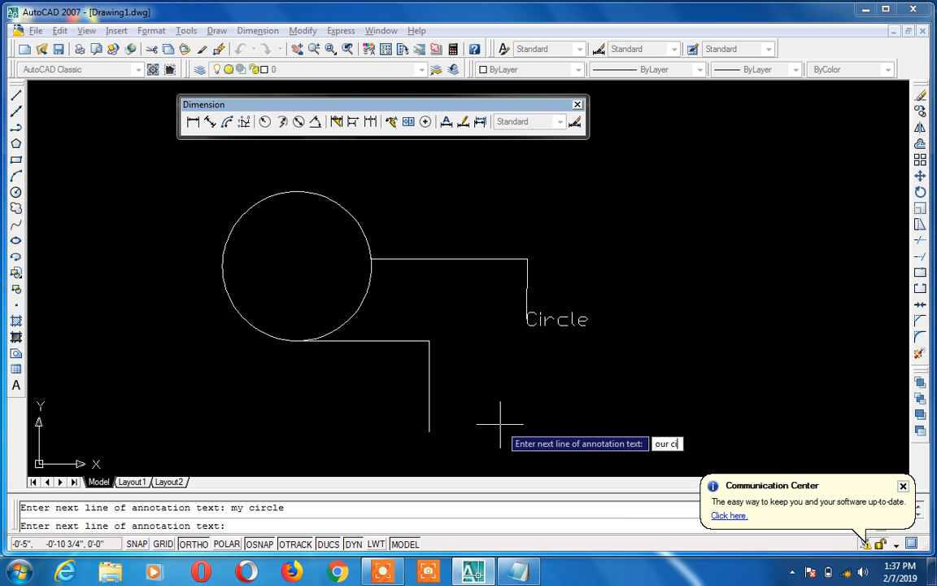
pyautogui.write('rcle')
pyautogui.press('Return')
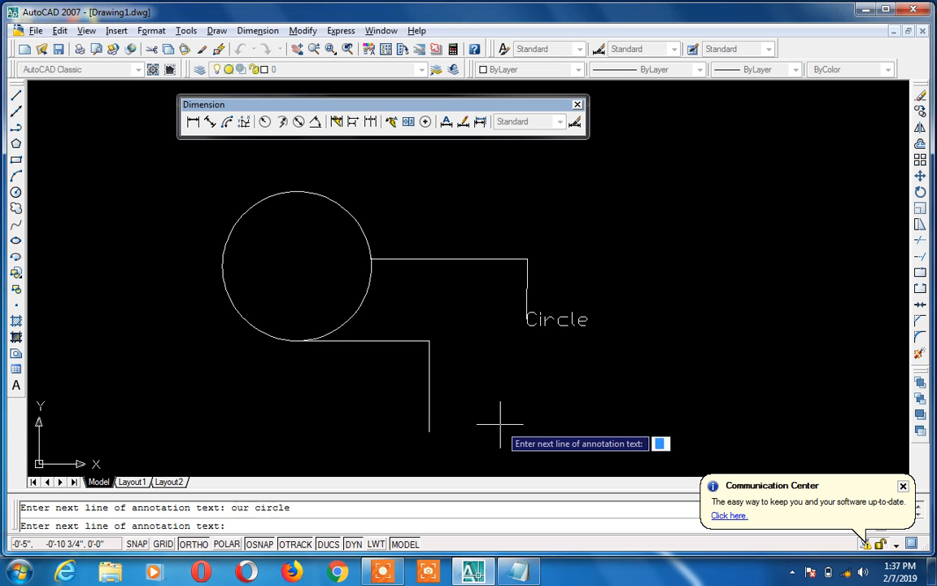
pyautogui.press('Return')
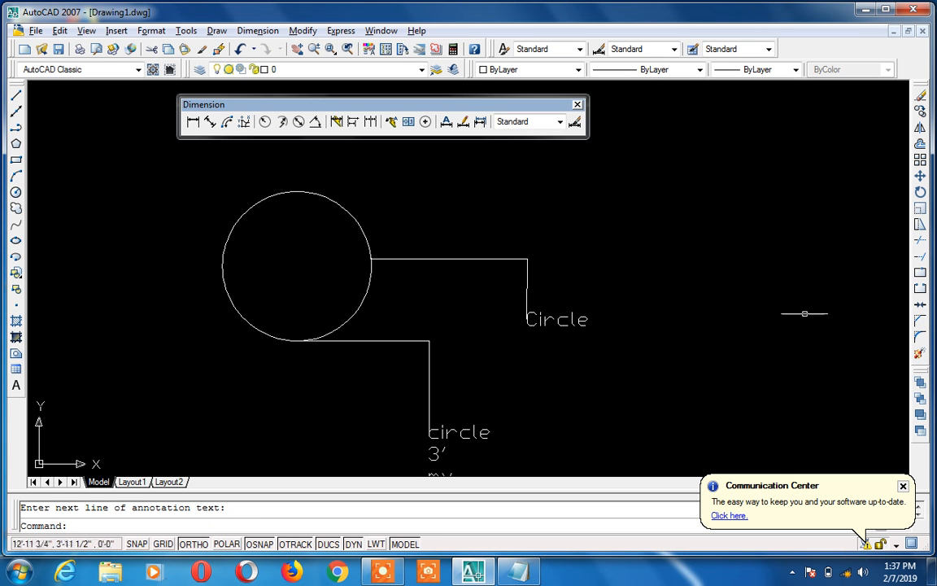
# Widen the lower leader's annotation text box so "my circle" and "our circle" each fit on one line
pyautogui.scroll(-2, 741, 363)
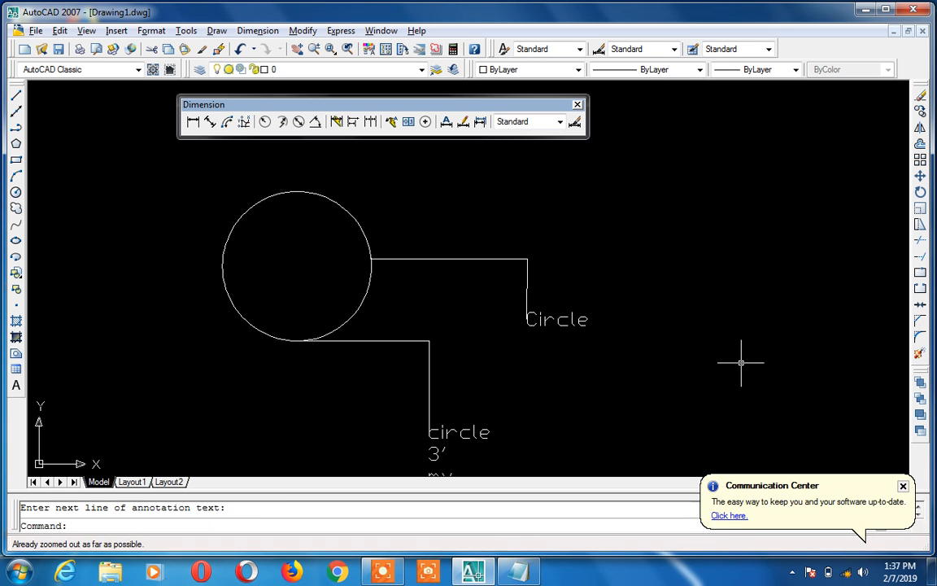
pyautogui.write('p')
pyautogui.press('Return')
pyautogui.moveTo(596, 414); pyautogui.dragTo(619, 282)
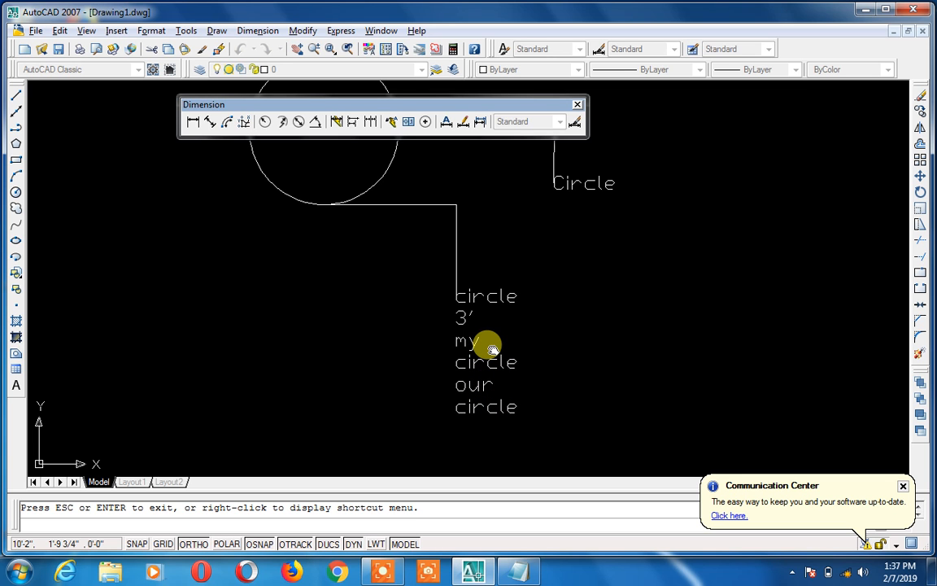
pyautogui.press('Escape')
pyautogui.click(491, 303)
pyautogui.press('Escape')
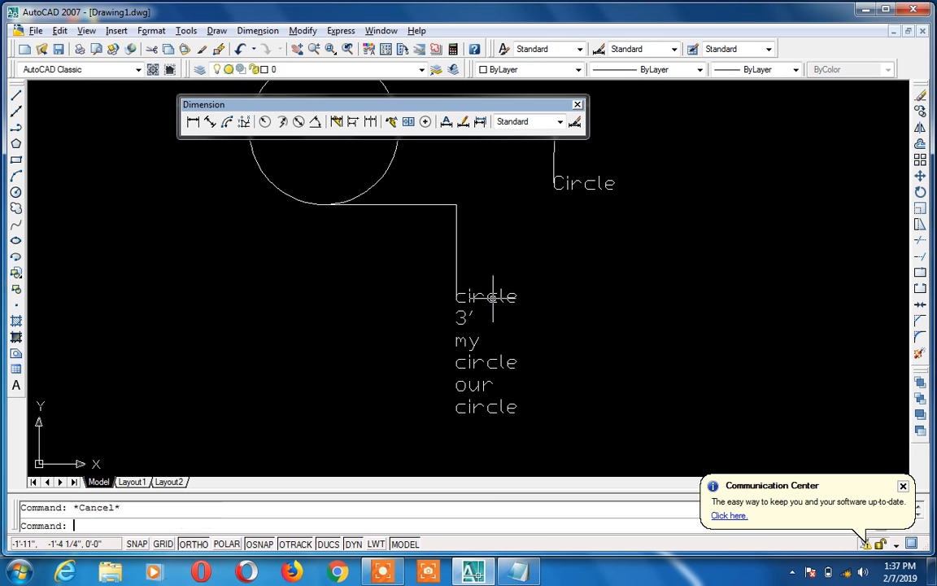
pyautogui.click(523, 406)
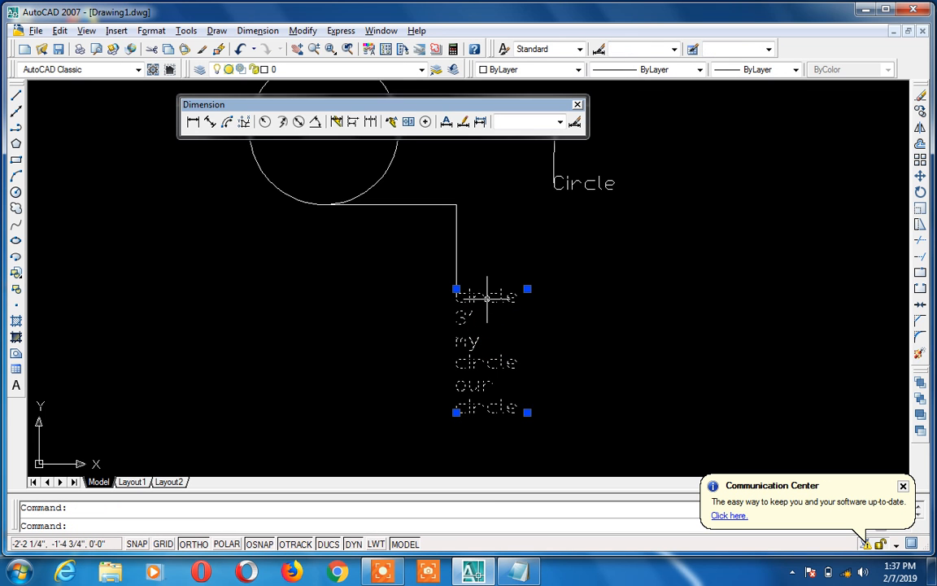
pyautogui.click(527, 411)
pyautogui.click(591, 404)
pyautogui.press('Escape')
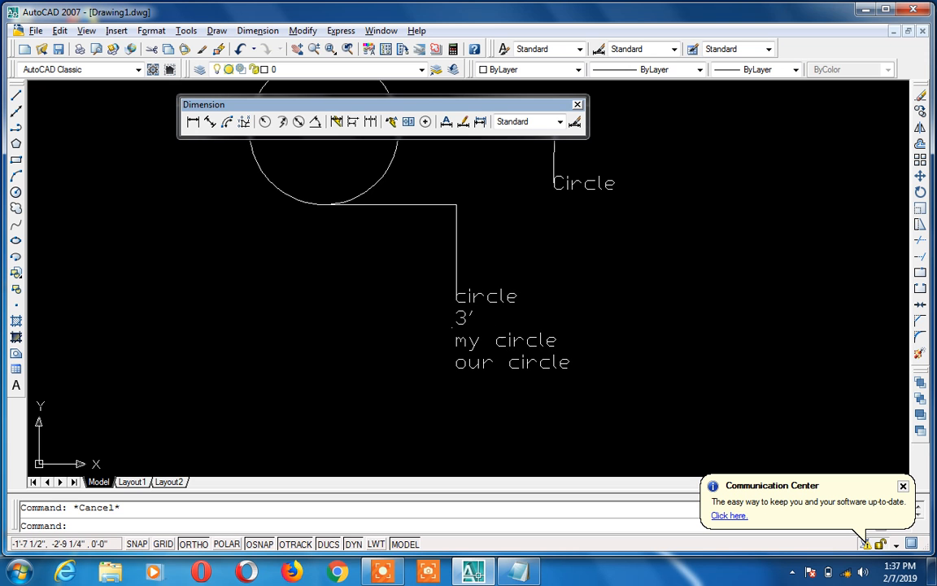
# Narrow the lower annotation's text box slightly, keeping it just wider than its longest line, and deselect it
pyautogui.click(495, 301)
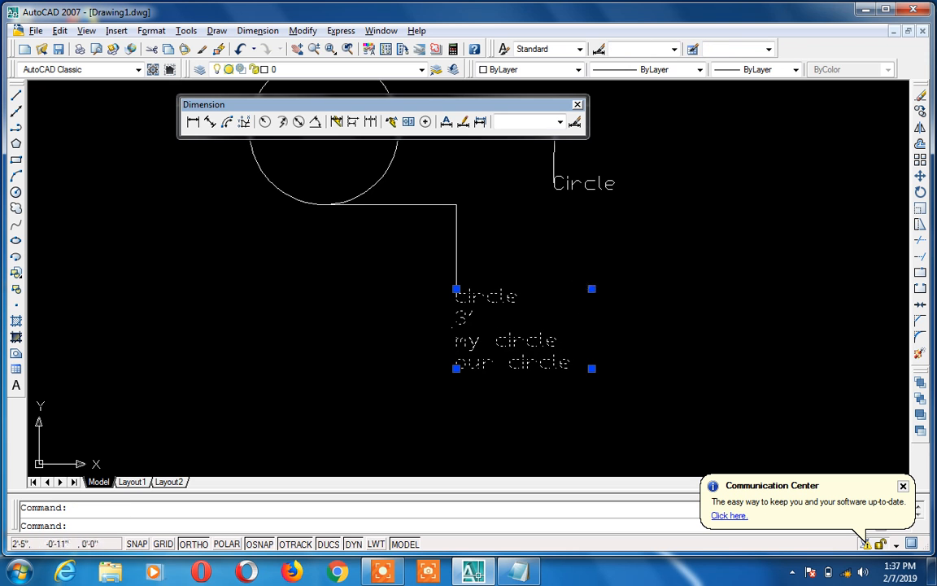
pyautogui.click(591, 288)
pyautogui.press('Escape')
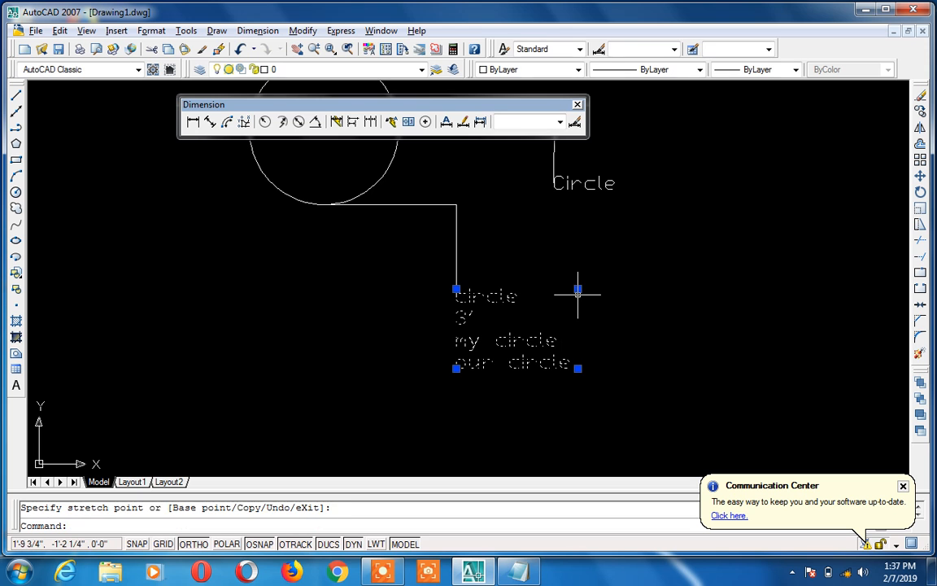
pyautogui.press('Escape')
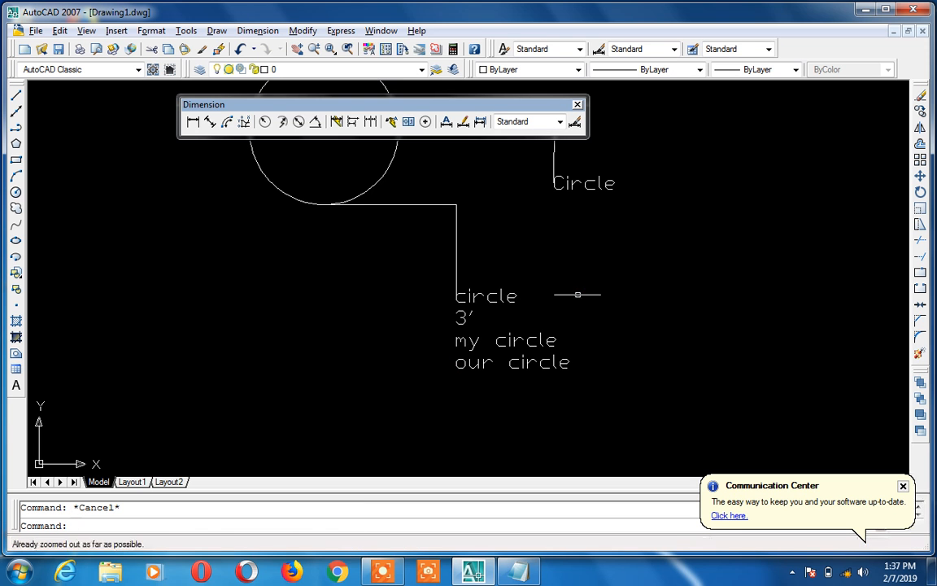
# Erase the circle, both leaders and their annotation texts from the drawing
pyautogui.click(495, 215)
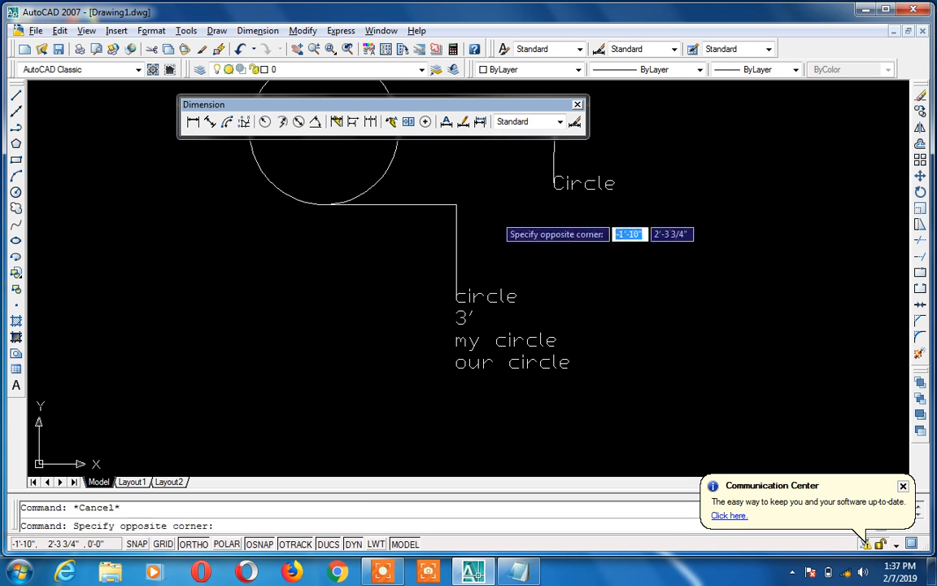
pyautogui.click(487, 209)
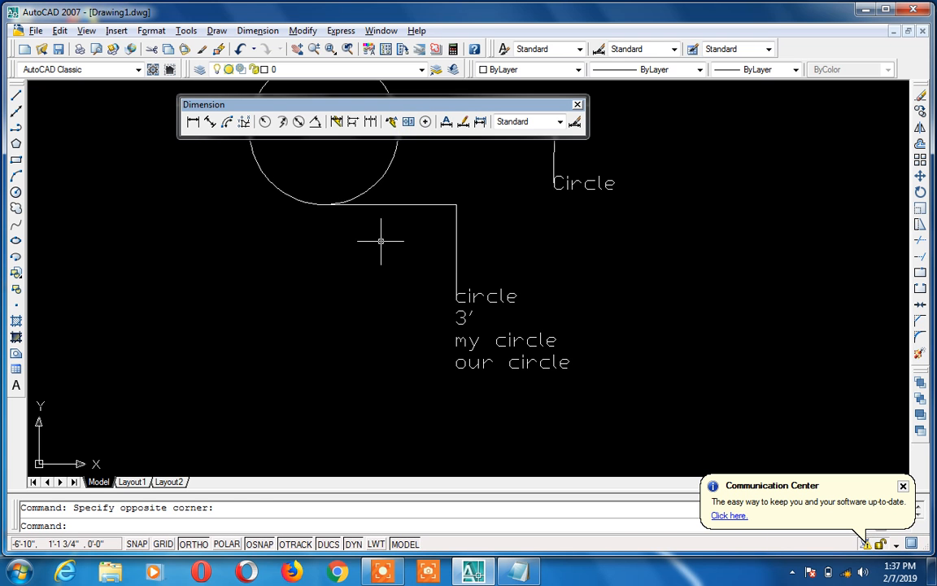
pyautogui.hotkey('ctrl', 'a')
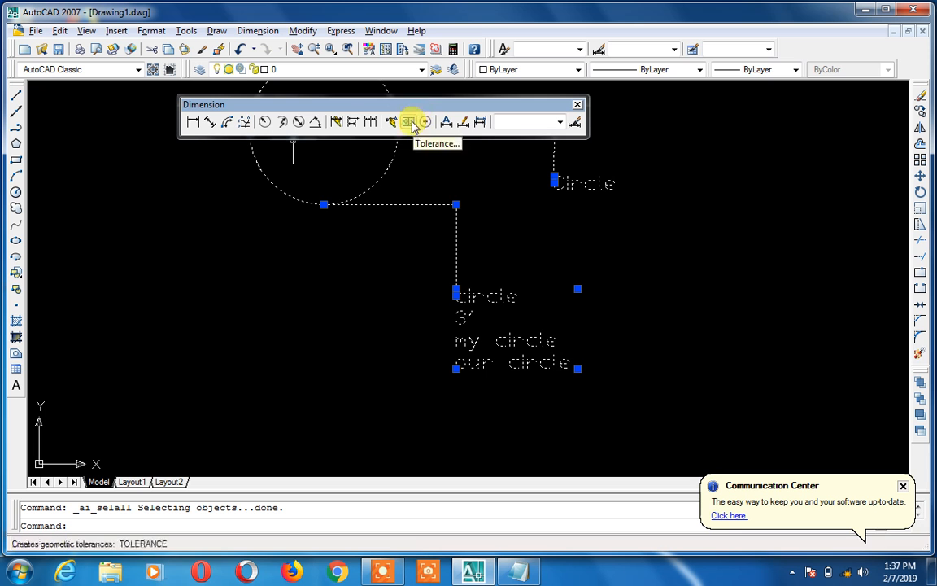
pyautogui.press('Delete')
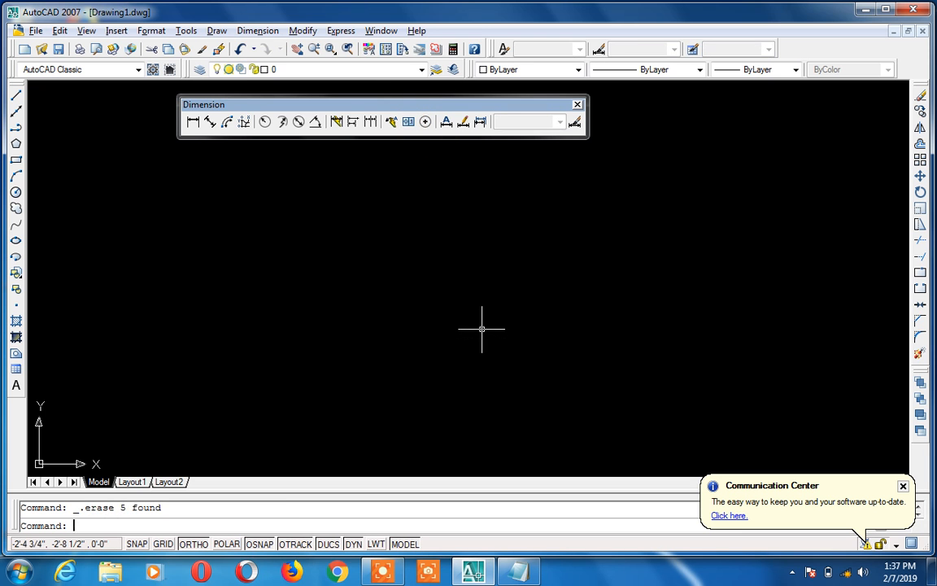
# Draw a single horizontal line about 9' long across the middle of the empty drawing
pyautogui.write('l')
pyautogui.press('Return')
pyautogui.click(303, 323)
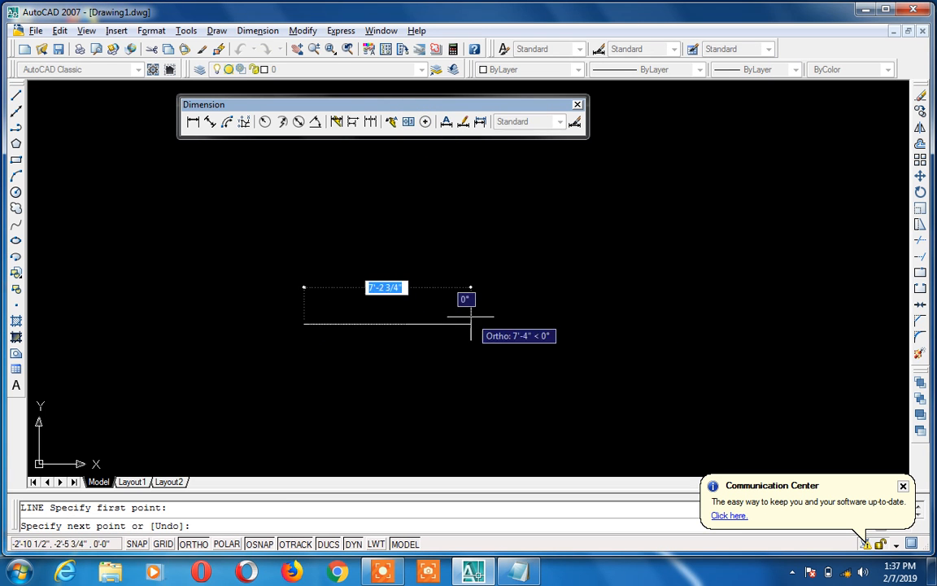
pyautogui.click(508, 324)
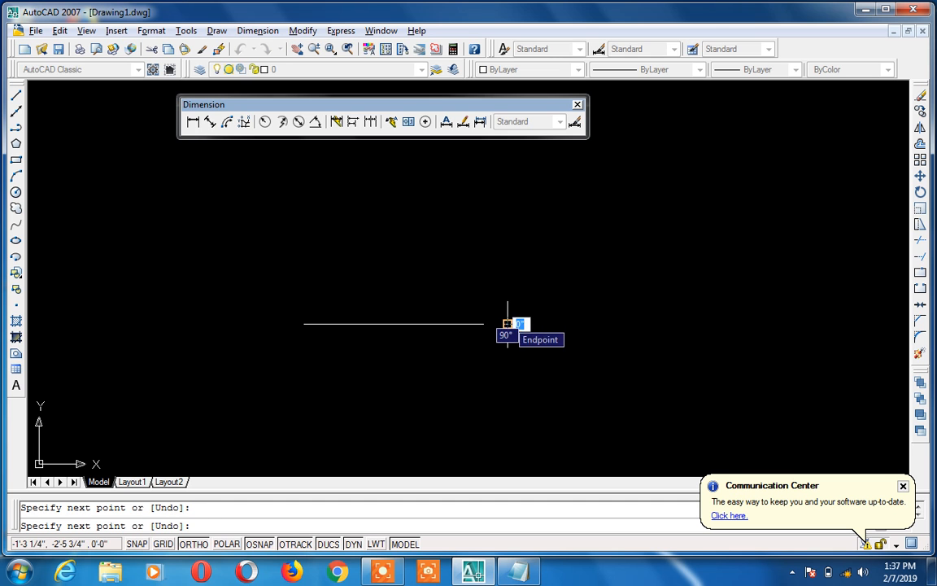
pyautogui.press('Escape')
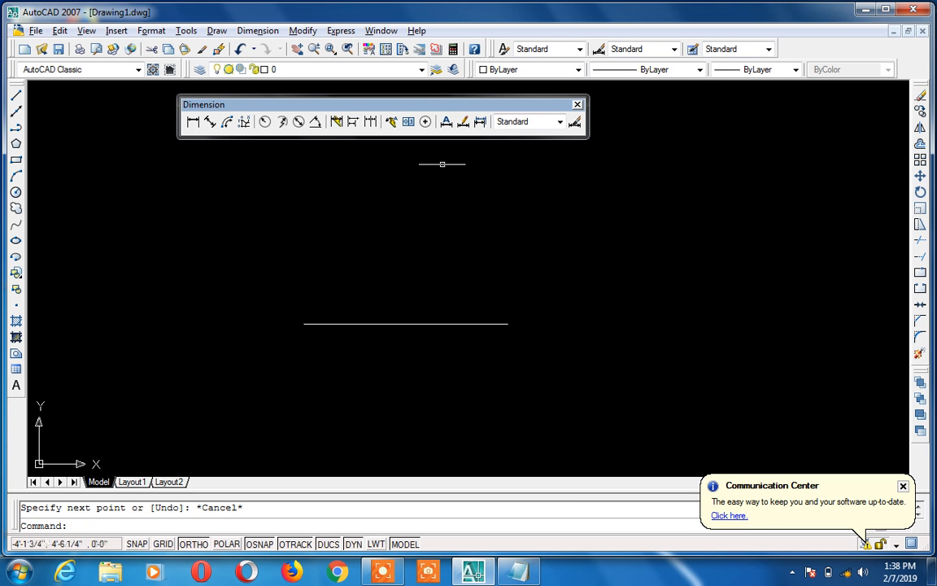
# Open the Geometric Tolerance settings and close them without entering any values
pyautogui.click(409, 123)
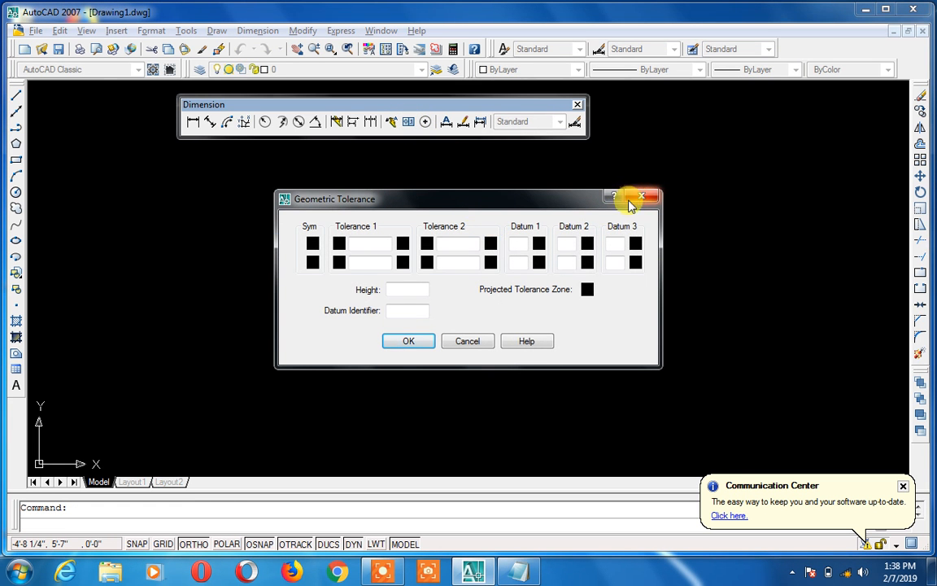
pyautogui.click(409, 341)
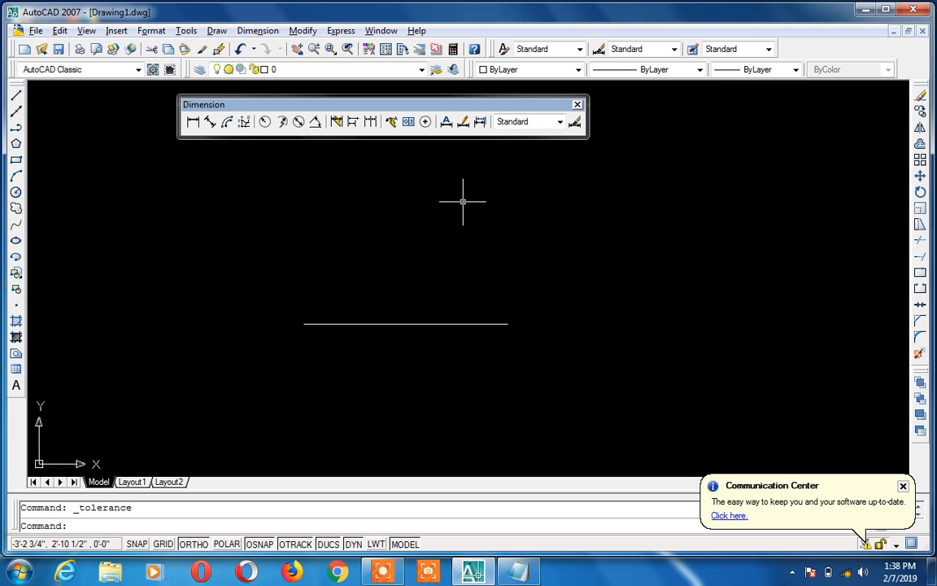
# Modify the Standard dimension style so its tolerance format uses the Limits method
pyautogui.write('d')
pyautogui.press('Return')
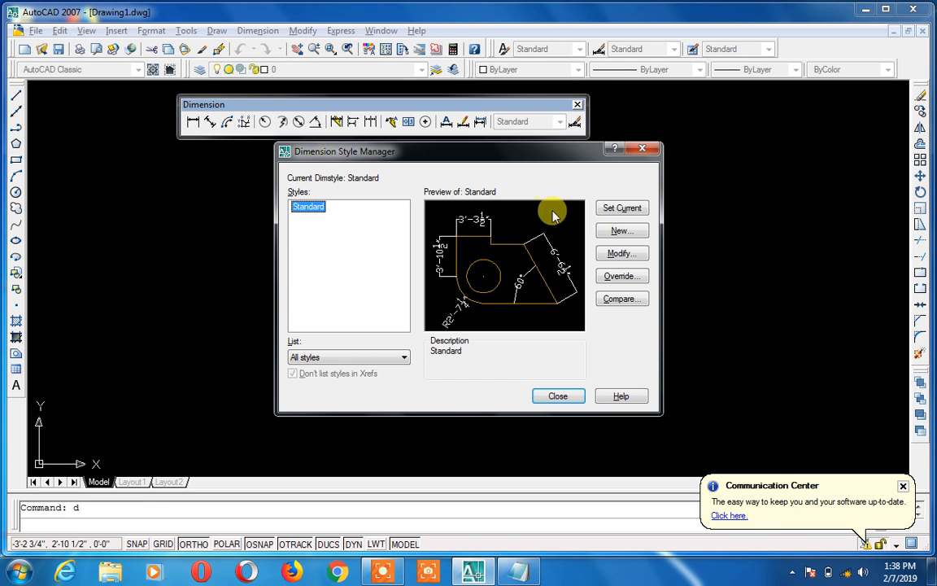
pyautogui.click(632, 256)
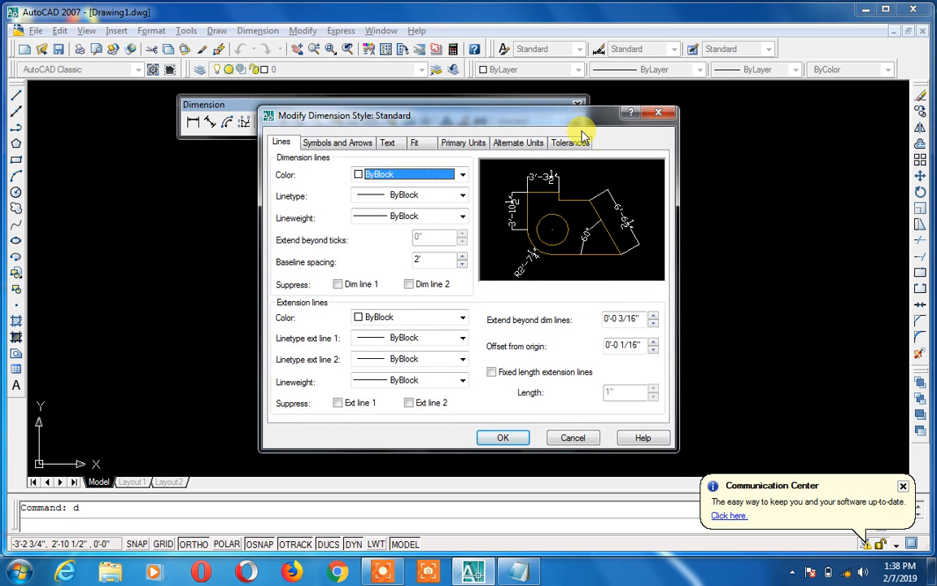
pyautogui.moveTo(582, 123); pyautogui.dragTo(576, 199)
pyautogui.click(570, 218)
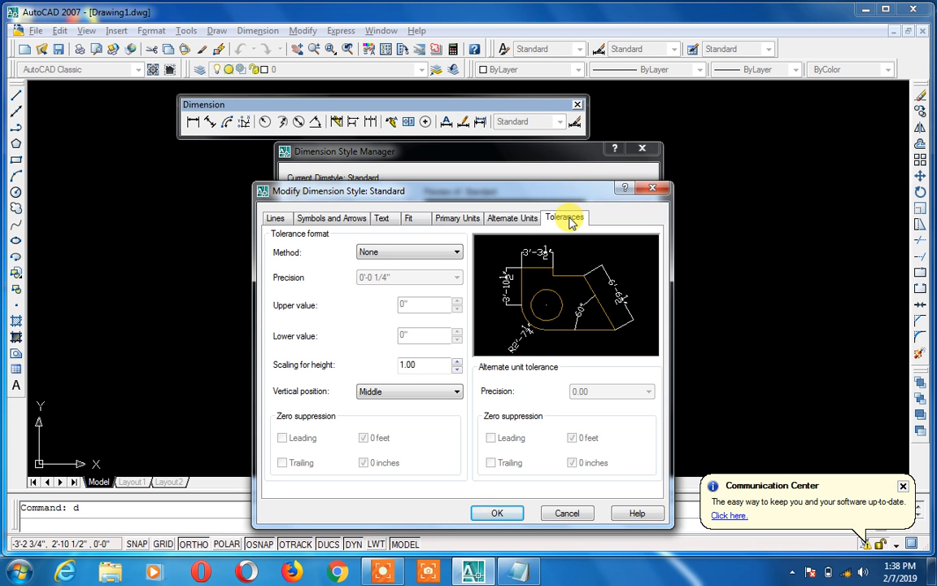
pyautogui.click(456, 251)
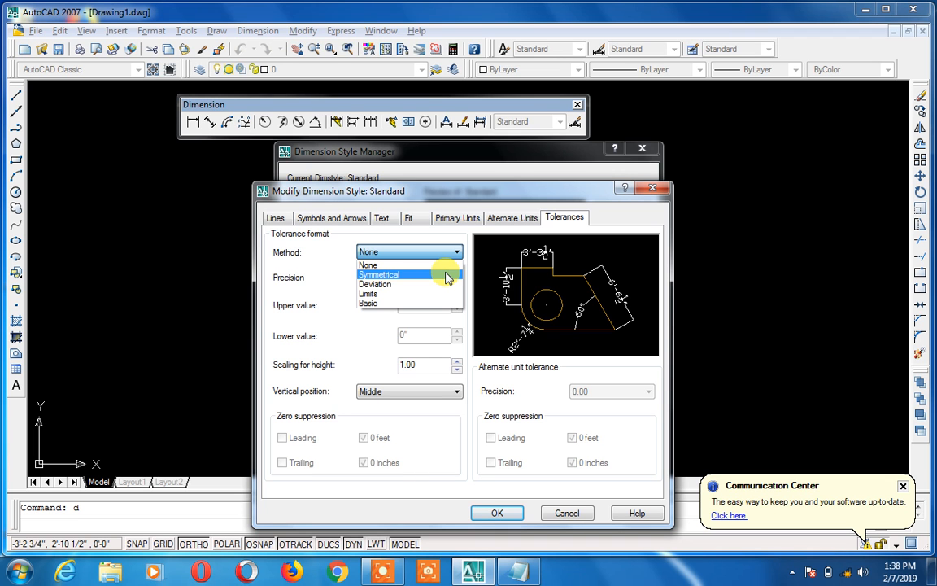
pyautogui.click(431, 293)
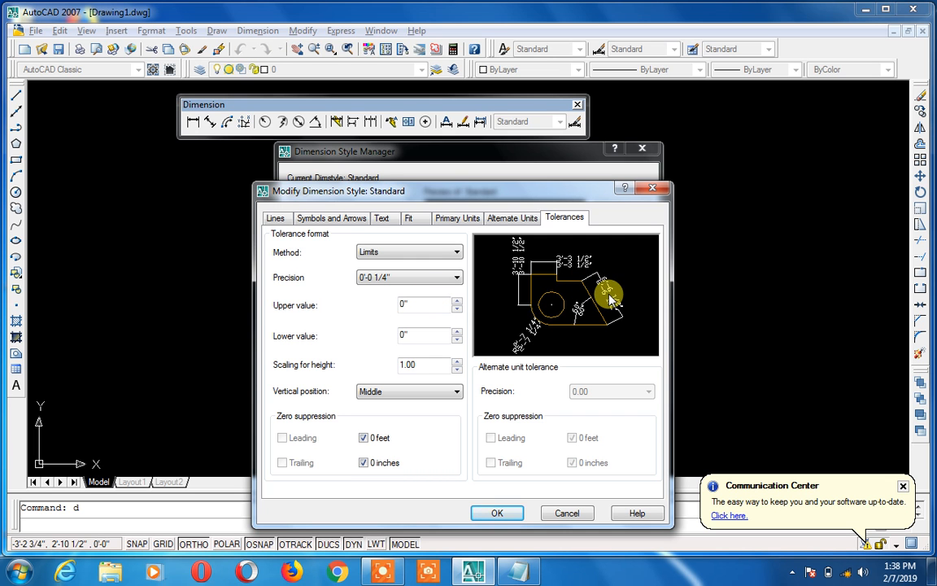
# Apply the Limits tolerance change to the Standard style and place an aligned dimension close above the horizontal line
pyautogui.click(493, 513)
pyautogui.click(546, 397)
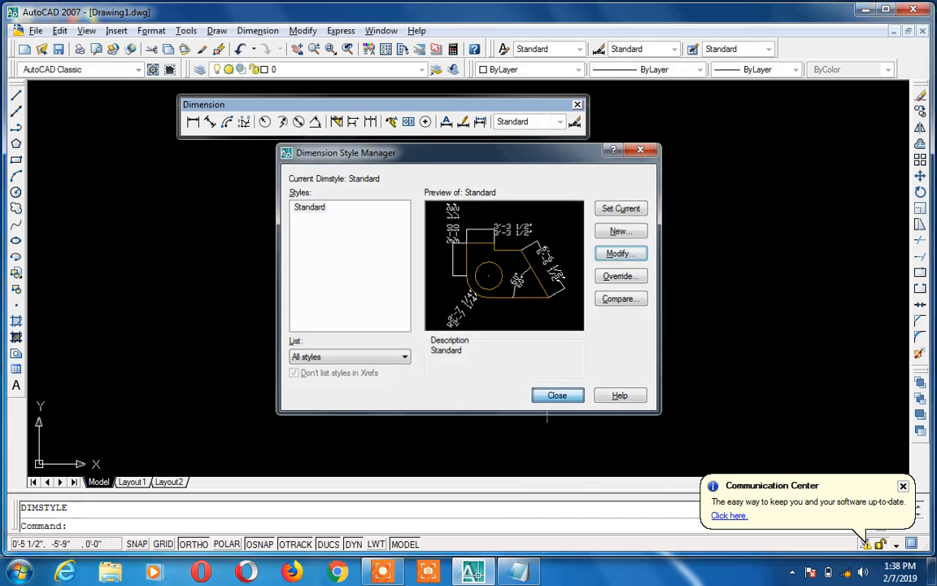
pyautogui.write('dal')
pyautogui.press('Return')
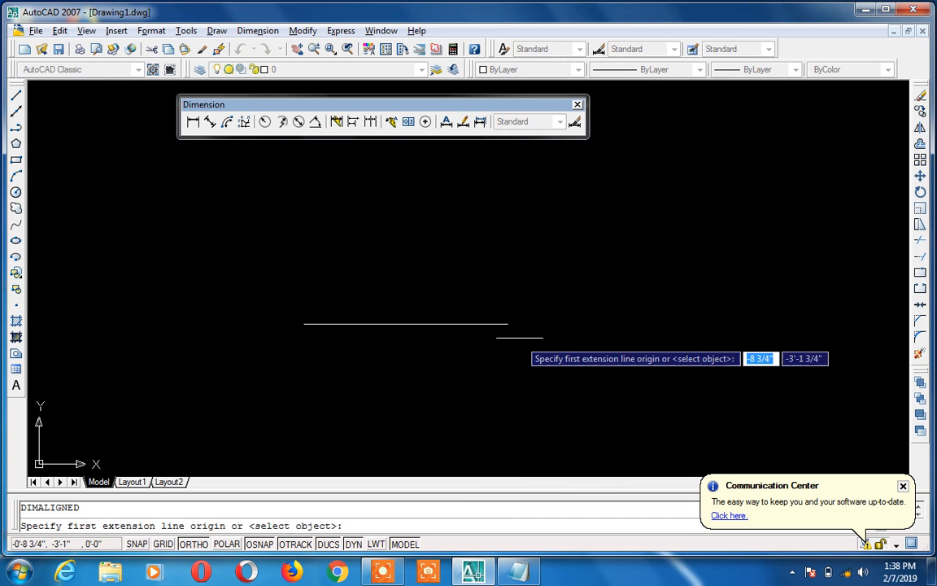
pyautogui.click(507, 323)
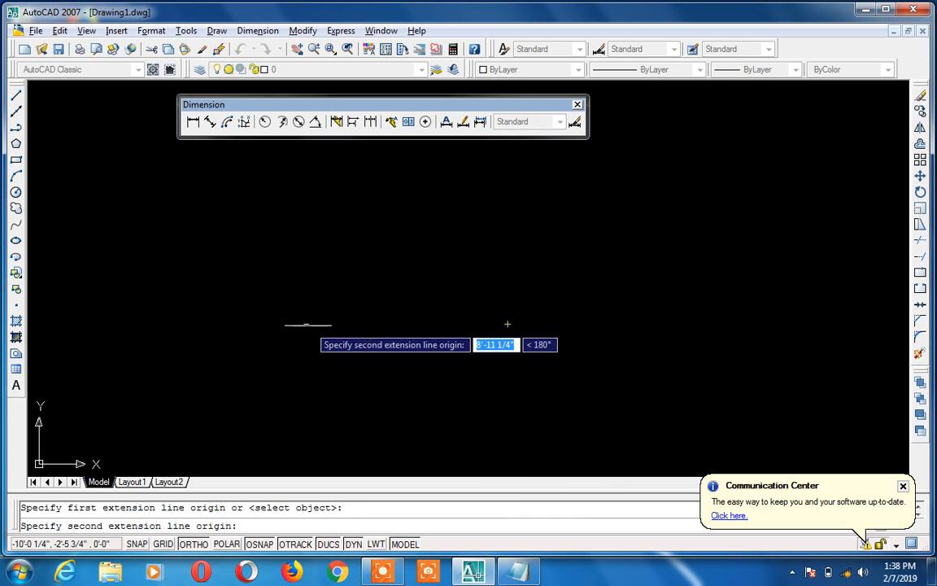
pyautogui.click(303, 324)
pyautogui.click(303, 316)
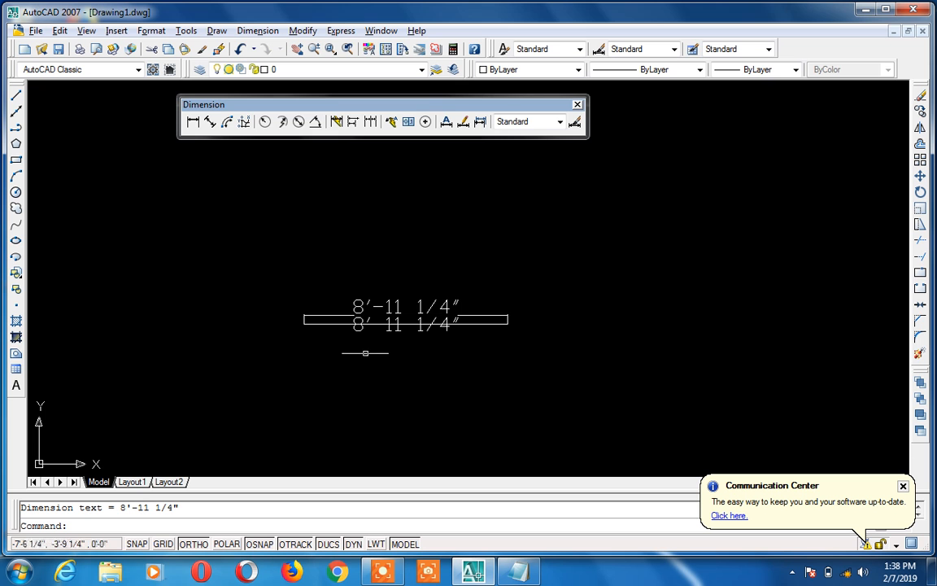
# Erase the aligned dimension and change the Standard dimension style's tolerance method to Basic
pyautogui.click(360, 308)
pyautogui.press('Delete')
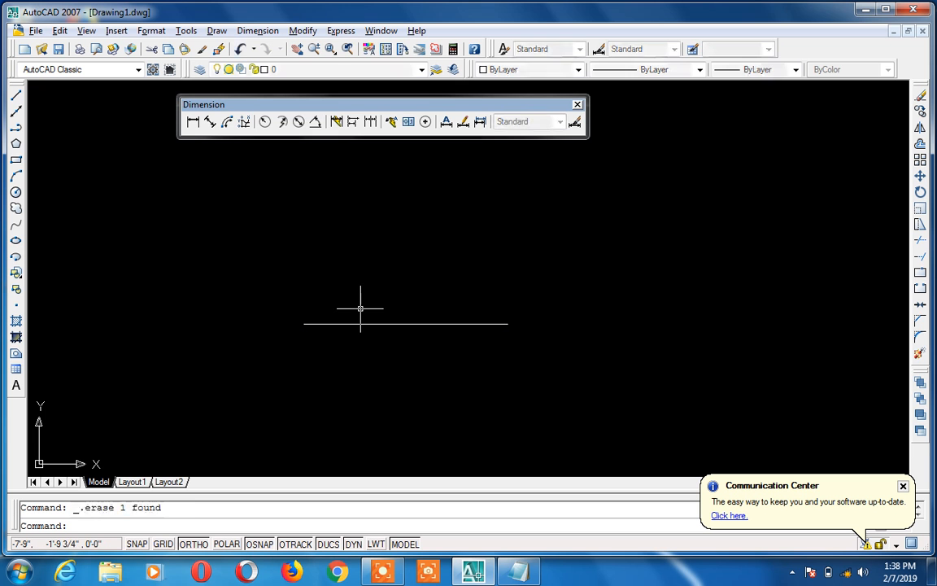
pyautogui.write('d')
pyautogui.press('Return')
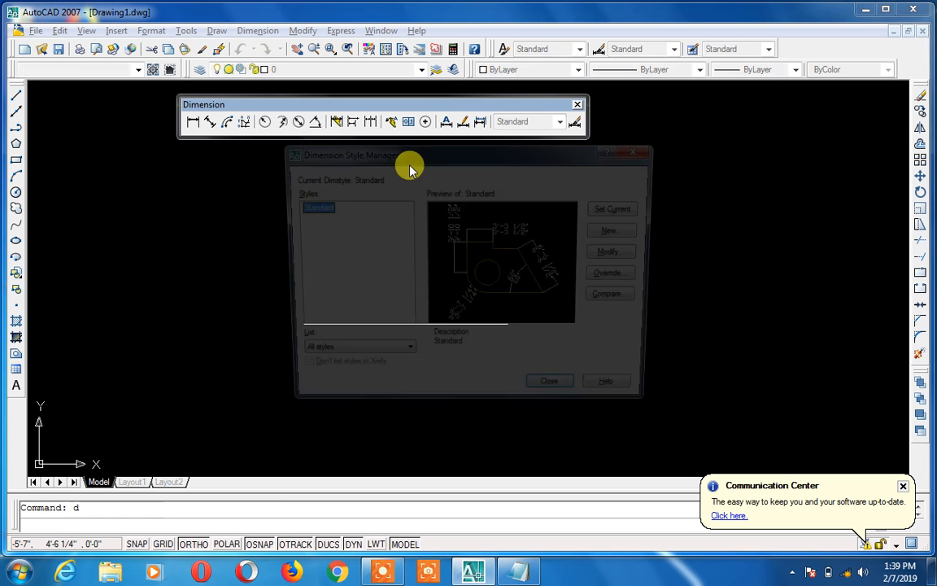
pyautogui.click(618, 253)
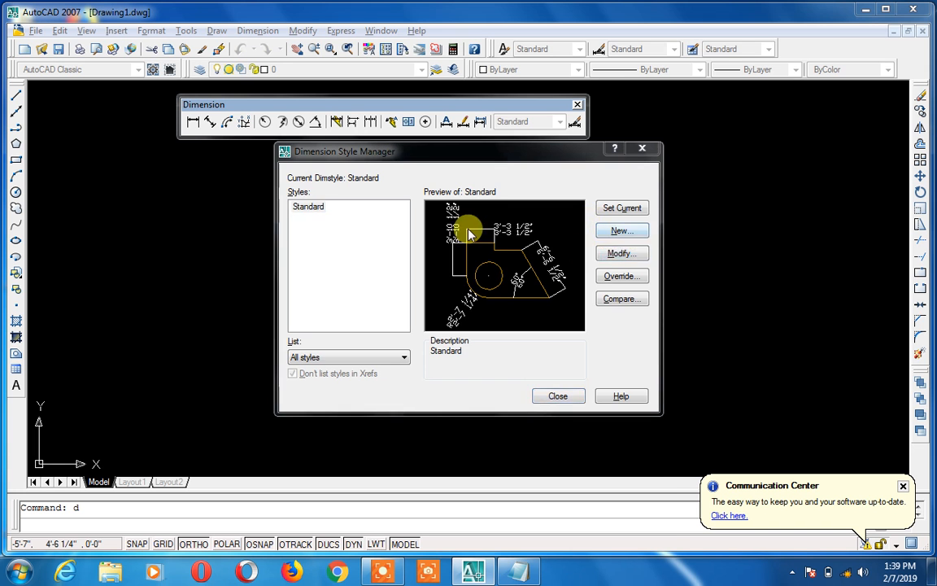
pyautogui.click(382, 251)
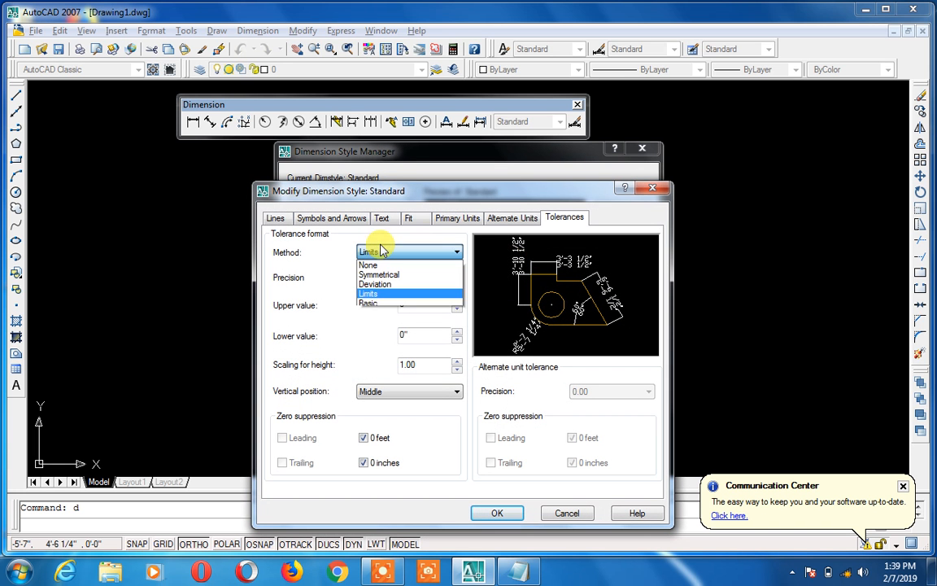
pyautogui.click(380, 302)
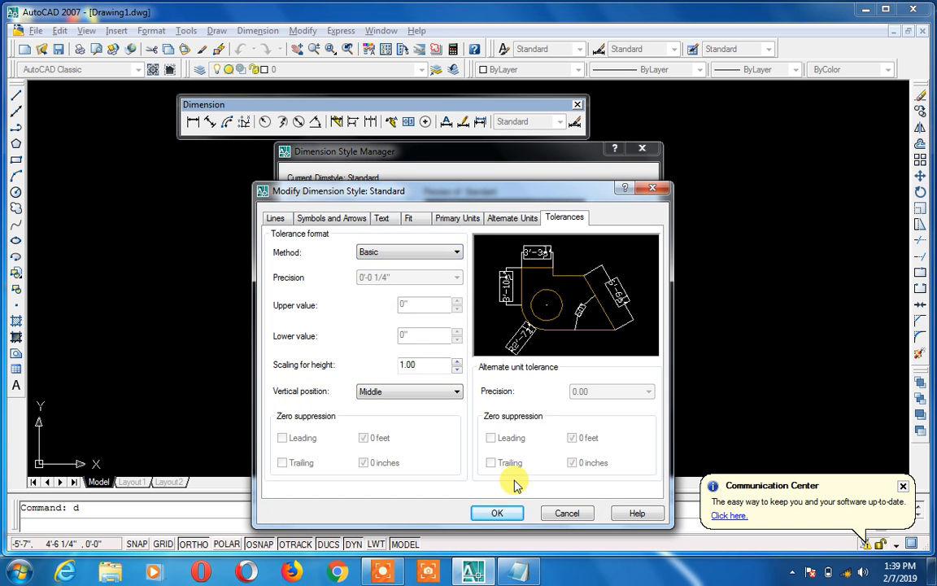
pyautogui.click(510, 510)
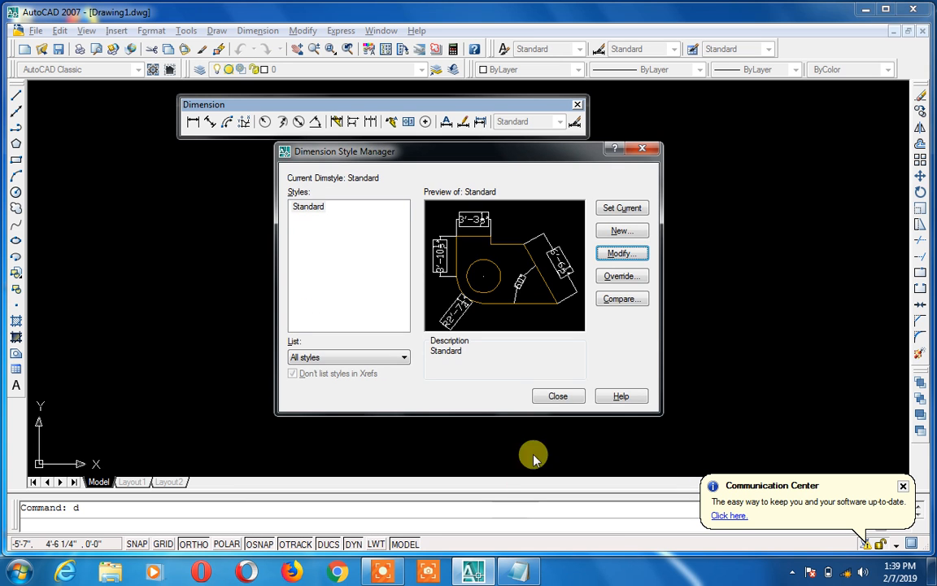
pyautogui.click(557, 396)
# Add an aligned dimension between the horizontal line's endpoints, placed well above the line
pyautogui.write('dal')
pyautogui.press('Return')
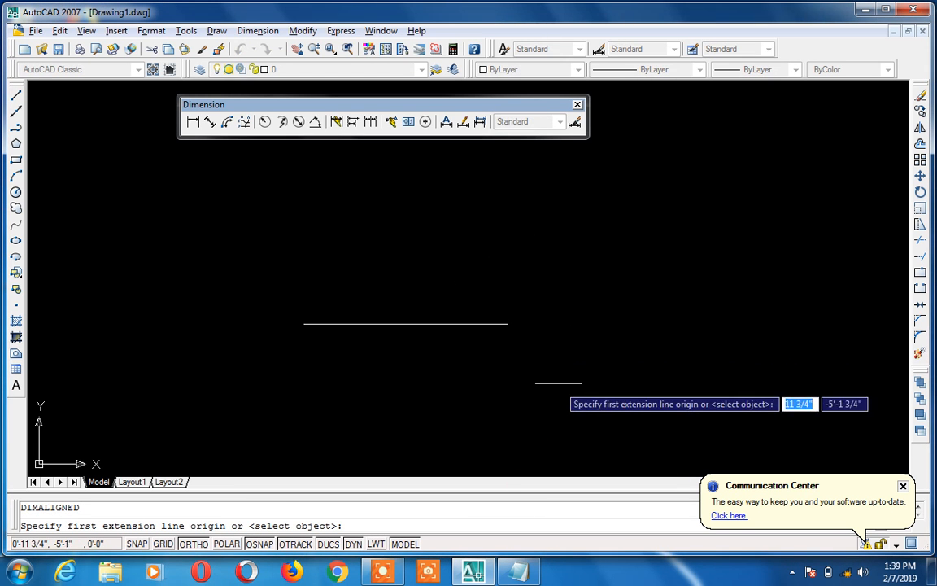
pyautogui.click(508, 323)
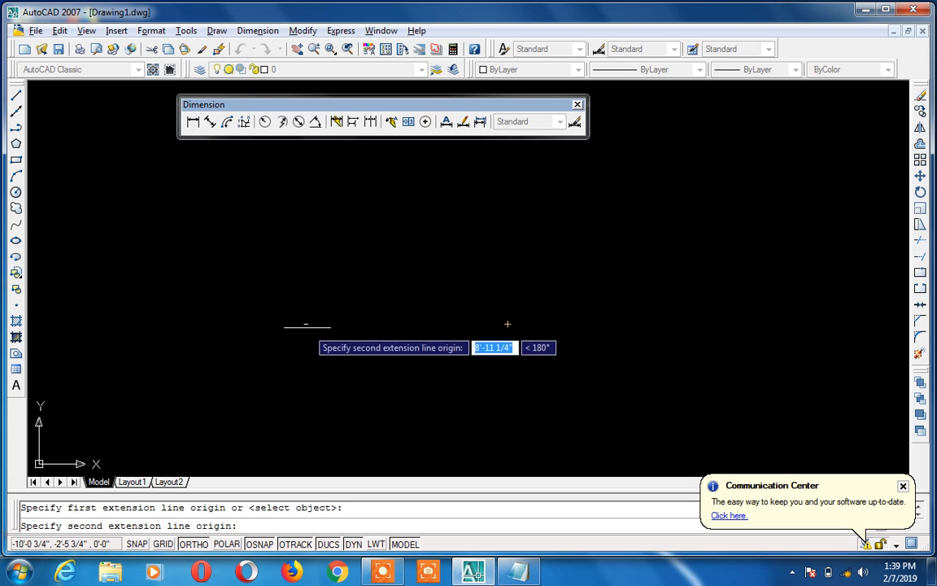
pyautogui.click(304, 323)
pyautogui.click(303, 270)
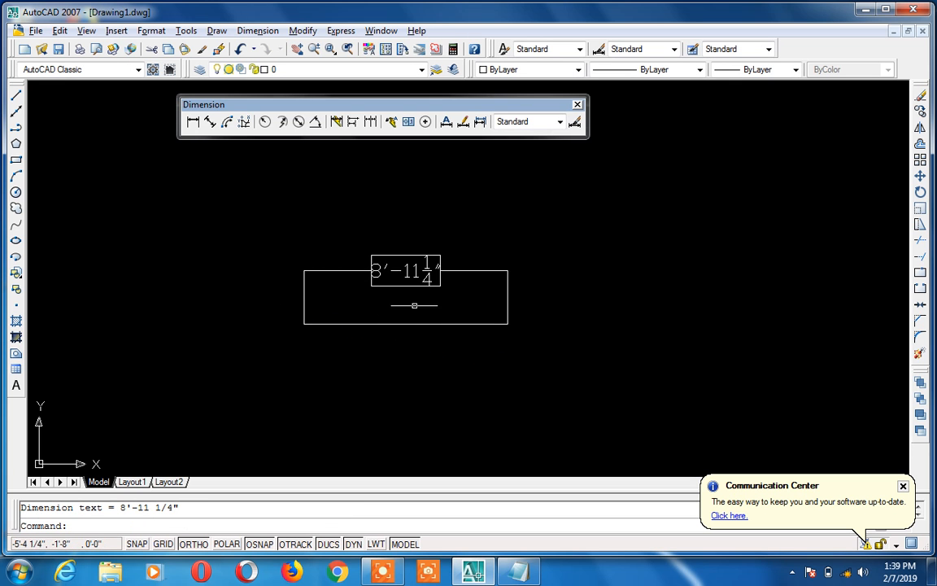
# Erase the boxed aligned dimension above the horizontal line
pyautogui.click(416, 285)
pyautogui.press('Delete')
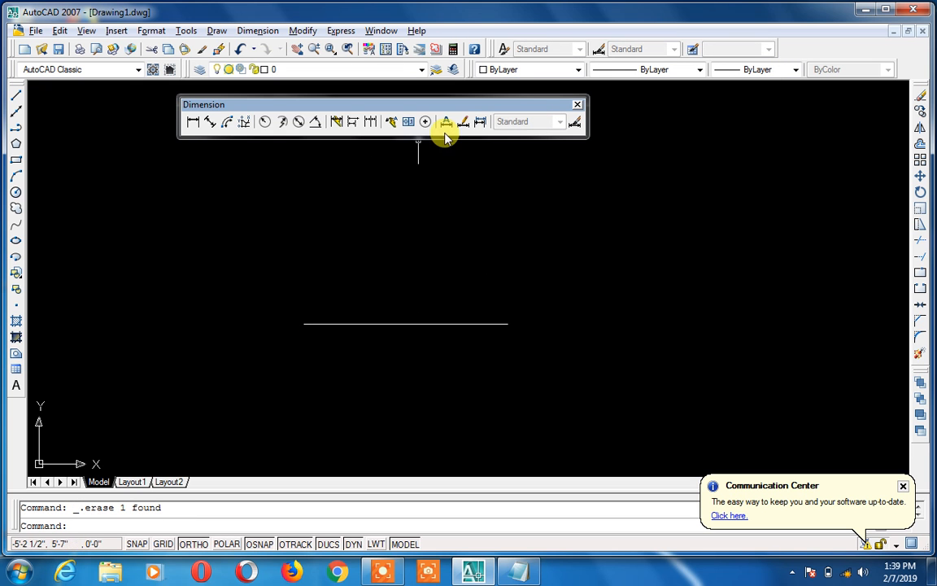
pyautogui.rightClick(457, 219)
pyautogui.press('Escape')
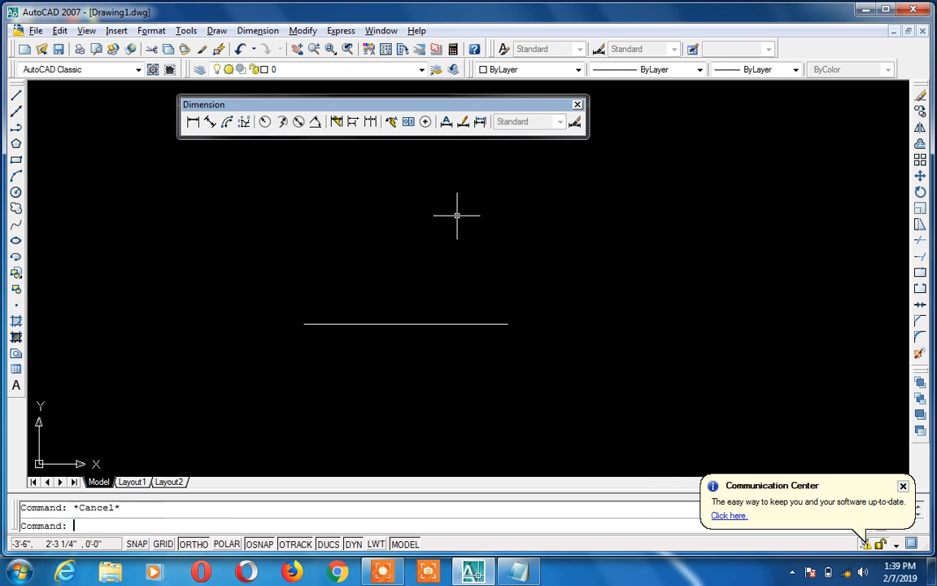
# Modify the Standard dimension style so its tolerance format uses the Symmetrical method
pyautogui.write('d')
pyautogui.press('Return')
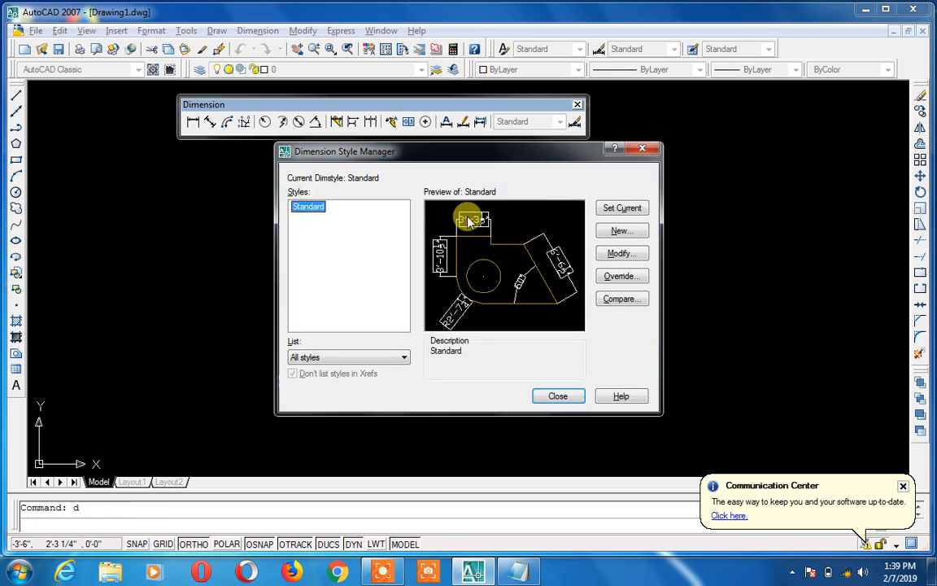
pyautogui.click(616, 253)
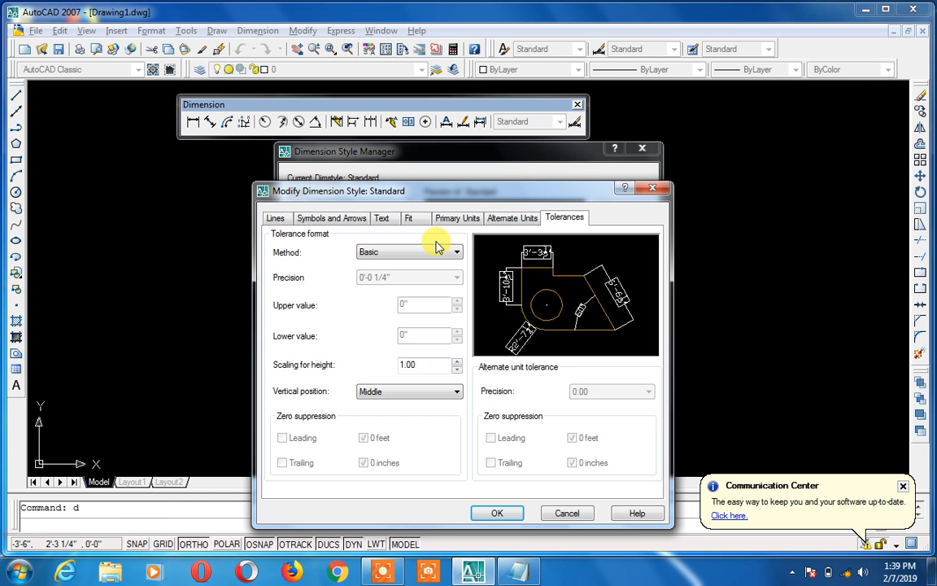
pyautogui.click(436, 251)
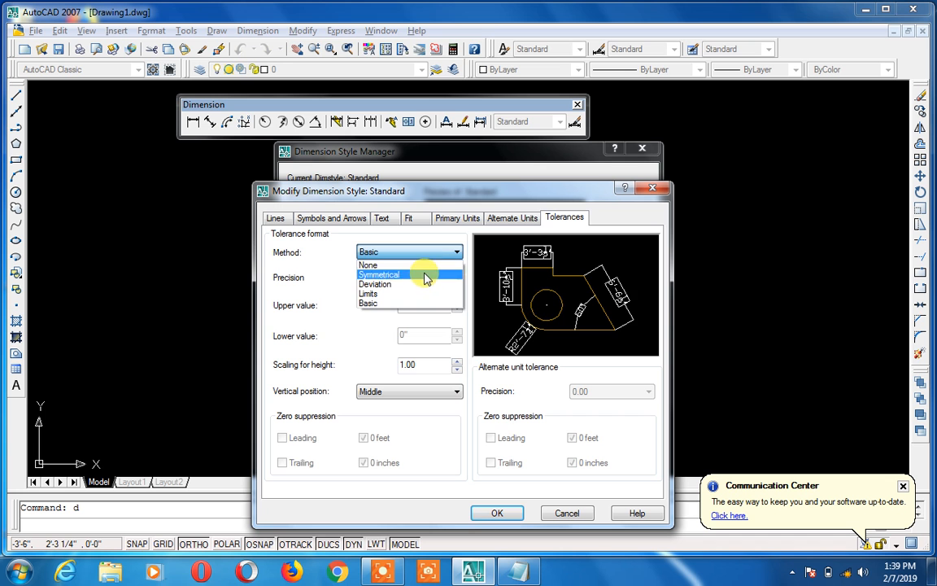
pyautogui.click(424, 274)
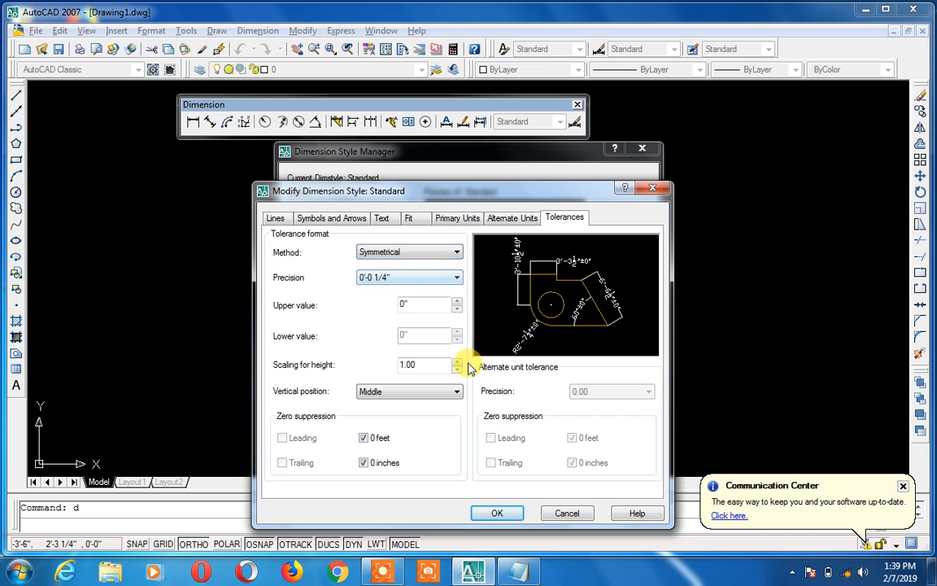
pyautogui.click(499, 513)
pyautogui.click(558, 393)
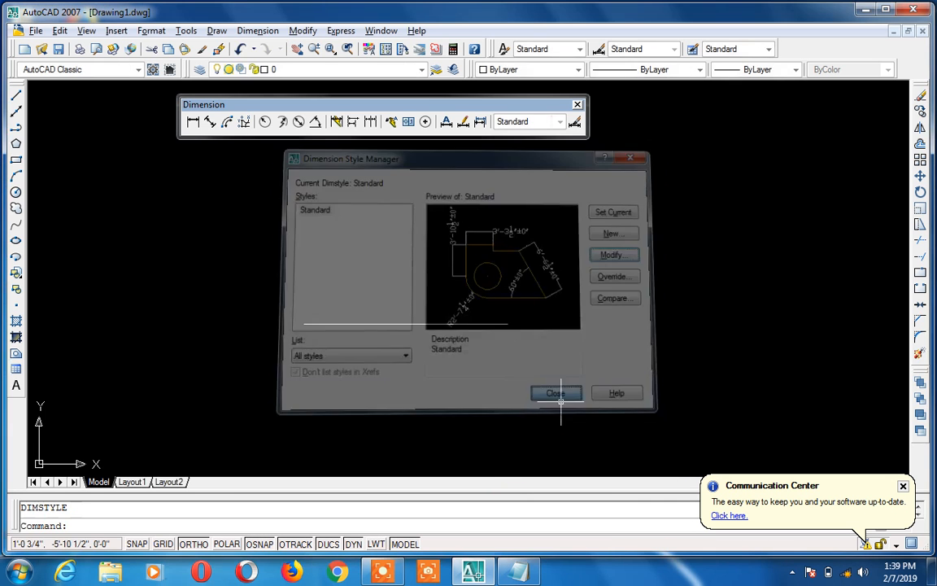
# Add an aligned dimension between the horizontal line's endpoints, placed about 1'-6" above the line
pyautogui.write('dal')
pyautogui.press('Return')
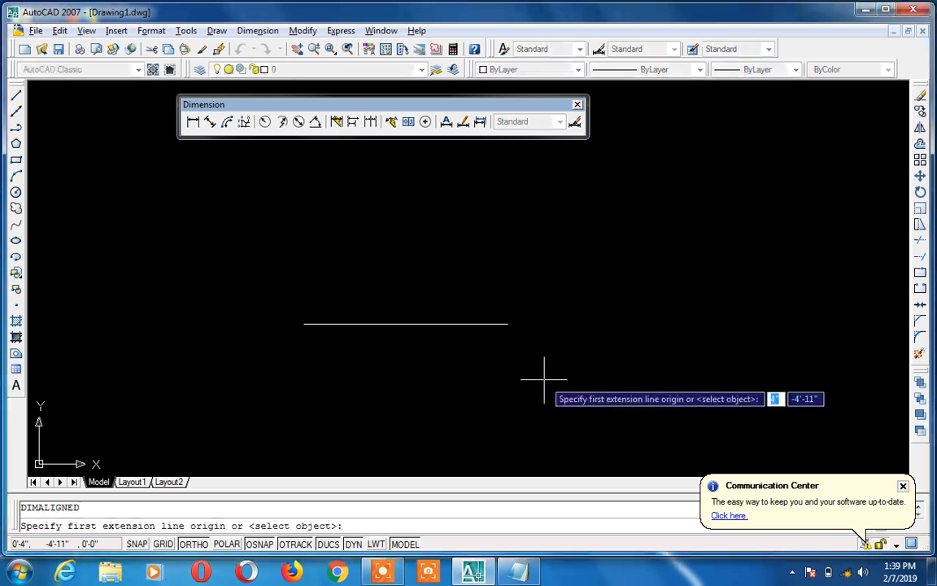
pyautogui.click(507, 323)
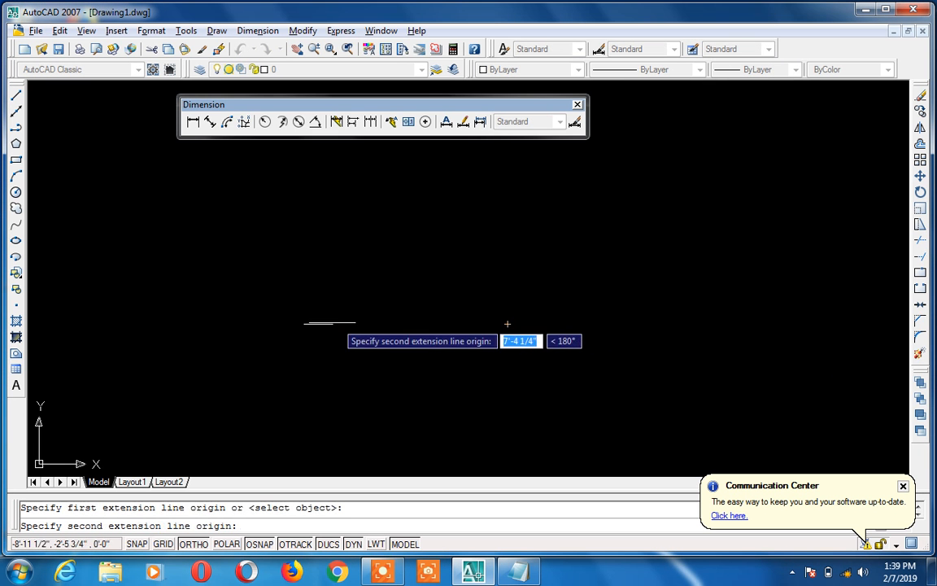
pyautogui.click(303, 323)
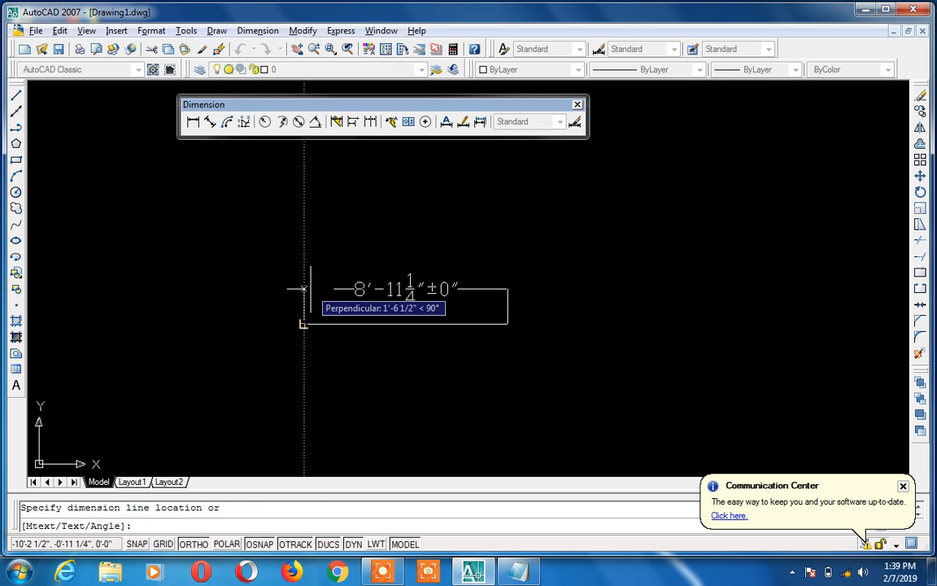
pyautogui.click(304, 289)
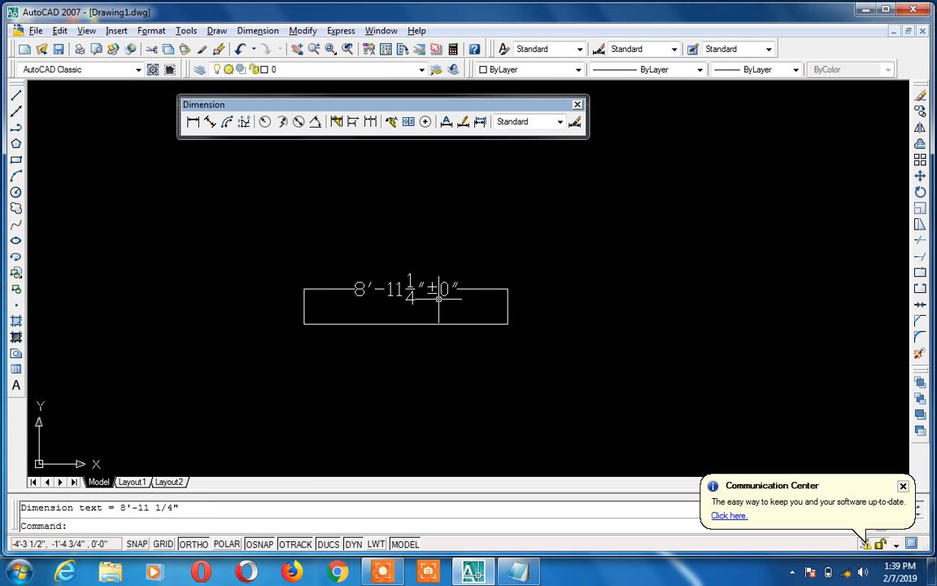
# Erase the aligned dimension with the symmetrical tolerance above the line
pyautogui.click(441, 293)
pyautogui.click(445, 289)
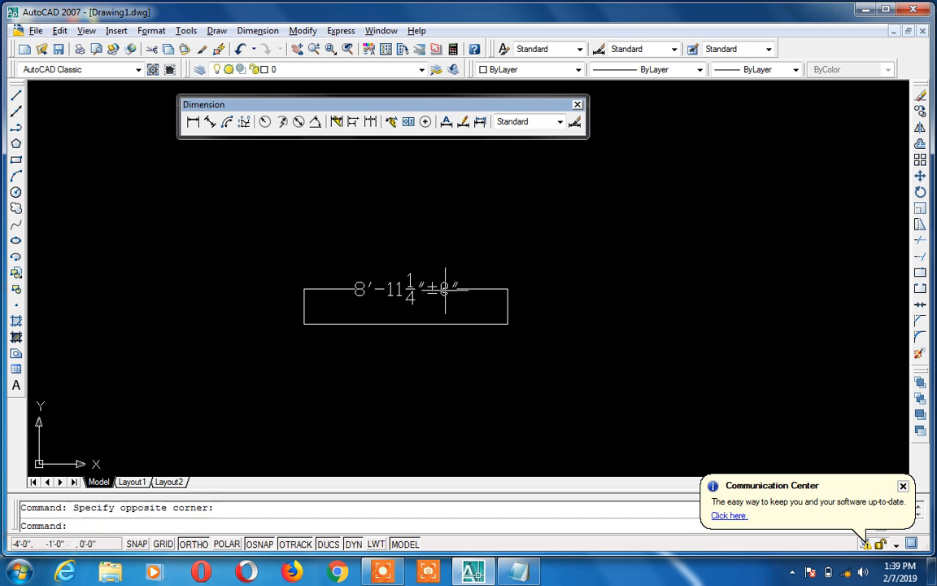
pyautogui.click(444, 289)
pyautogui.press('Delete')
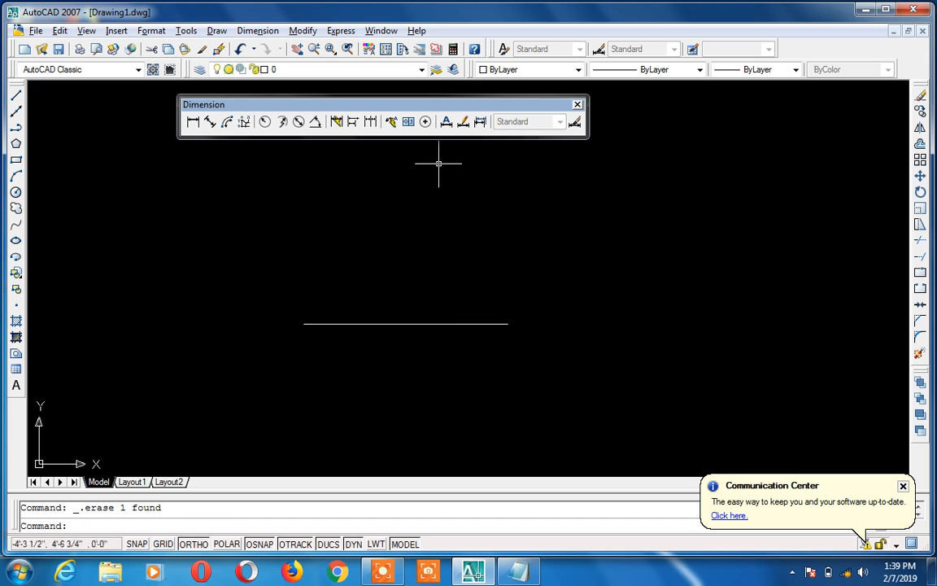
# Modify the Standard dimension style so its tolerance format uses the Deviation method
pyautogui.write('d')
pyautogui.press('Return')
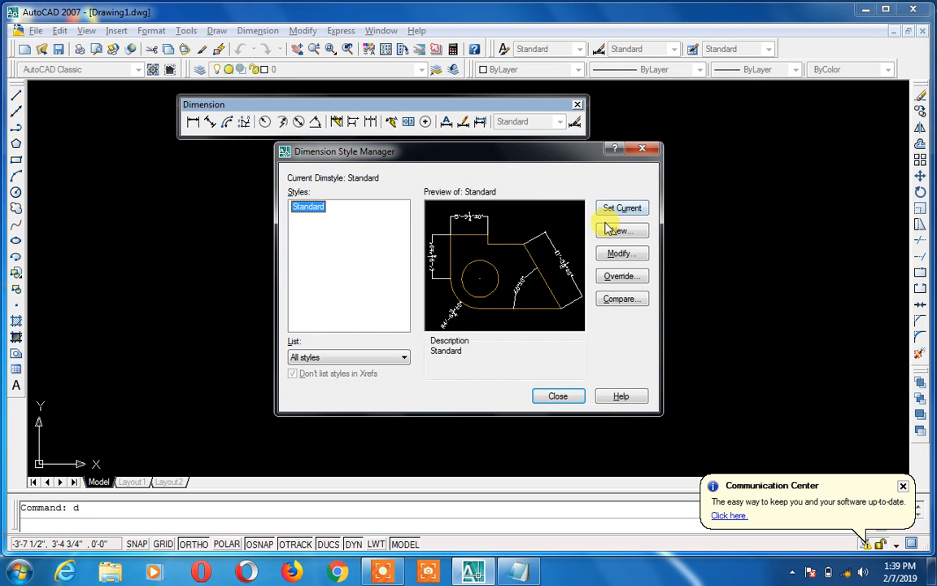
pyautogui.click(623, 254)
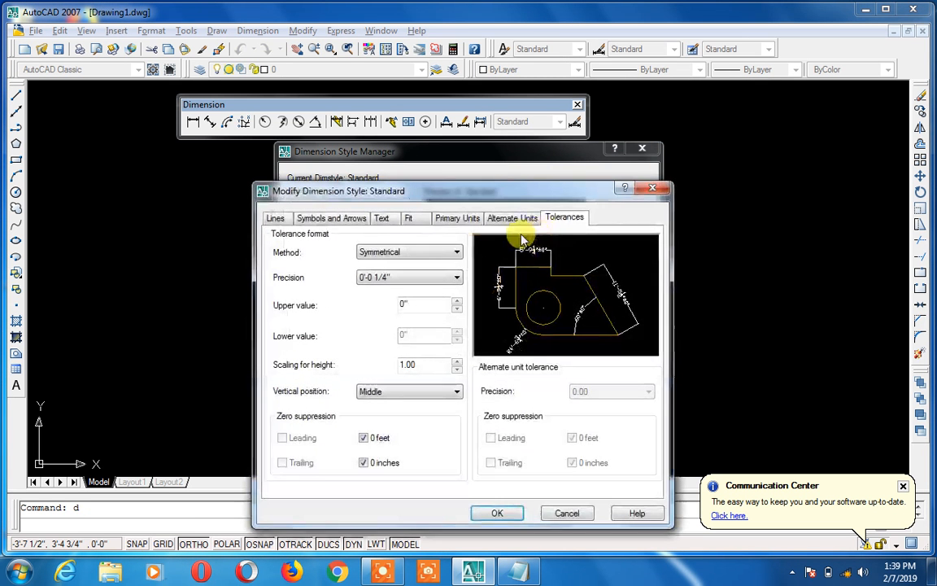
pyautogui.click(379, 255)
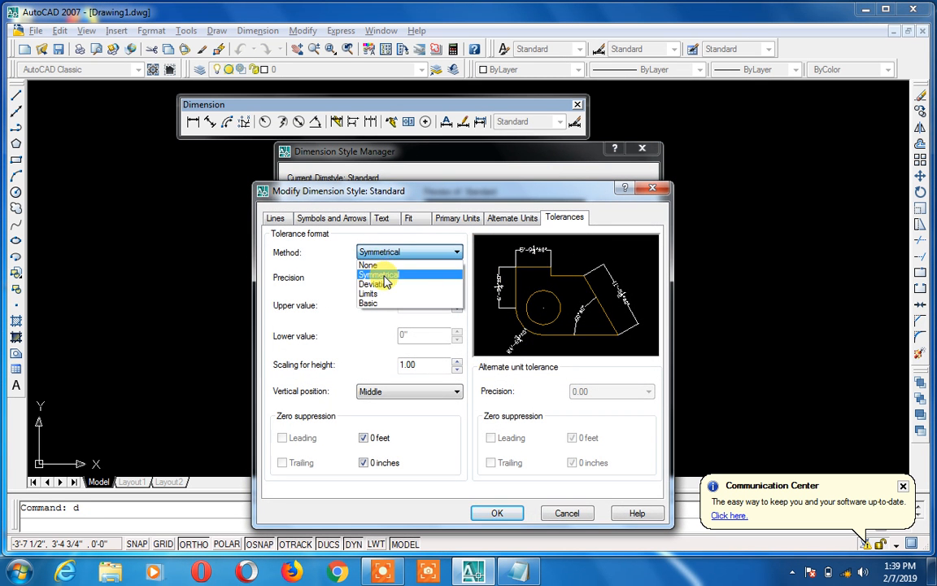
pyautogui.click(384, 283)
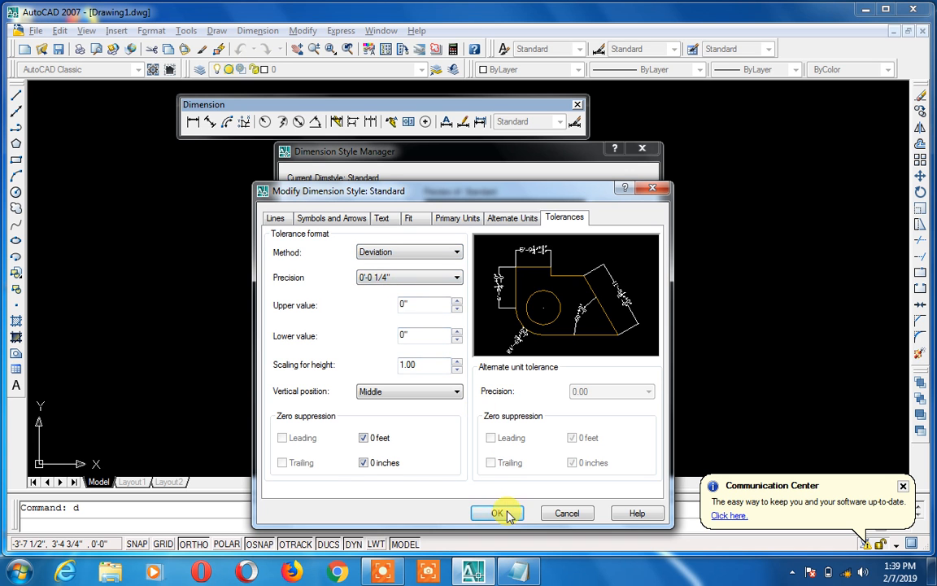
pyautogui.click(508, 513)
pyautogui.click(557, 393)
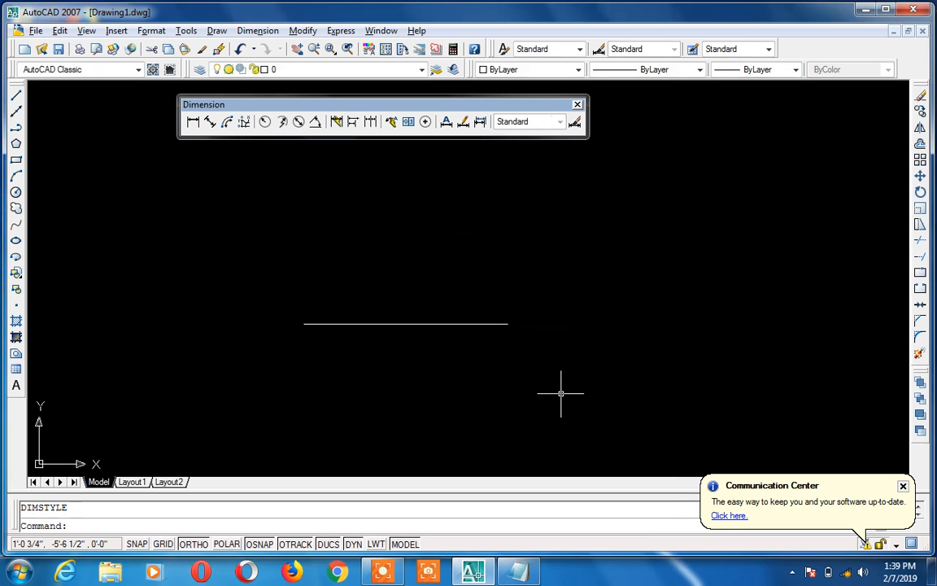
# Add an aligned dimension between the horizontal line's endpoints, place it below the line, and select it
pyautogui.write('dal')
pyautogui.press('Return')
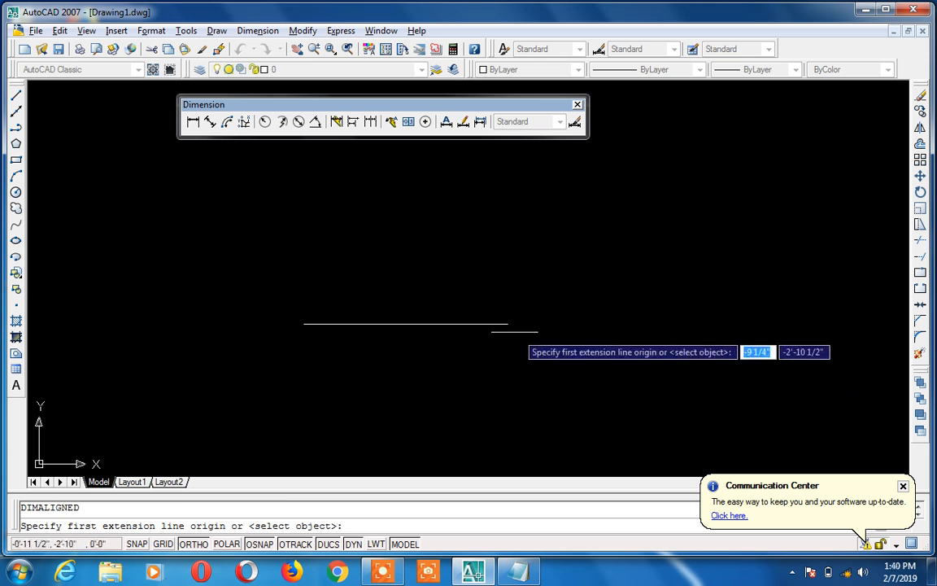
pyautogui.click(507, 324)
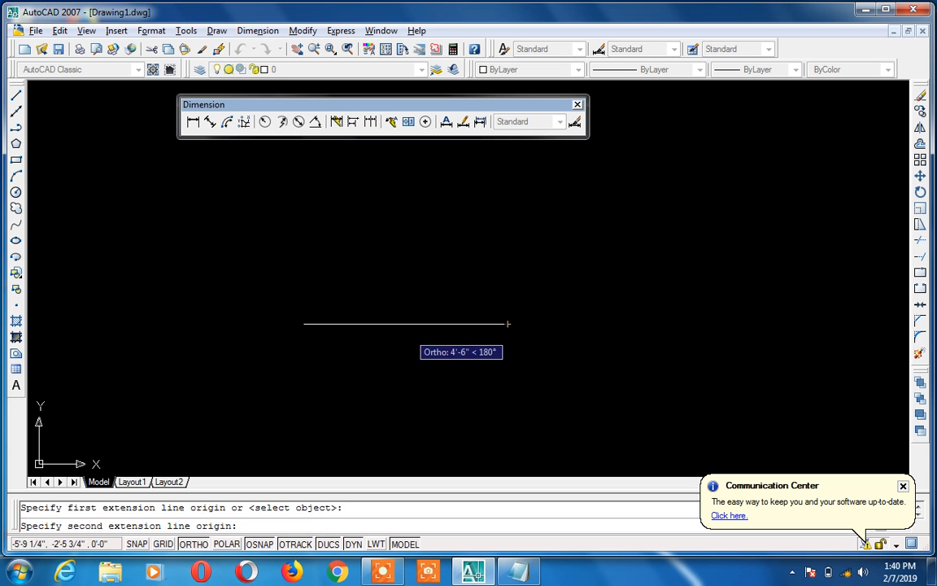
pyautogui.click(304, 324)
pyautogui.click(322, 351)
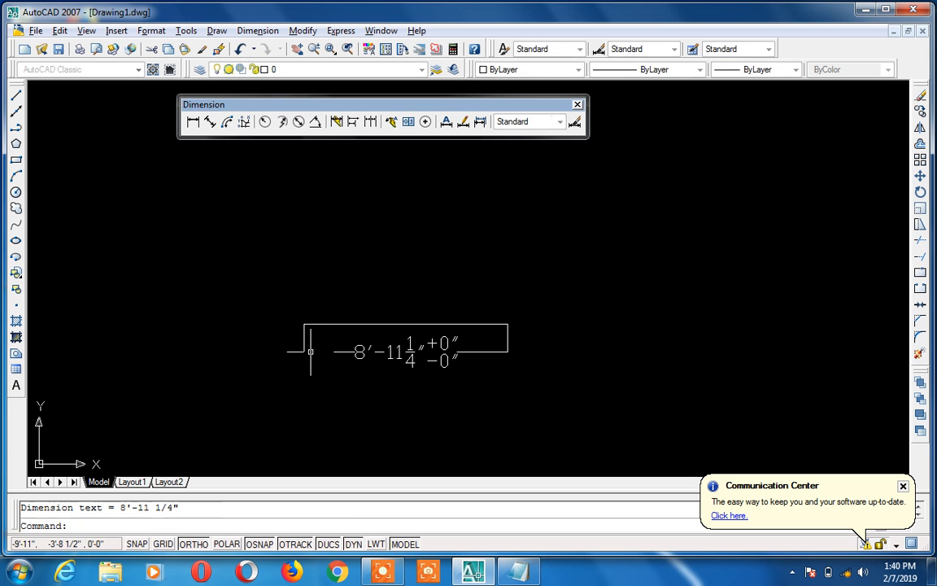
pyautogui.click(360, 353)
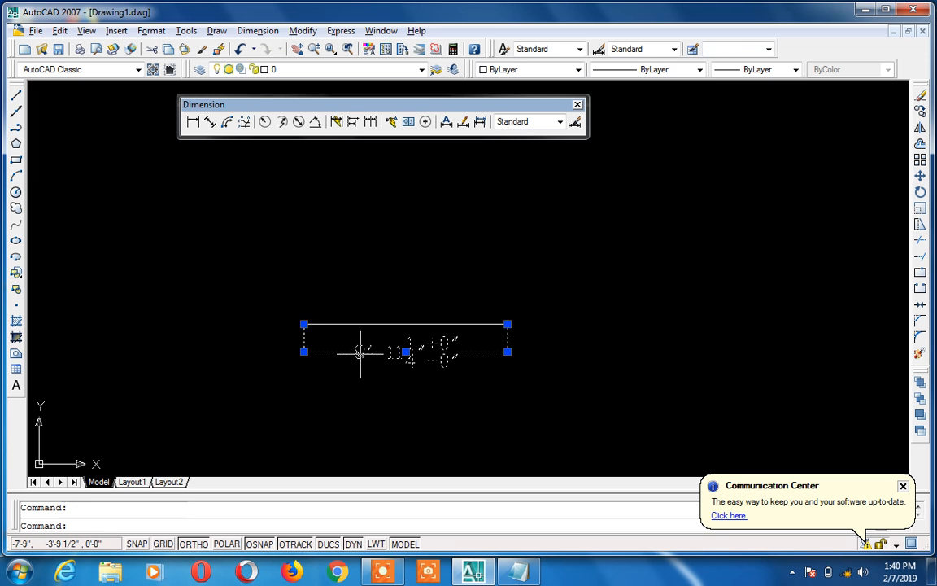
# Erase the selected dimension below the line and change the Standard dimension style's tolerance method to Symmetrical
pyautogui.press('Delete')
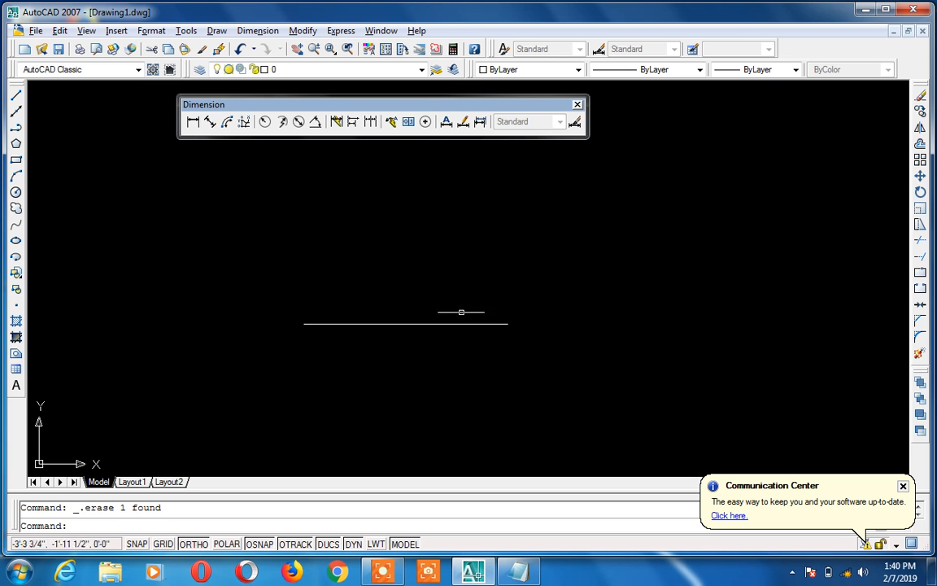
pyautogui.write('d')
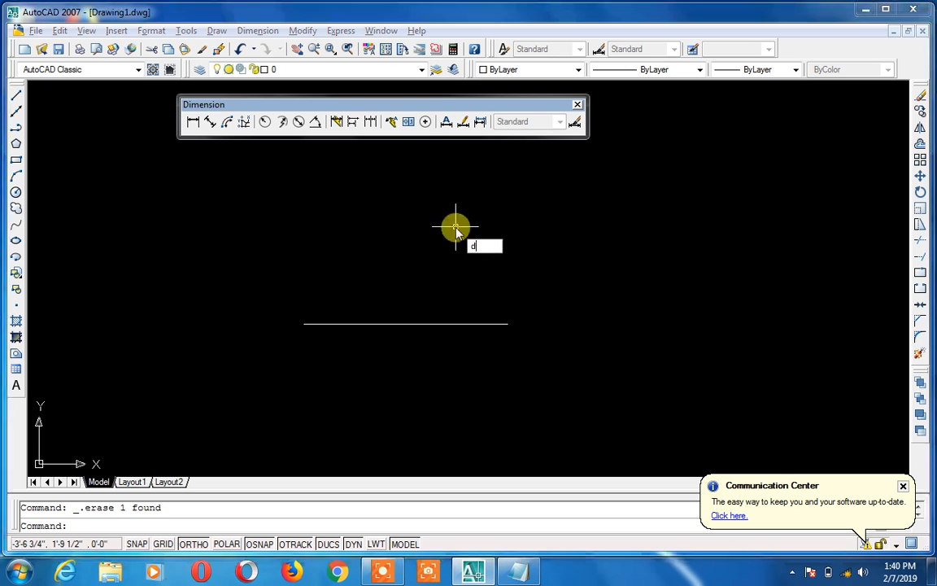
pyautogui.press('Return')
pyautogui.click(620, 254)
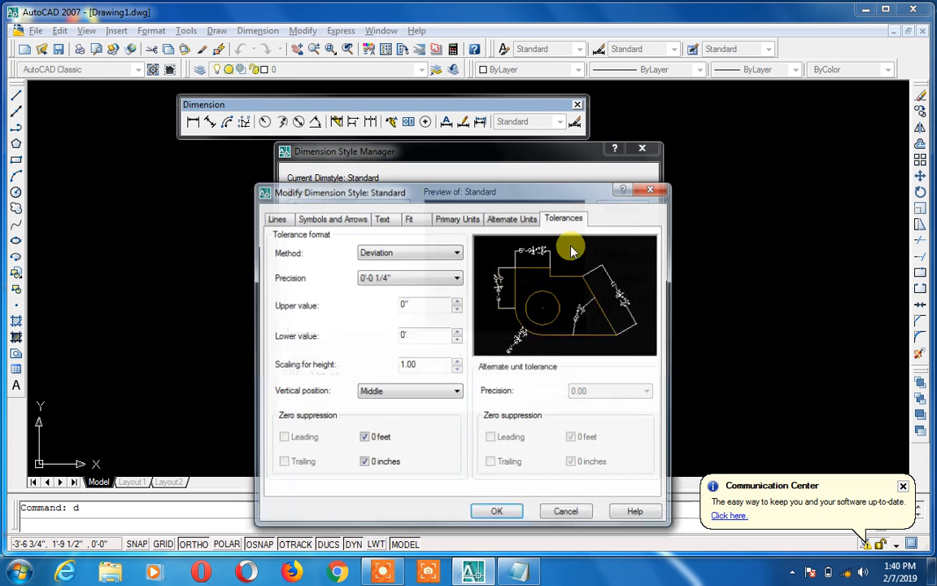
pyautogui.click(449, 253)
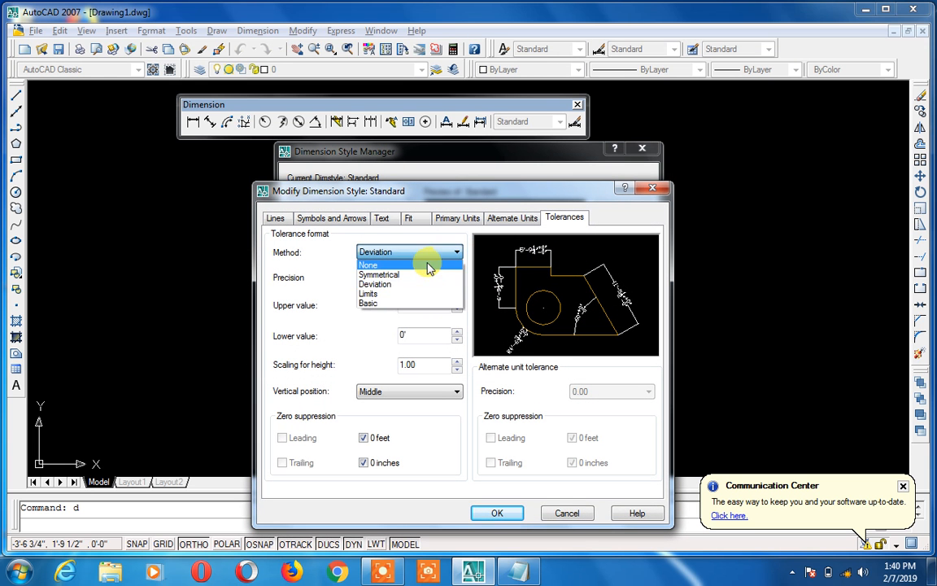
pyautogui.click(424, 273)
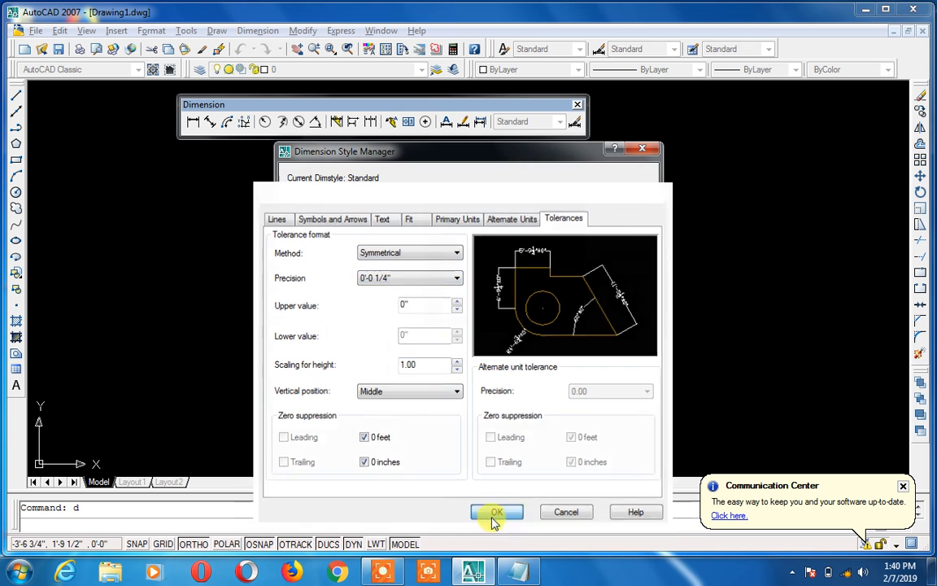
pyautogui.click(492, 515)
pyautogui.click(554, 393)
# Add an aligned dimension between the horizontal line's endpoints, placed a short distance above the line
pyautogui.write('dal')
pyautogui.press('Return')
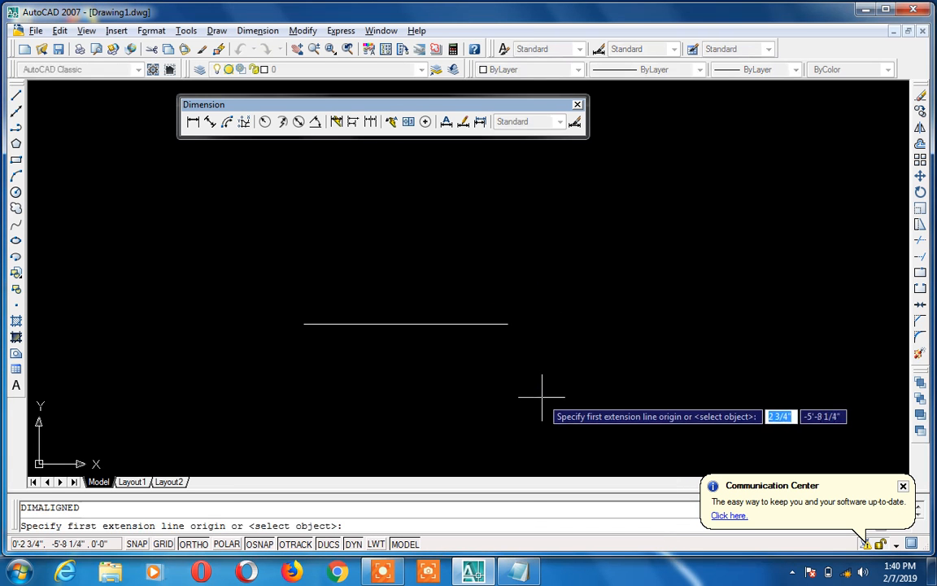
pyautogui.click(507, 323)
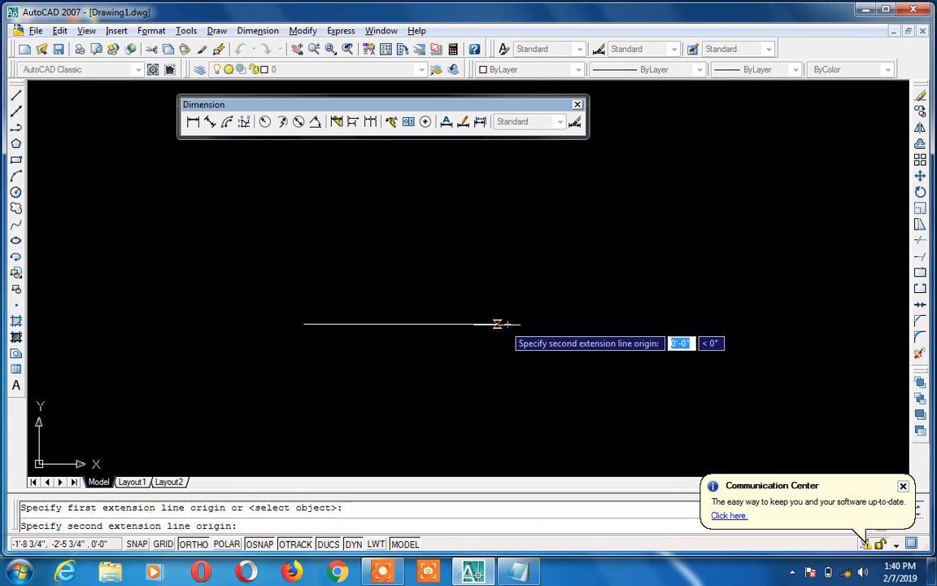
pyautogui.click(305, 323)
pyautogui.click(318, 283)
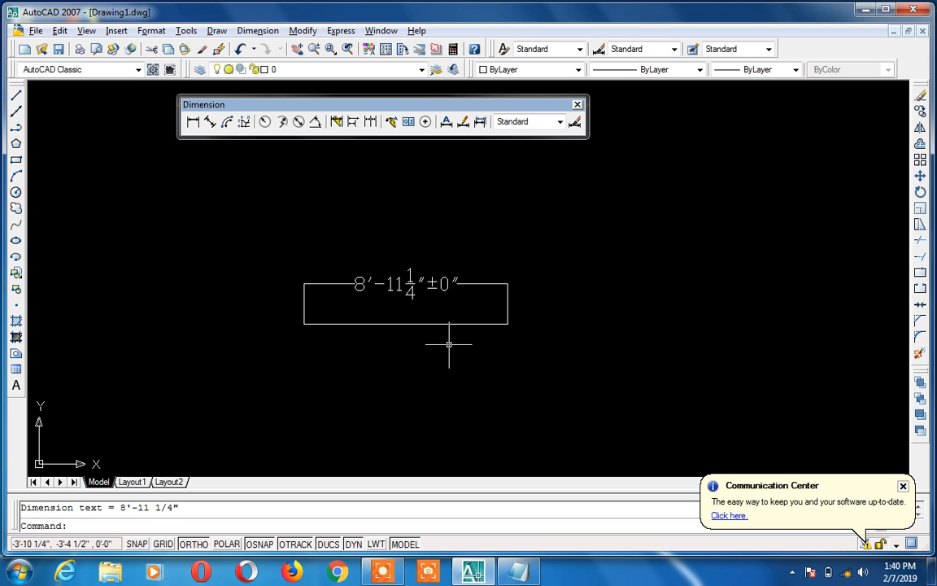
pyautogui.click(486, 288)
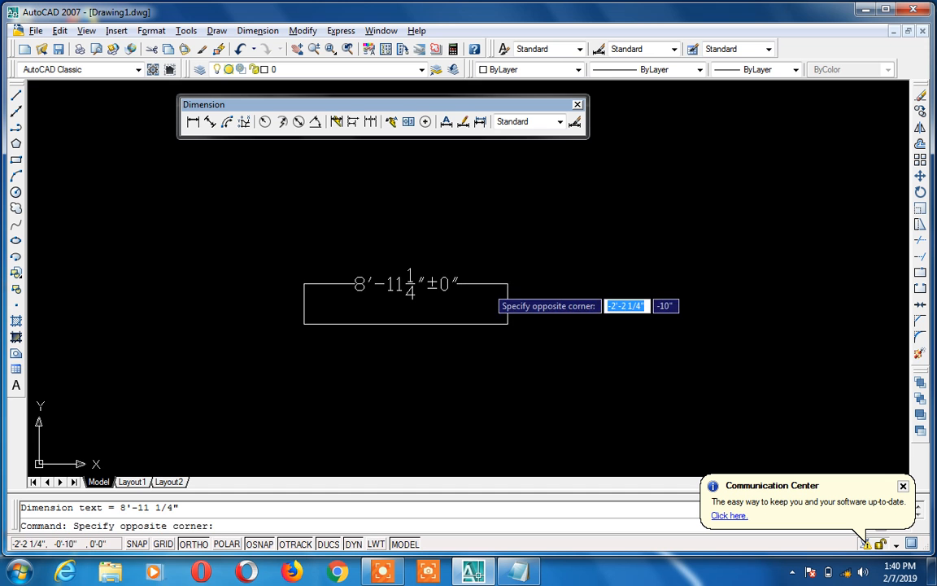
pyautogui.press('Escape')
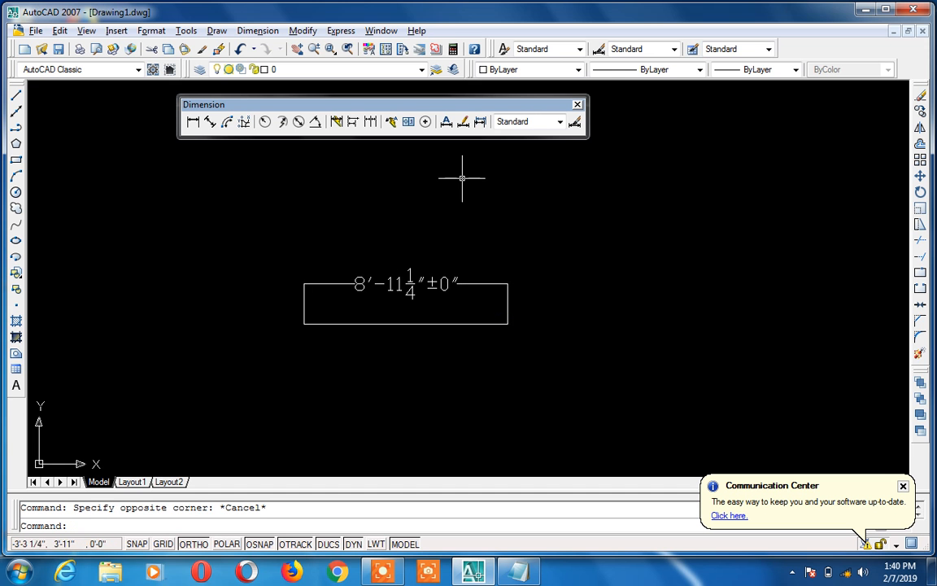
# Modify the Standard dimension style so its tolerance format uses the Deviation method
pyautogui.write('d')
pyautogui.press('Return')
pyautogui.click(608, 253)
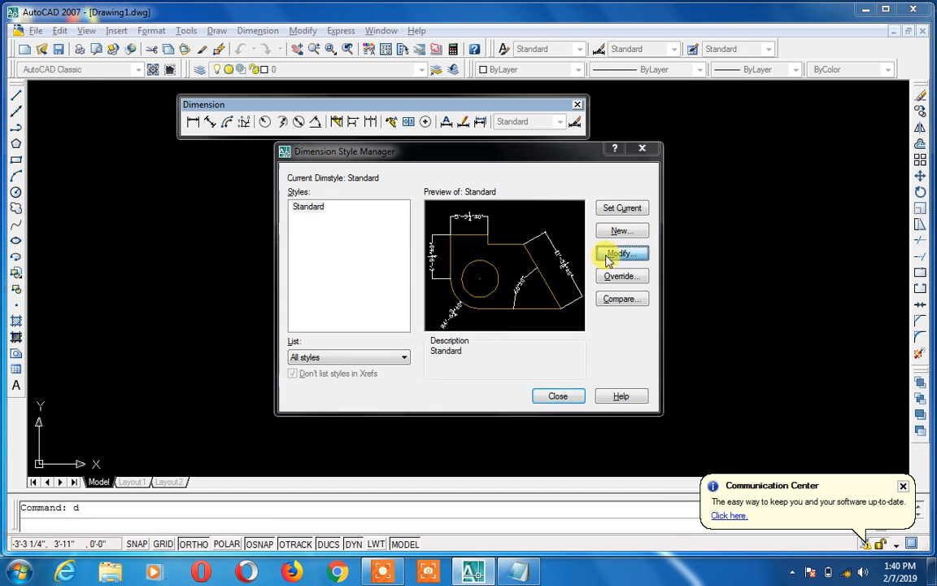
pyautogui.click(417, 252)
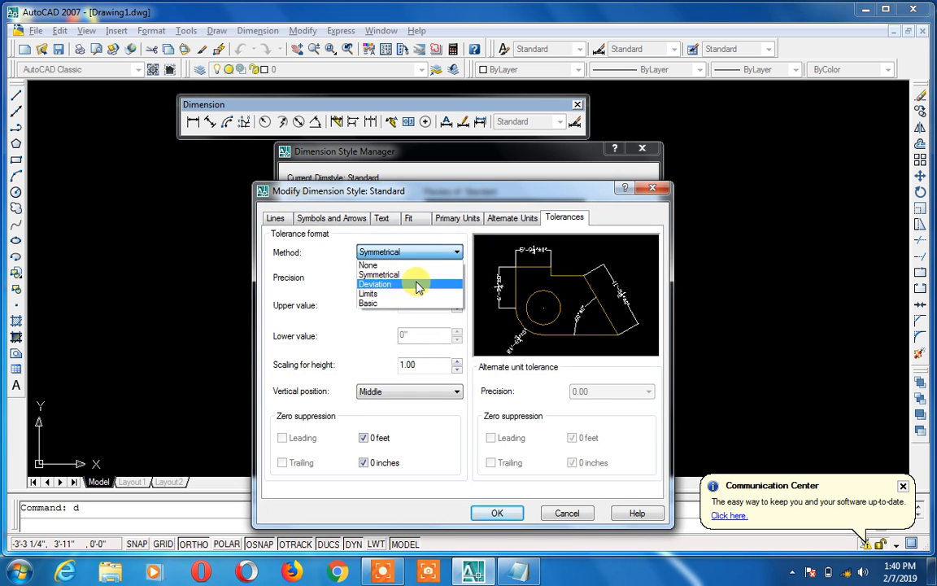
pyautogui.click(418, 282)
pyautogui.click(497, 512)
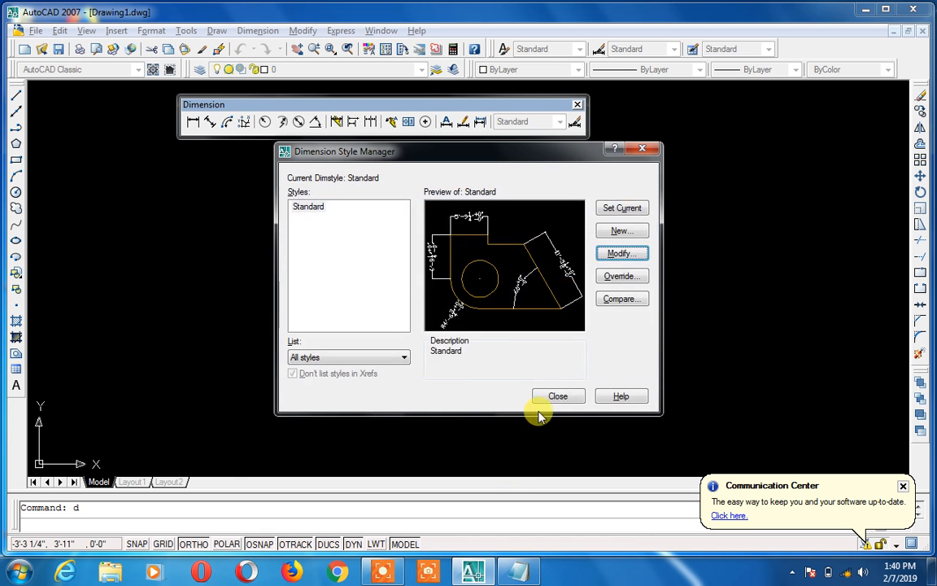
pyautogui.click(557, 396)
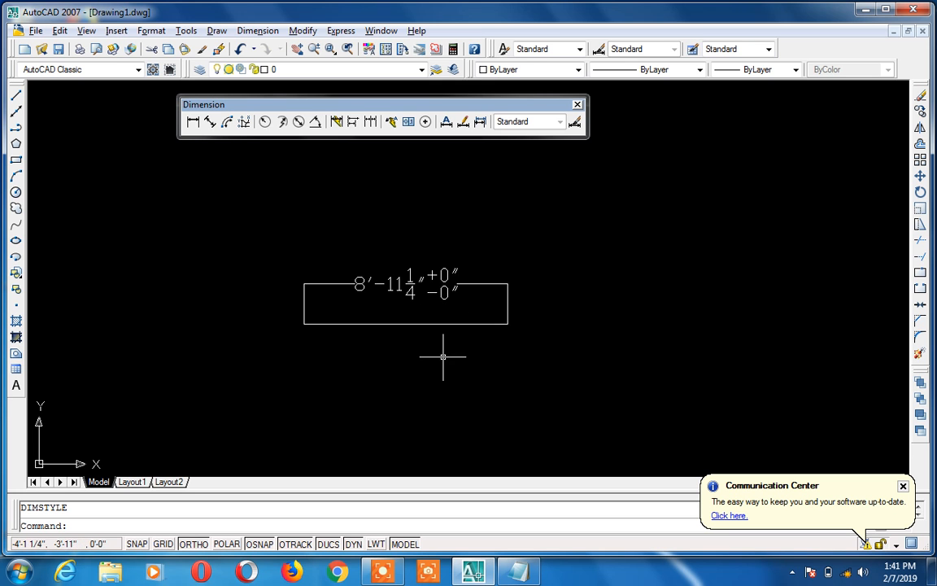
pyautogui.click(445, 275)
pyautogui.click(445, 275)
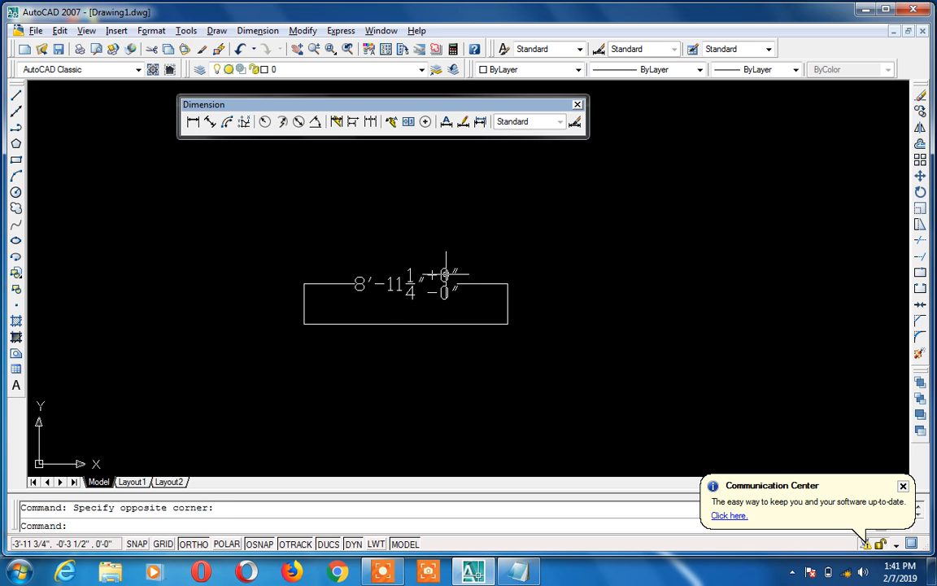
pyautogui.click(445, 275)
pyautogui.hotkey('ctrl', '1')
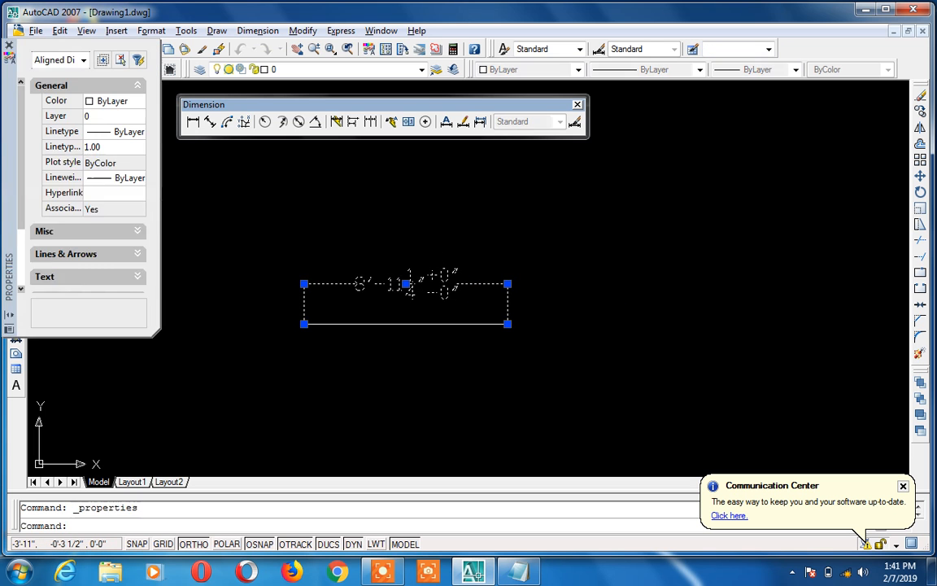
pyautogui.press('Escape')
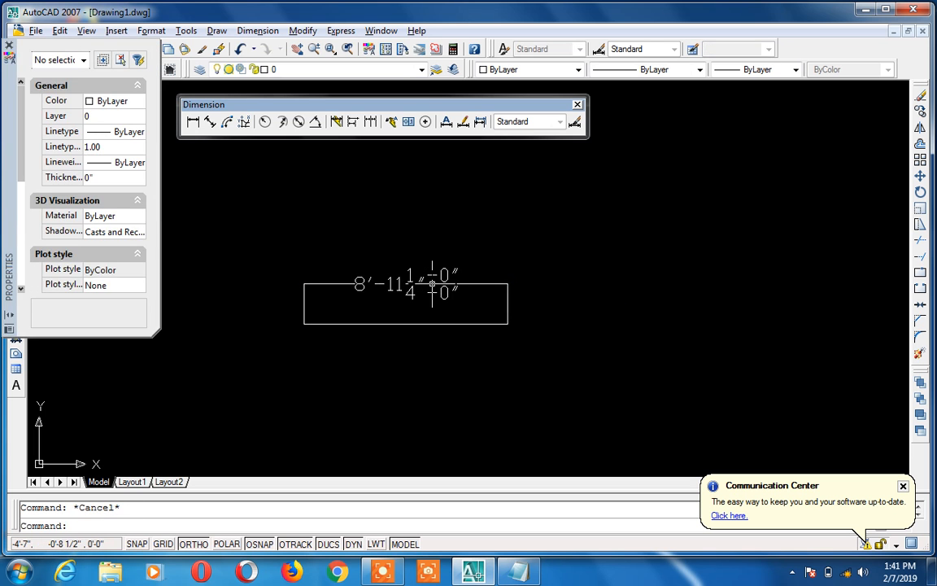
pyautogui.click(9, 51)
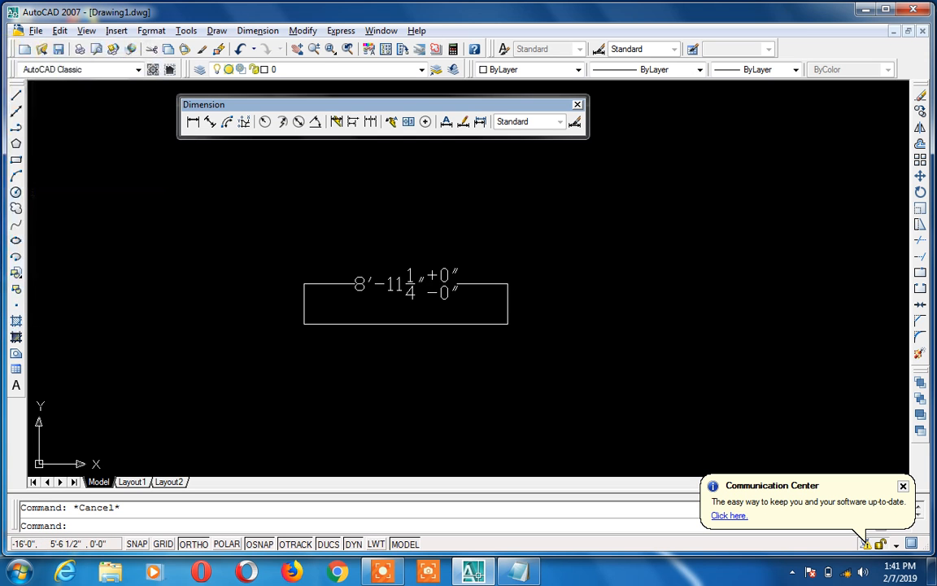
# Erase the aligned dimension with the deviation tolerance above the horizontal line
pyautogui.click(486, 265)
pyautogui.click(410, 291)
pyautogui.press('Delete')
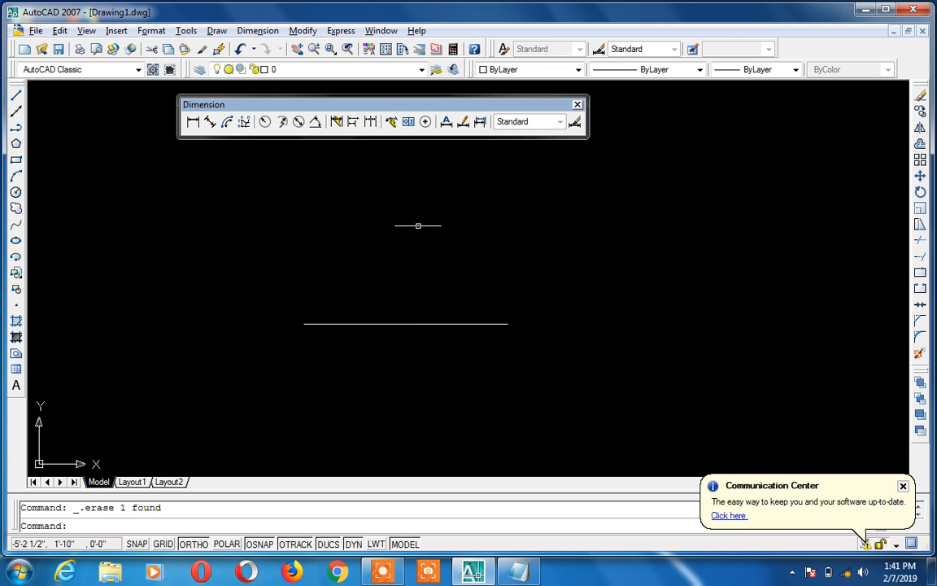
# Place a geometric tolerance frame with the position symbol, diameter symbol and material condition M at the horizontal line's right endpoint
pyautogui.click(409, 121)
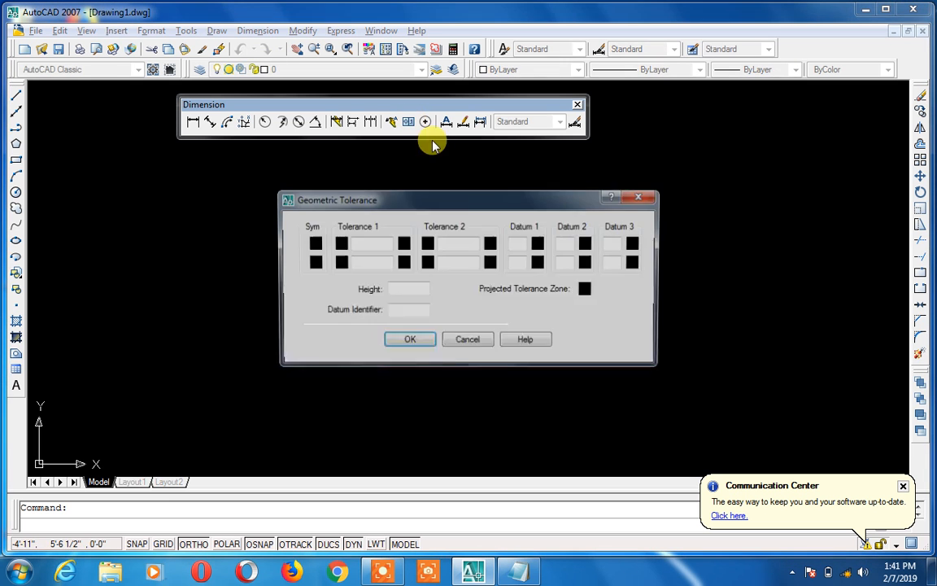
pyautogui.click(313, 244)
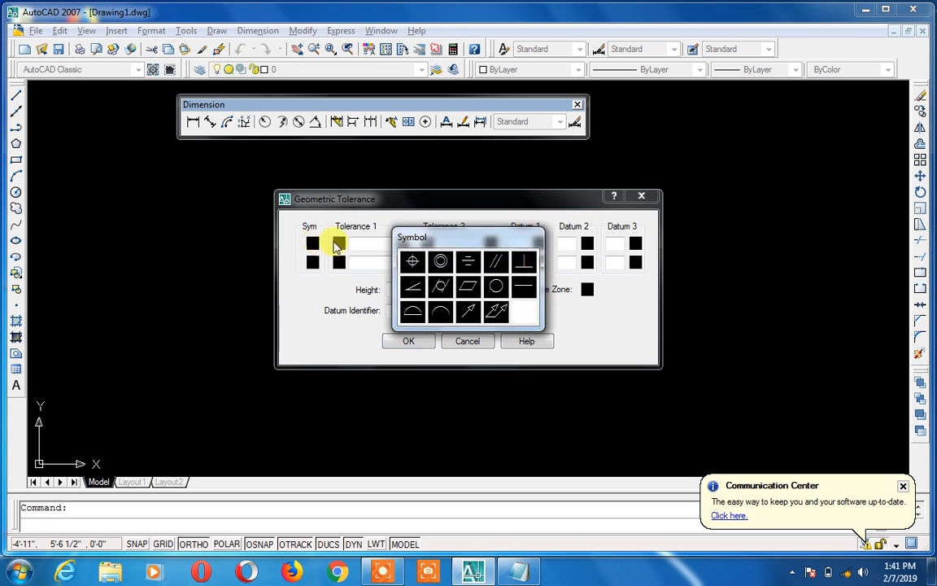
pyautogui.click(407, 260)
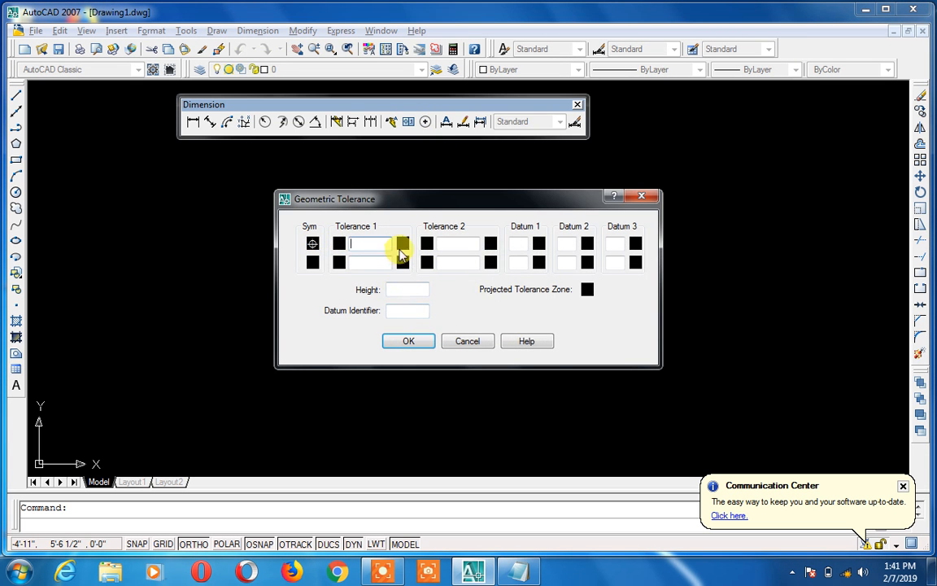
pyautogui.click(402, 245)
pyautogui.click(424, 286)
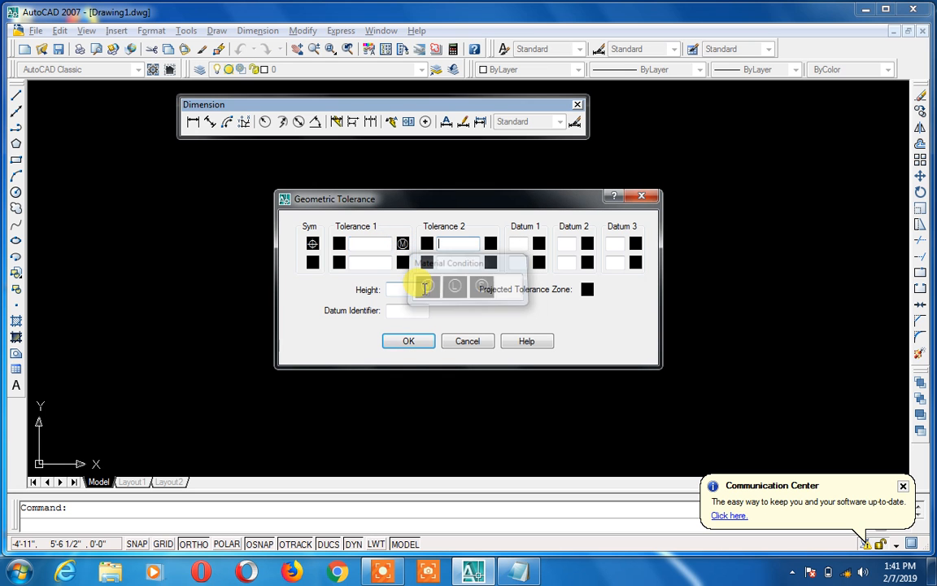
pyautogui.click(415, 344)
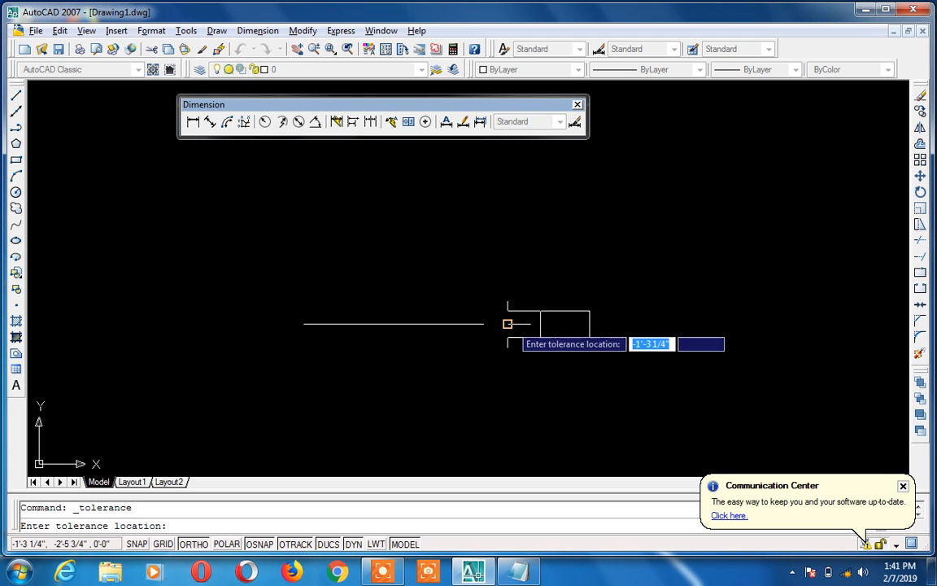
pyautogui.click(507, 324)
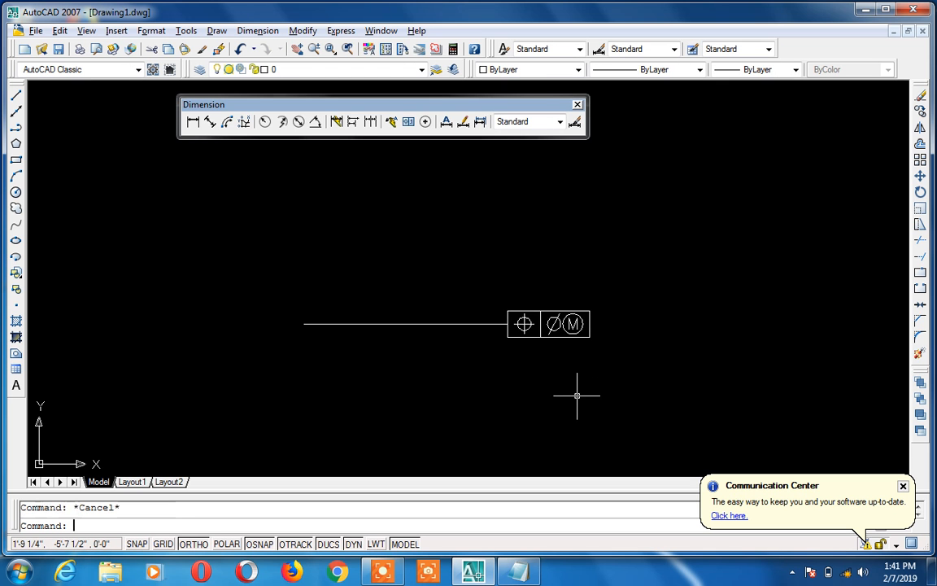
# Erase the geometric tolerance frame and the remaining horizontal line to empty the drawing
pyautogui.click(611, 296)
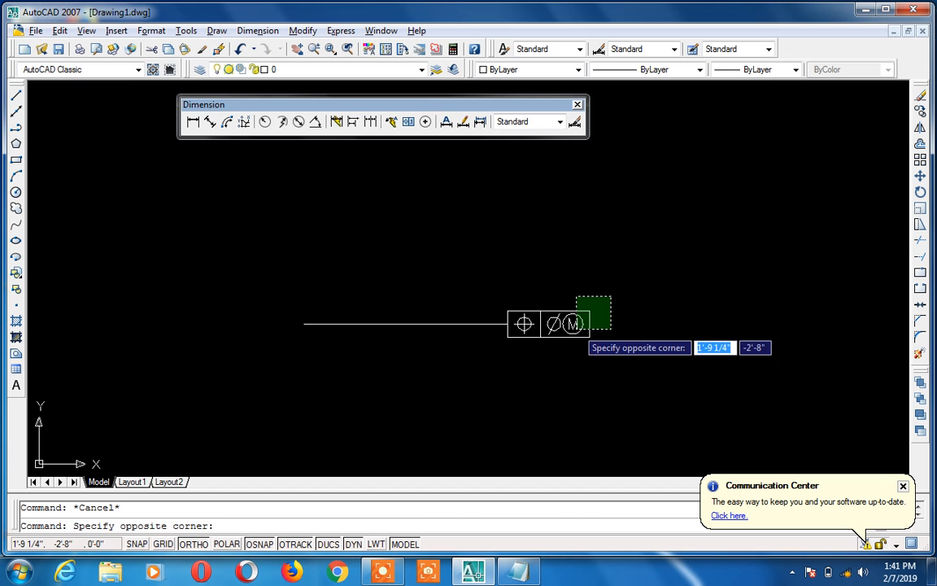
pyautogui.click(569, 340)
pyautogui.press('Delete')
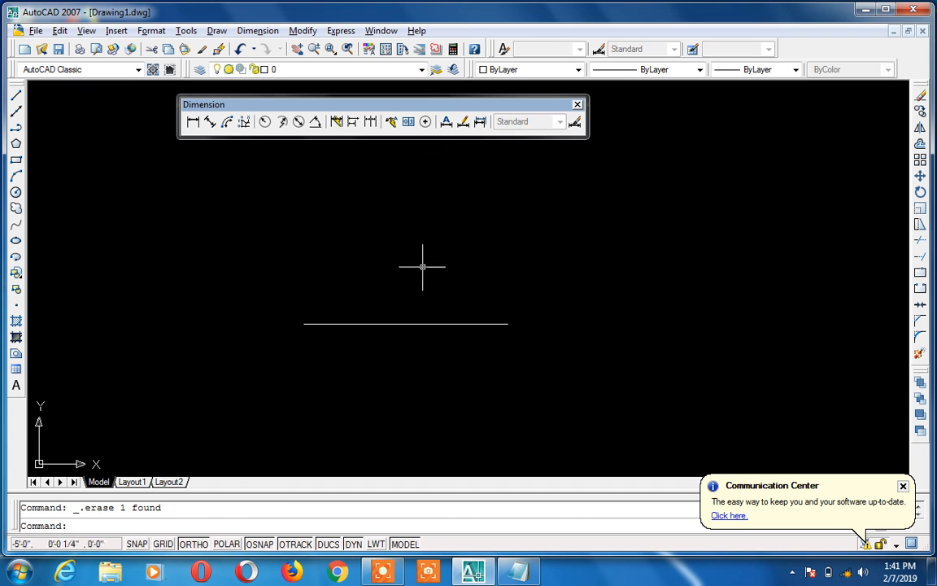
pyautogui.hotkey('ctrl', 'a')
pyautogui.press('Delete')
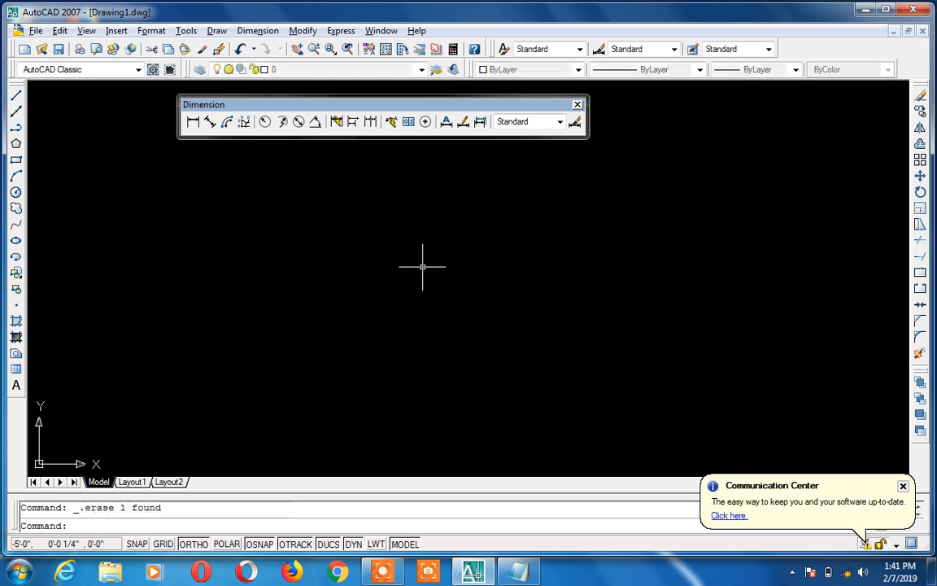
# Draw a circle in the empty drawing, centred at about -5'-0", 0'-0 1/4"
pyautogui.write('c')
pyautogui.press('Return')
pyautogui.click(422, 266)
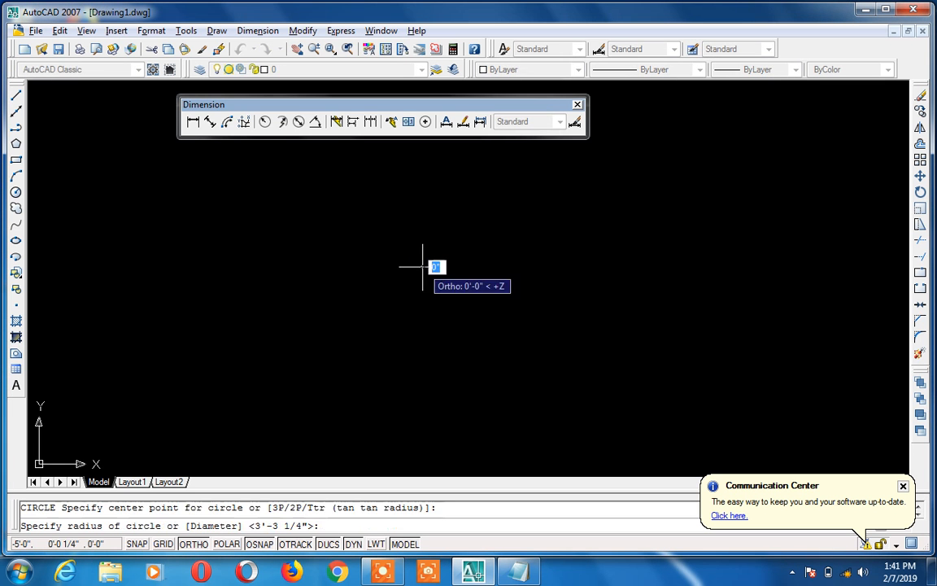
pyautogui.click(476, 344)
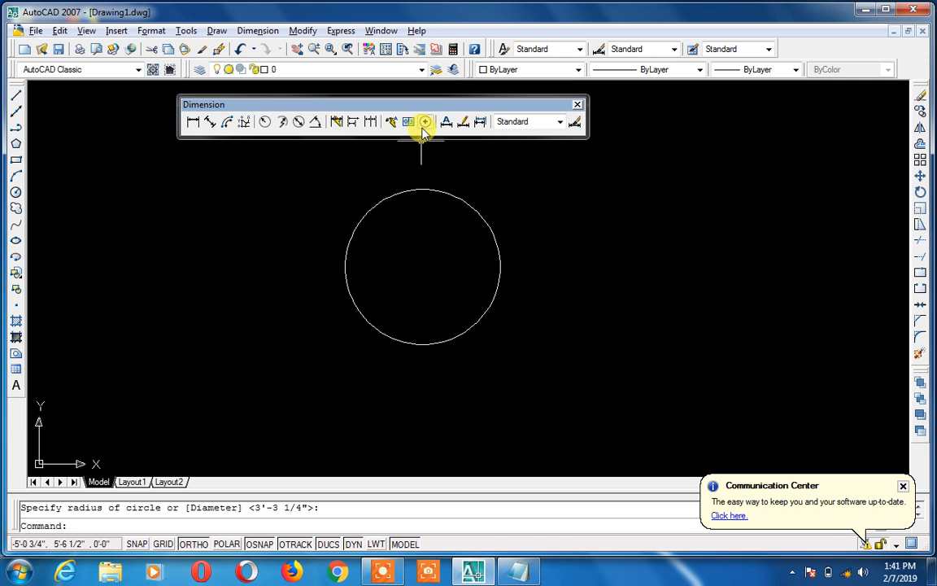
# Check the tol shortcut in the Notepad file shortkey, and test it in AutoCAD by opening and cancelling the Geometric Tolerance dialog
pyautogui.click(516, 572)
pyautogui.click(199, 377)
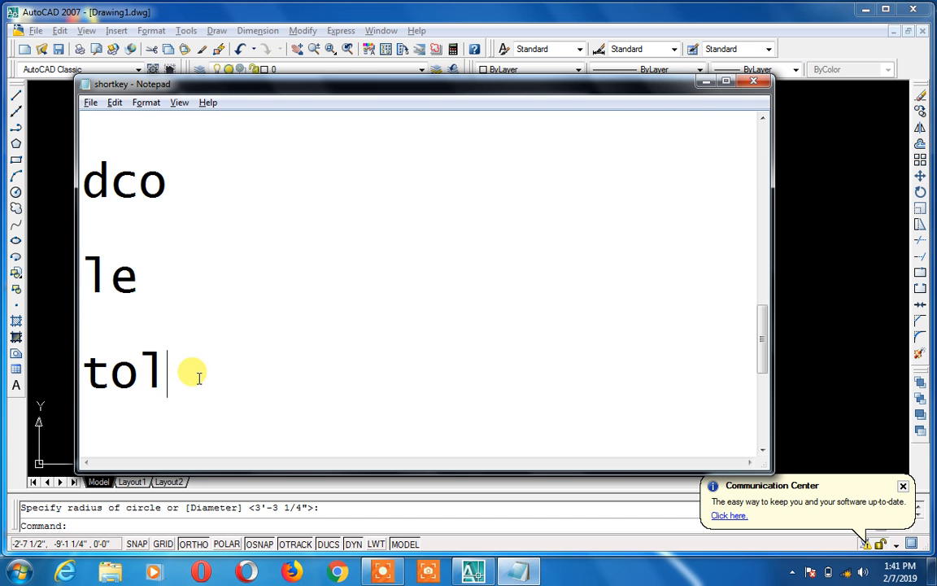
pyautogui.click(703, 83)
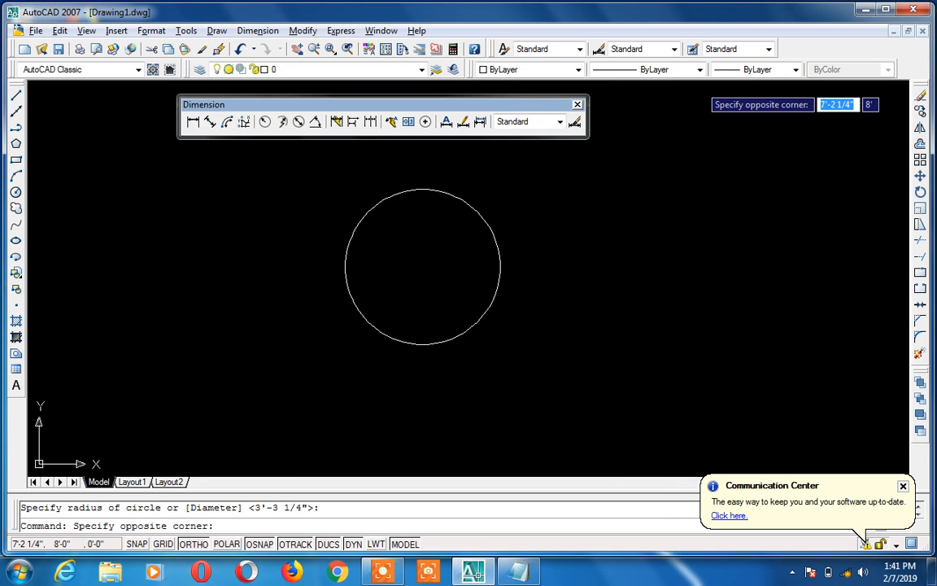
pyautogui.press('Escape')
pyautogui.write('tol')
pyautogui.press('Return')
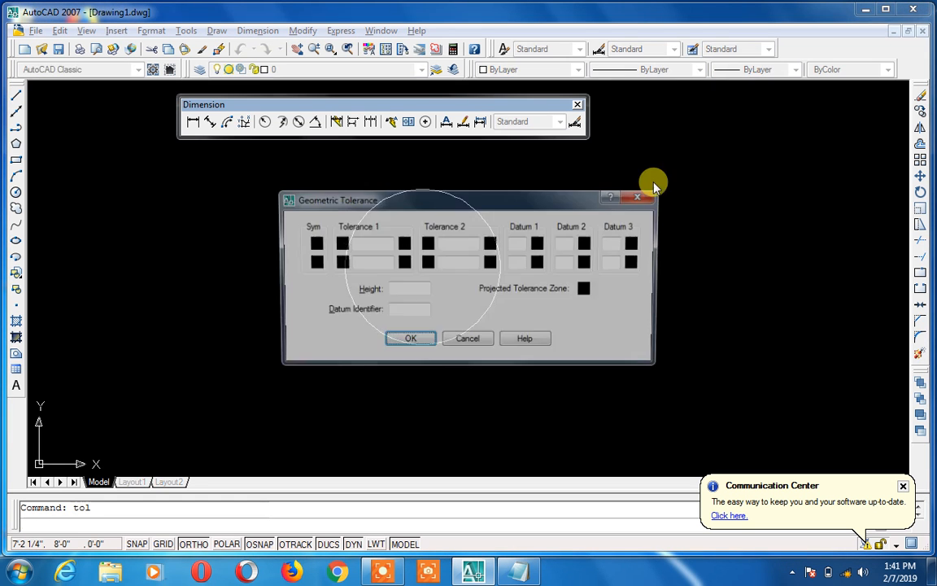
pyautogui.press('Escape')
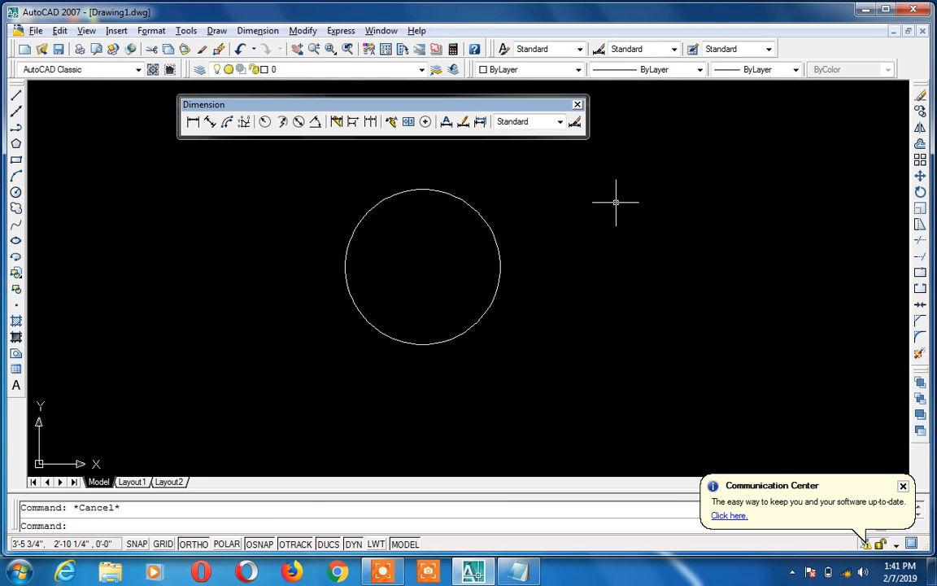
# Switch to the Notepad file shortkey and add the shortcut dce below tol, separated by a blank line
pyautogui.hotkey('alt', 'Tab')
pyautogui.press('Return')
pyautogui.press('Return')
pyautogui.write('dce')
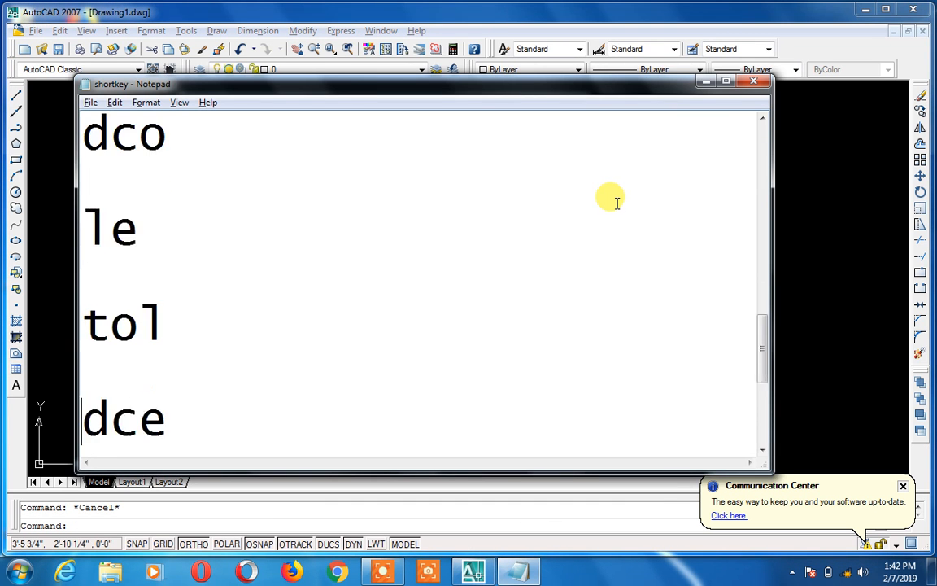
# Return to AutoCAD and add a center mark to the circle with the dce shortcut
pyautogui.press('Return')
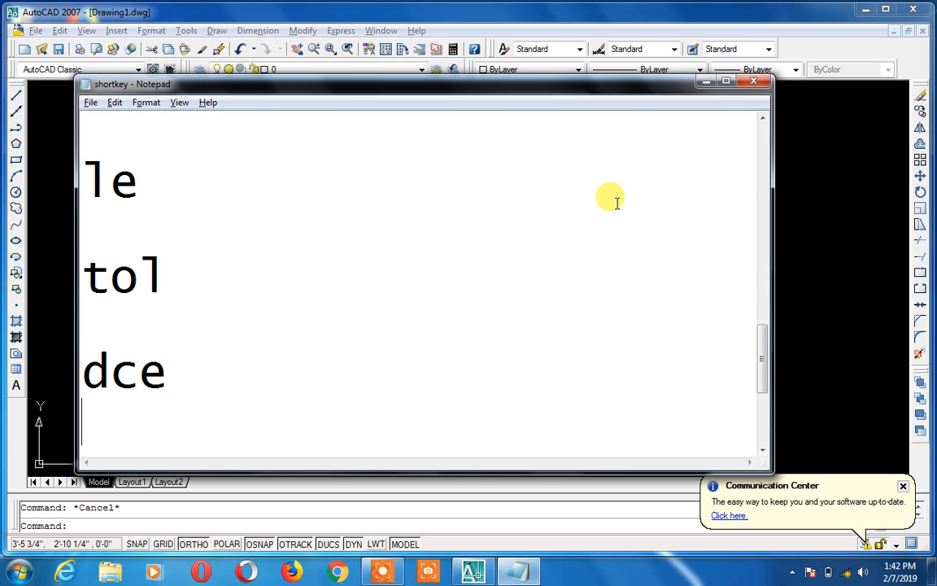
pyautogui.click(705, 83)
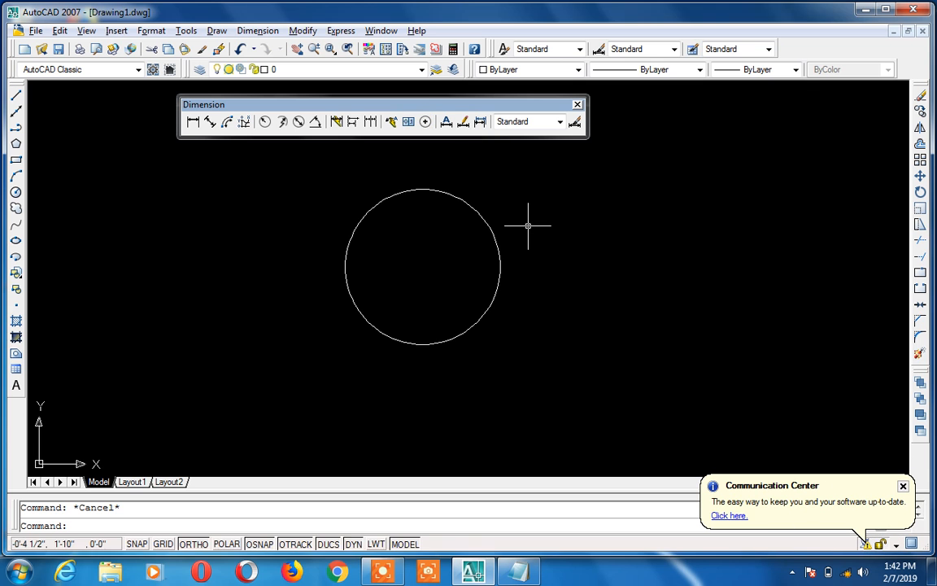
pyautogui.write('dce')
pyautogui.press('Return')
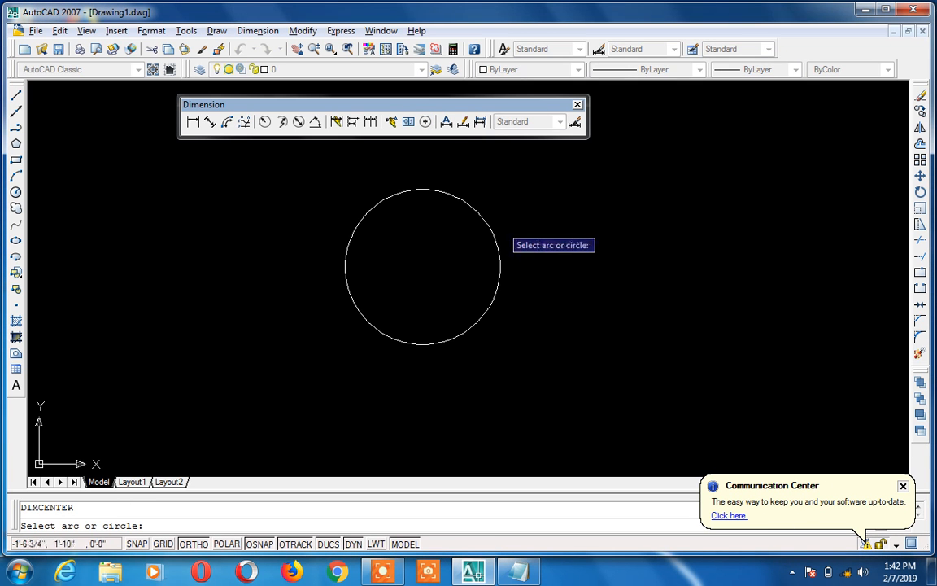
pyautogui.click(492, 229)
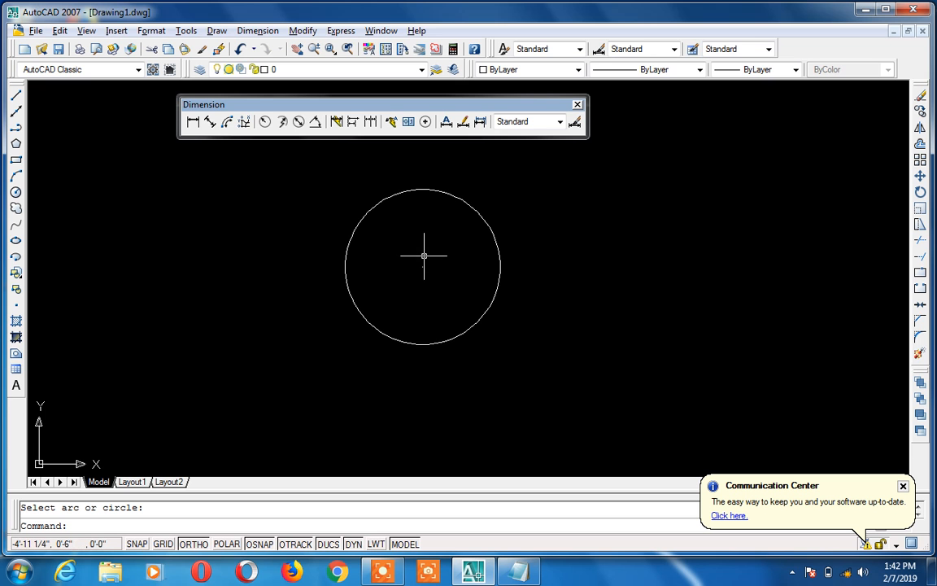
# Draw a horizontal line from the circle's center mark past its right edge, and erase the line
pyautogui.write('l')
pyautogui.press('Return')
pyautogui.click(422, 265)
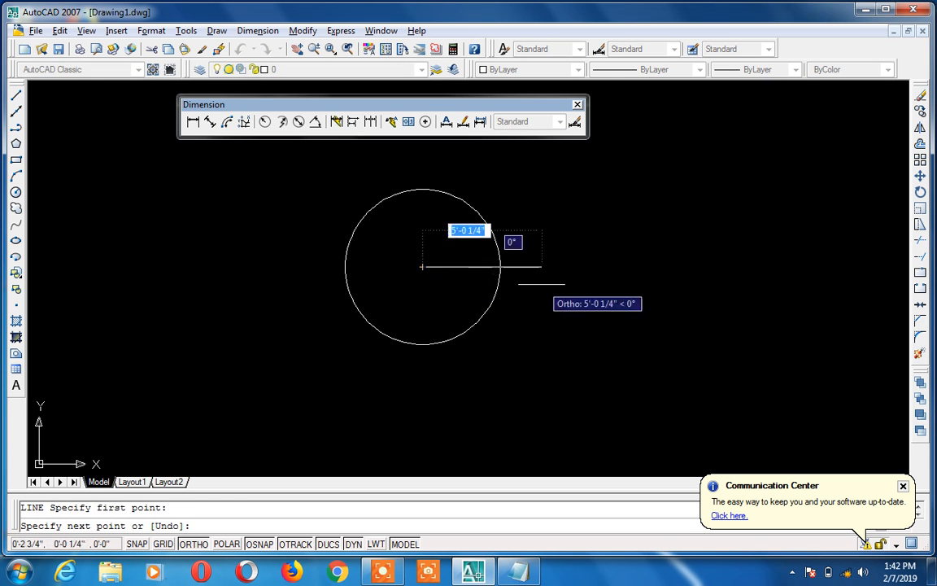
pyautogui.click(661, 266)
pyautogui.press('Escape')
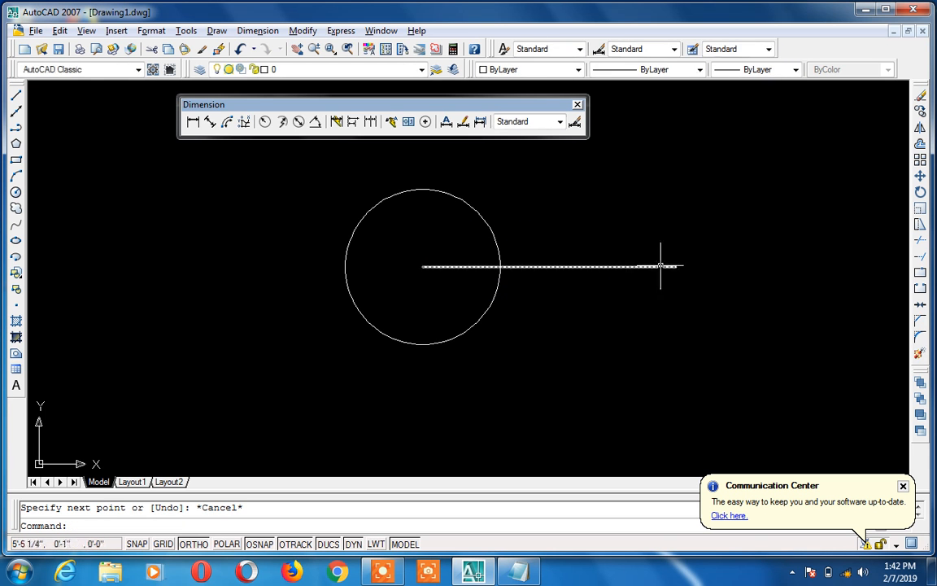
pyautogui.click(660, 266)
pyautogui.press('Delete')
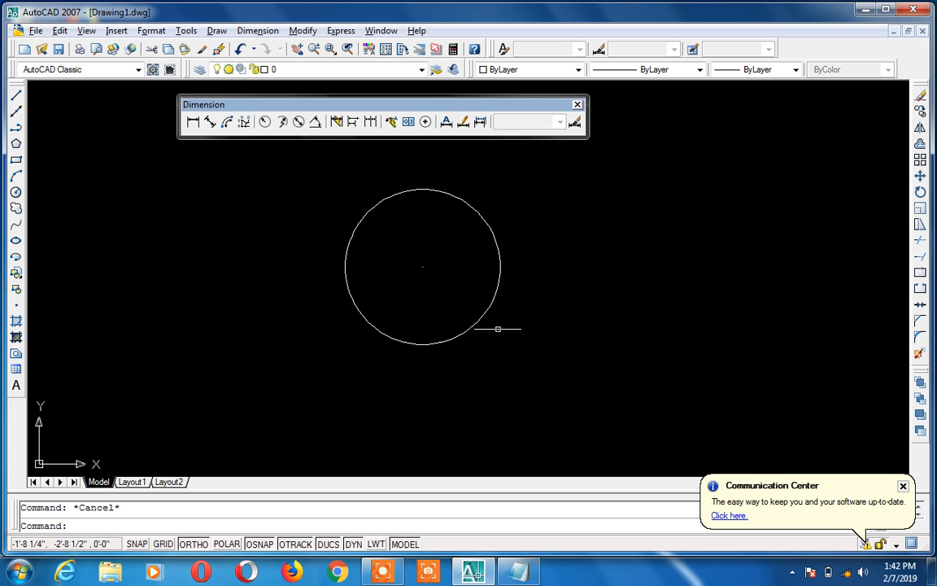
# Switch to the Notepad file shortkey and add the shortcut ded below dce, separated by a blank line
pyautogui.click(518, 571)
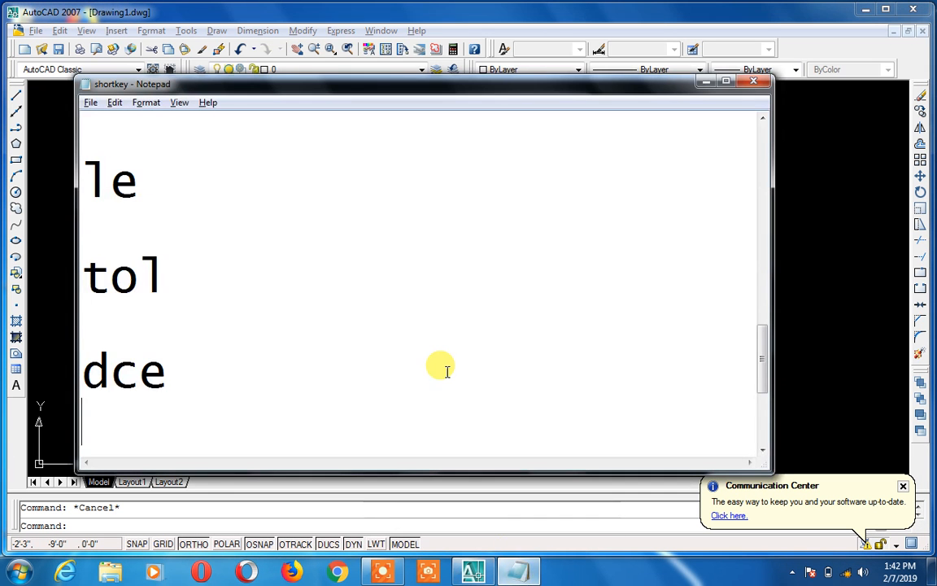
pyautogui.scroll(-1, 447, 372)
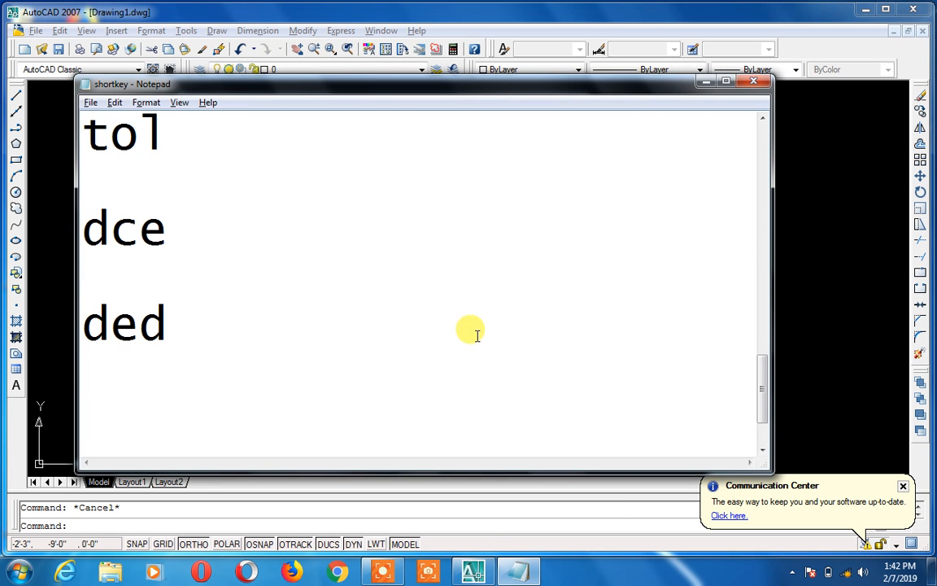
pyautogui.click(705, 84)
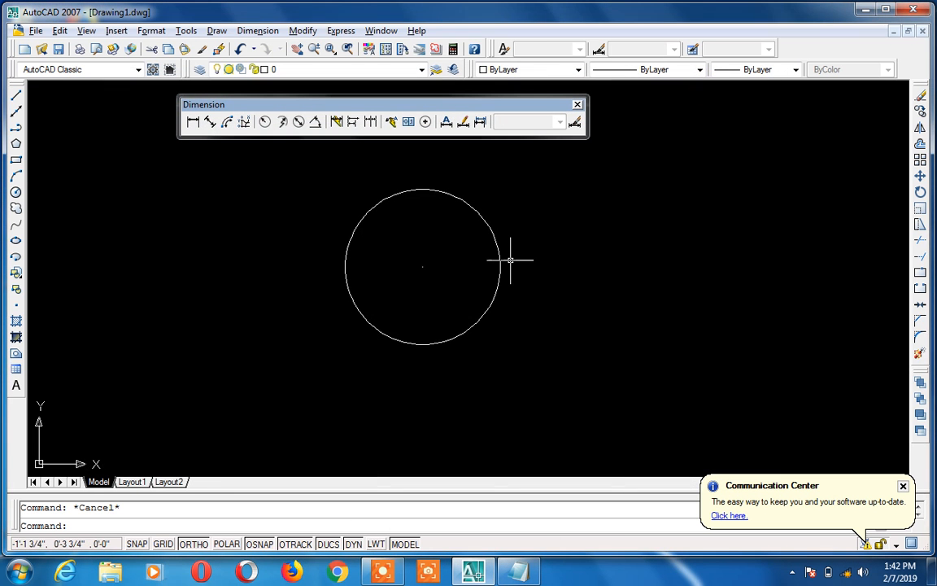
# Add an aligned dimension from the circle's centre to its right quadrant, with the dimension line above the centre
pyautogui.write('dli')
pyautogui.press('Return')
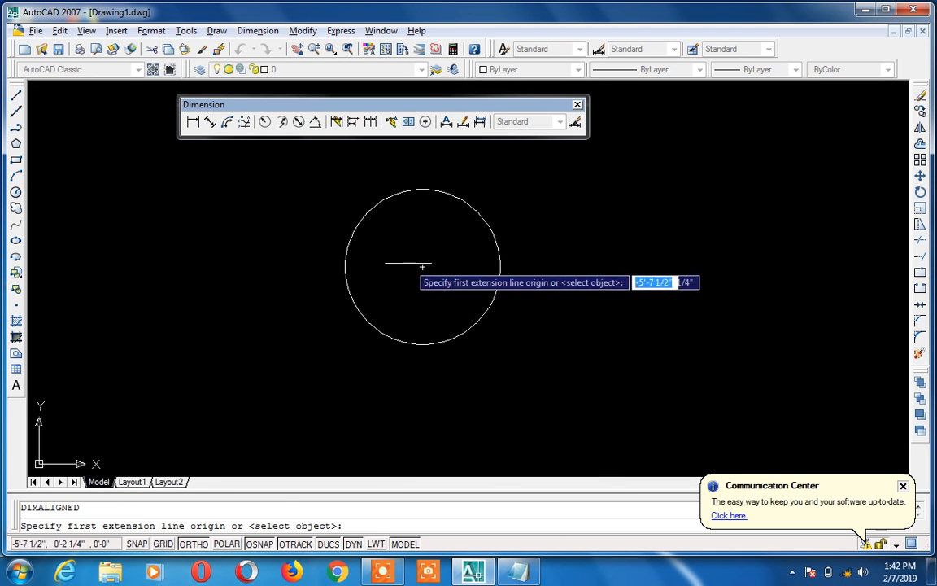
pyautogui.click(422, 266)
pyautogui.click(501, 266)
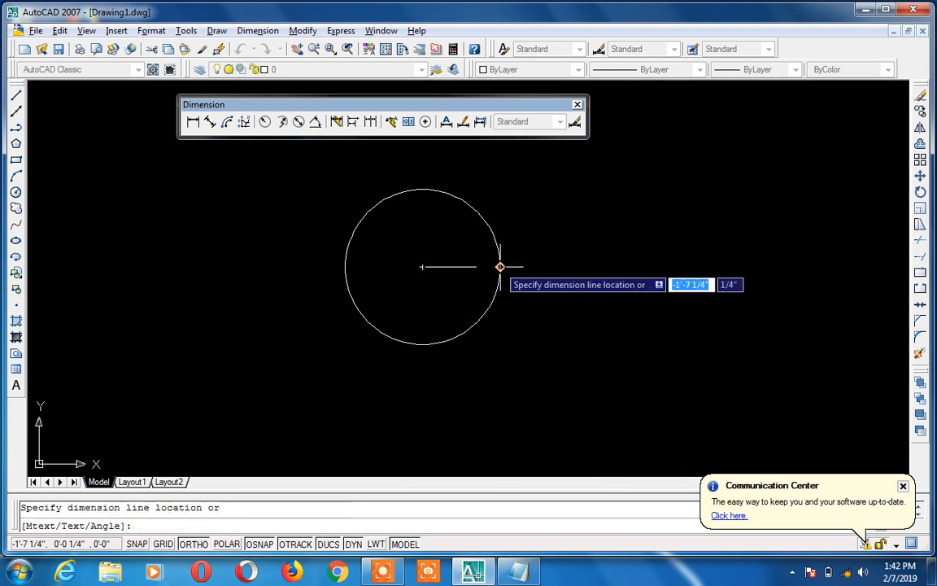
pyautogui.click(527, 231)
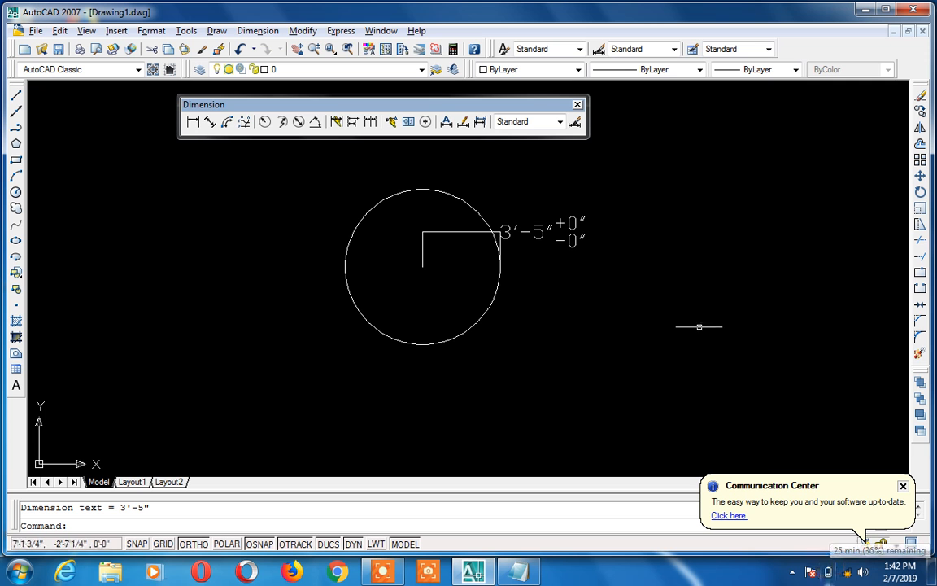
# Set the tolerance method of the Standard dimension style to None after cancelling a Dimension Edit command
pyautogui.click(444, 125)
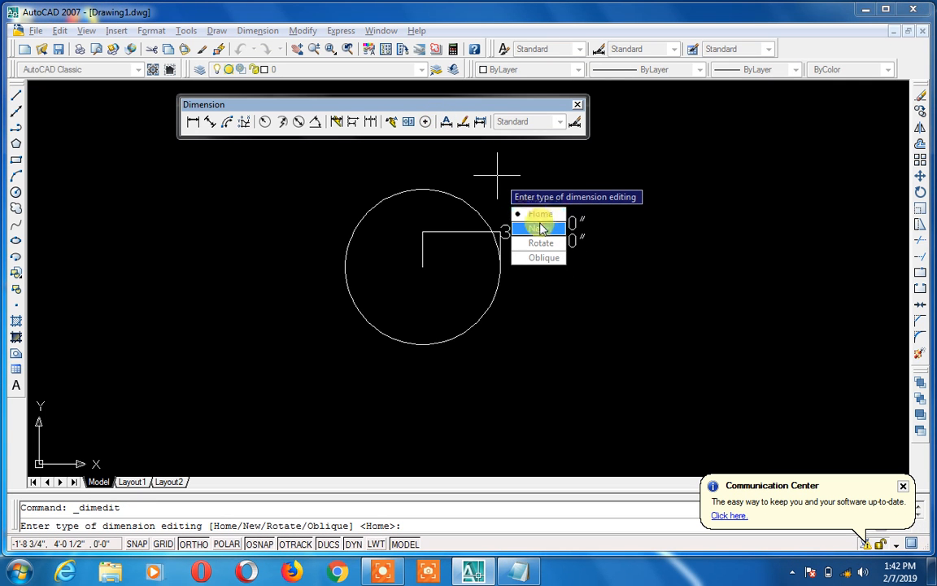
pyautogui.press('Escape')
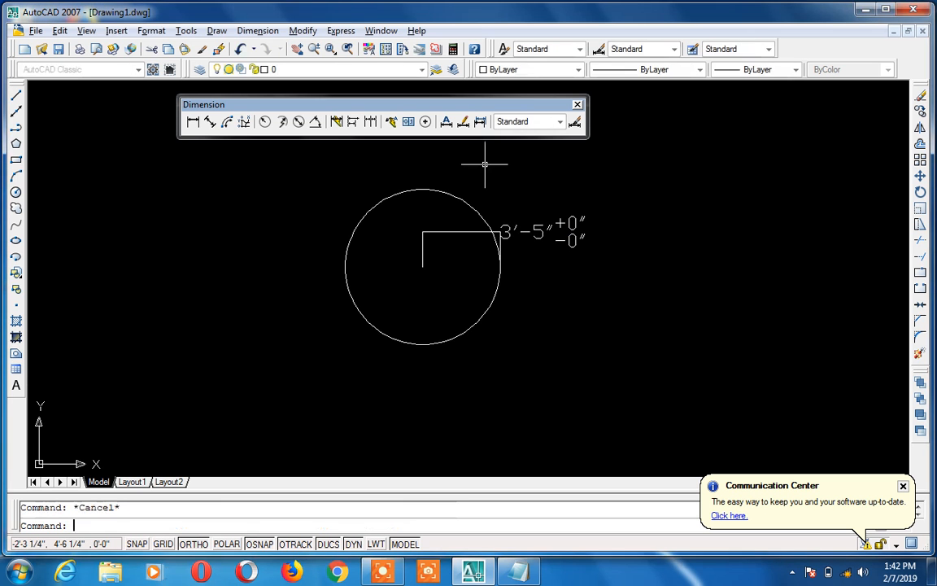
pyautogui.write('d')
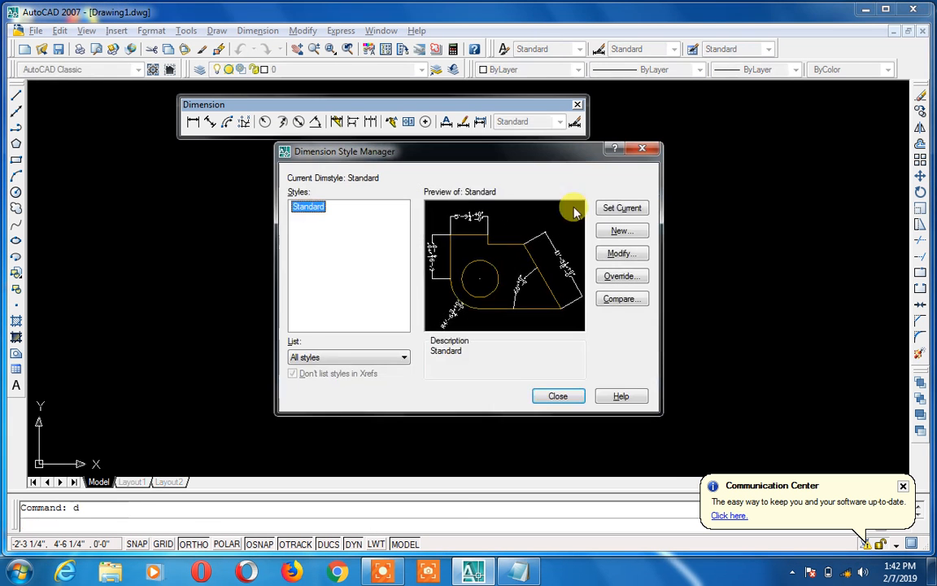
pyautogui.click(612, 253)
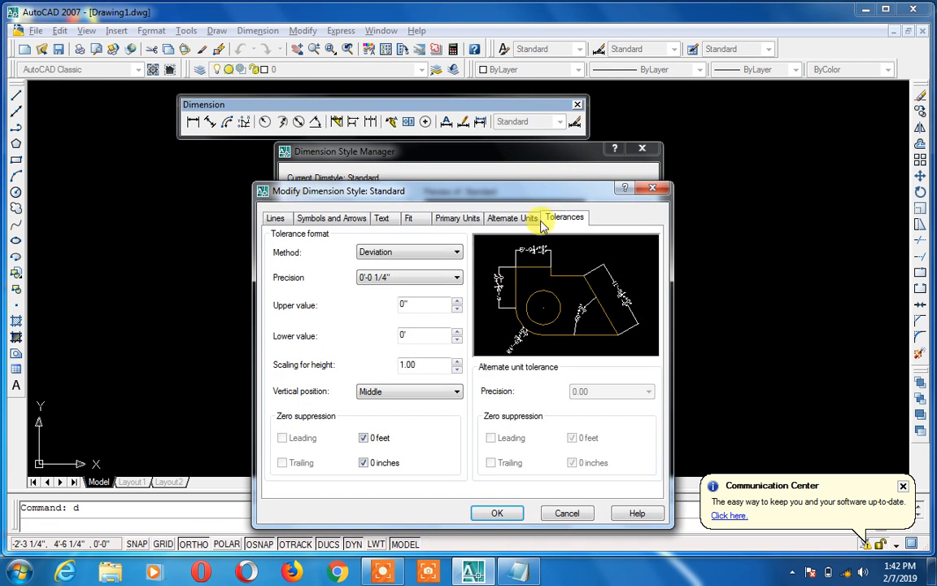
pyautogui.click(452, 252)
pyautogui.click(432, 263)
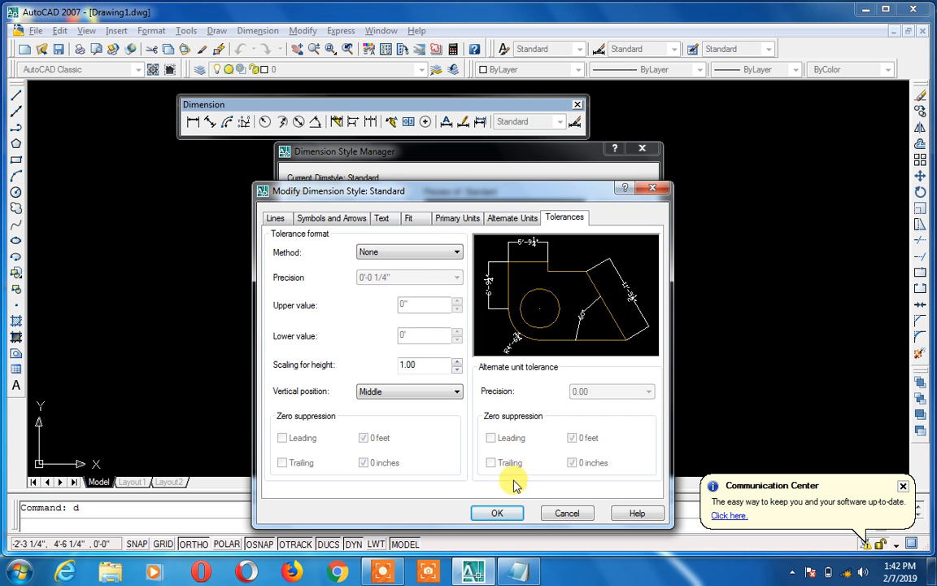
pyautogui.click(501, 512)
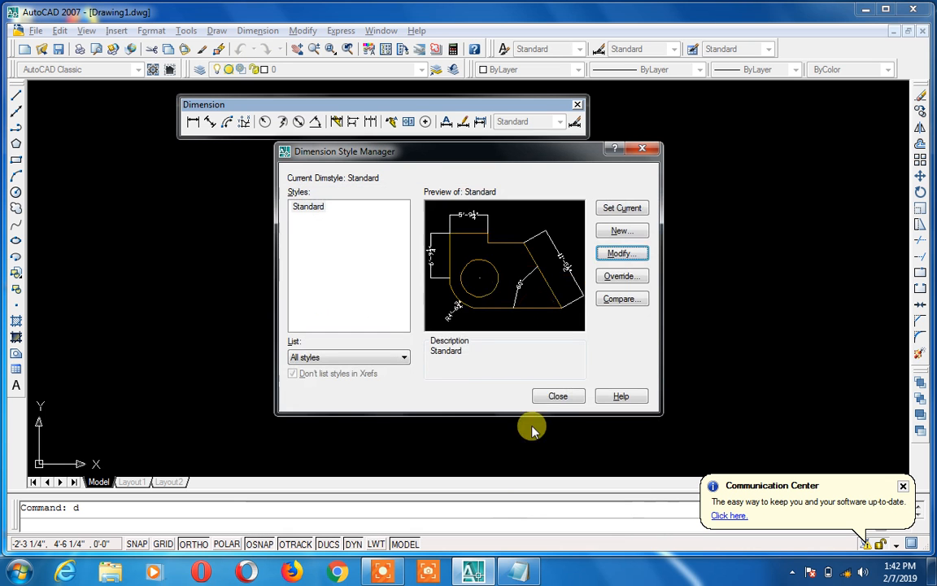
pyautogui.click(558, 394)
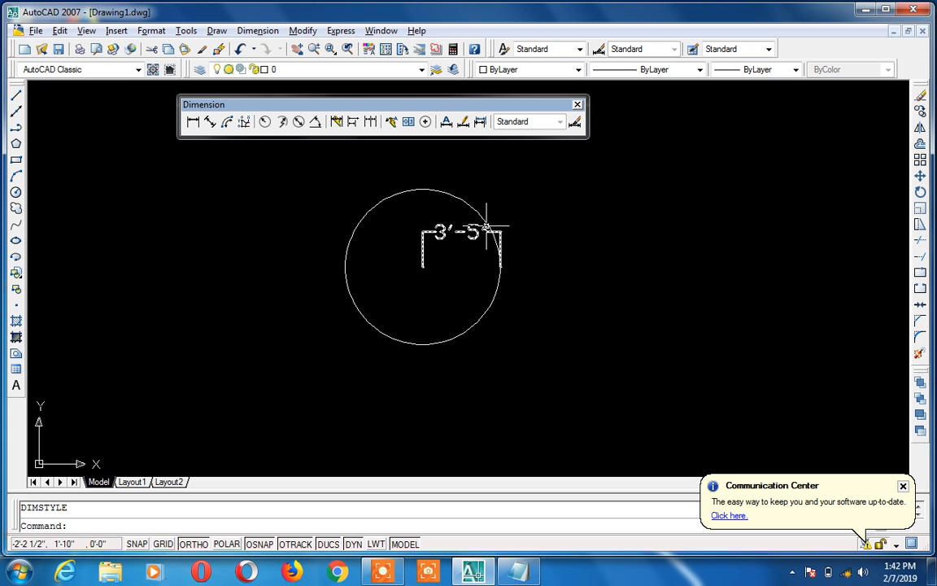
# Check the shortcut ded below dce in the Notepad file shortkey and return to AutoCAD
pyautogui.scroll(3, 473, 232)
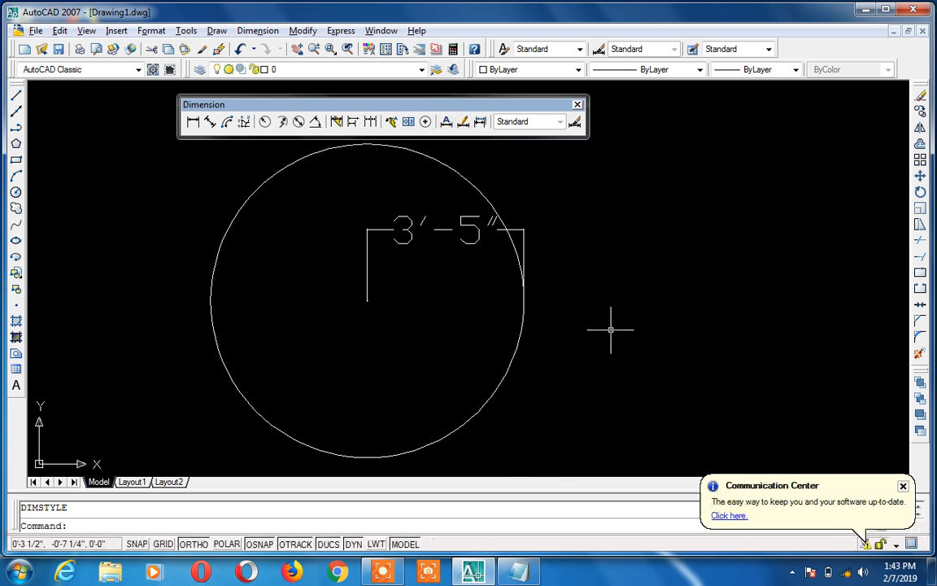
pyautogui.moveTo(521, 574)
pyautogui.click(446, 449)
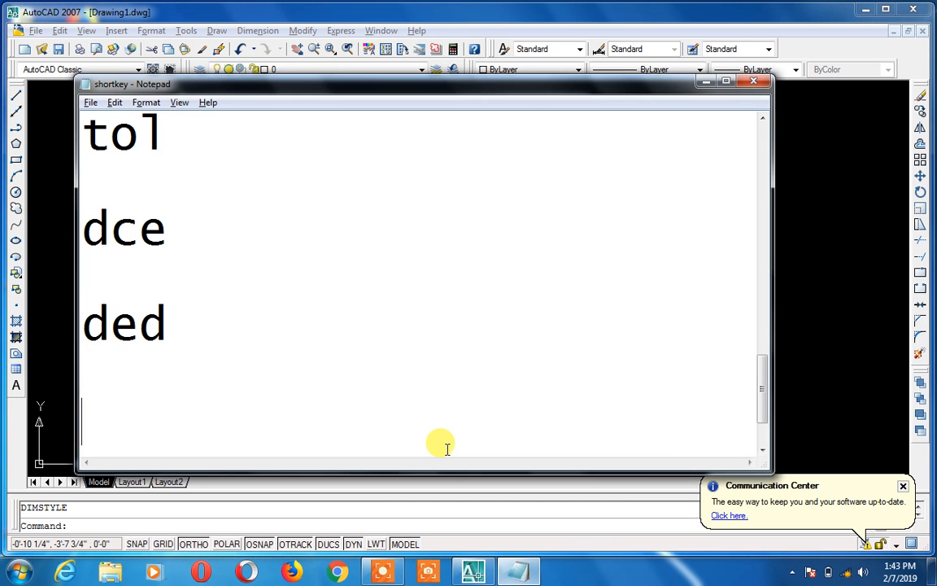
pyautogui.press('Return')
pyautogui.press('Return')
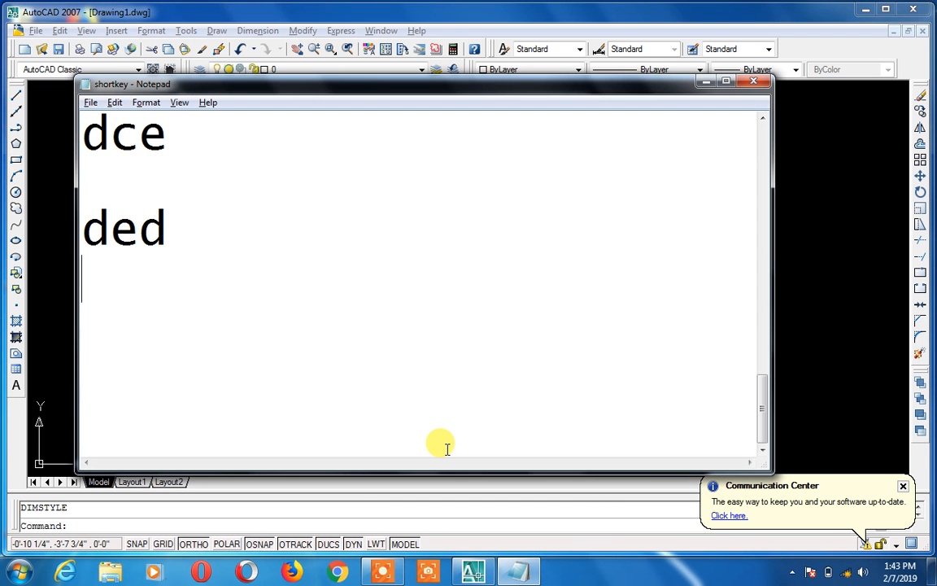
pyautogui.scroll(1, 447, 449)
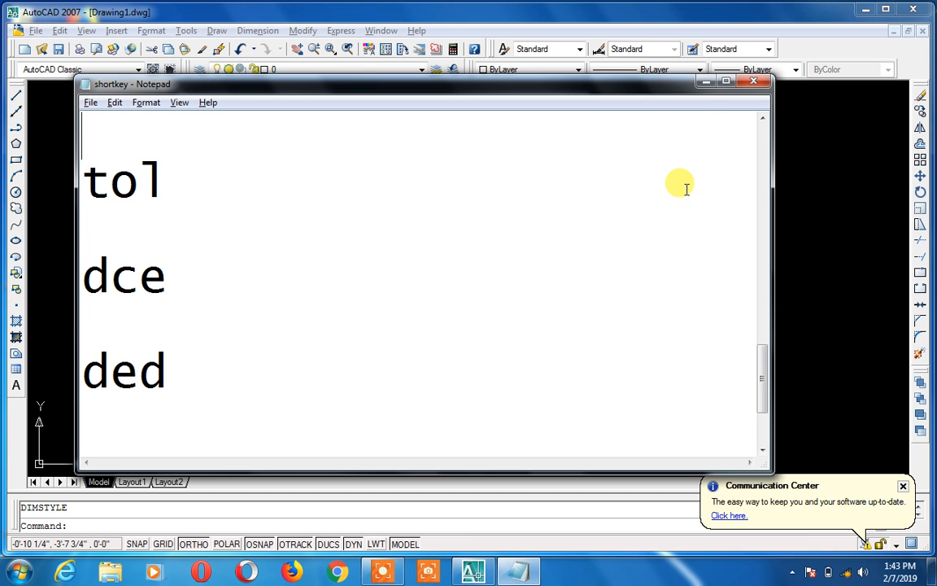
pyautogui.click(705, 82)
# Test the ded shortcut by starting and cancelling Dimension Edit, and start and cancel the same command once more
pyautogui.write('d')
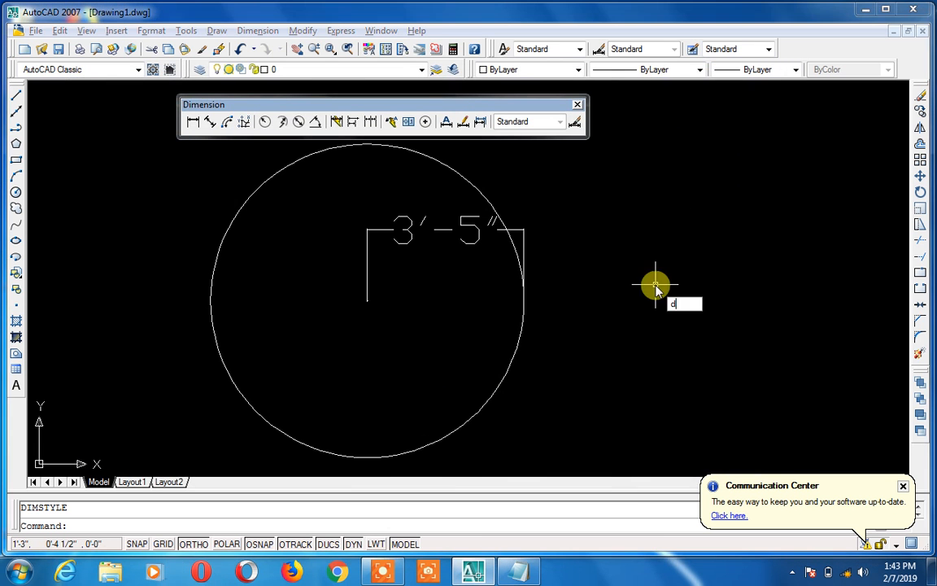
pyautogui.write('ed')
pyautogui.press('Return')
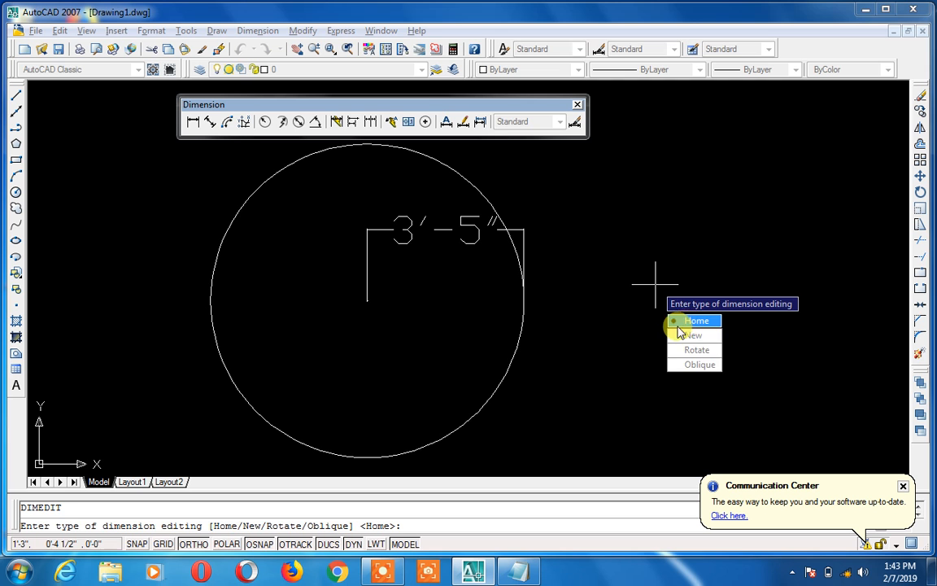
pyautogui.press('Escape')
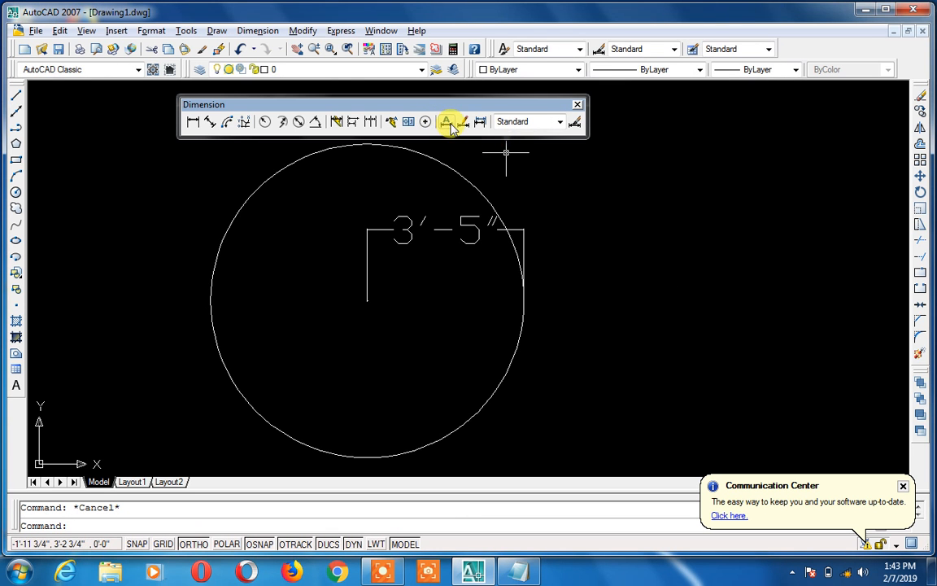
pyautogui.click(447, 123)
pyautogui.press('Escape')
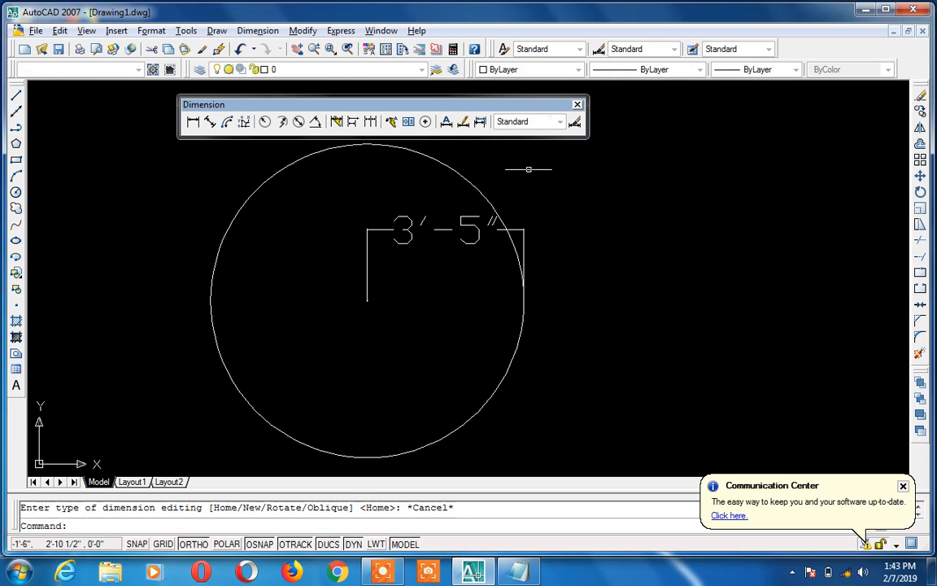
# Insert 3' before the text of the circle's aligned dimension using Dimension Edit's New option, and undo the edit
pyautogui.write('ded')
pyautogui.press('Return')
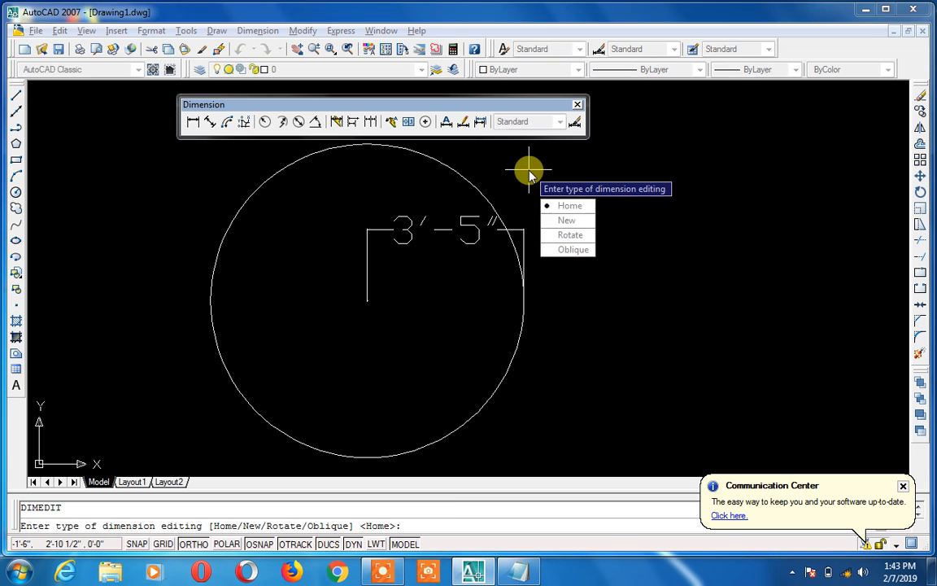
pyautogui.click(570, 221)
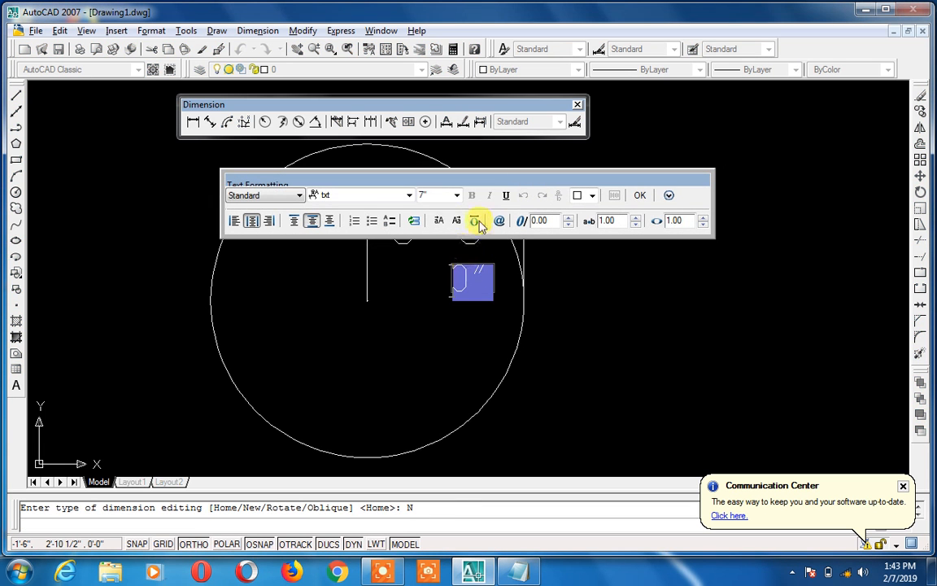
pyautogui.moveTo(496, 184); pyautogui.dragTo(514, 365)
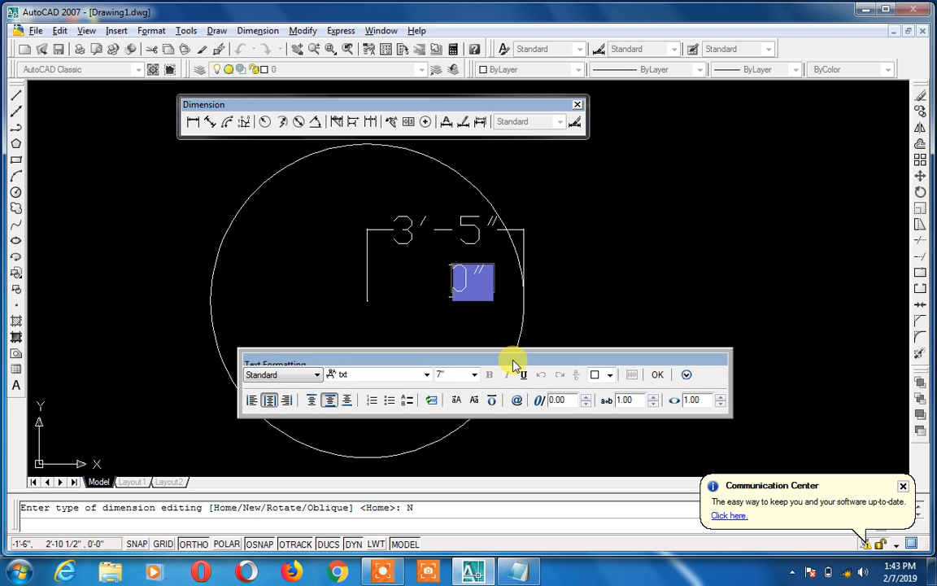
pyautogui.write("3'")
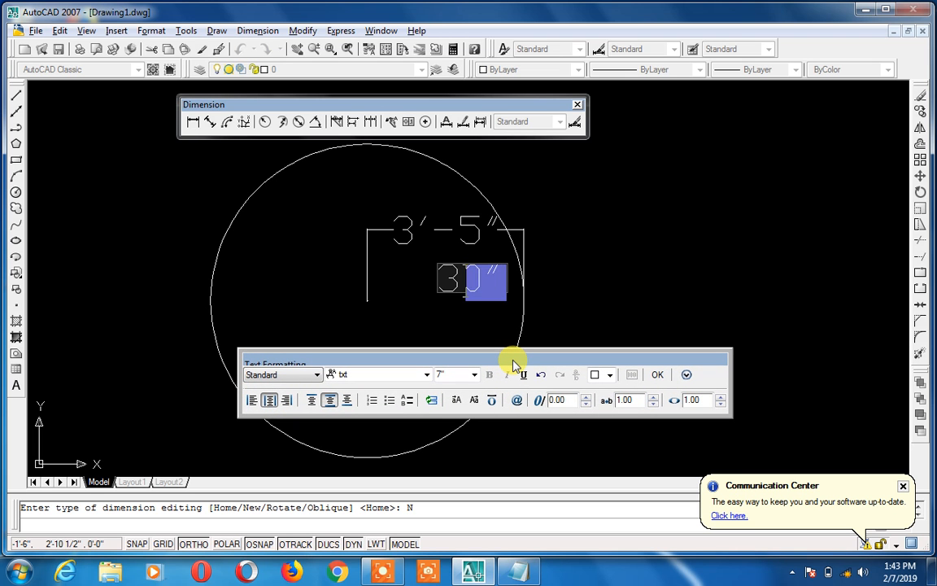
pyautogui.click(656, 374)
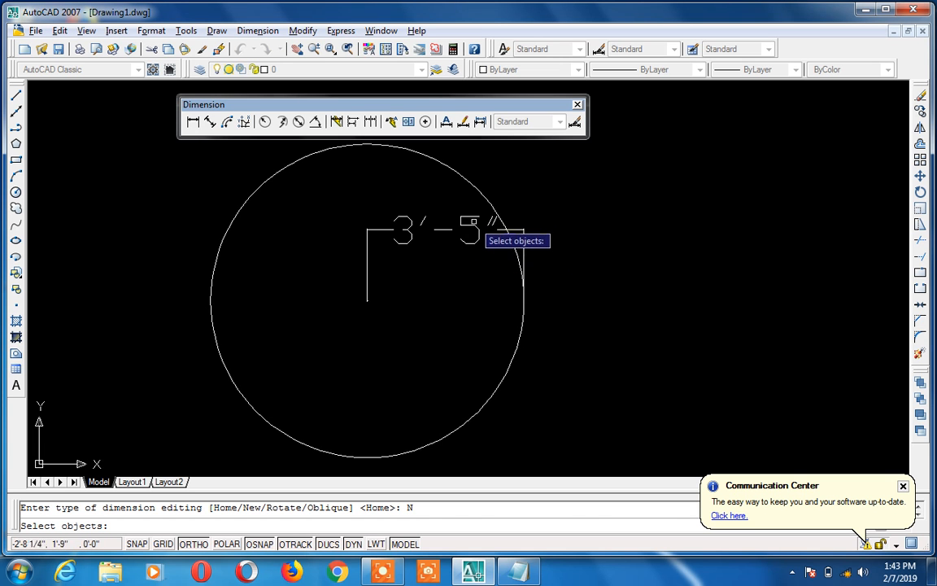
pyautogui.click(473, 223)
pyautogui.press('Return')
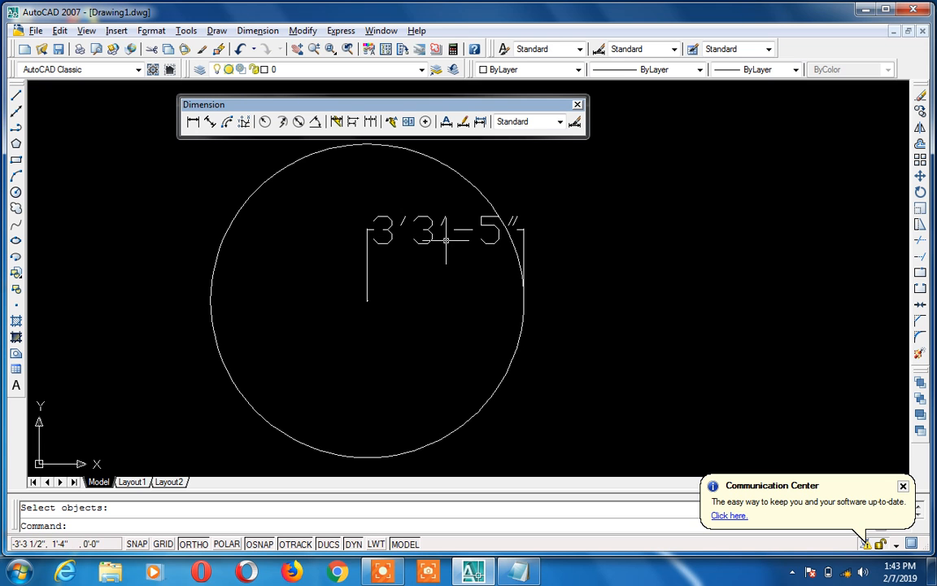
pyautogui.hotkey('ctrl', 'z')
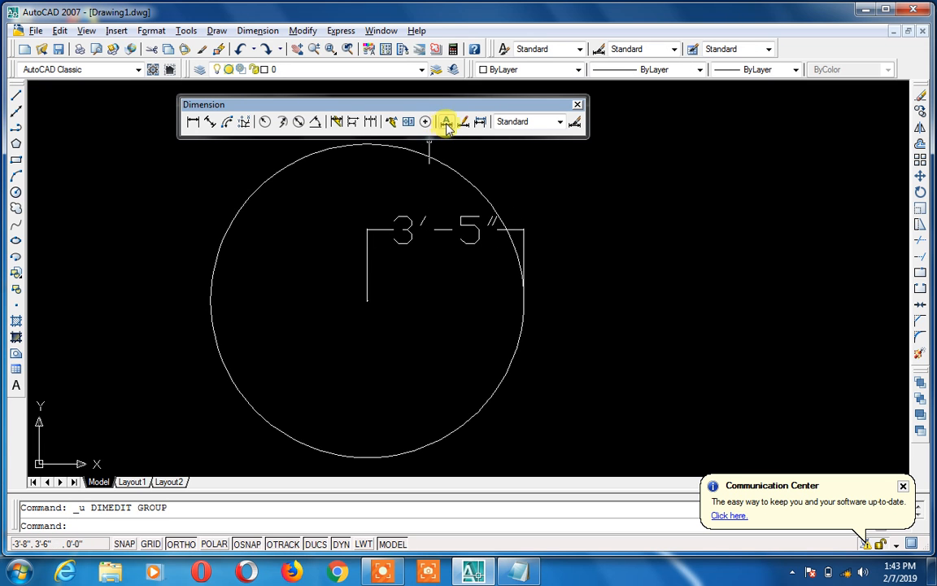
# Insert circle before the text of the circle's aligned dimension using Dimension Edit's New option, and delete that dimension
pyautogui.write('d')
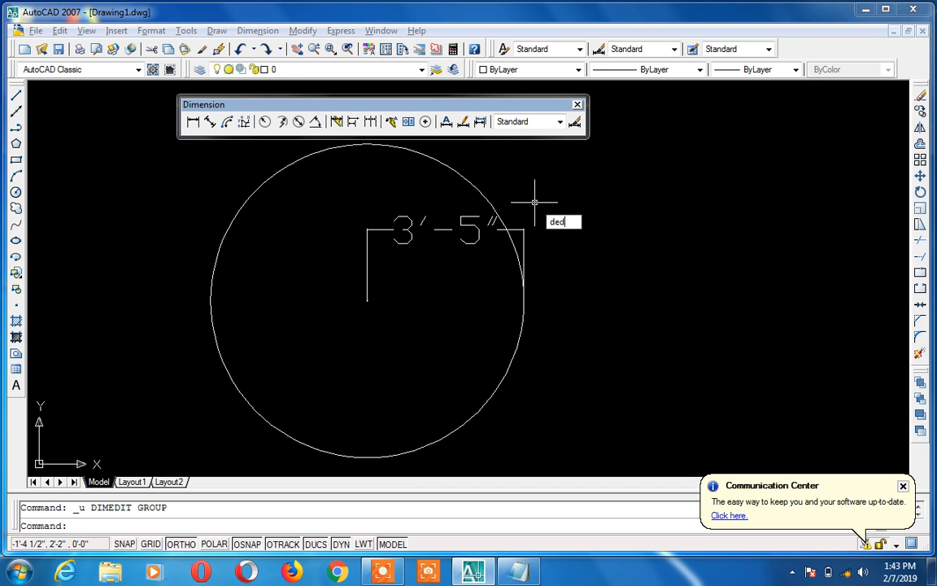
pyautogui.write('ed')
pyautogui.press('Return')
pyautogui.click(557, 250)
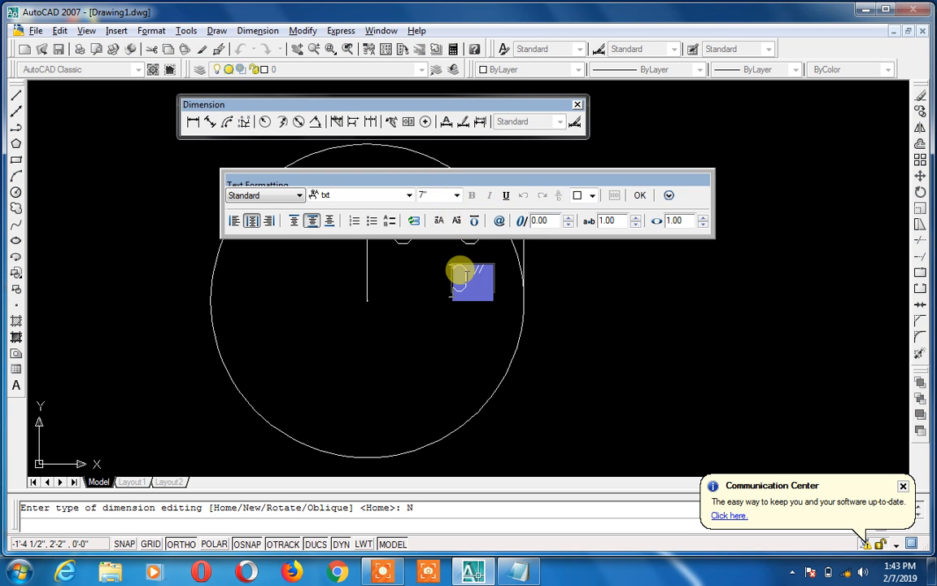
pyautogui.write('%%c')
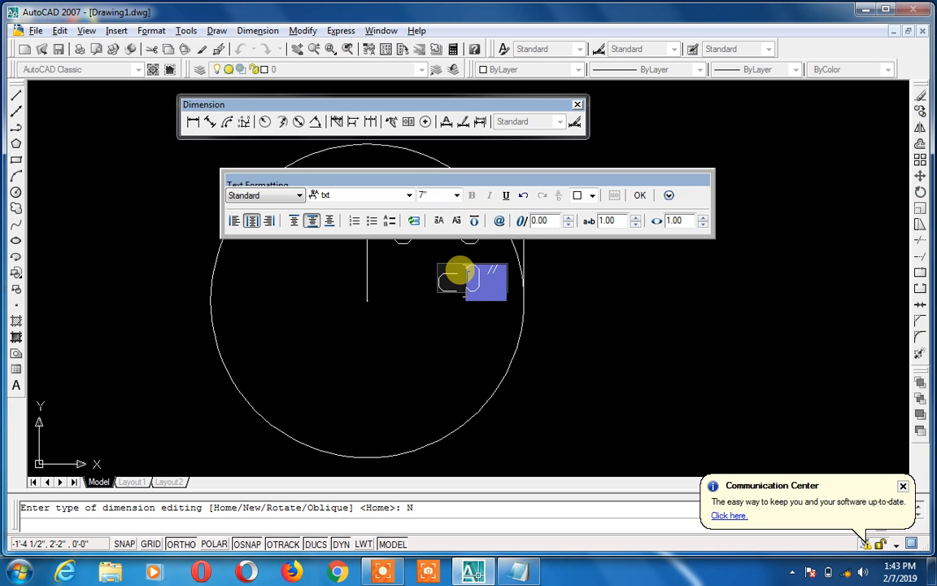
pyautogui.write('ircle')
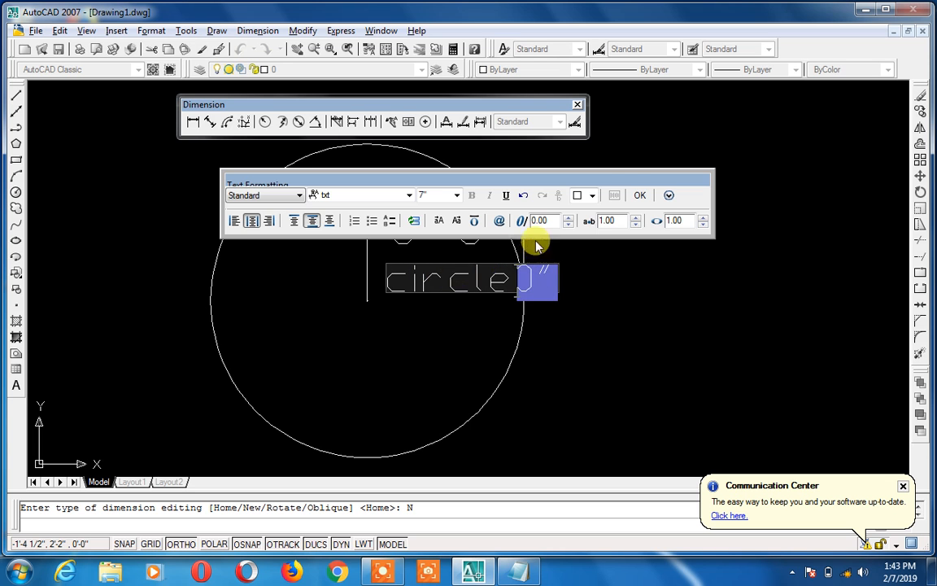
pyautogui.click(639, 195)
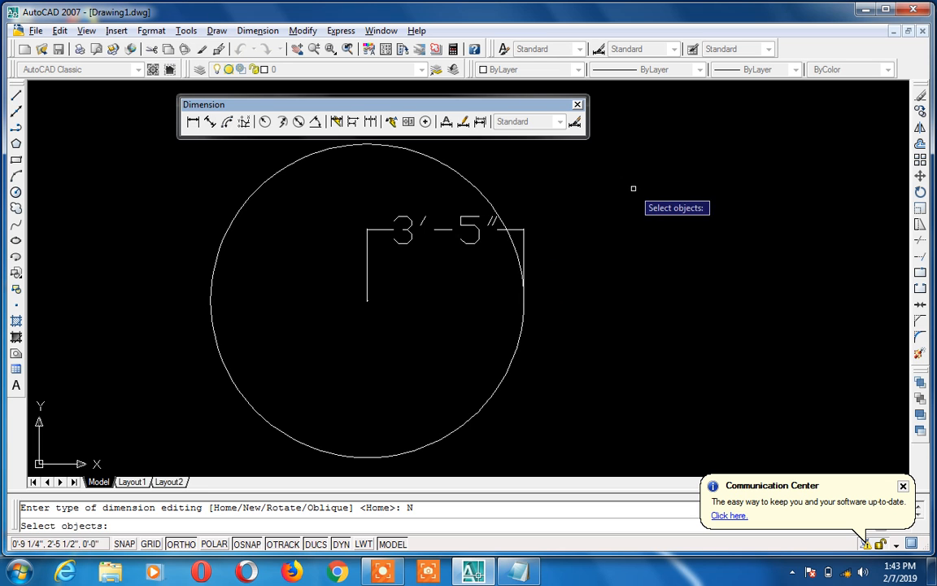
pyautogui.click(470, 226)
pyautogui.press('Return')
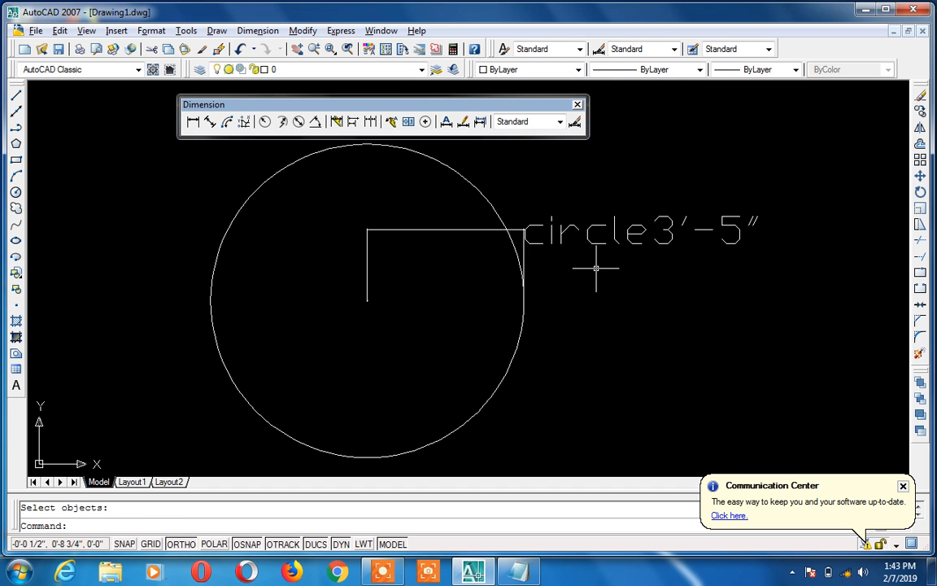
pyautogui.click(634, 233)
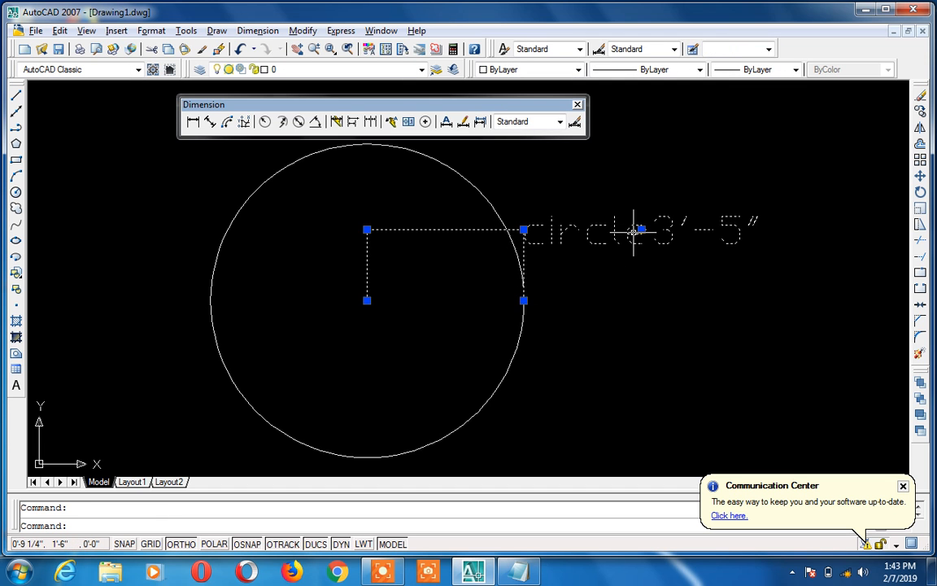
pyautogui.press('Delete')
pyautogui.write('ded')
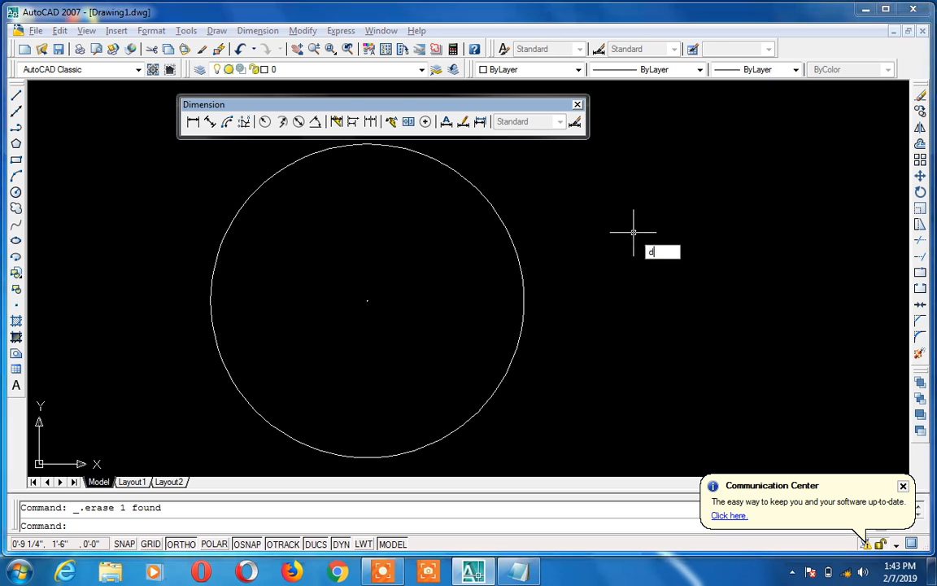
pyautogui.press('Return')
pyautogui.click(669, 283)
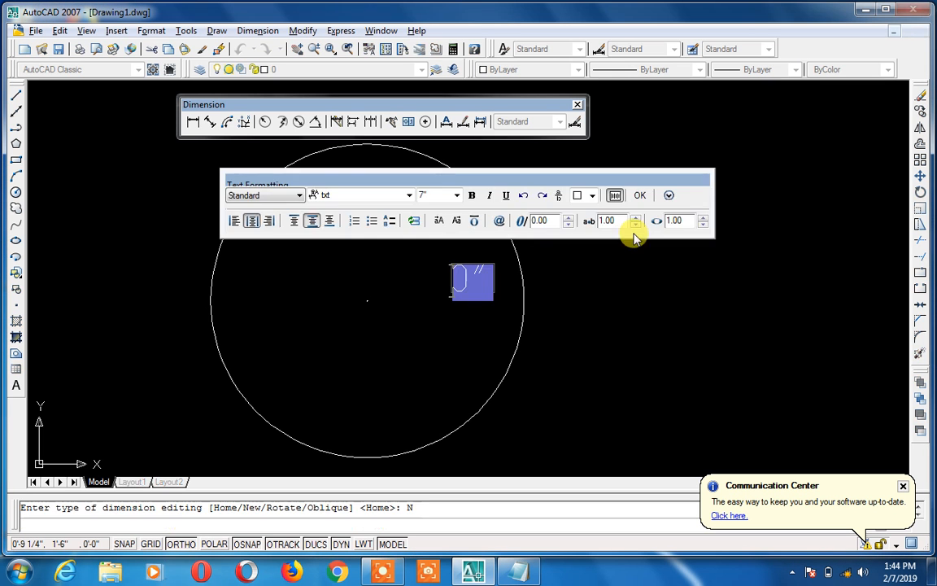
pyautogui.press('Escape')
# Add an aligned dimension from the circle's center to its right quadrant, with the dimension line lying along the radius
pyautogui.write('dal')
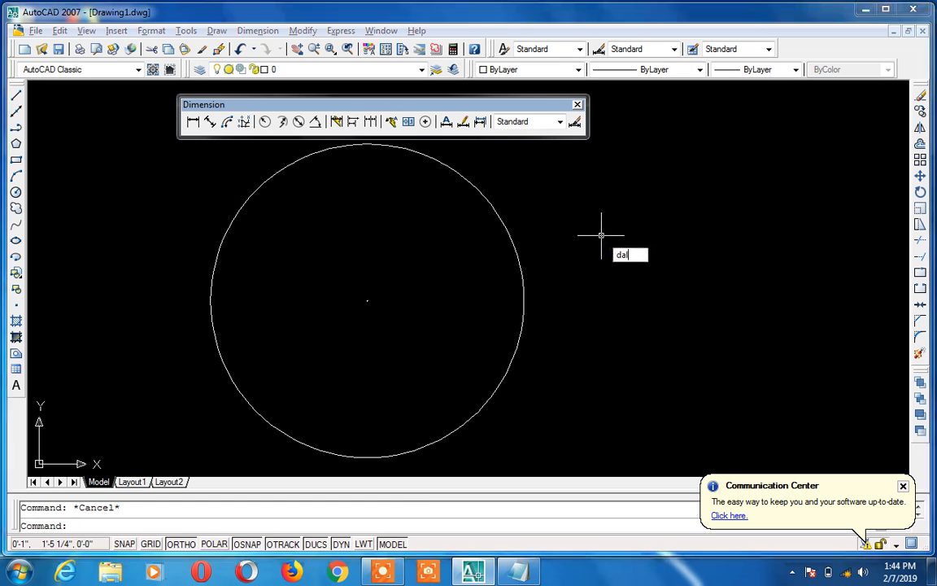
pyautogui.press('Return')
pyautogui.click(367, 300)
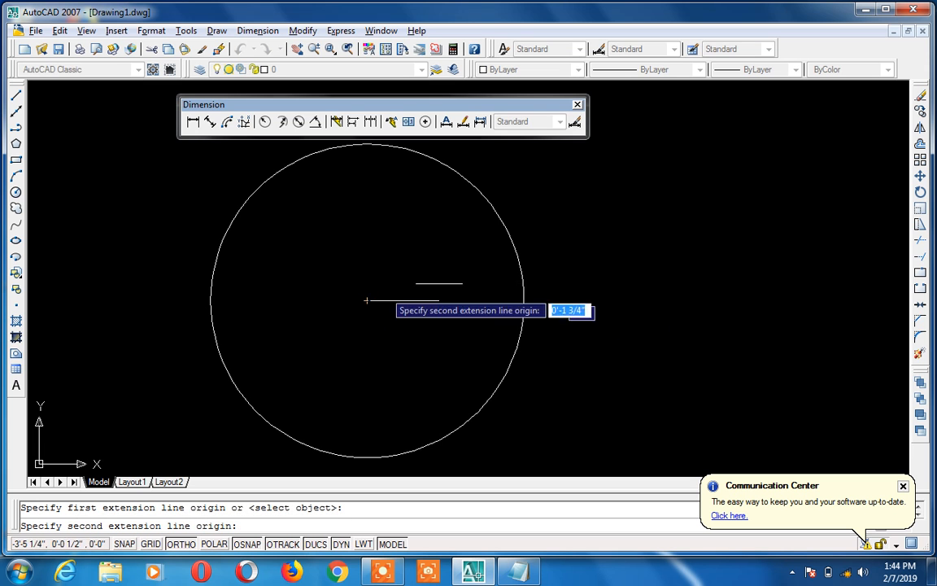
pyautogui.click(523, 300)
pyautogui.click(523, 300)
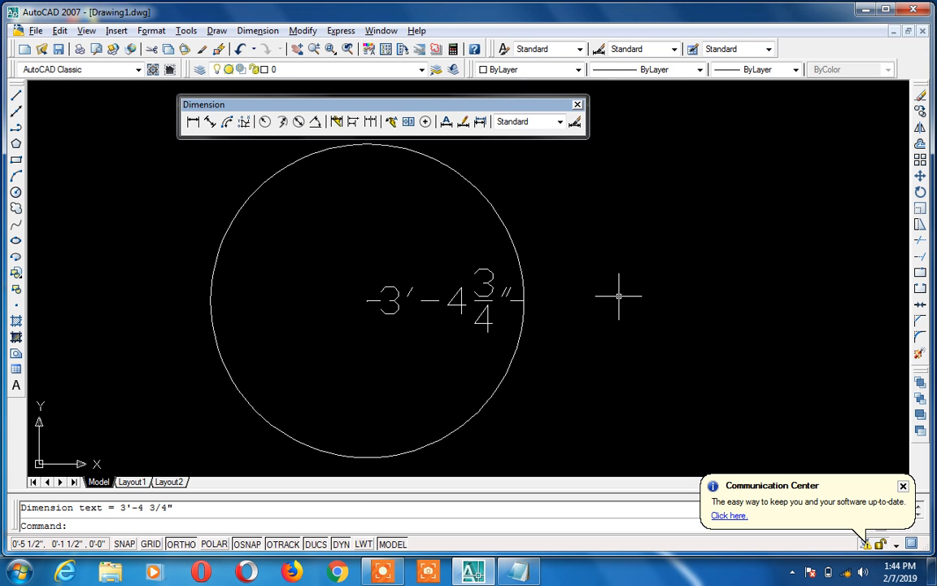
# Replace the text of the radius's aligned dimension with abc5' using Dimension Edit's New option
pyautogui.write('ded')
pyautogui.press('Return')
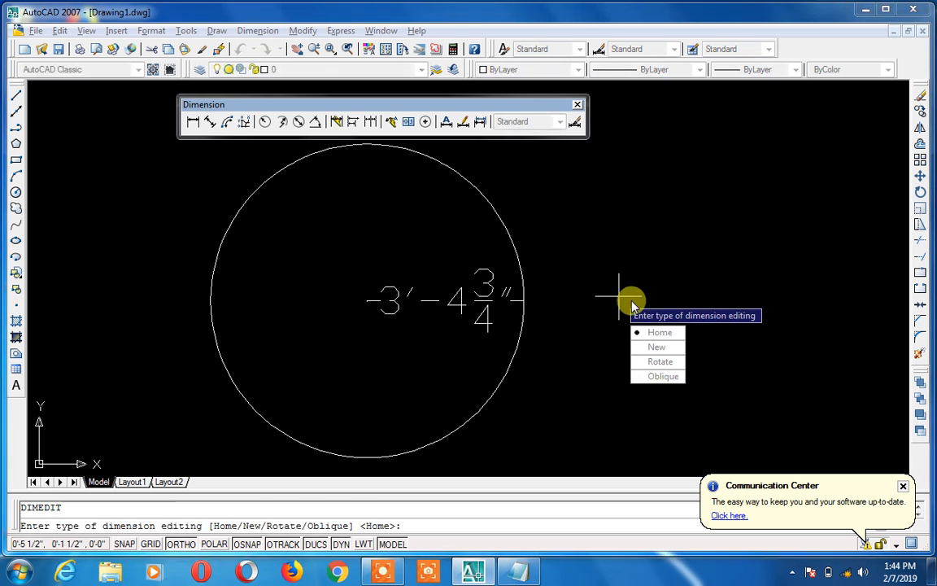
pyautogui.click(655, 346)
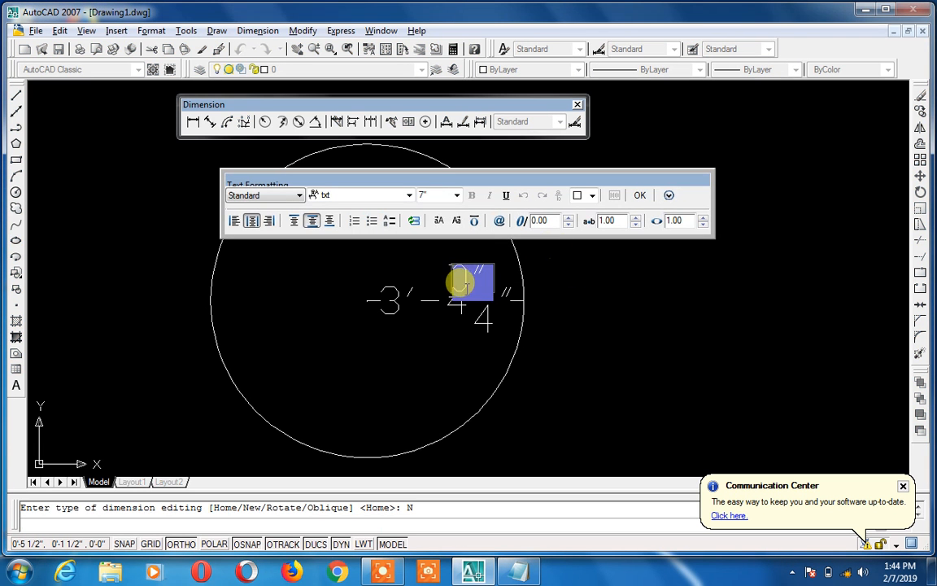
pyautogui.write('abc')
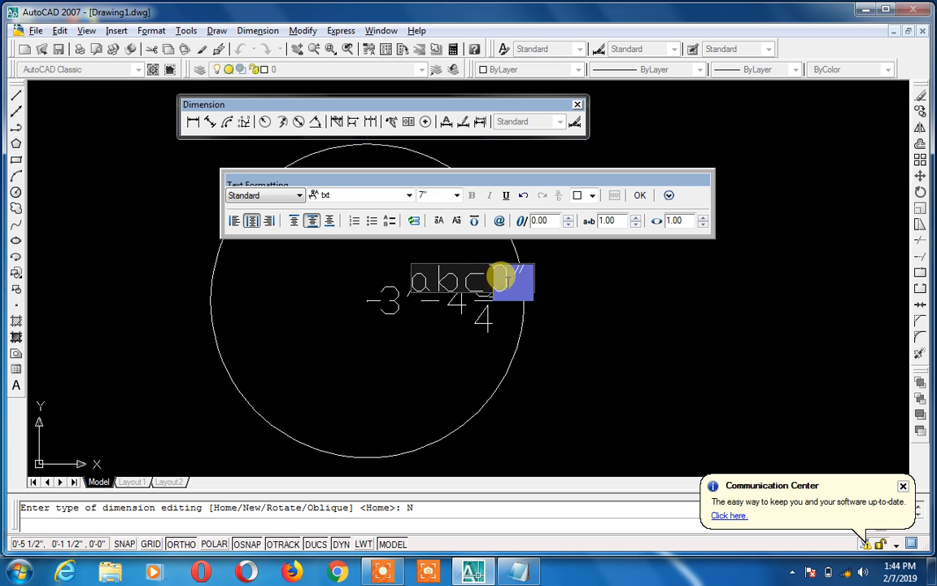
pyautogui.press('Delete')
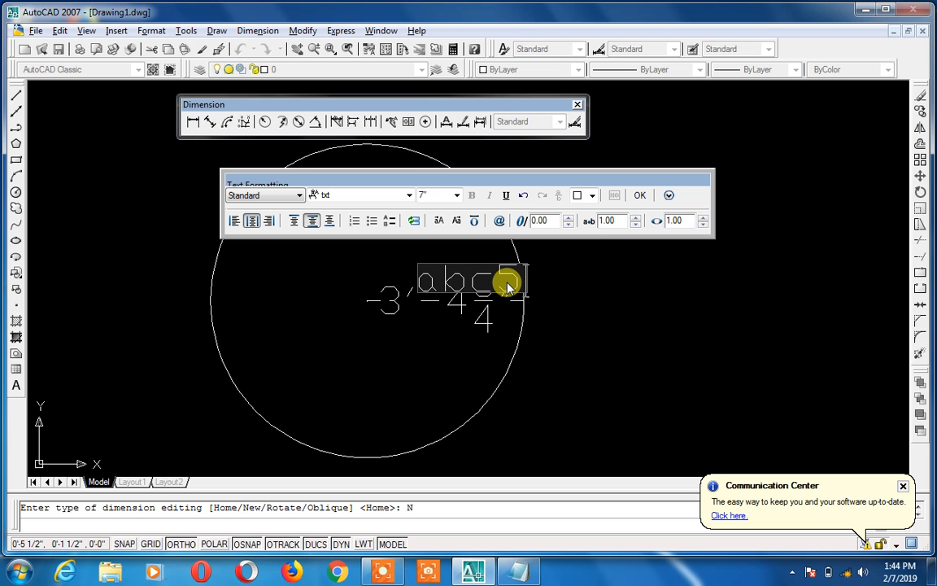
pyautogui.write("5'")
pyautogui.click(639, 196)
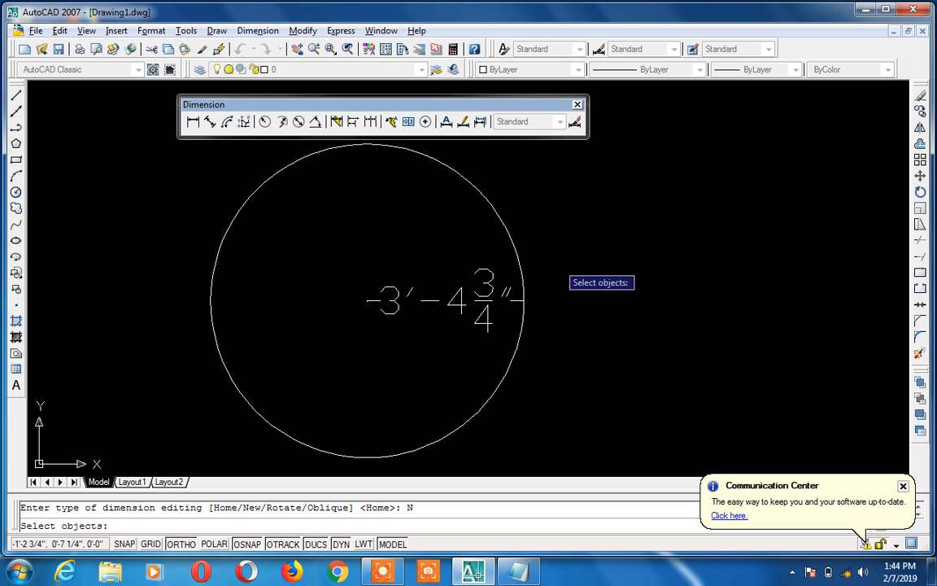
pyautogui.click(501, 298)
pyautogui.press('Return')
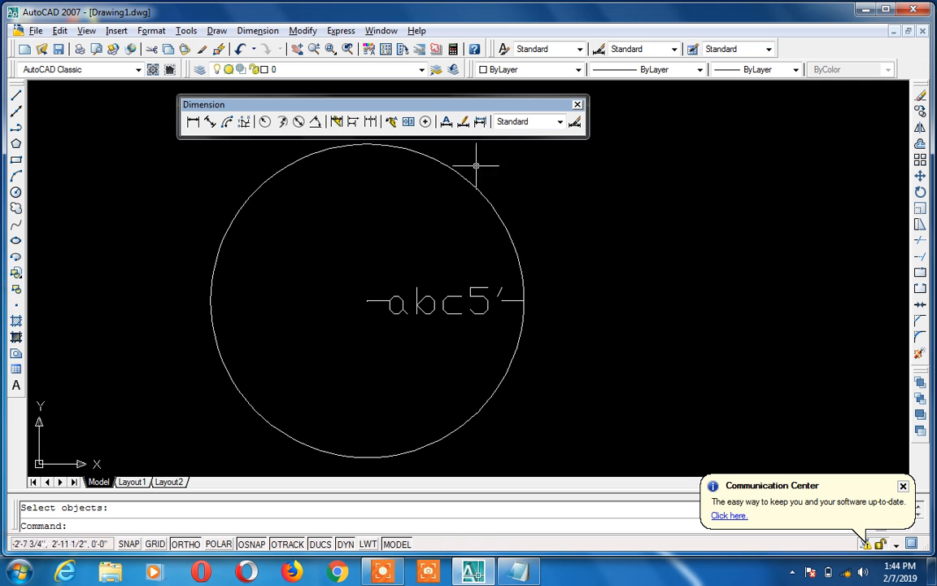
# Move the abc5' dimension text along the radius onto the circle's right edge using Dimension Text Edit
pyautogui.click(463, 124)
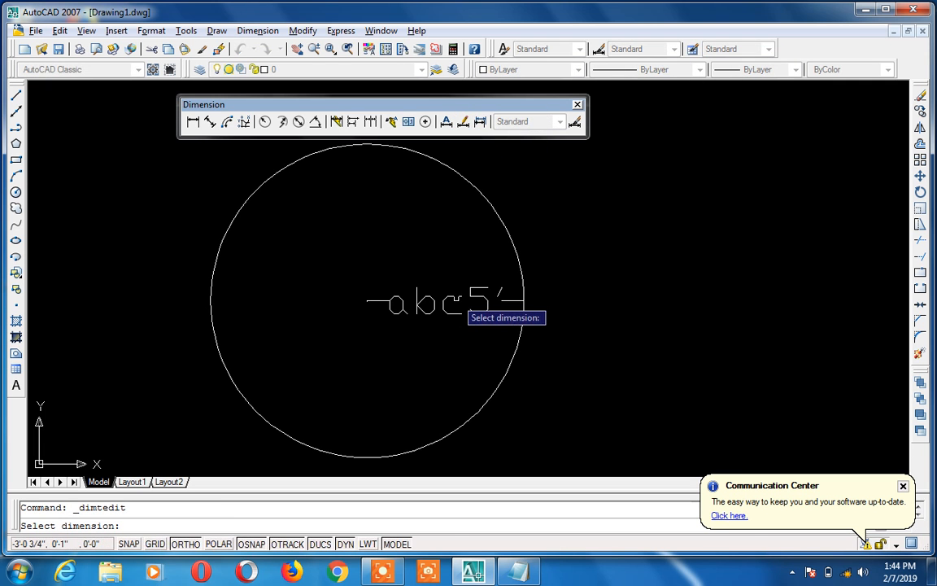
pyautogui.click(457, 300)
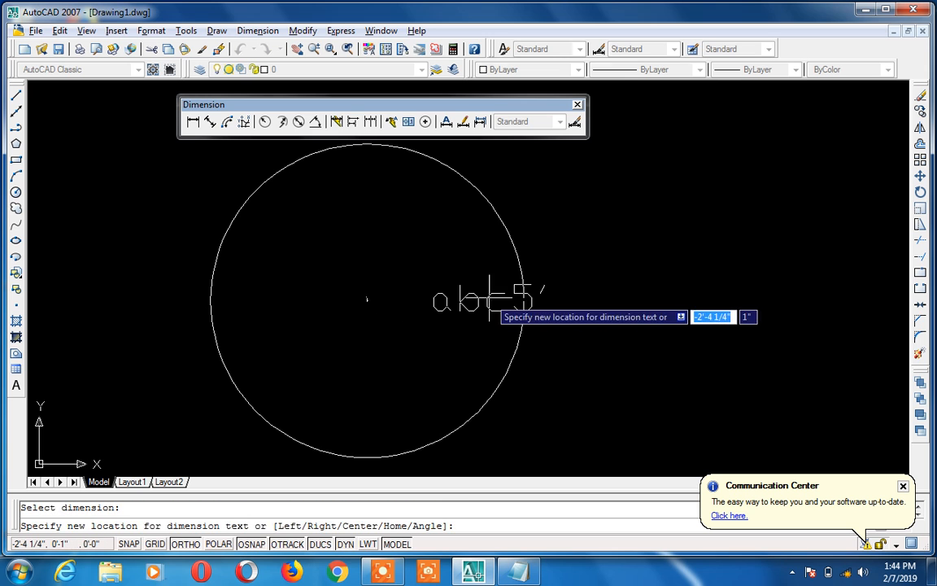
pyautogui.click(489, 299)
pyautogui.press('Escape')
# Draw a line about 8'-8" long sloping down to the right beside the circle, with Ortho turned off
pyautogui.write('l')
pyautogui.press('Return')
pyautogui.click(582, 175)
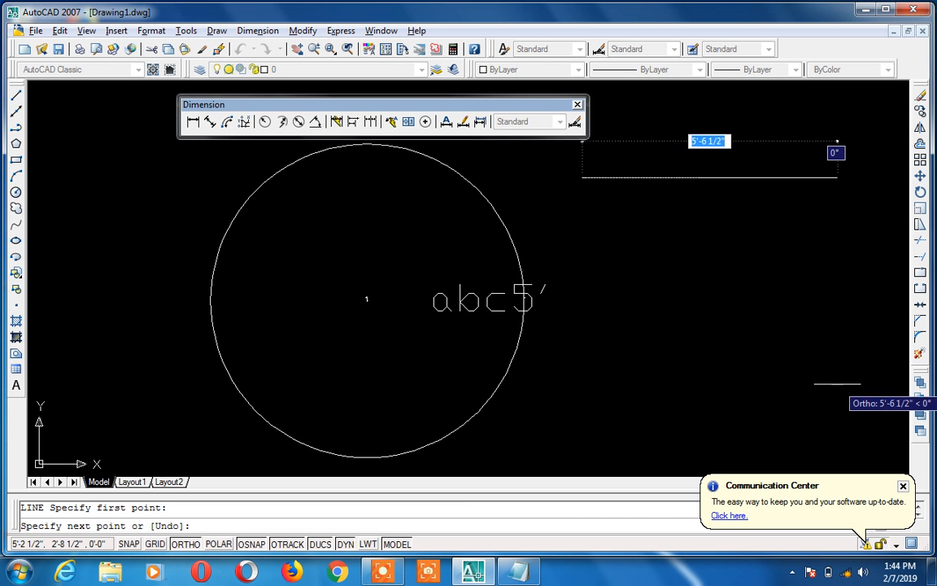
pyautogui.press('F8')
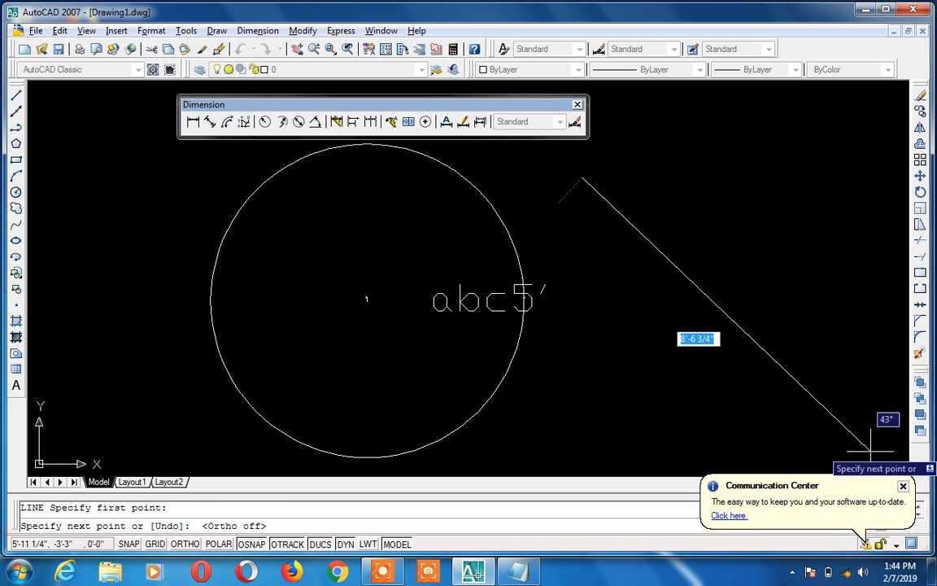
pyautogui.click(872, 452)
pyautogui.press('Escape')
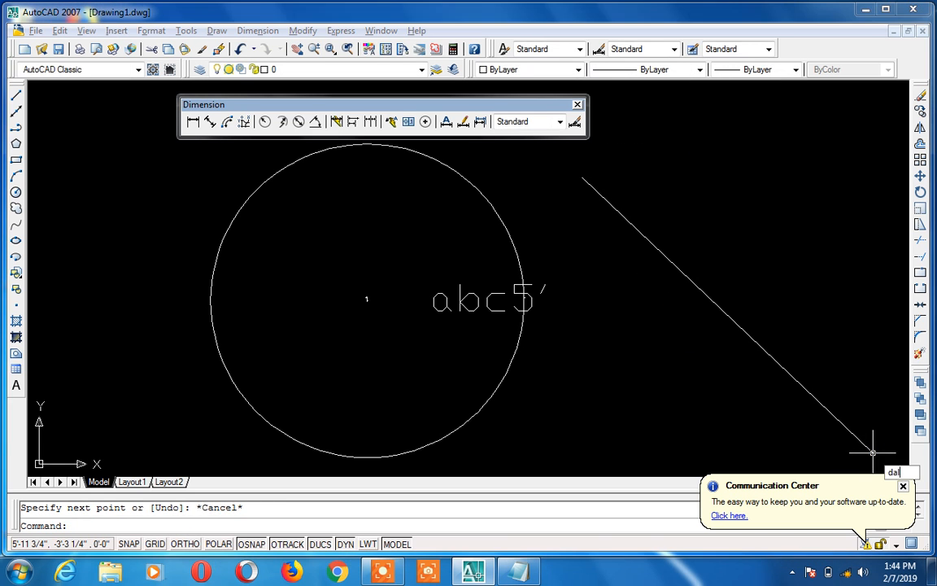
# Add an aligned dimension to the sloping line, placing the dimension line above and to its right
pyautogui.write('dli')
pyautogui.press('Return')
pyautogui.press('Return')
pyautogui.click(868, 450)
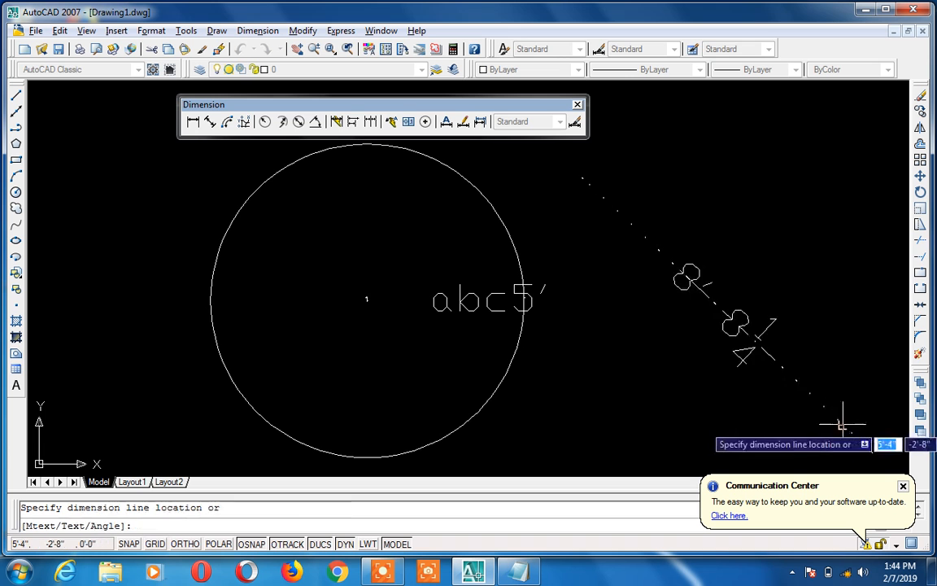
pyautogui.click(860, 359)
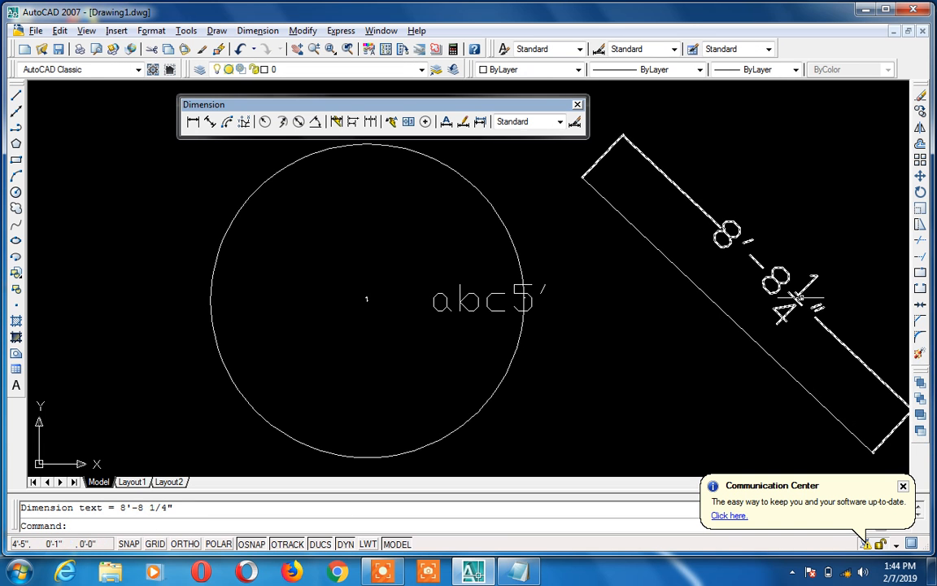
# Move the sloping line's dimension text toward the upper end of its dimension line using Dimension Text Edit
pyautogui.click(462, 129)
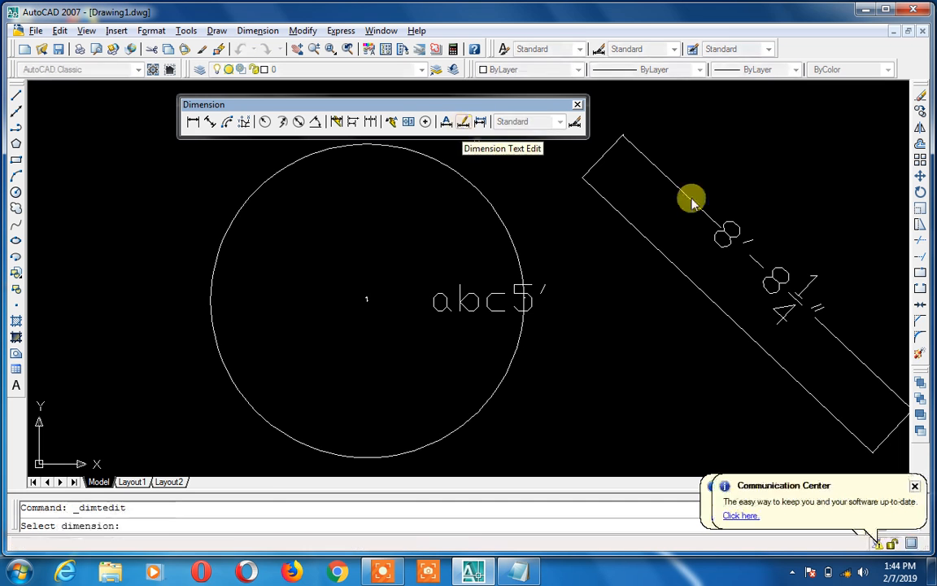
pyautogui.click(753, 257)
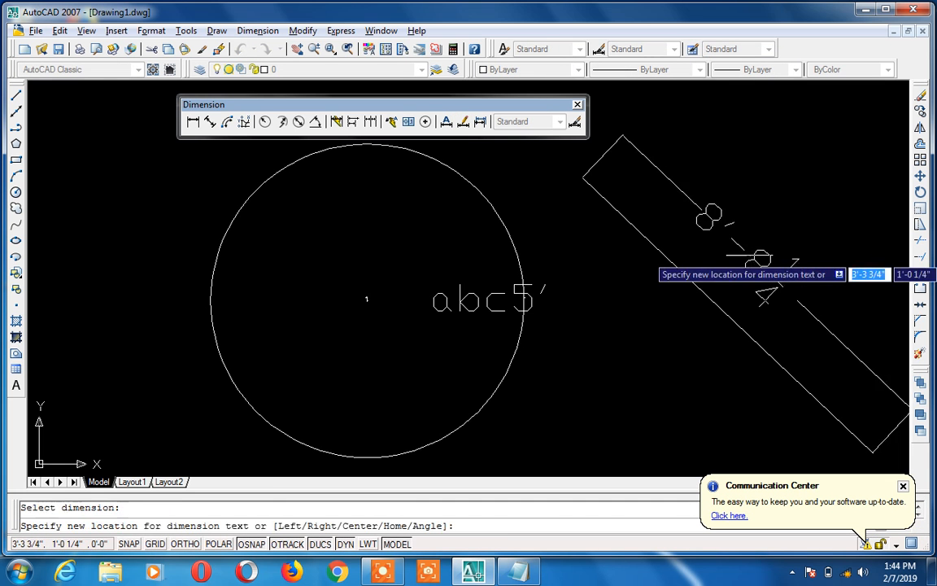
pyautogui.click(713, 213)
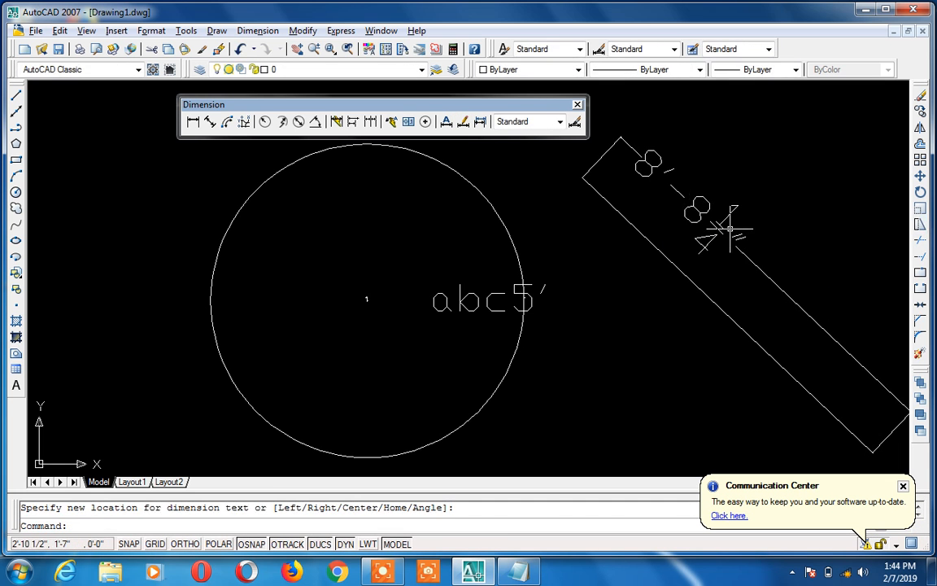
pyautogui.click(731, 231)
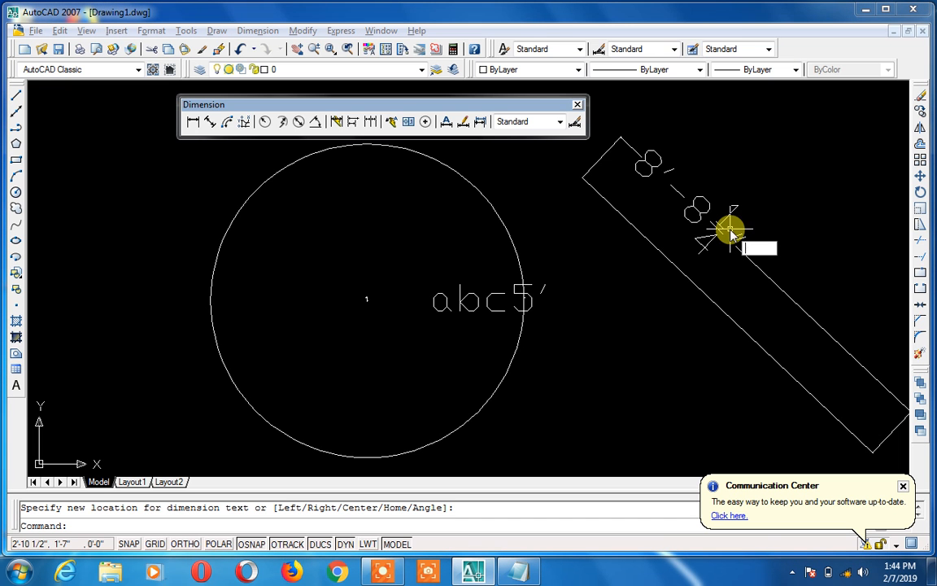
pyautogui.write('ded')
pyautogui.press('Return')
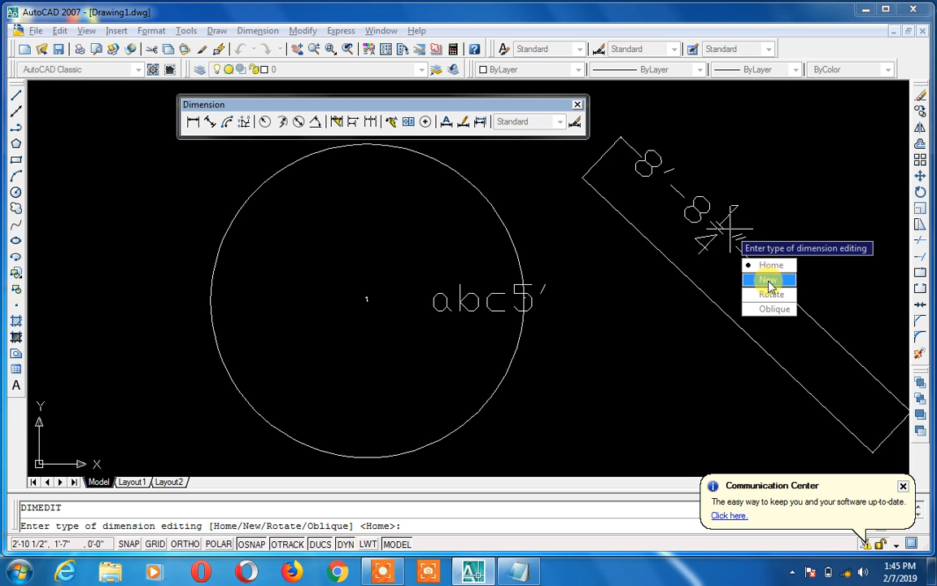
pyautogui.press('Escape')
pyautogui.click(719, 229)
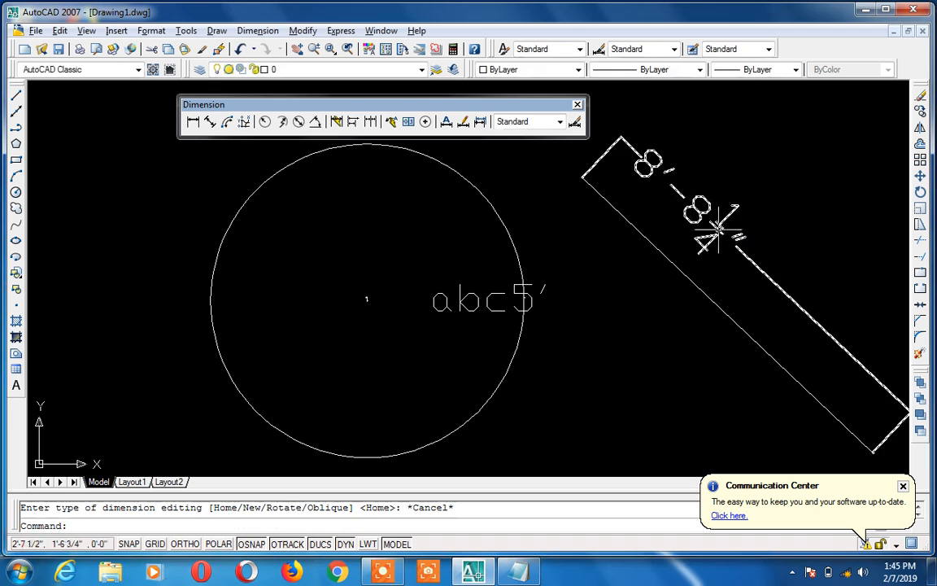
# Move the sloping line's dimension text toward its lower end and farther out from the line using Dimension Text Edit
pyautogui.click(481, 116)
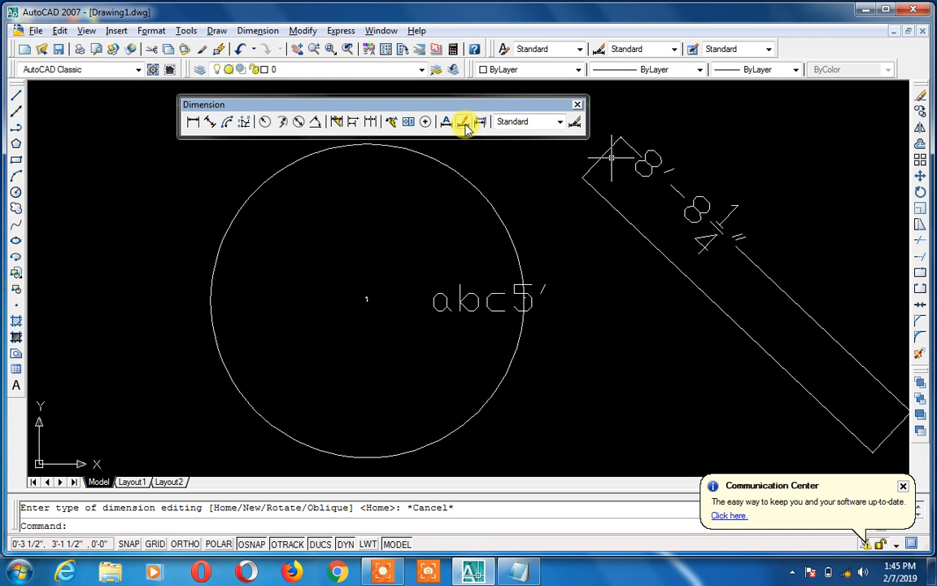
pyautogui.click(464, 122)
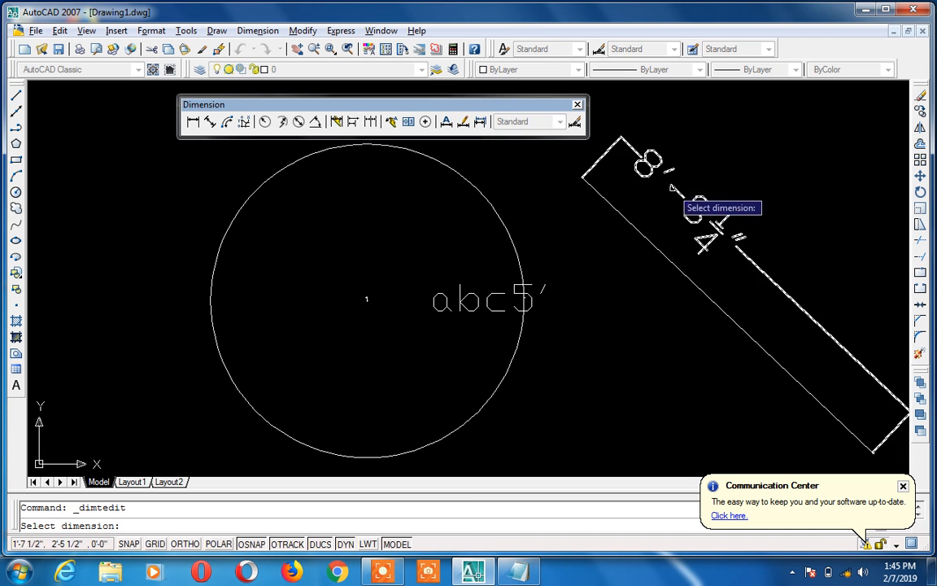
pyautogui.click(672, 188)
pyautogui.click(858, 310)
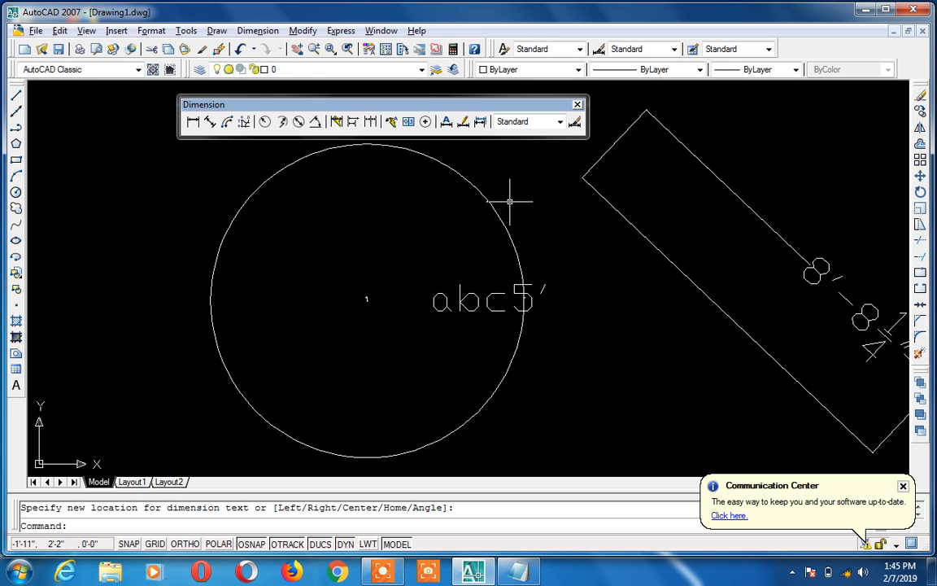
pyautogui.write('ded')
pyautogui.press('Return')
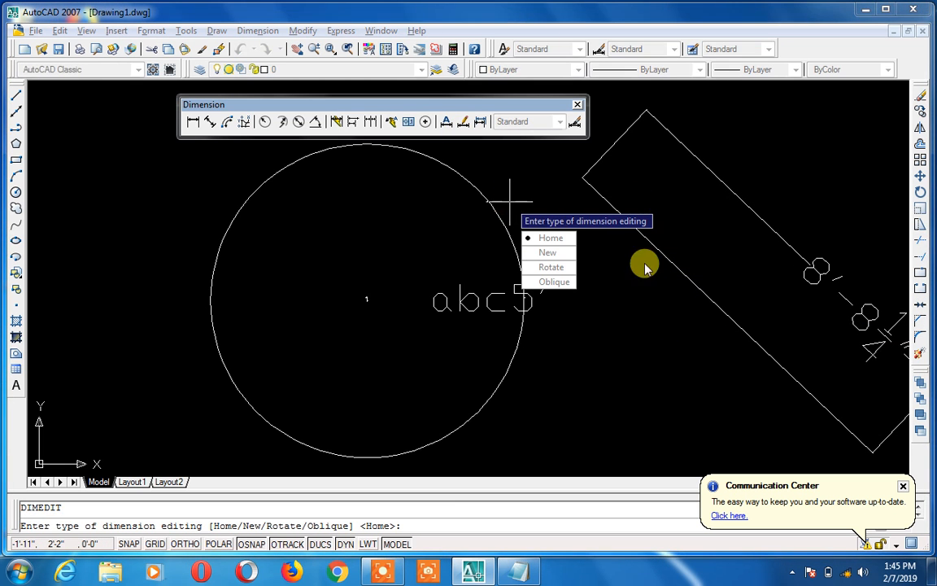
pyautogui.press('Escape')
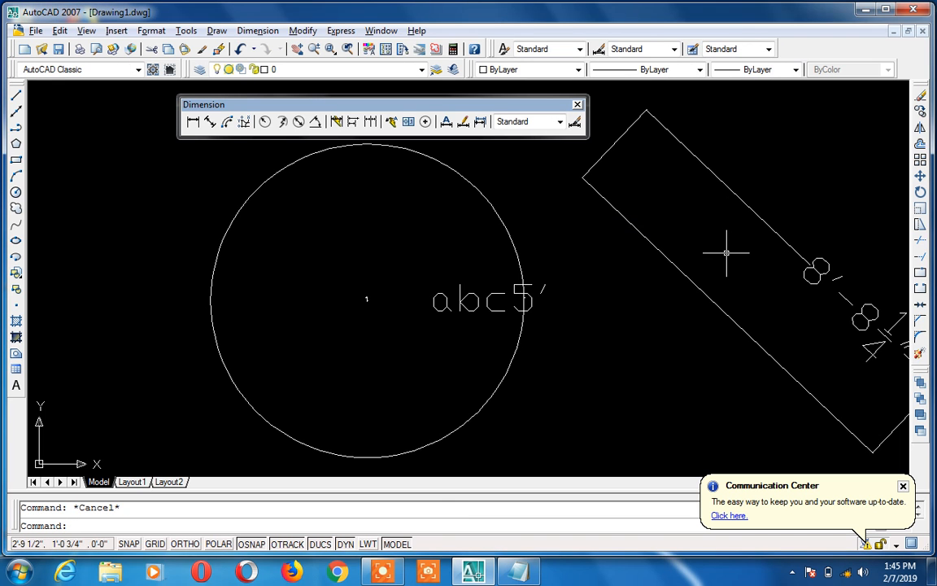
# Return the sloping line's dimension text to its default position using the Home option of Dimension Edit (ded)
pyautogui.write('ded')
pyautogui.press('Return')
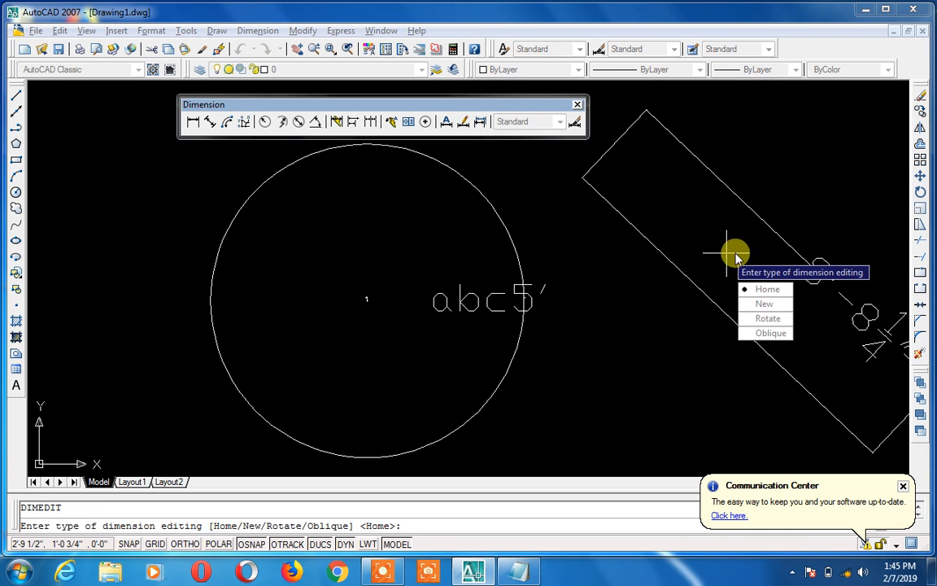
pyautogui.click(769, 303)
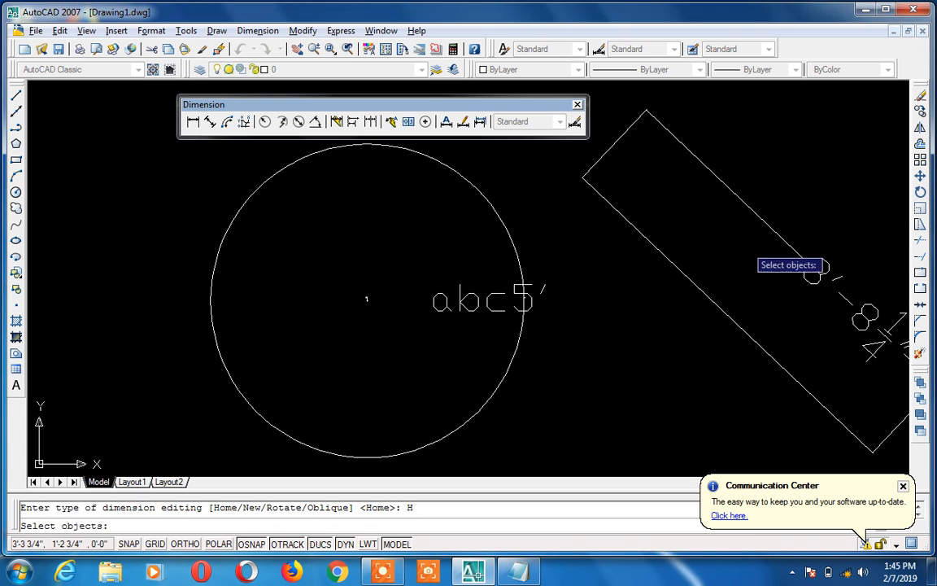
pyautogui.click(784, 238)
pyautogui.press('Return')
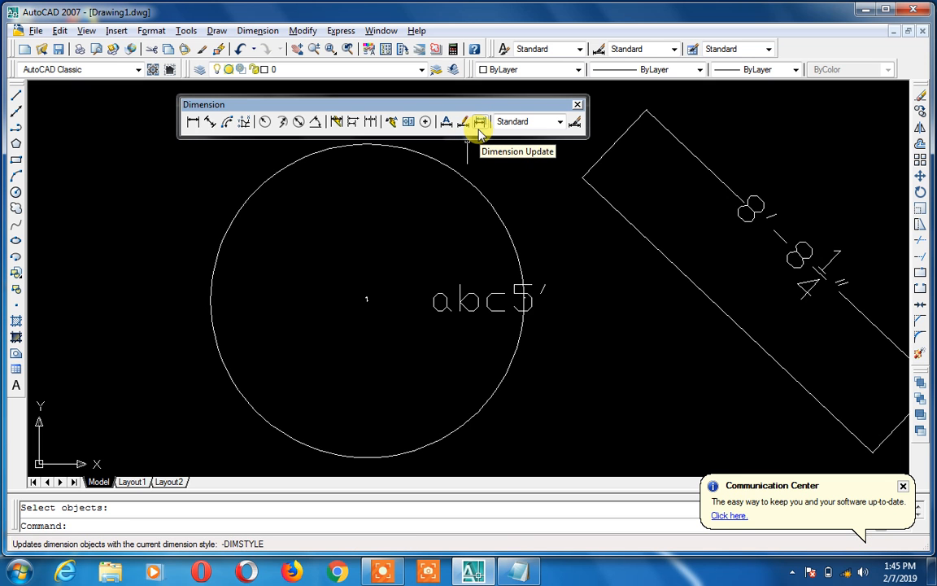
# Apply Dimension Update to the sloping line's aligned dimension with the Standard style current
pyautogui.click(480, 122)
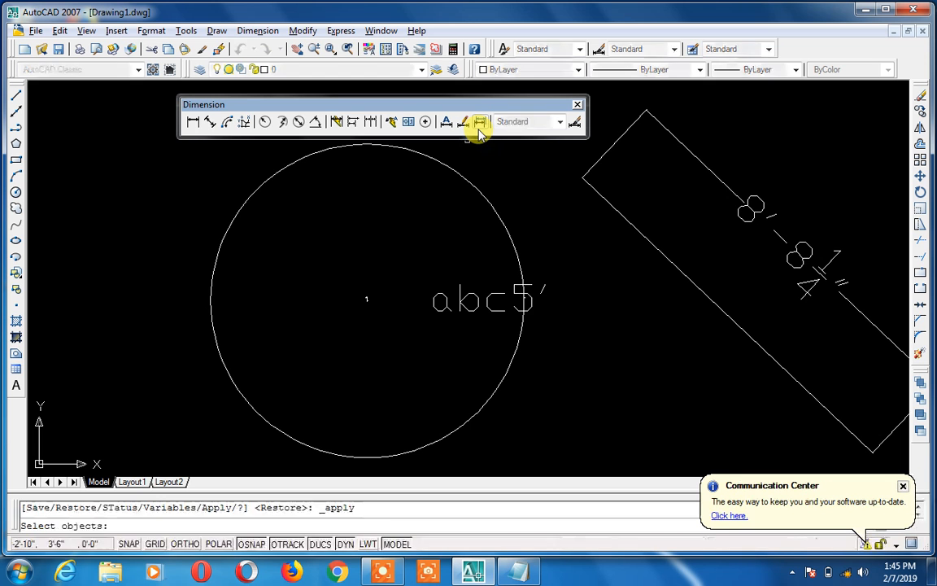
pyautogui.click(685, 145)
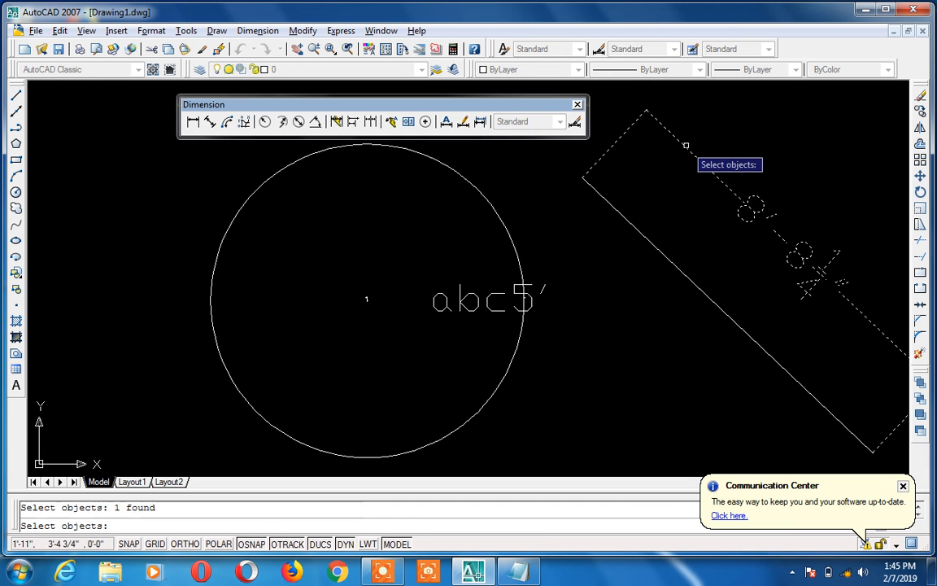
pyautogui.press('Return')
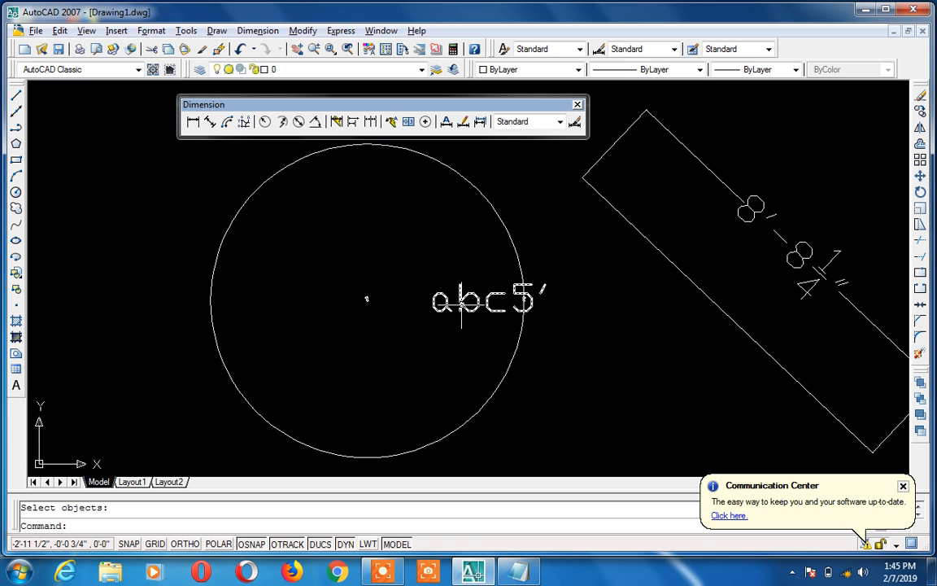
# Open the Dimension Style Manager and examine the Standard style's primary unit settings without changing them
pyautogui.write('d')
pyautogui.press('Return')
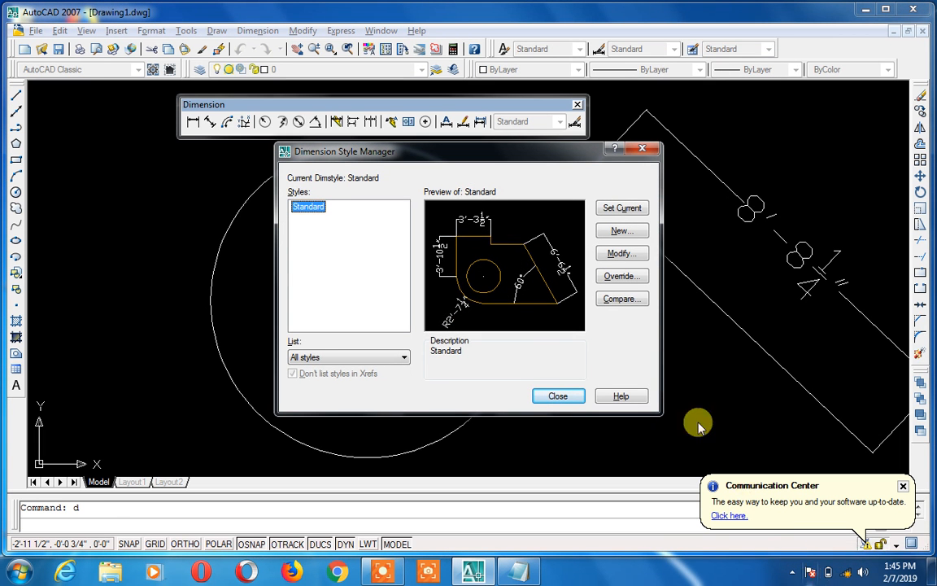
pyautogui.click(622, 255)
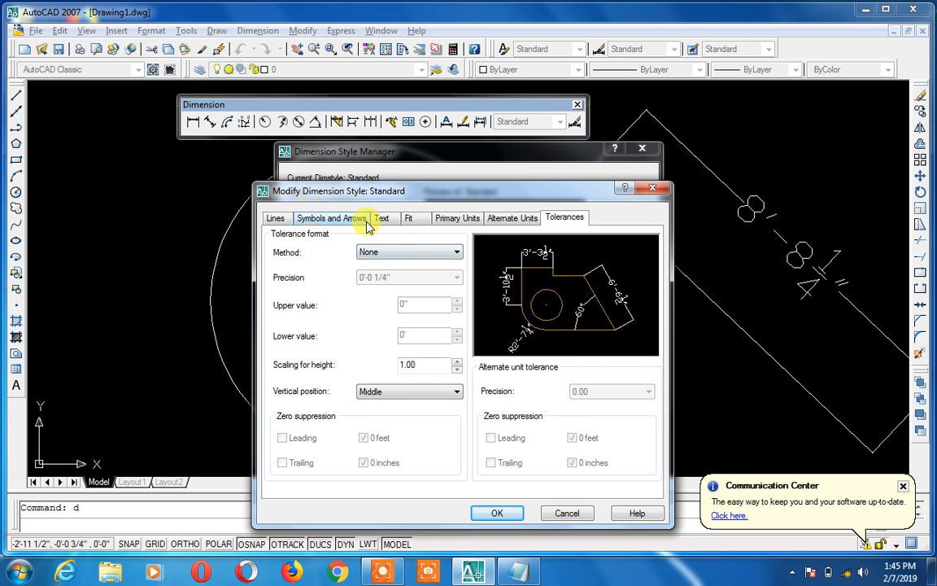
pyautogui.click(460, 220)
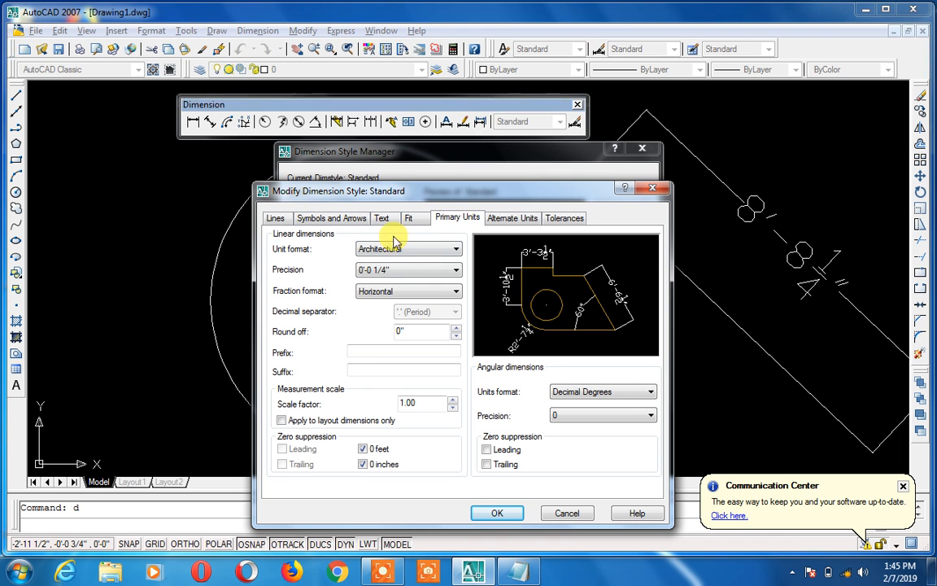
pyautogui.click(651, 191)
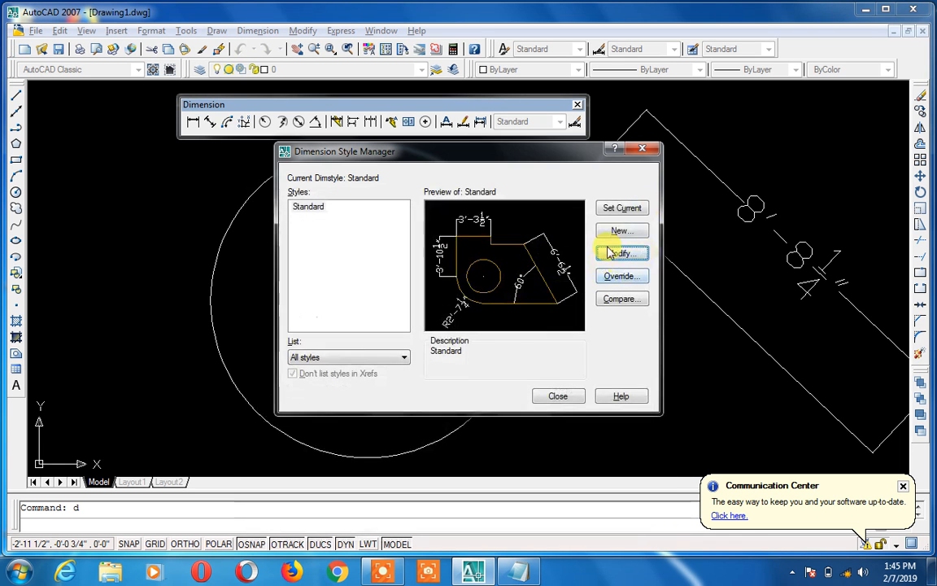
# Start a new dimension style named abc, based on Standard and used for all dimensions
pyautogui.click(616, 231)
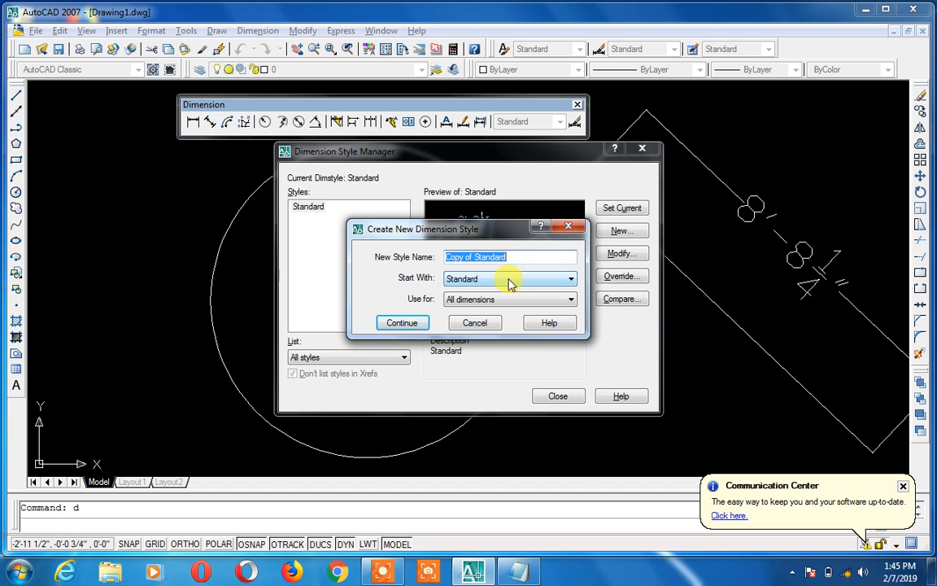
pyautogui.write('abc')
pyautogui.click(402, 323)
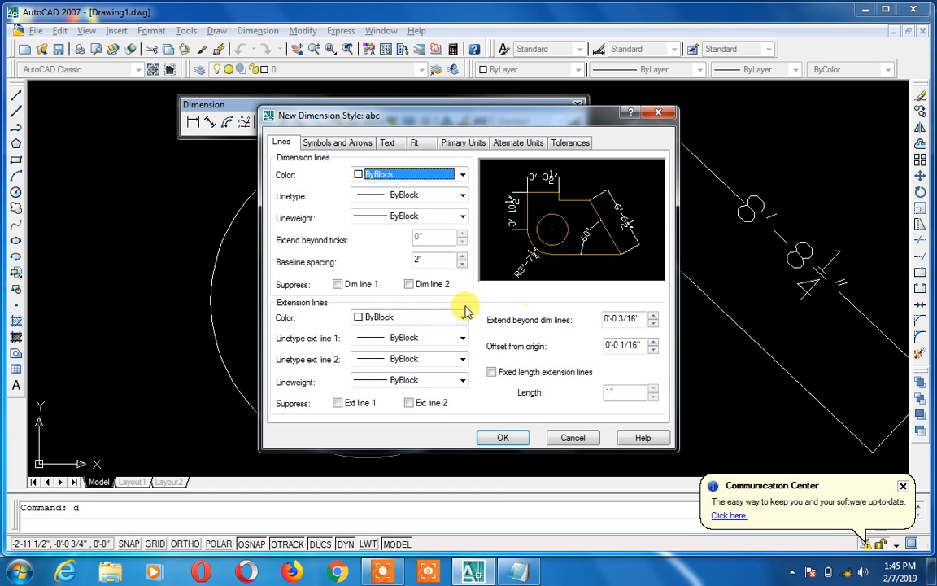
# Set the abc style's text height to 2, save the style and close the Dimension Style Manager
pyautogui.click(467, 143)
pyautogui.click(424, 196)
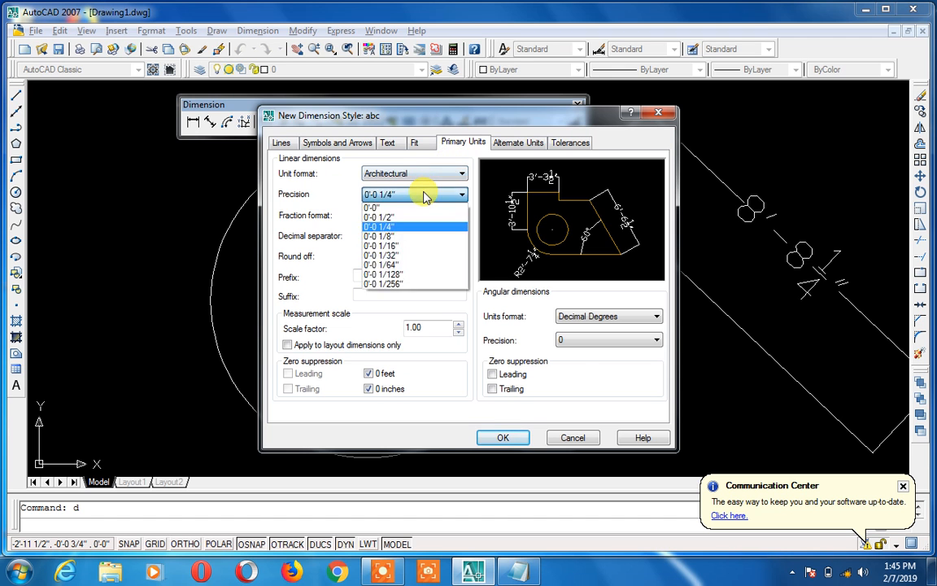
pyautogui.click(409, 193)
pyautogui.click(389, 143)
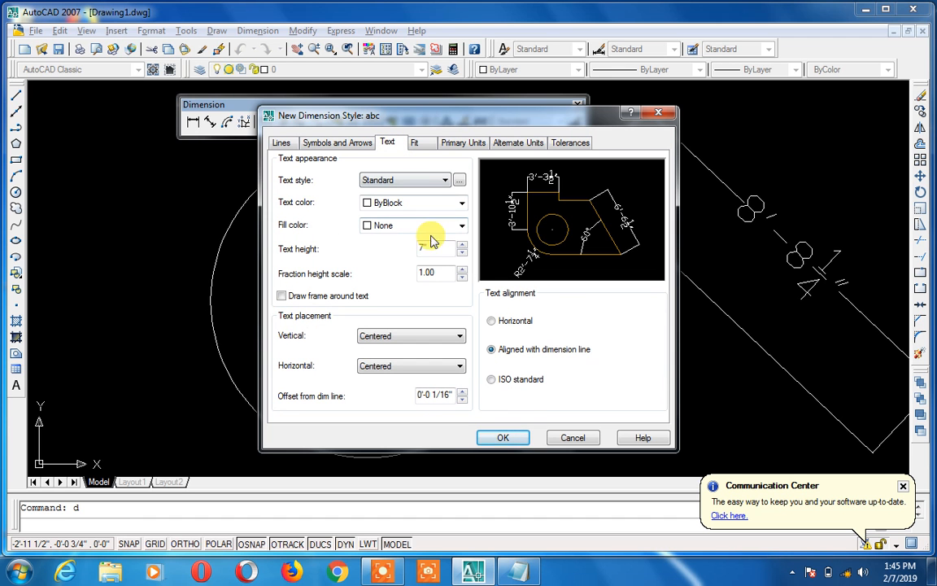
pyautogui.moveTo(435, 247); pyautogui.dragTo(413, 259)
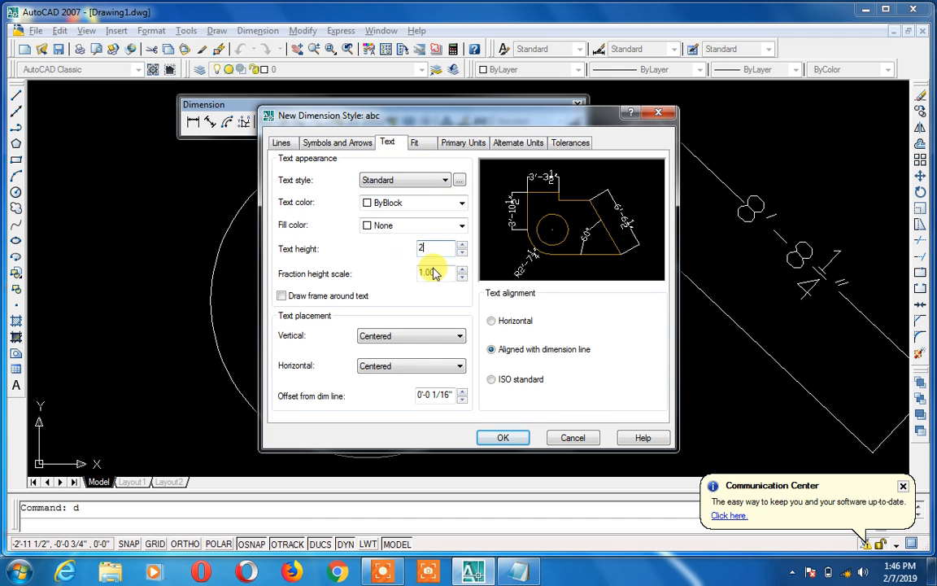
pyautogui.write('2')
pyautogui.click(502, 437)
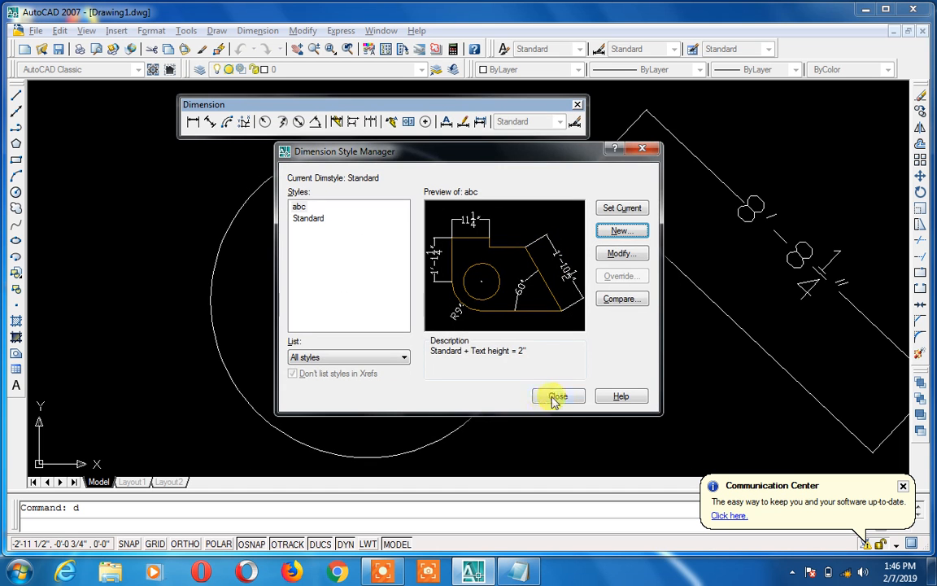
pyautogui.click(557, 397)
# Make abc the current dimension style and apply it to the sloping line's dimension with Dimension Update
pyautogui.click(544, 124)
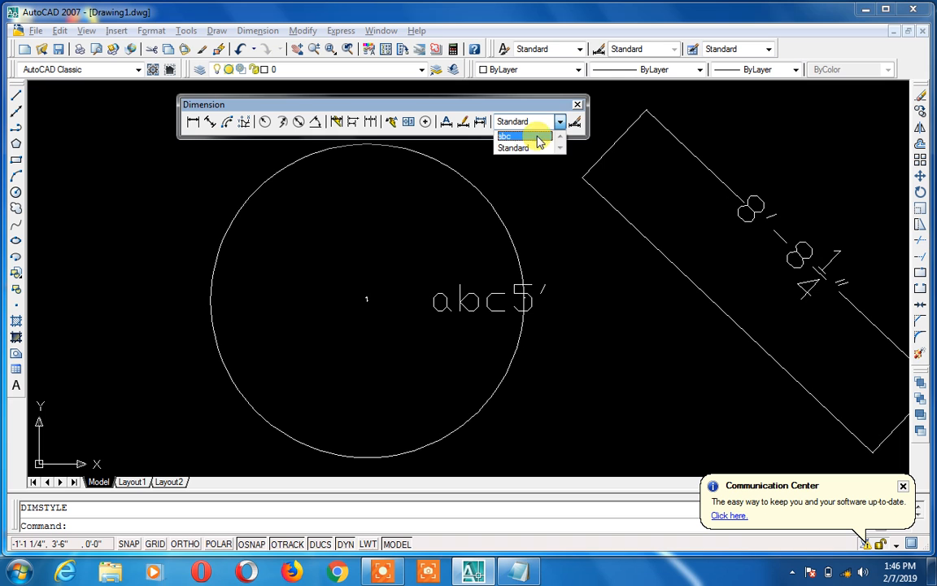
pyautogui.click(537, 135)
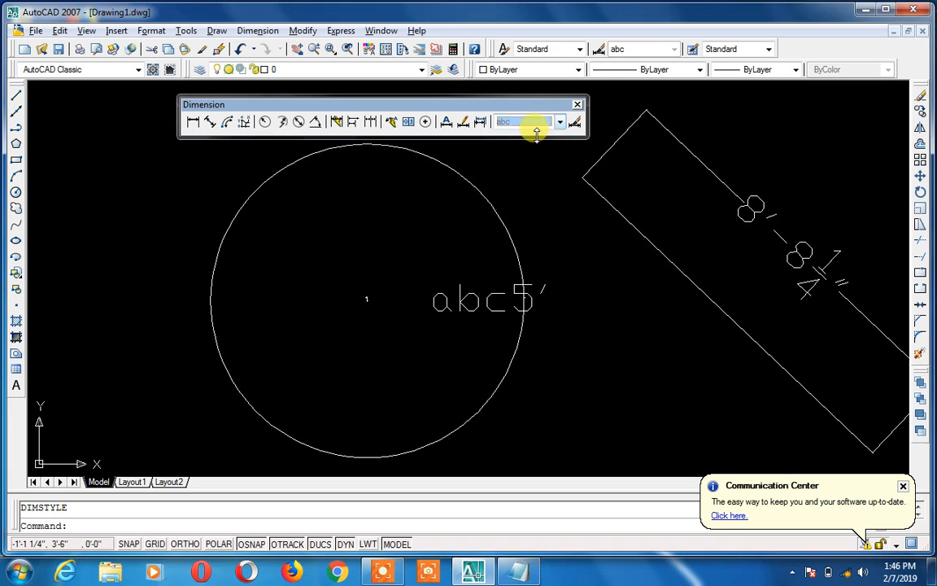
pyautogui.click(480, 121)
pyautogui.click(747, 213)
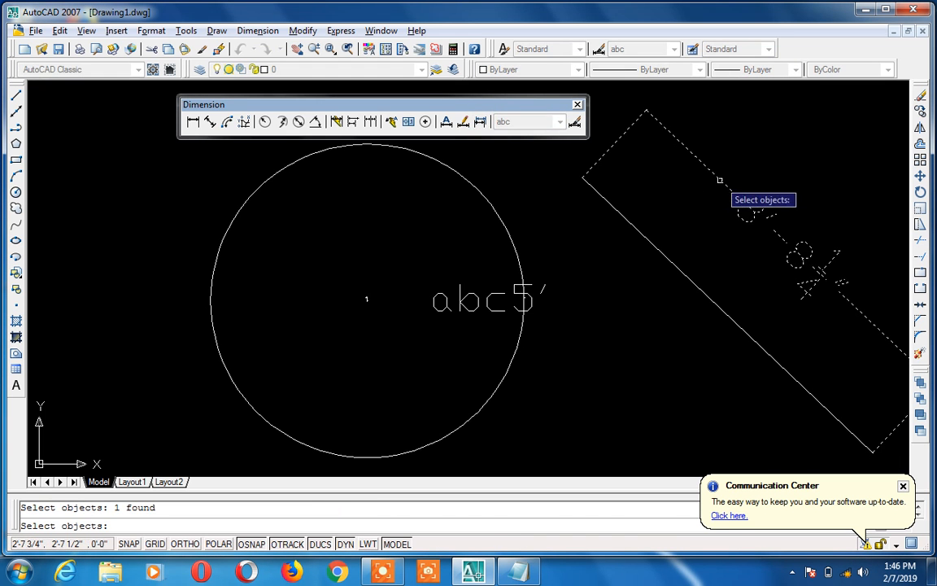
pyautogui.press('Return')
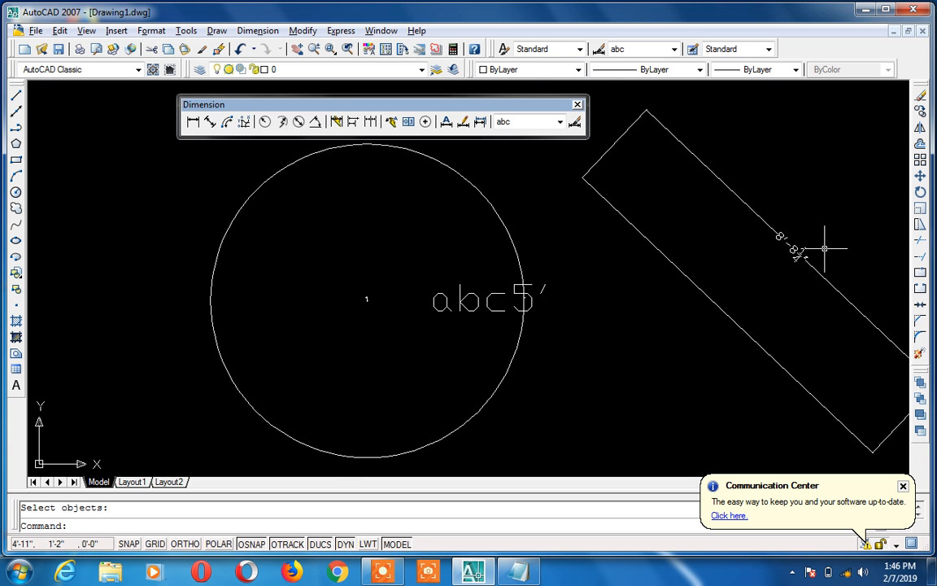
# Inspect the updated dimension text up close and view the abc style in the Dimension Style Manager
pyautogui.scroll(5, 824, 248)
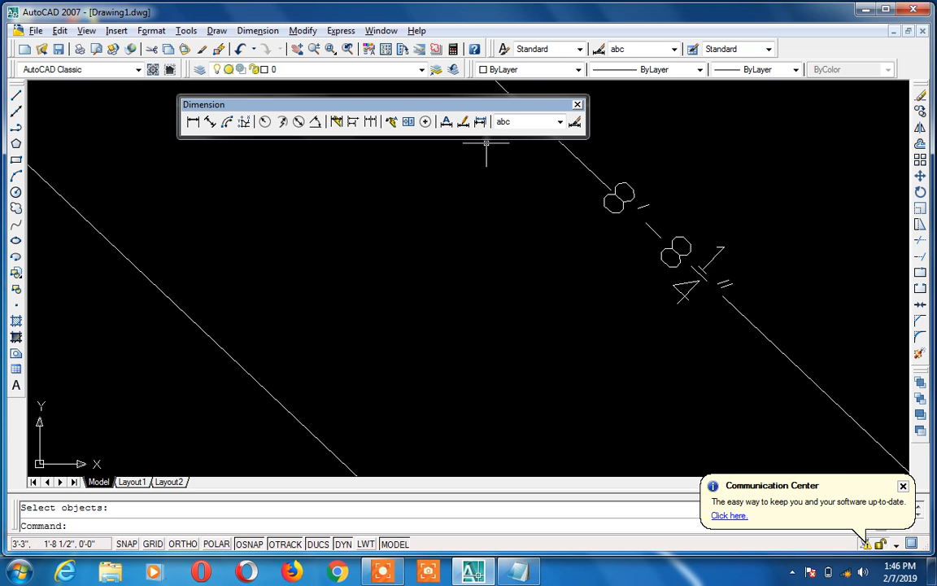
pyautogui.scroll(1, 486, 145)
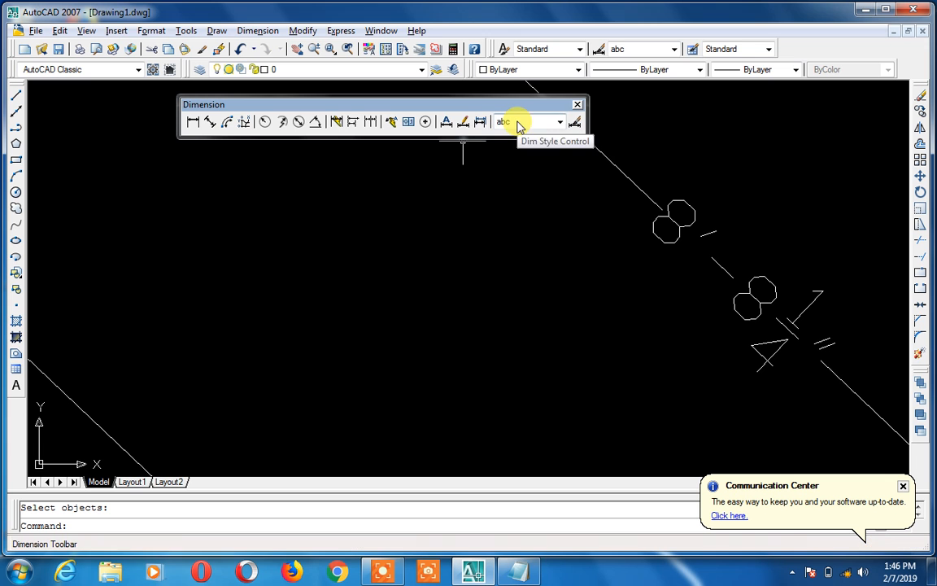
pyautogui.click(574, 122)
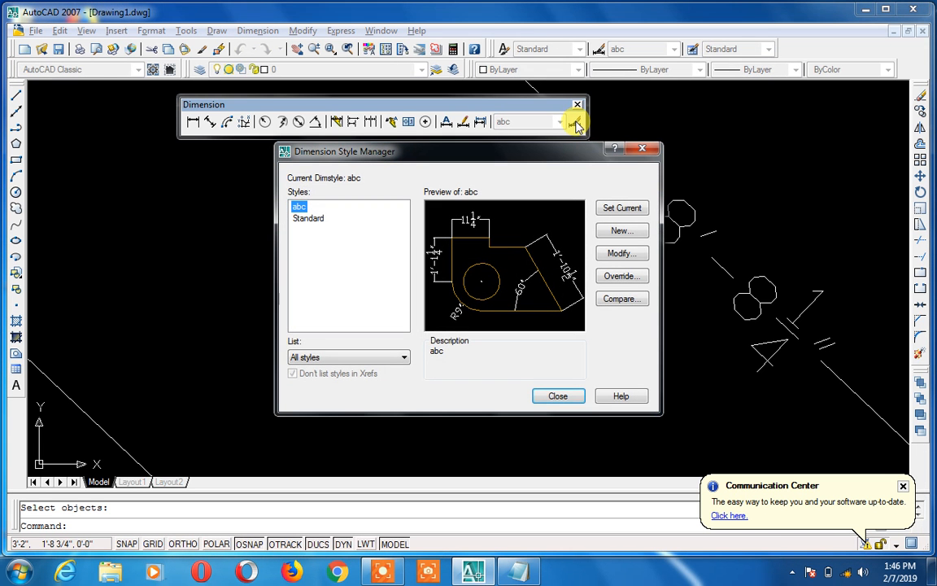
pyautogui.click(638, 151)
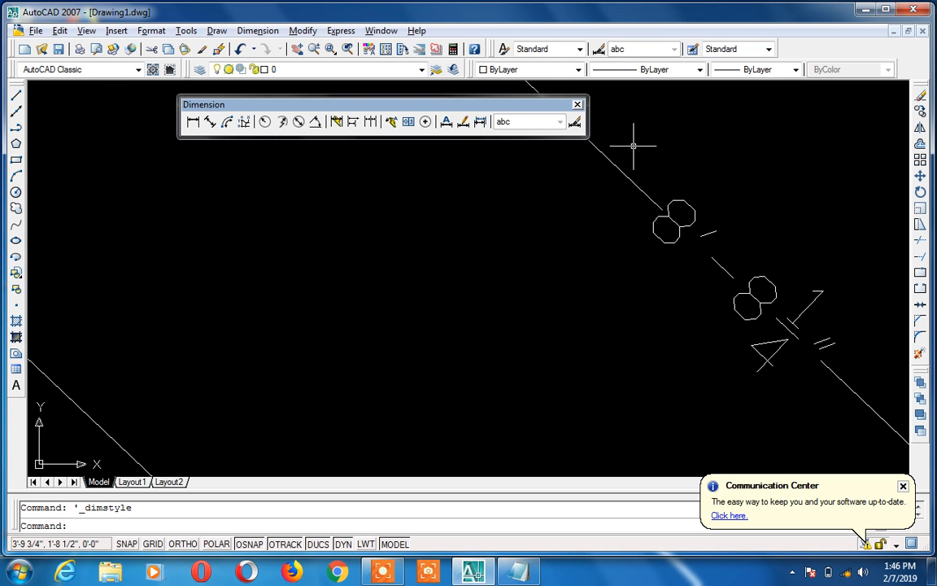
# Close the Dimension toolbar and quit the program without saving the drawing
pyautogui.click(578, 104)
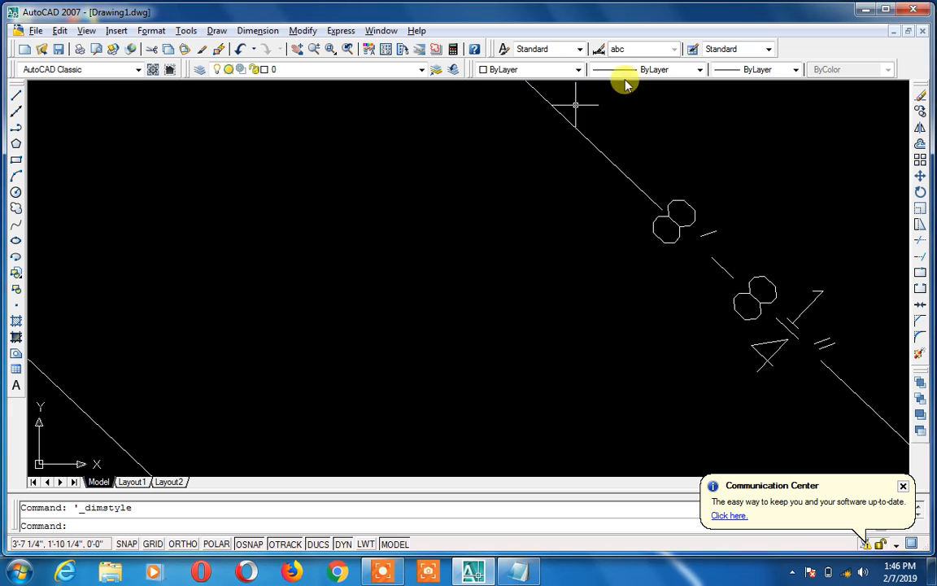
pyautogui.click(911, 12)
pyautogui.click(494, 325)
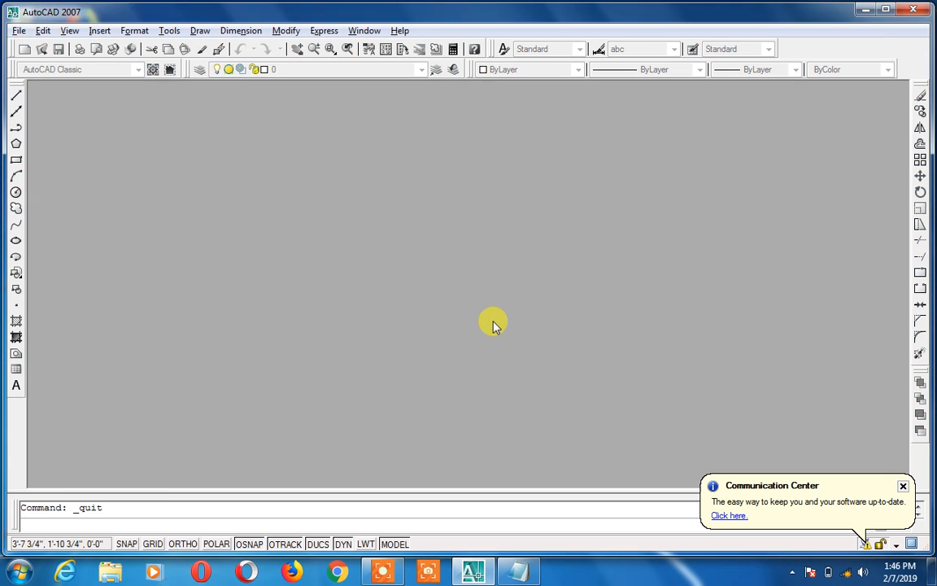